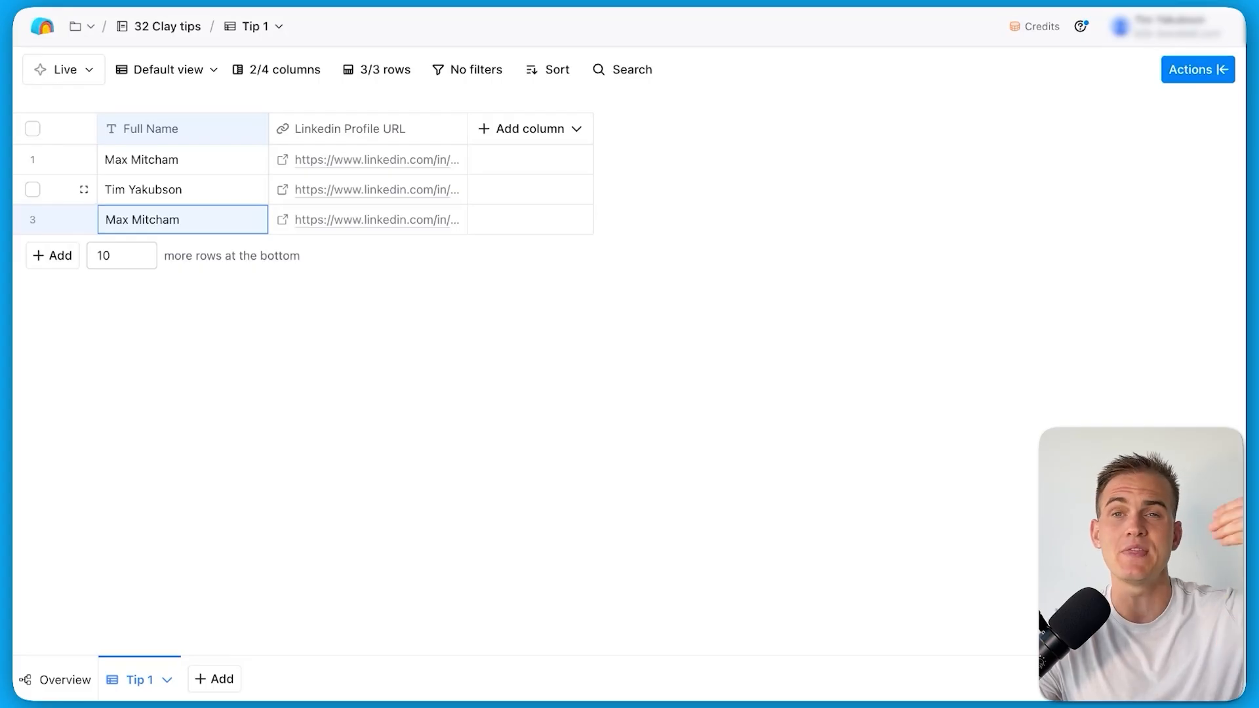
Check the Full Name column for duplicate rows without deleting any
click(207, 144)
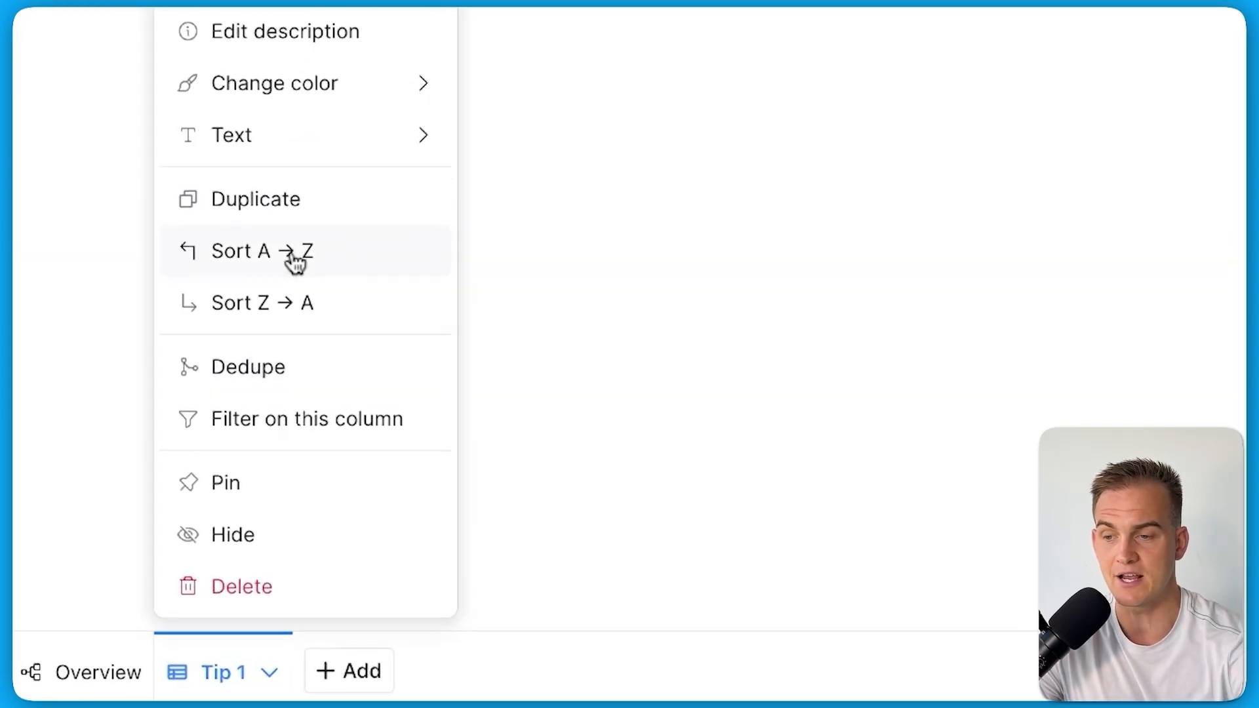
click(266, 382)
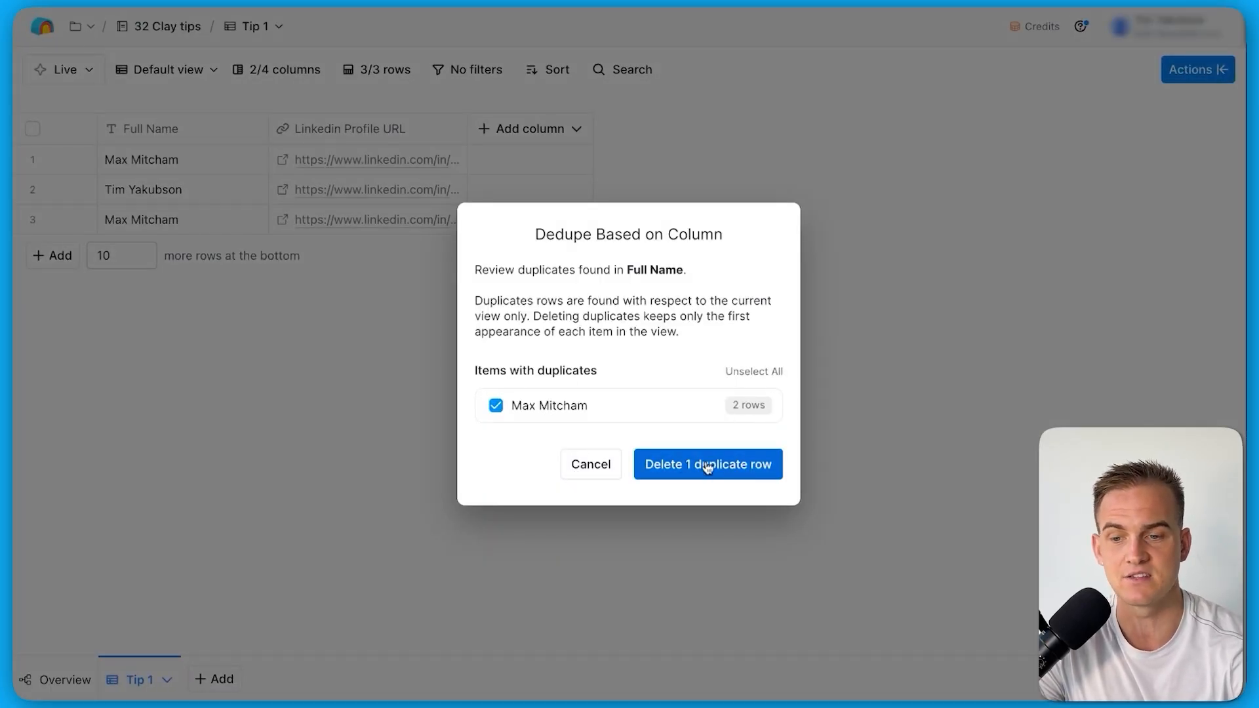
click(607, 467)
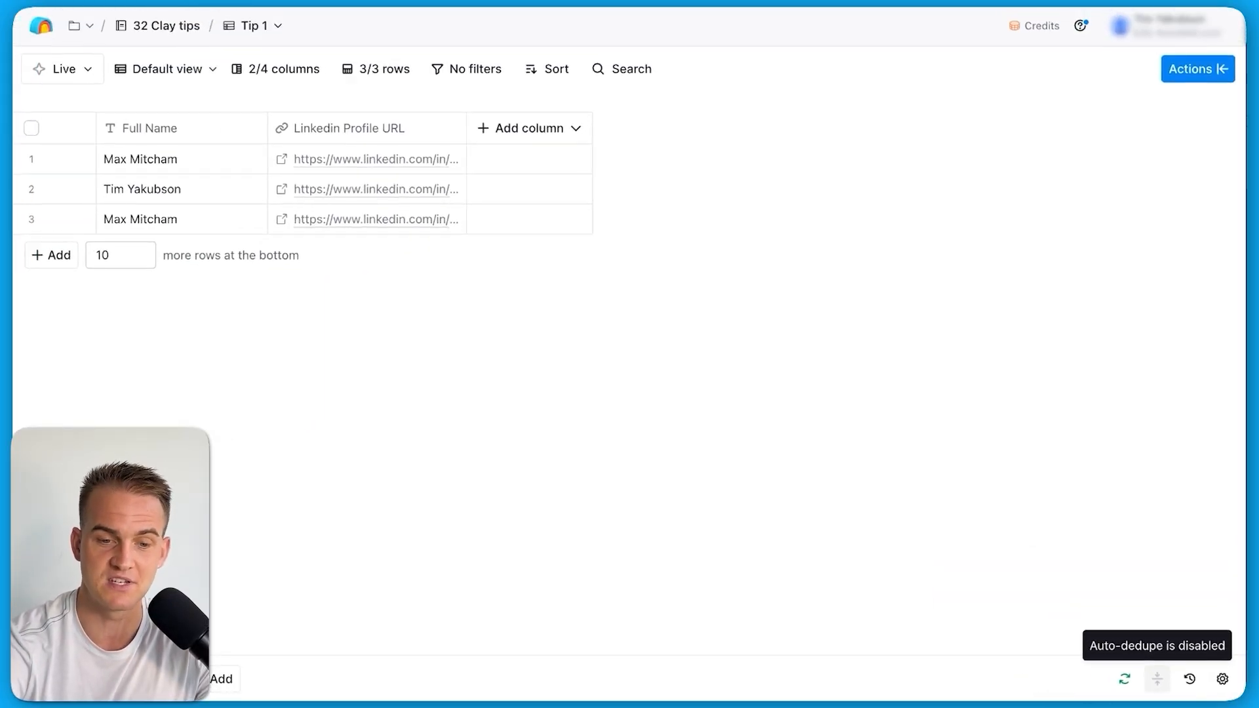
Enable automatic deduplication for the table, using the Full Name column, and save the changes
click(1157, 678)
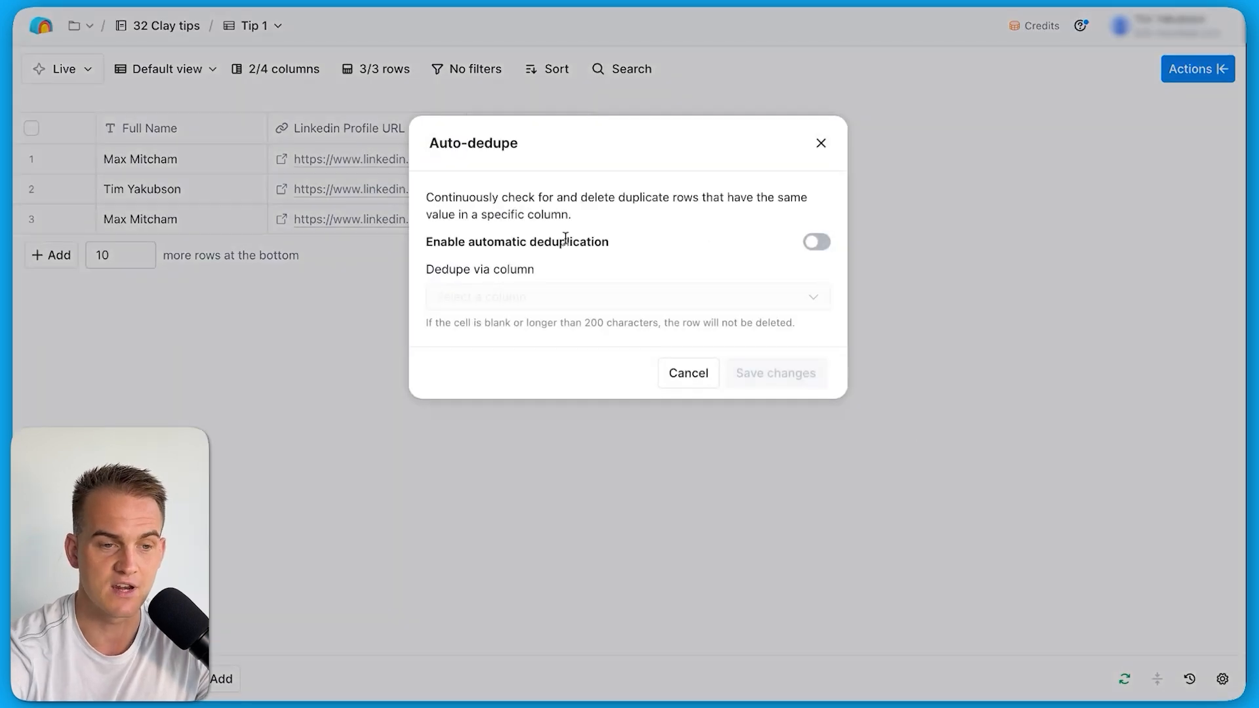
click(821, 244)
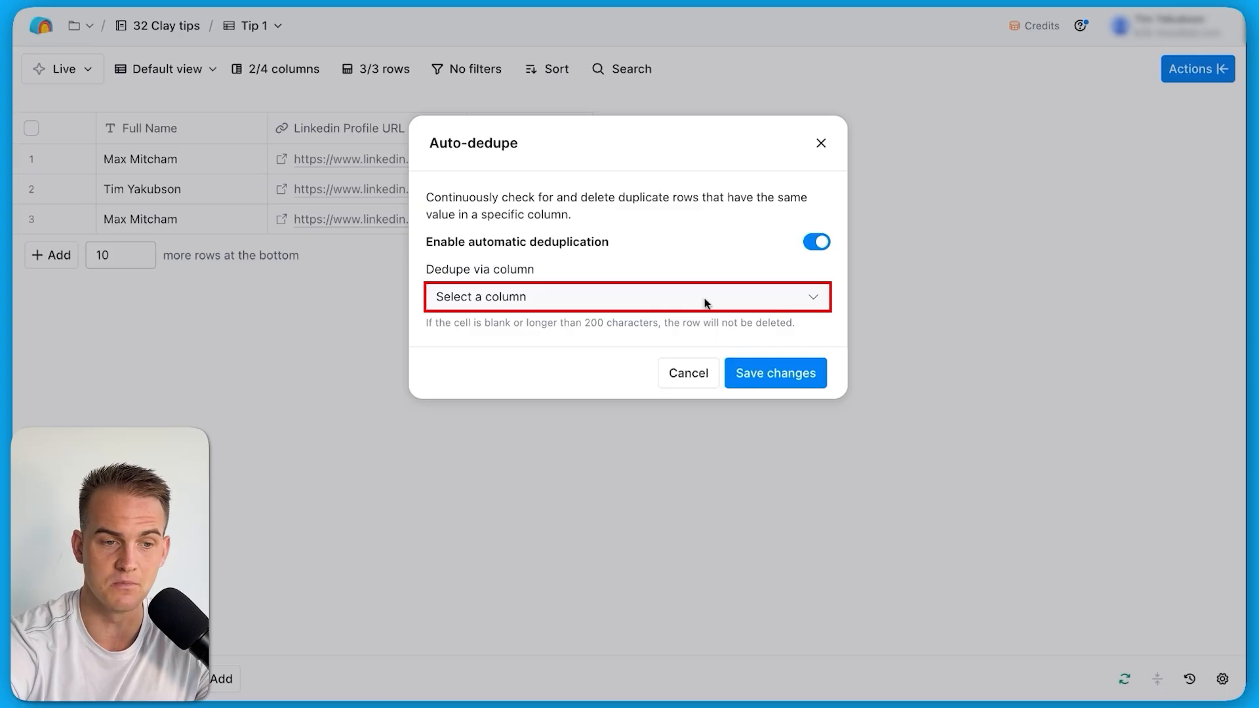
click(618, 318)
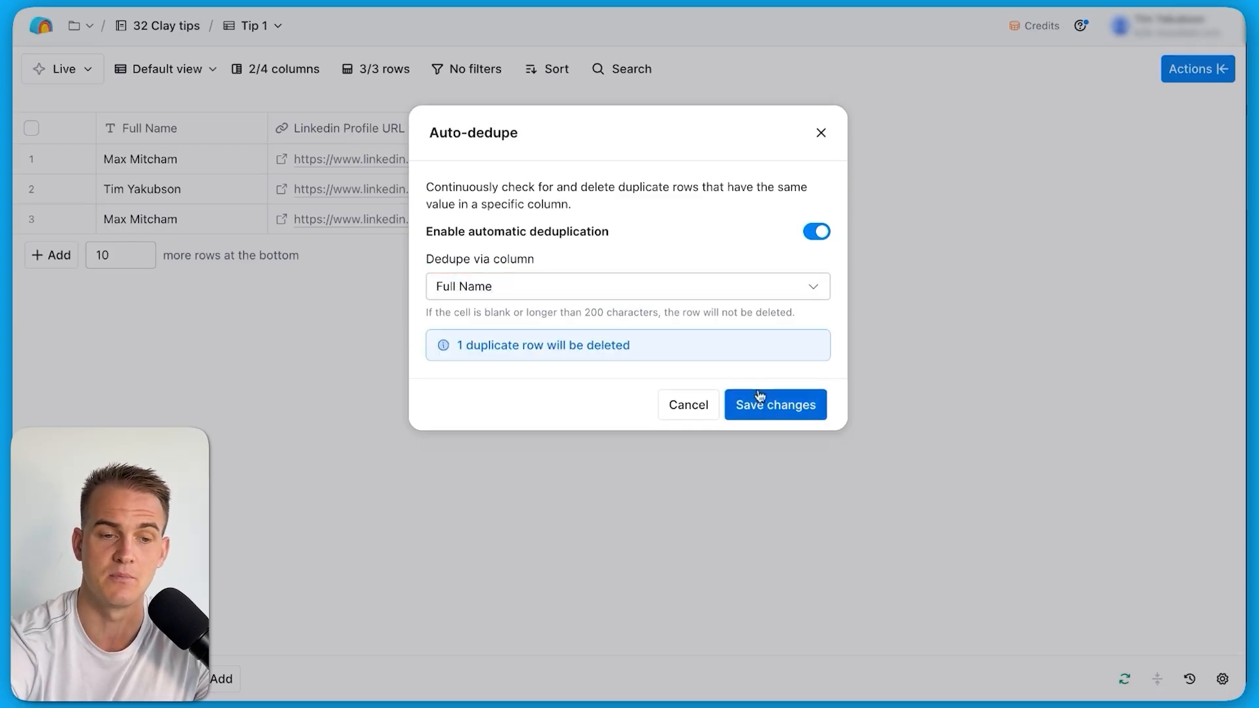
click(753, 403)
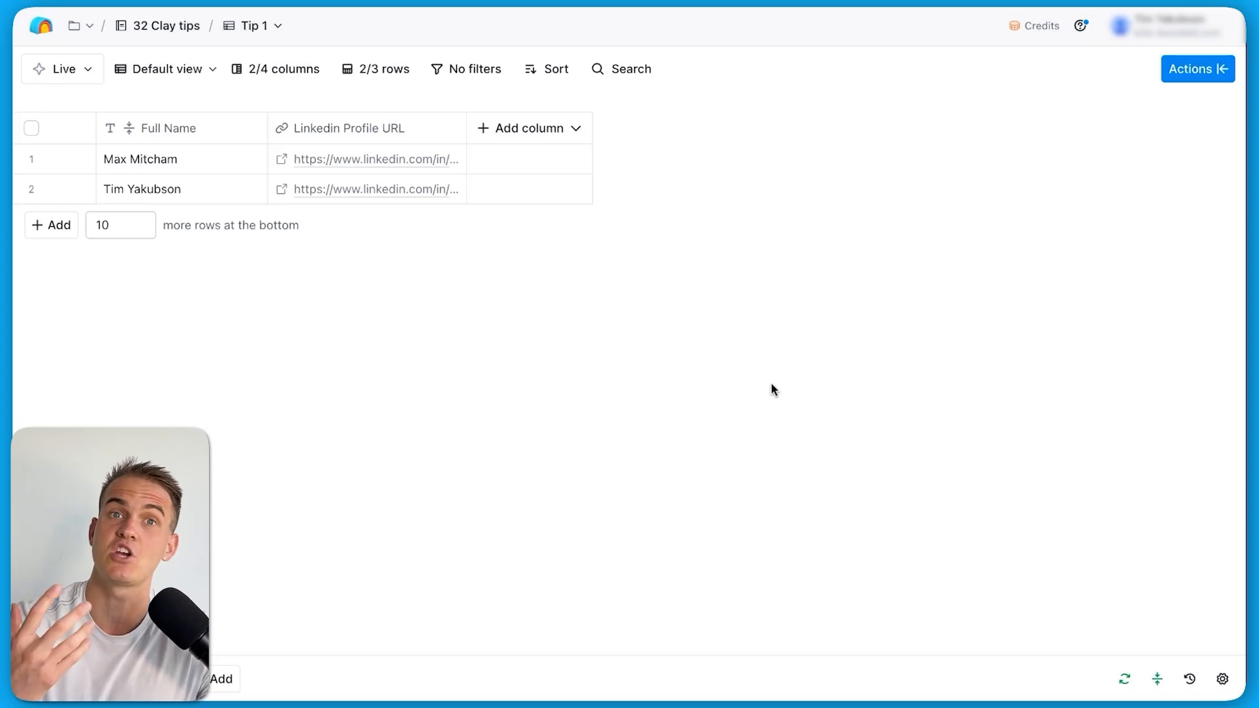
Add a new row and enter an already listed contact's name in Full Name to test the auto-dedupe
click(51, 225)
click(133, 229)
text(MAx)
key(super+a)
text(Max)
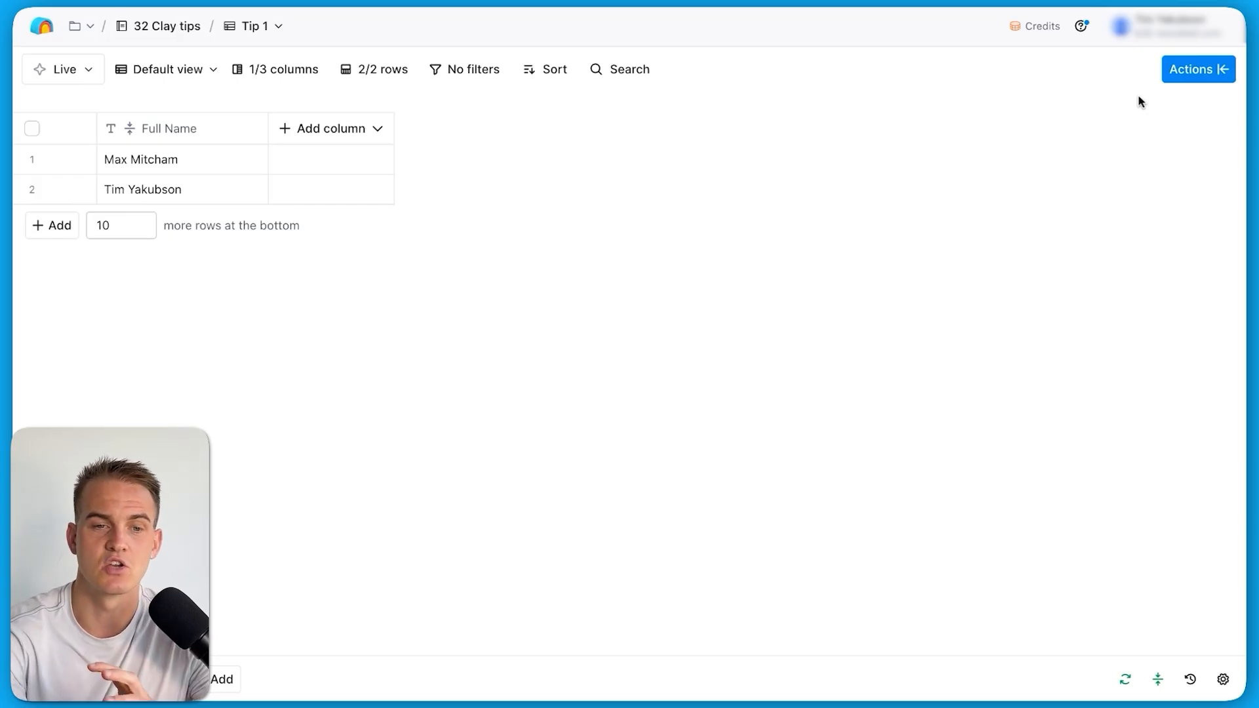
Add a Claygent enrichment and generate its prompt to find the website of where Full Name works, outputting just the website URL and nothing else
click(1210, 72)
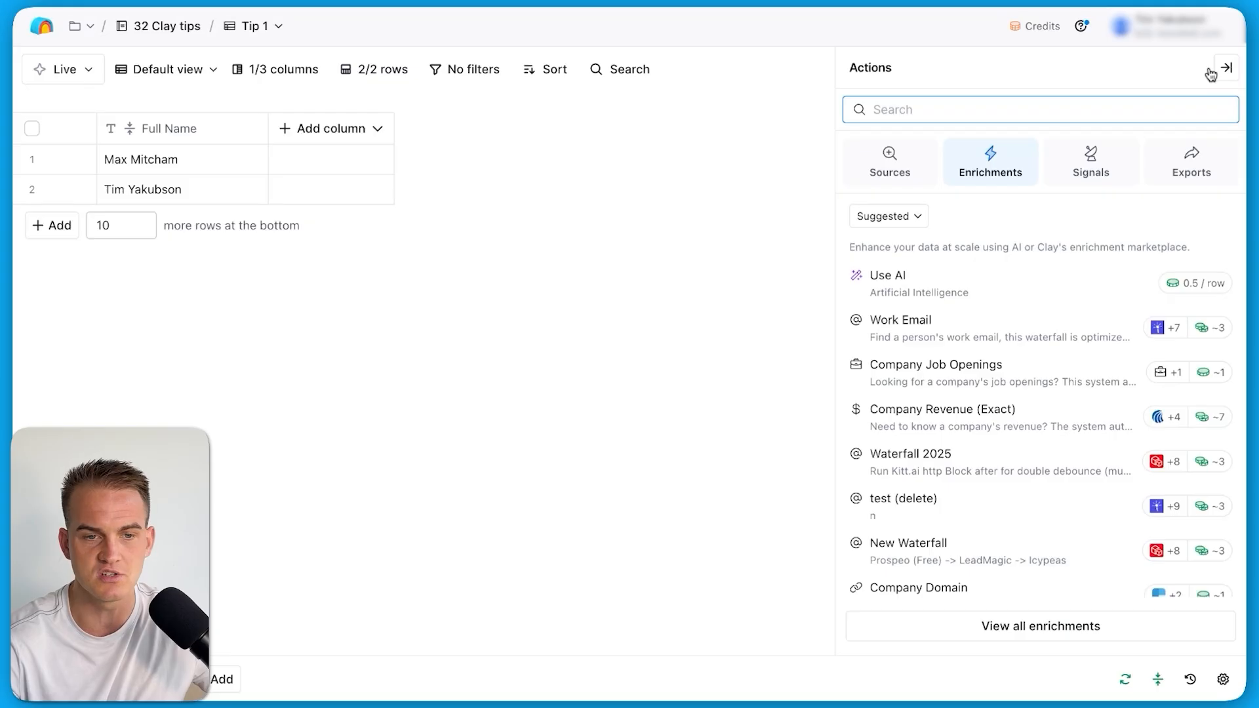
text(claygent)
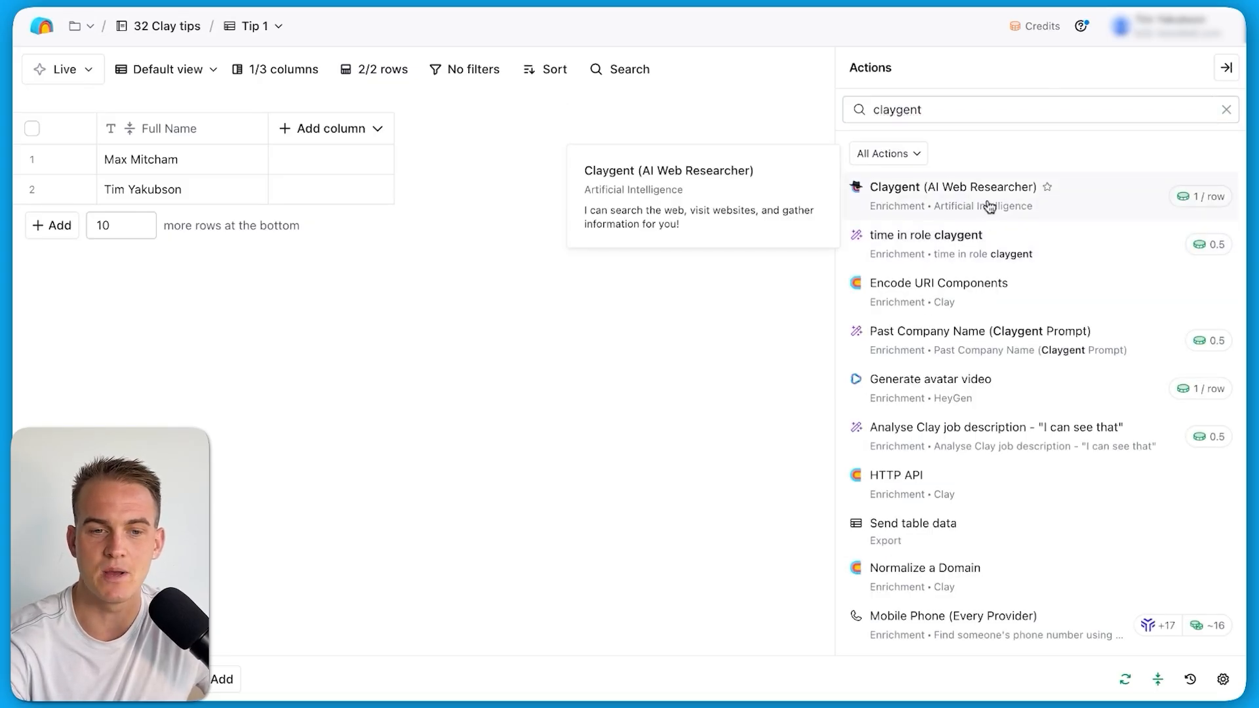
click(988, 207)
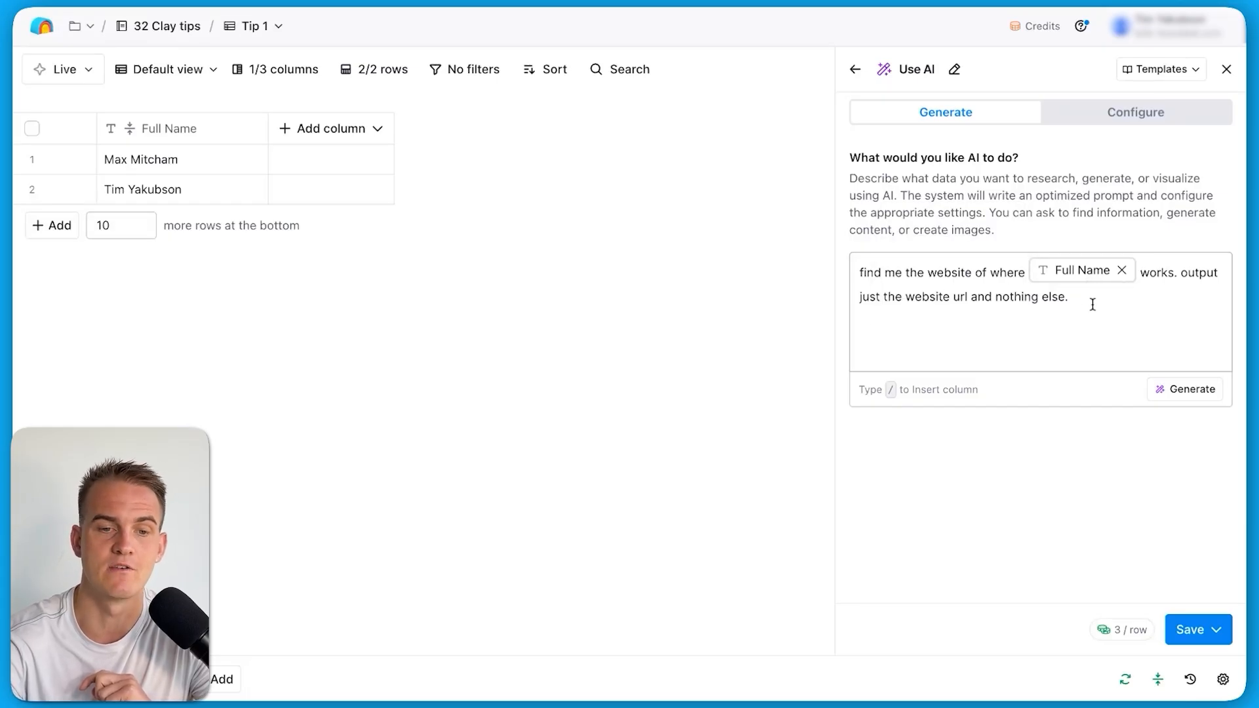
click(1164, 383)
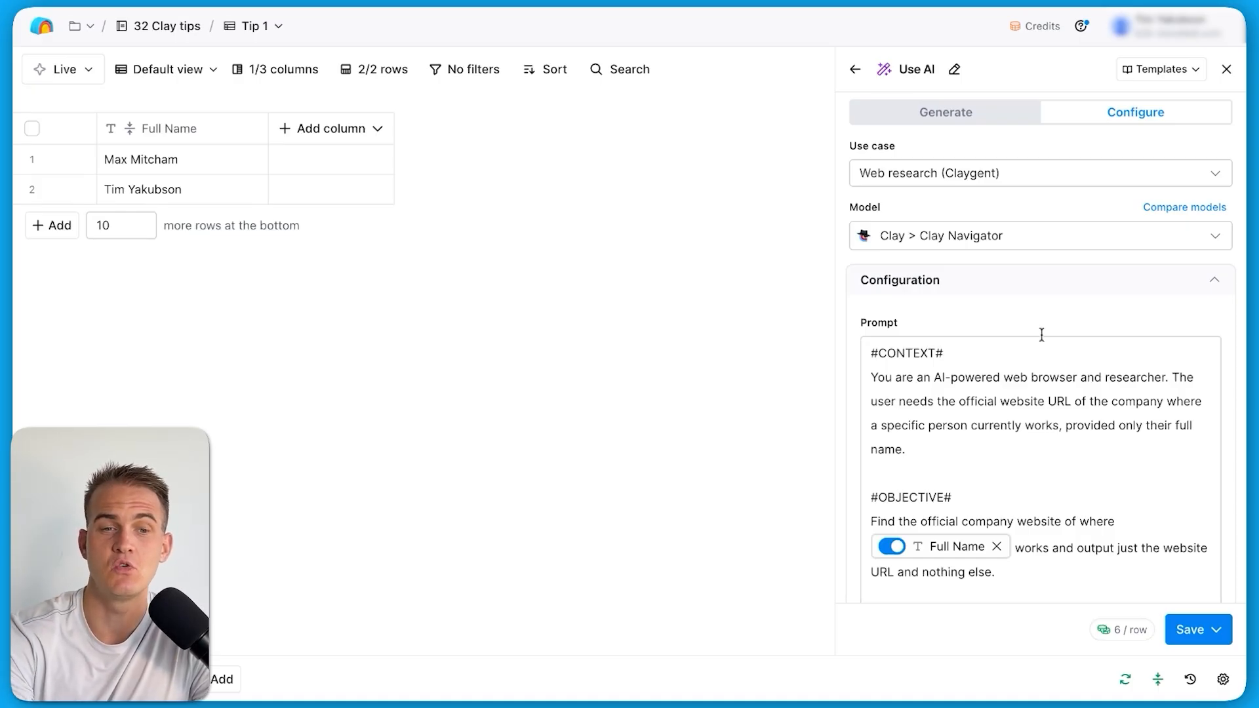
Set the web research model to GPT 4o Mini, then save and run the enrichment on the rows
click(979, 236)
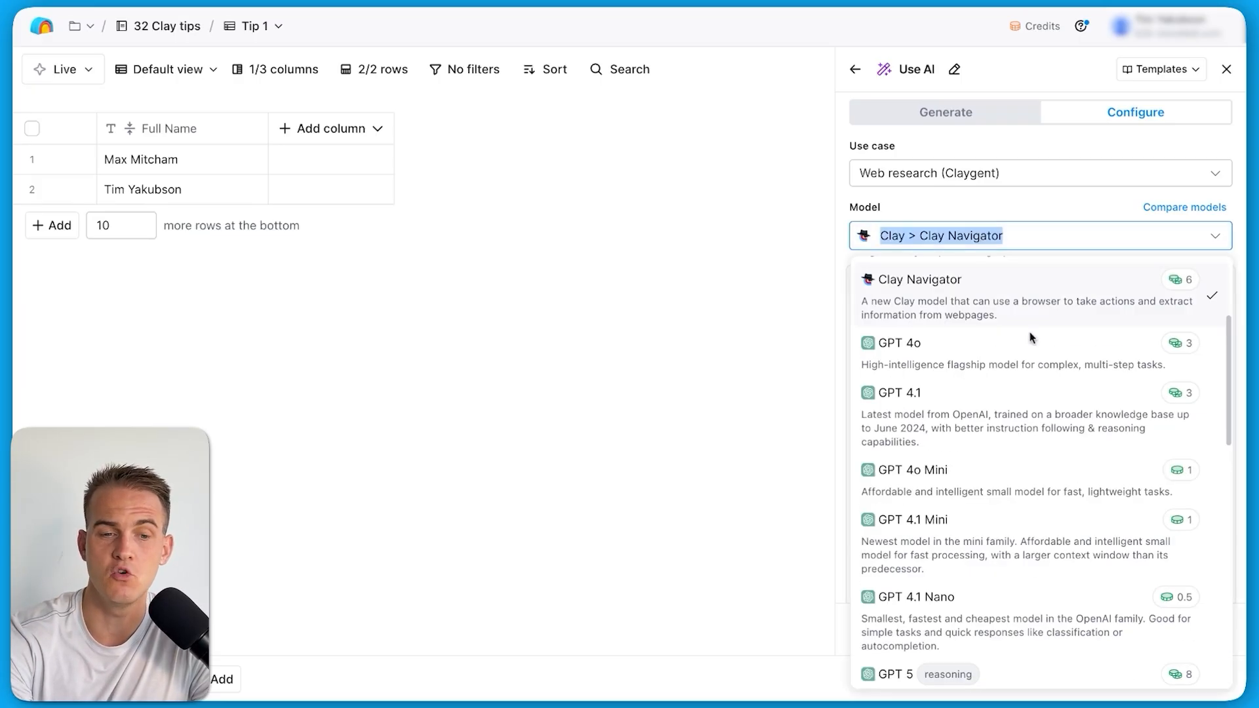
click(975, 483)
scroll(1022, 394, down, 10)
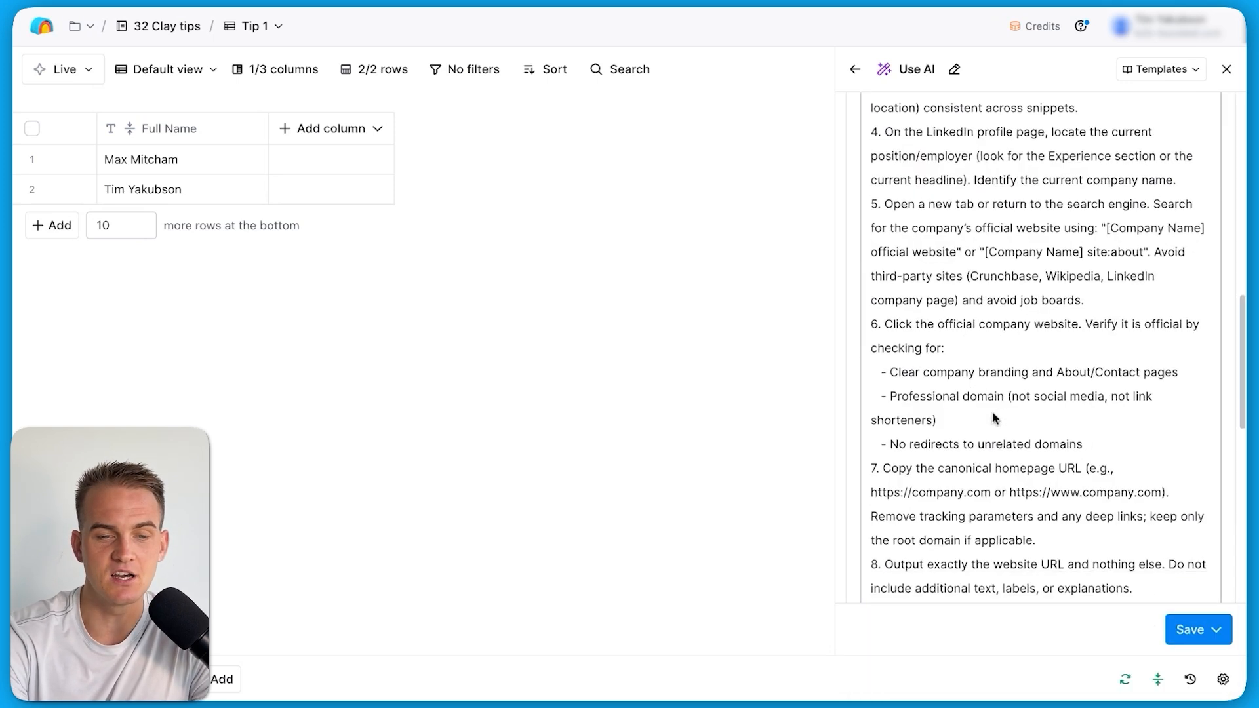
click(1193, 631)
click(1152, 553)
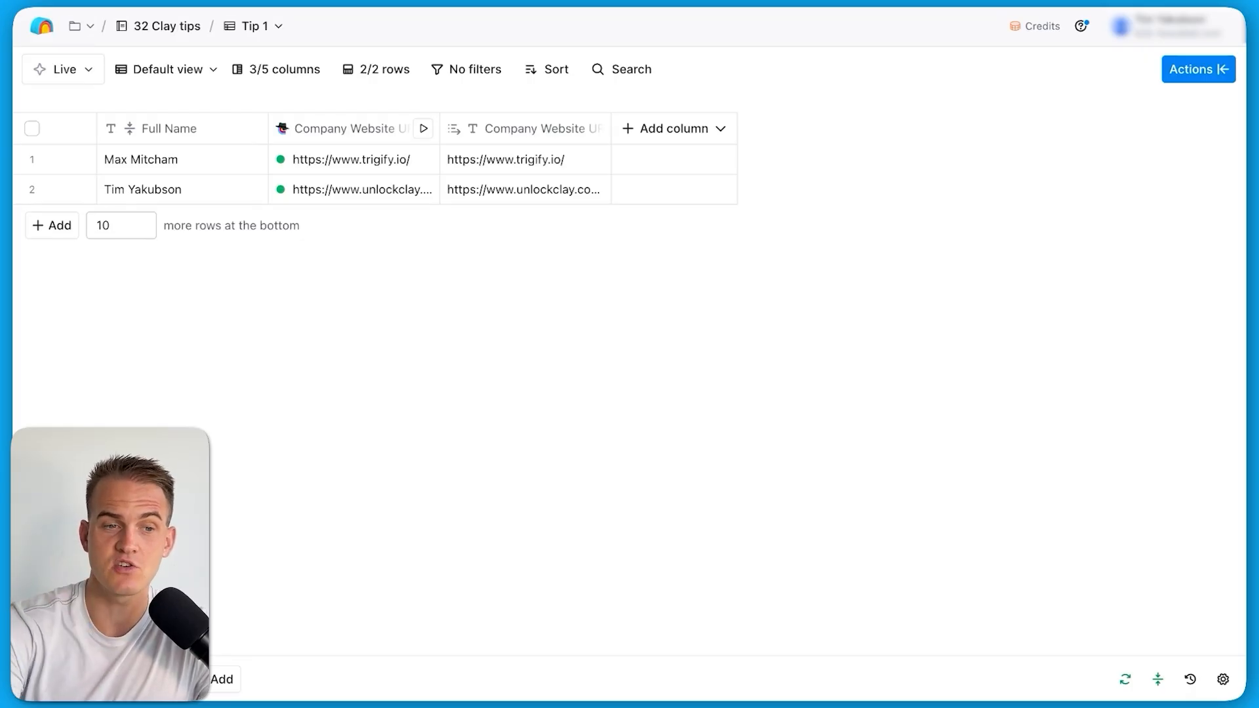
Add the Work Email waterfall with Full Name and Company Website URL Website Url as inputs, run it, and review the email results
click(1218, 75)
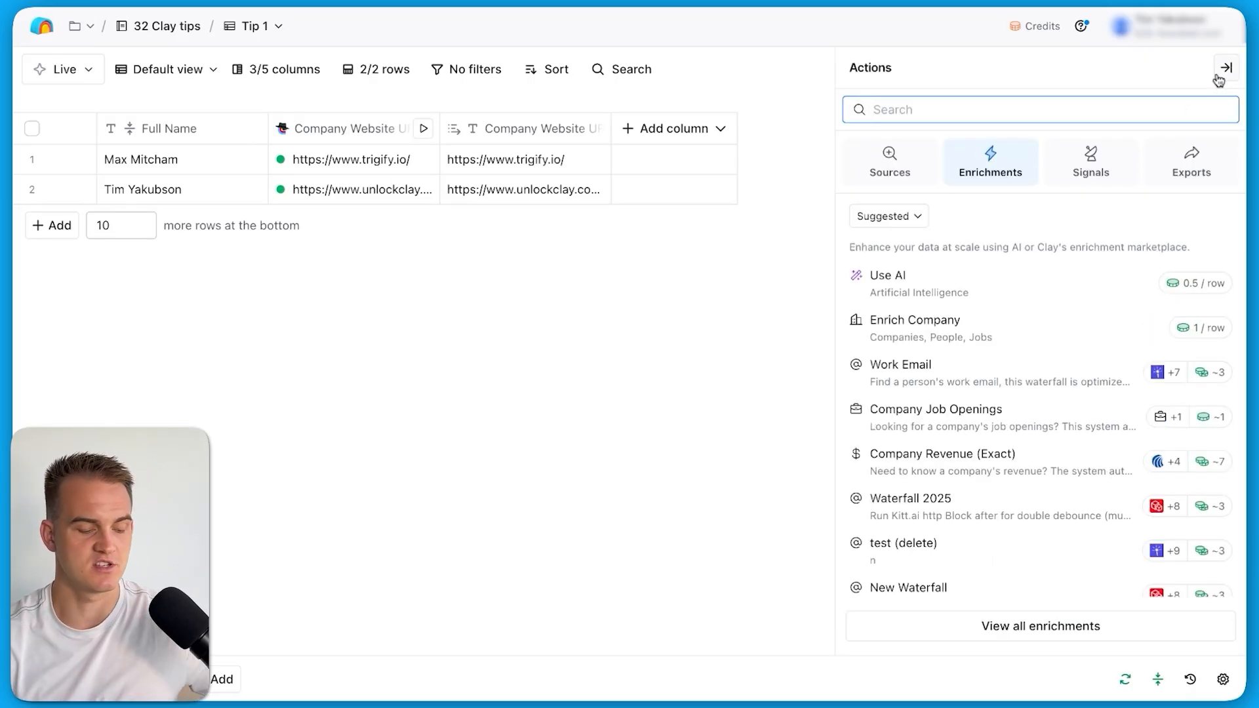
text(find work e)
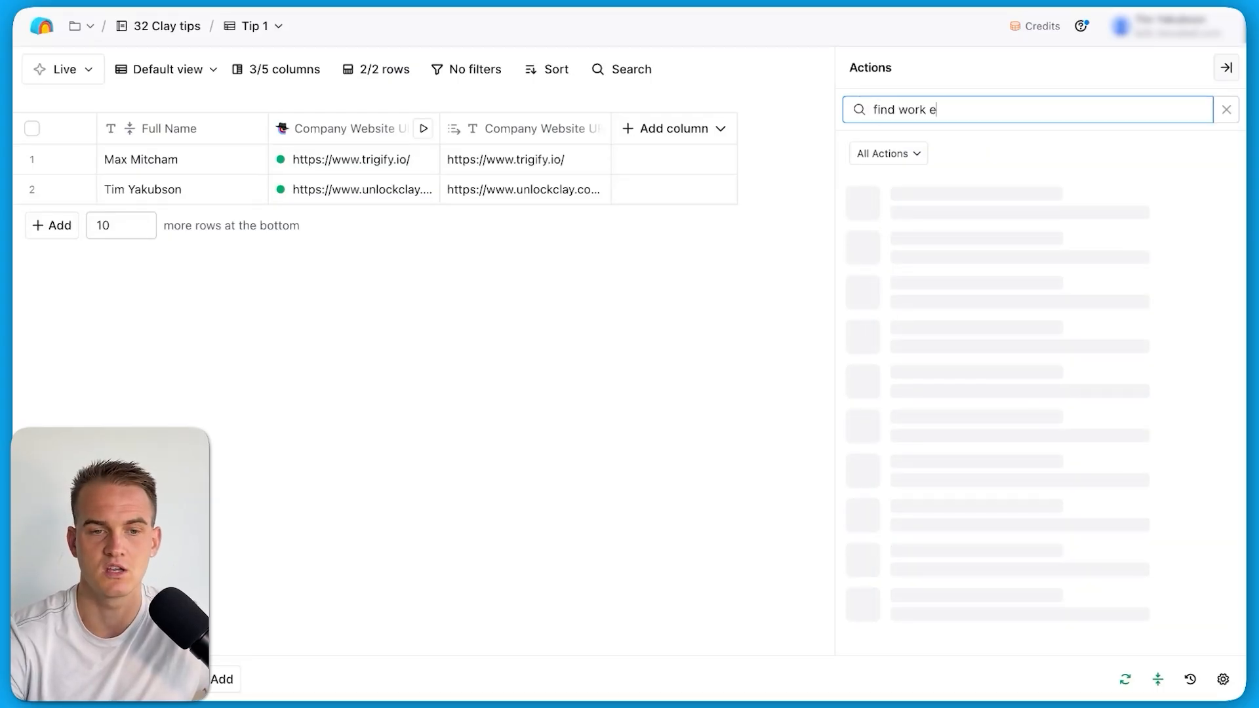
text(mail)
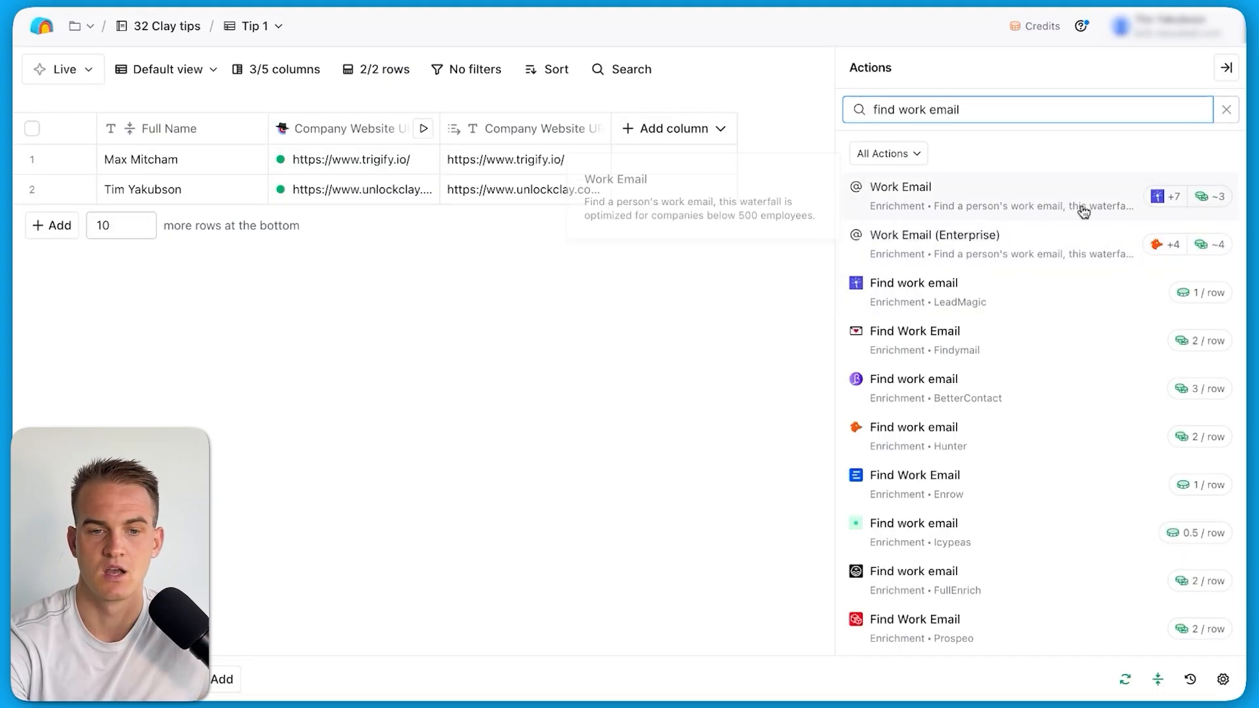
click(1024, 202)
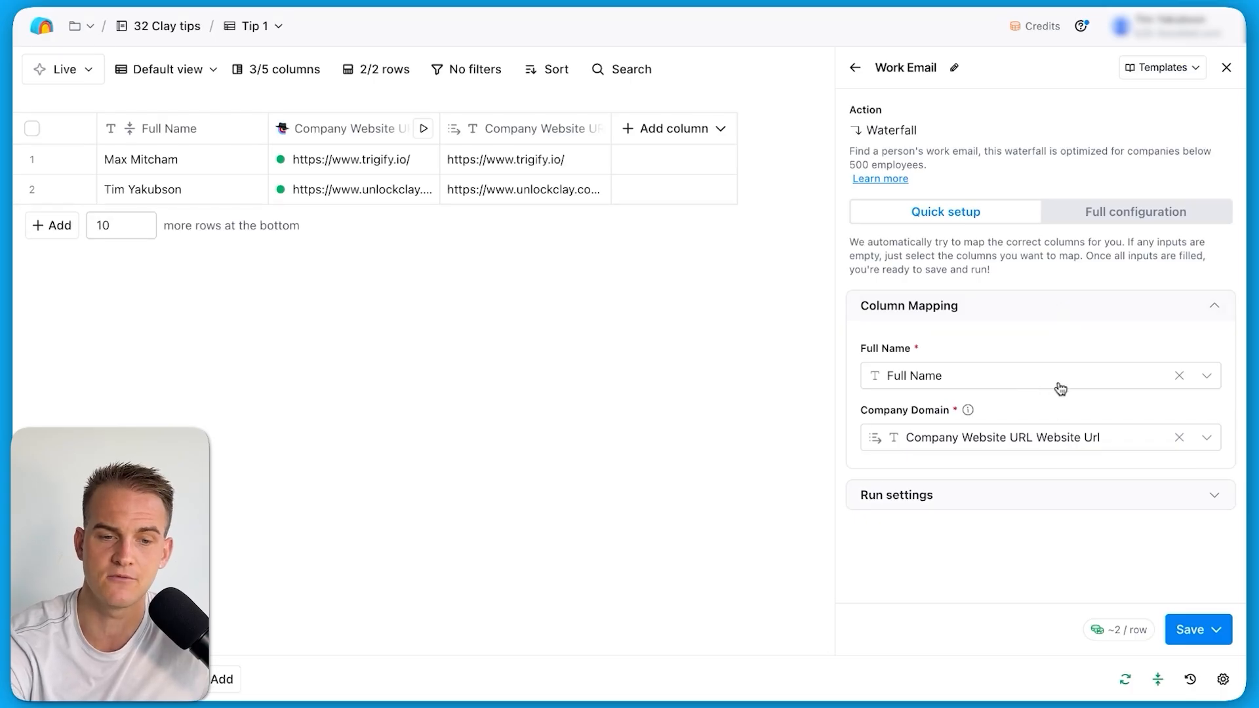
mouse_move(1079, 446)
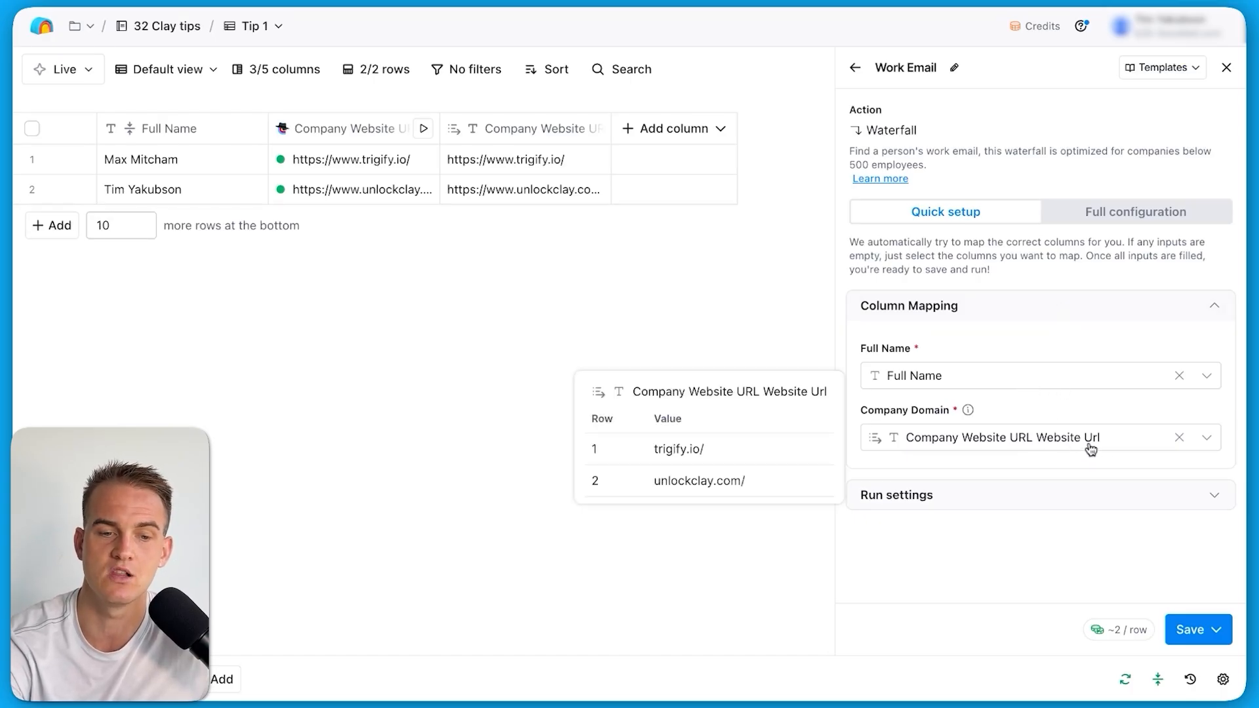
click(1216, 629)
click(1100, 559)
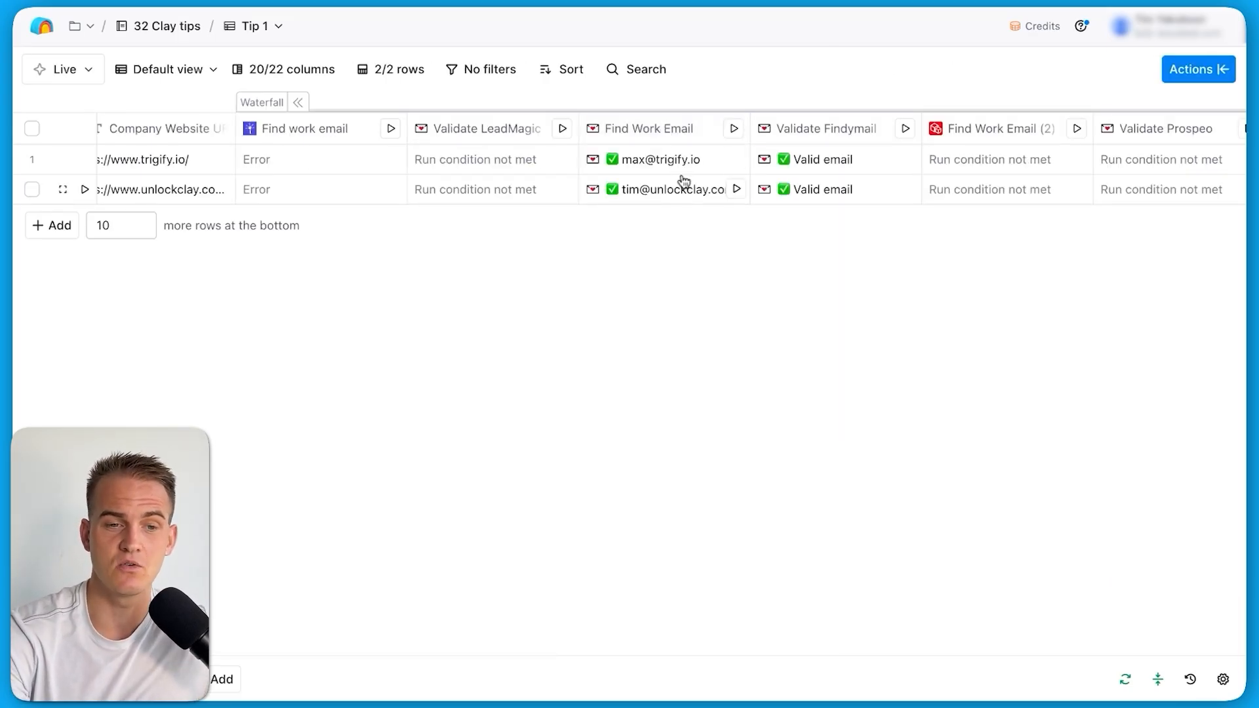
scroll(669, 186, right, 5)
scroll(670, 185, right, 10)
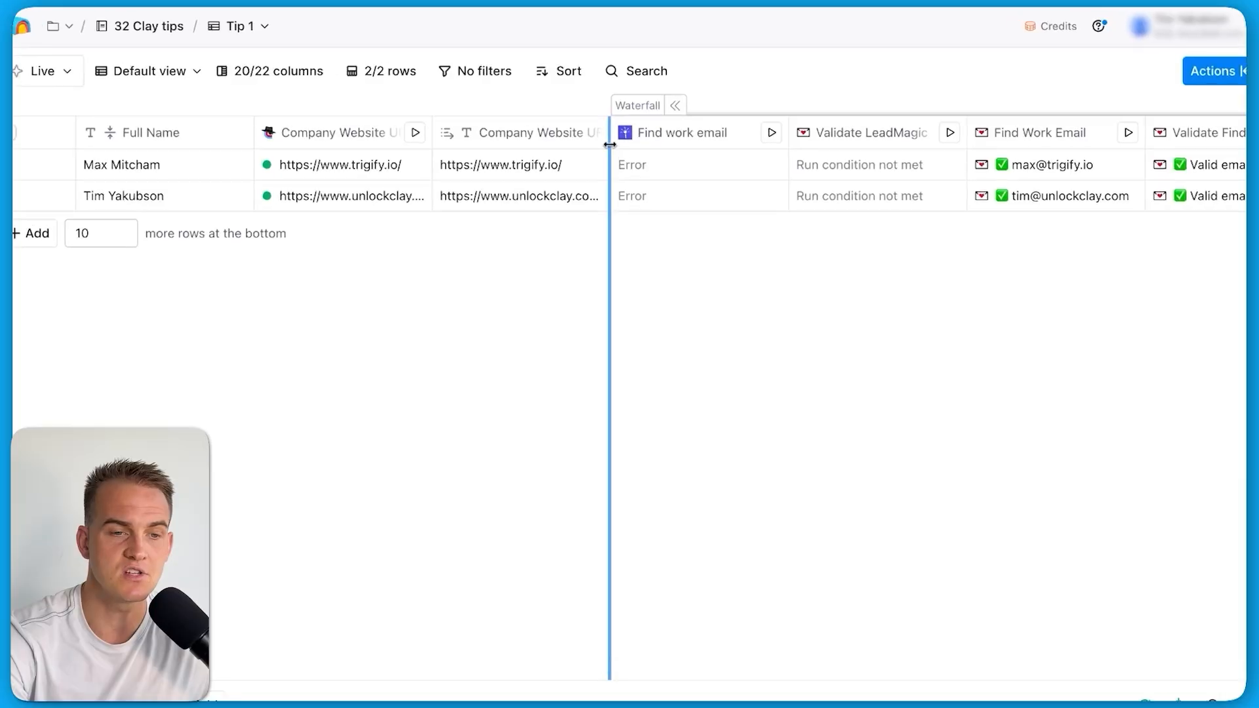
Widen the Company Website URL Website Url column and change its column type to URL
drag(607, 132, 710, 210)
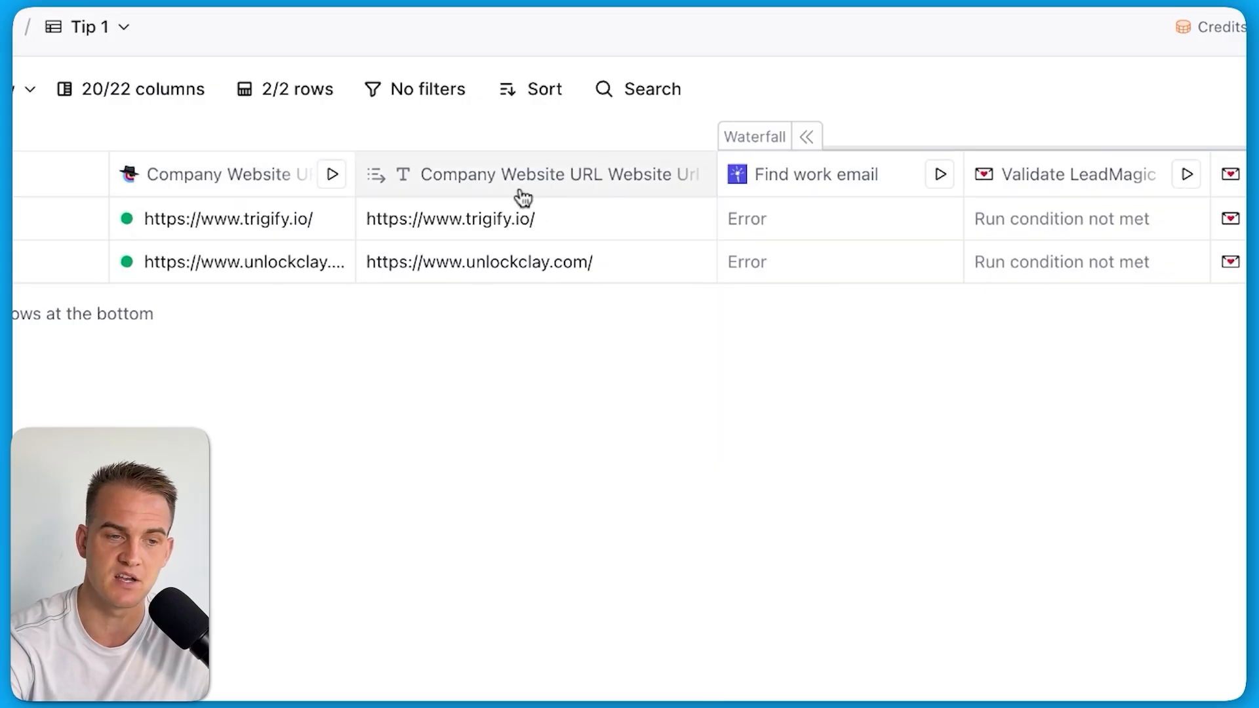
click(498, 187)
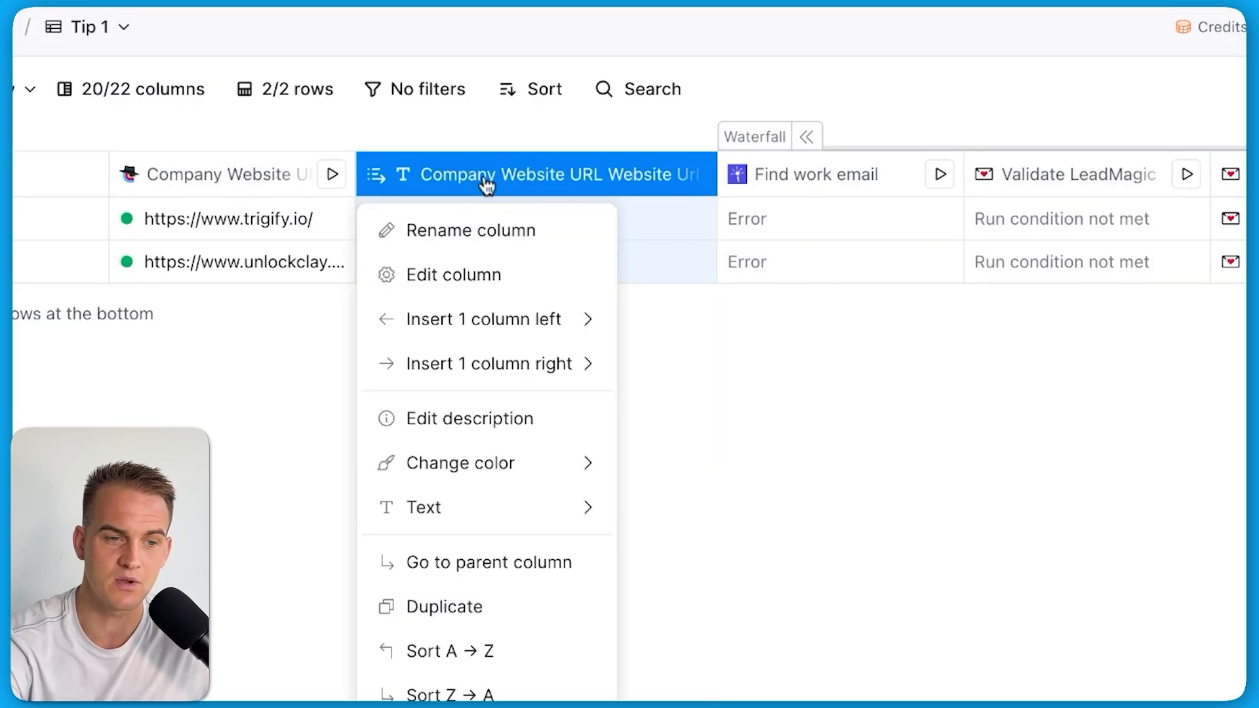
mouse_move(479, 521)
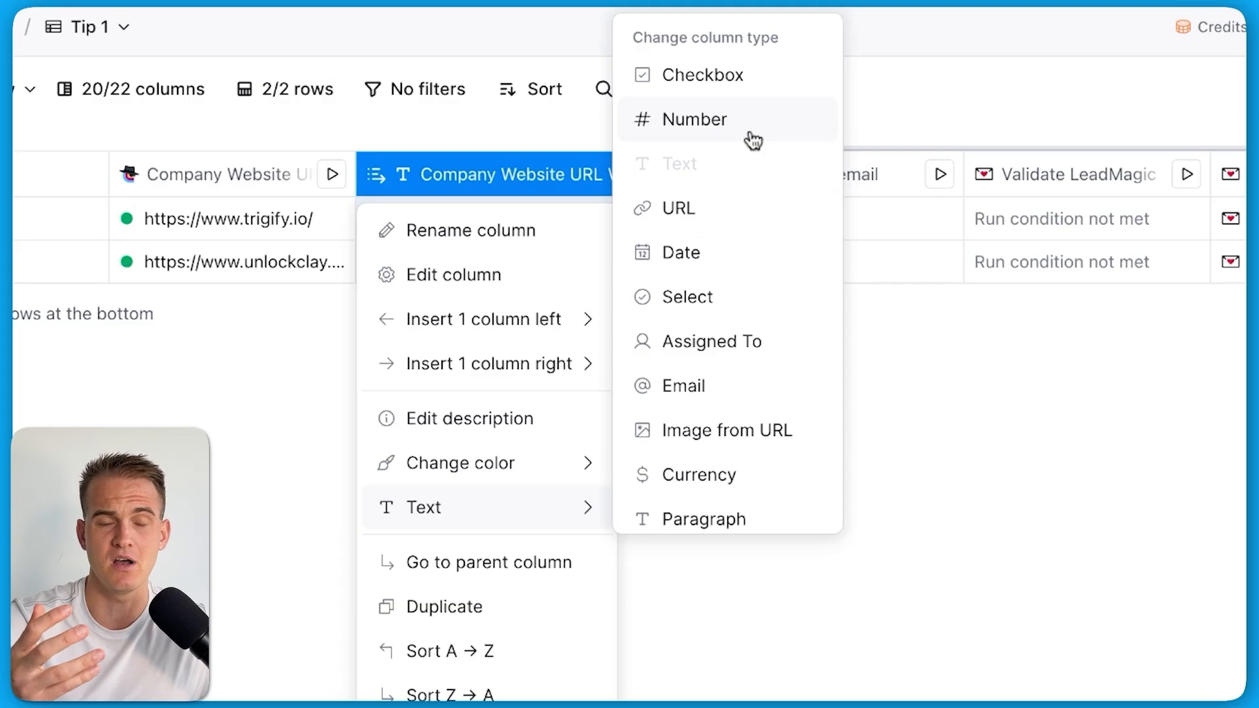
click(1050, 484)
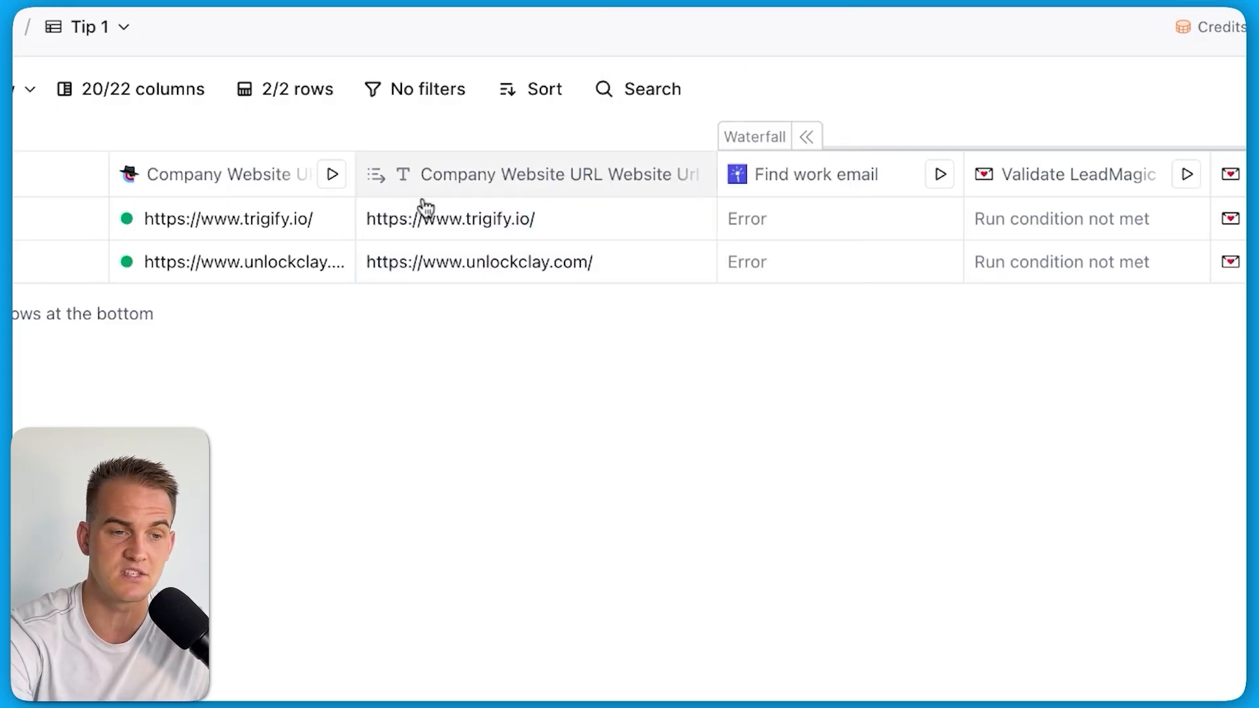
click(411, 188)
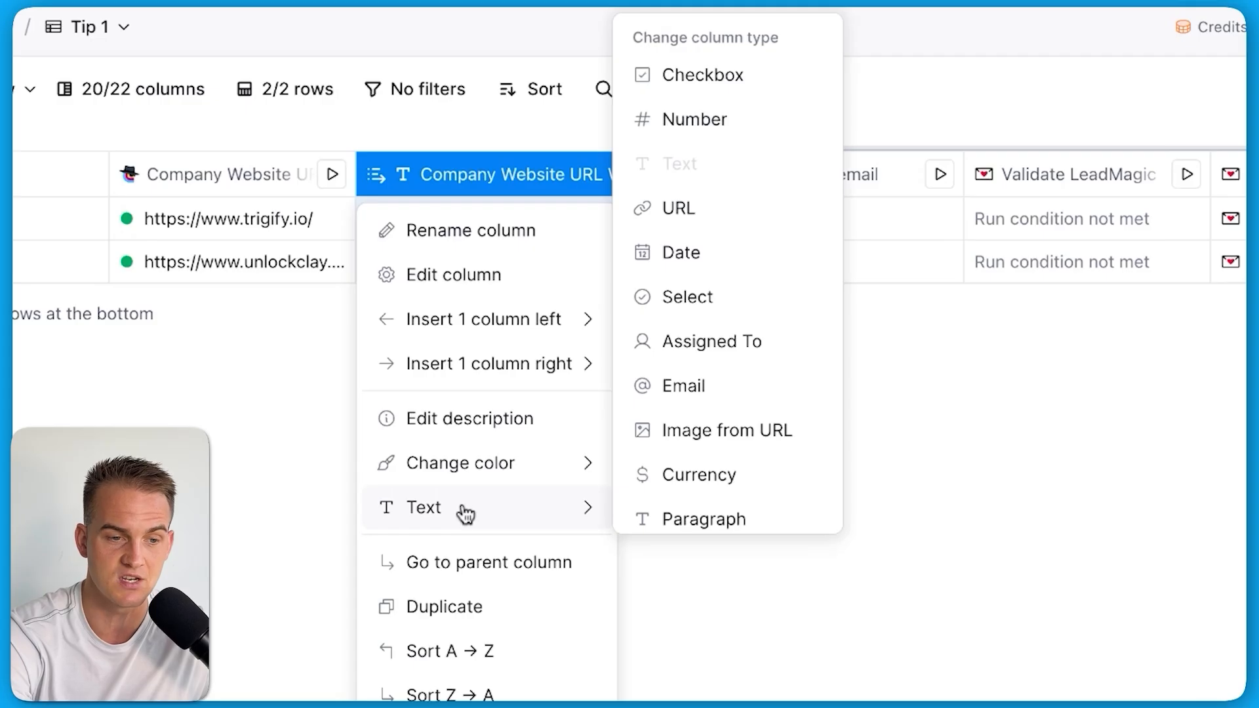
click(750, 207)
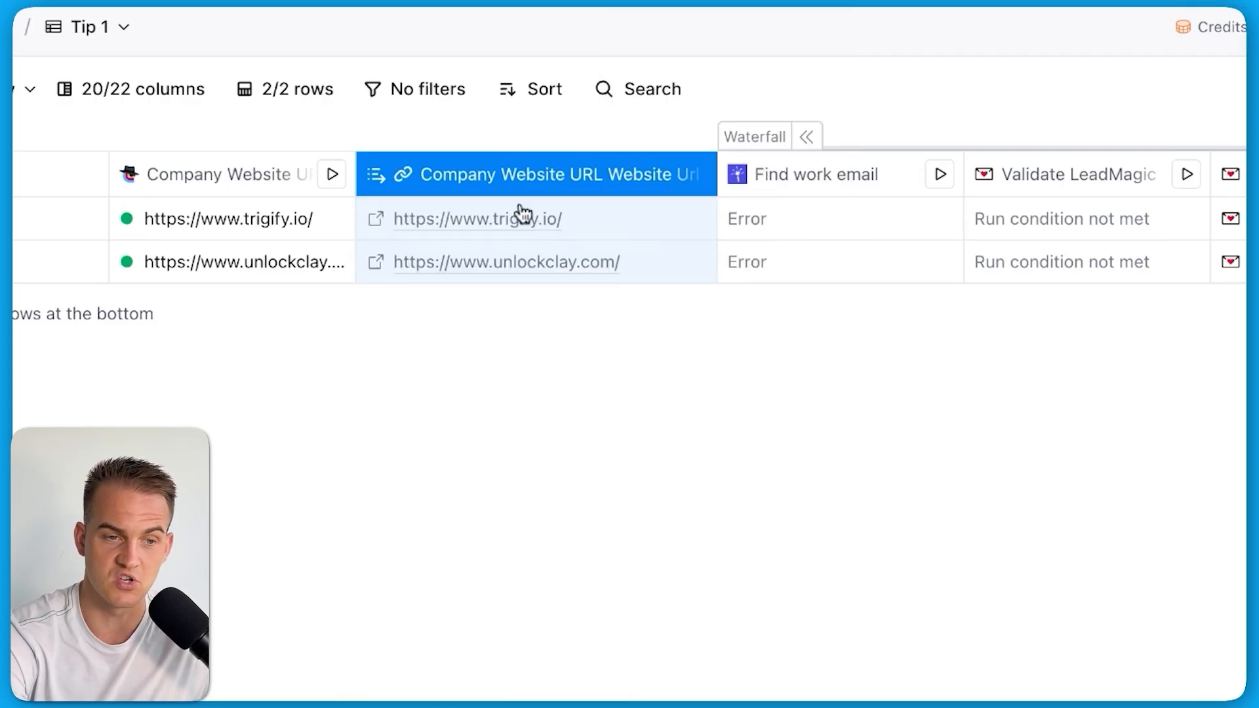
click(477, 434)
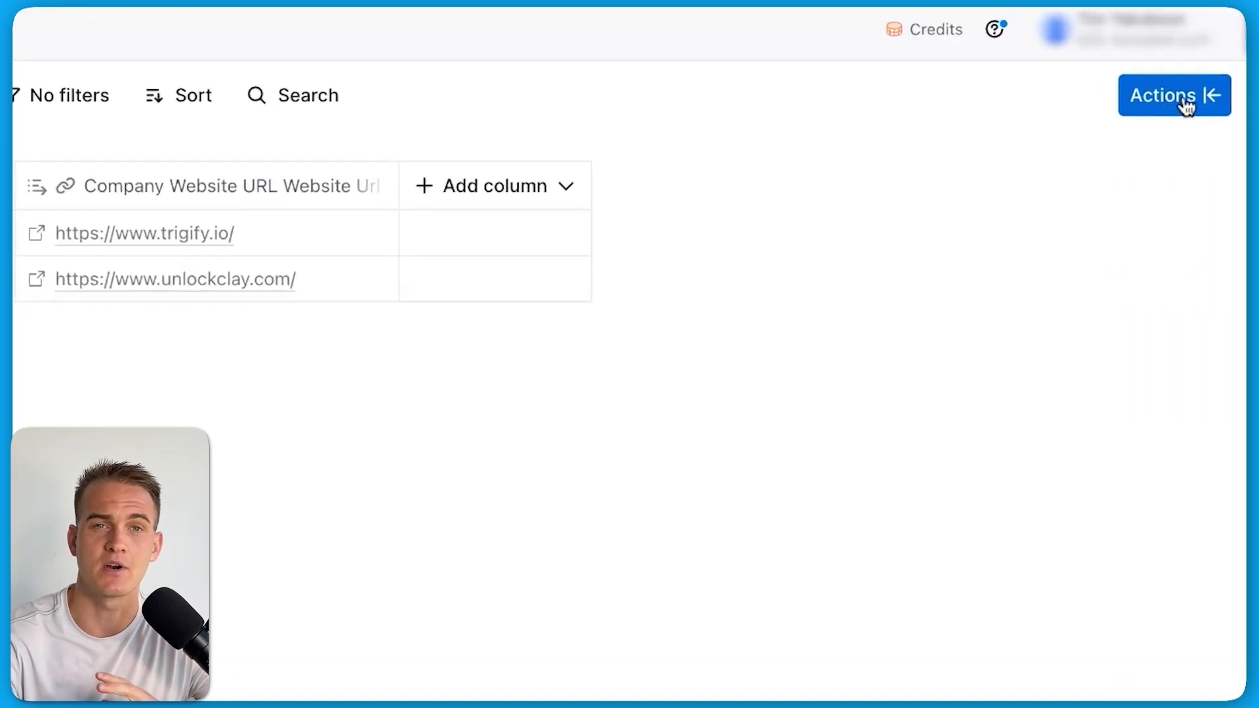
Set up another Work Email waterfall enrichment and check its Full Name and Company Domain column mapping
click(1173, 95)
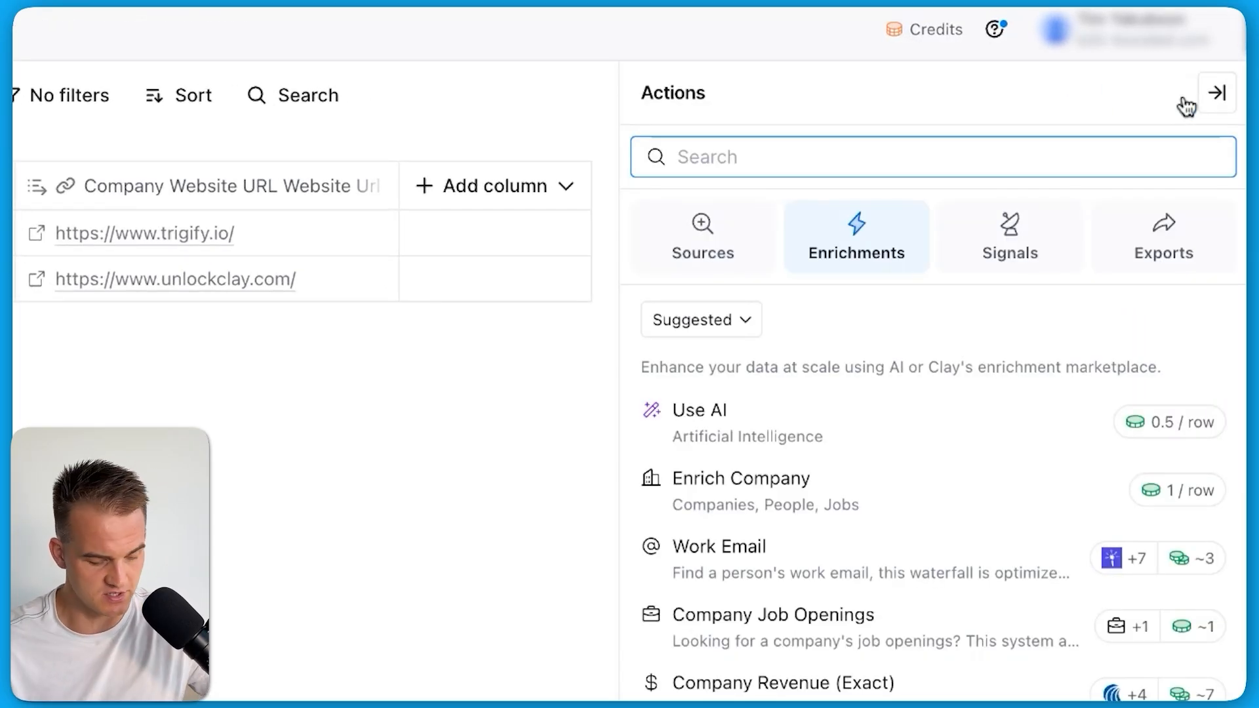
text(work ema)
text(il)
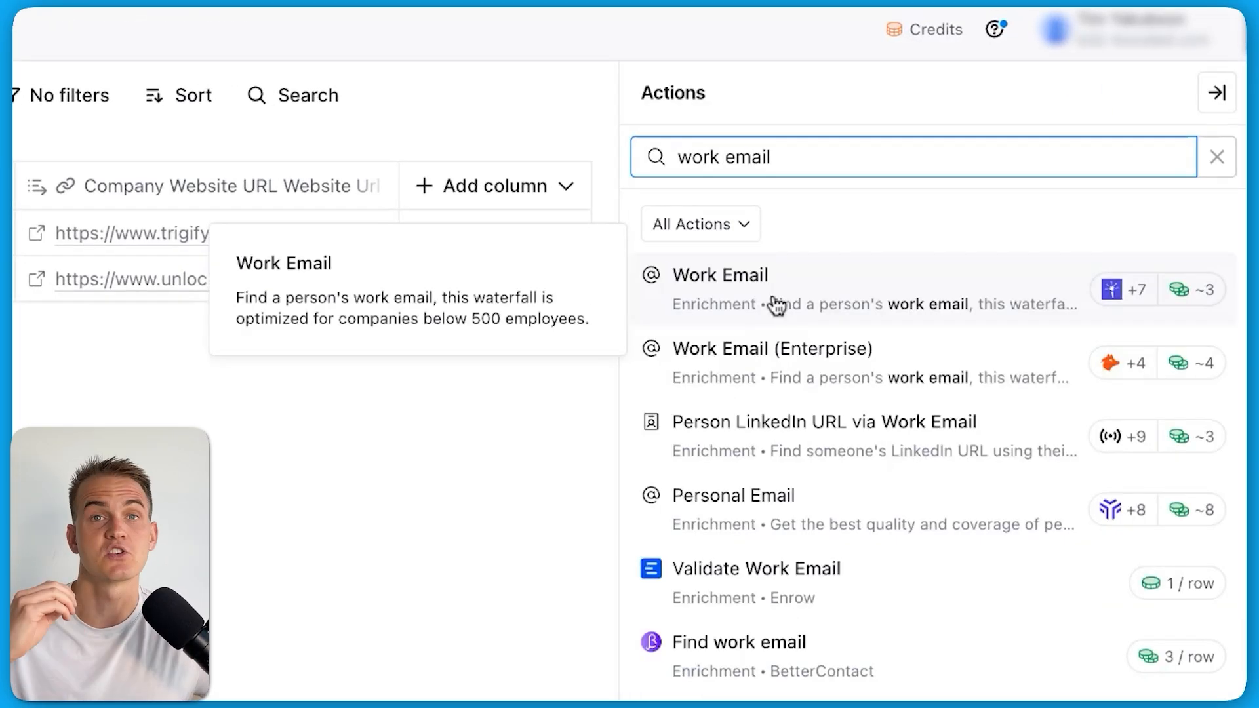
click(734, 302)
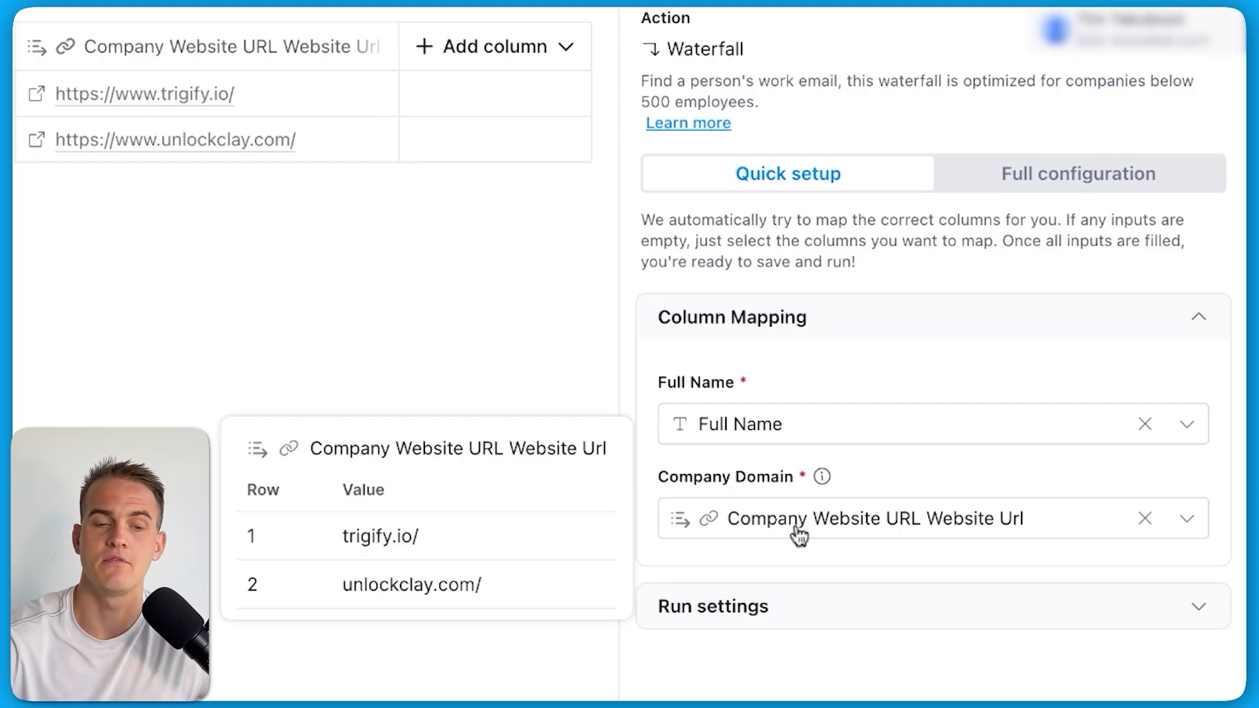
mouse_move(824, 471)
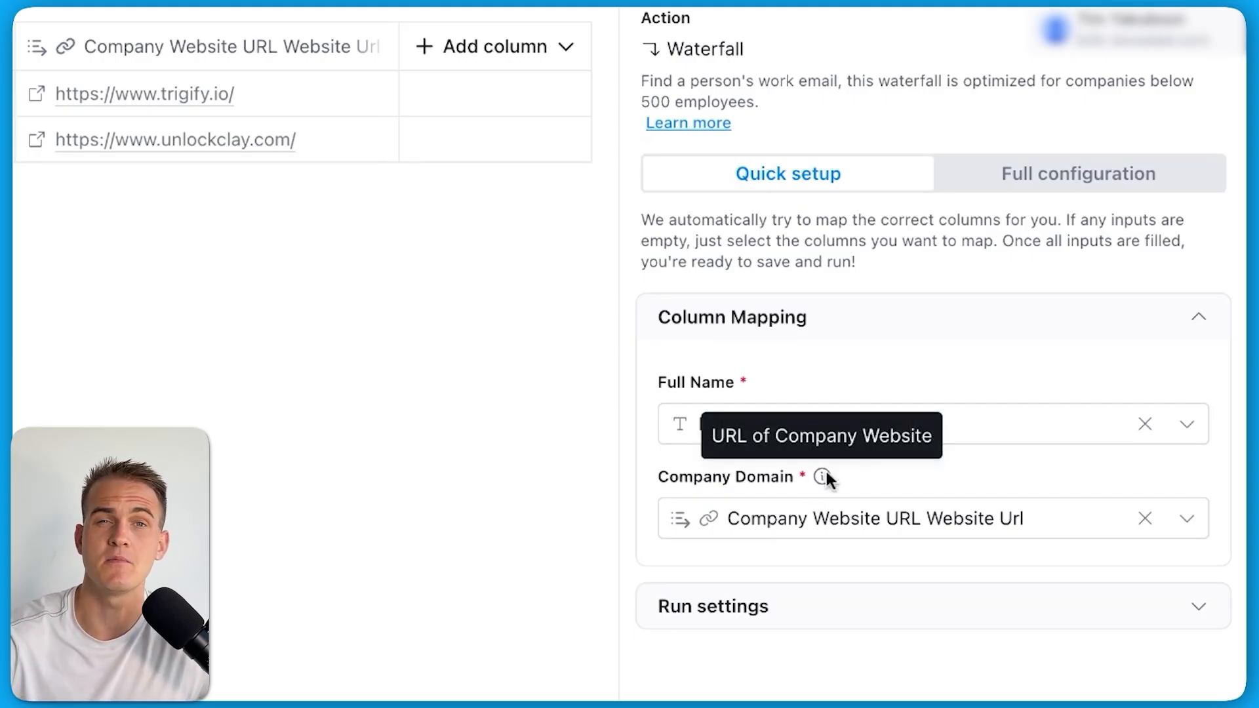
Open the Work Email waterfall's full configuration and search the available actions for "better" and "full enrich"
click(1040, 187)
scroll(1020, 230, down, 4)
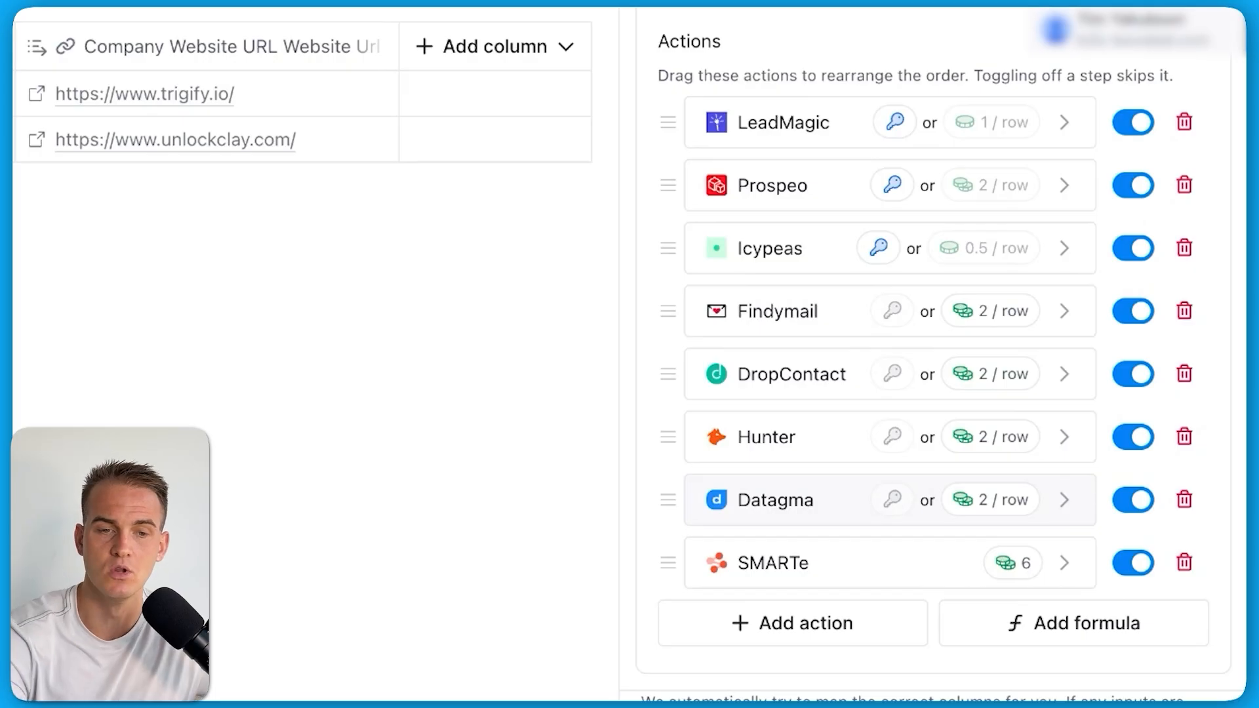
click(845, 630)
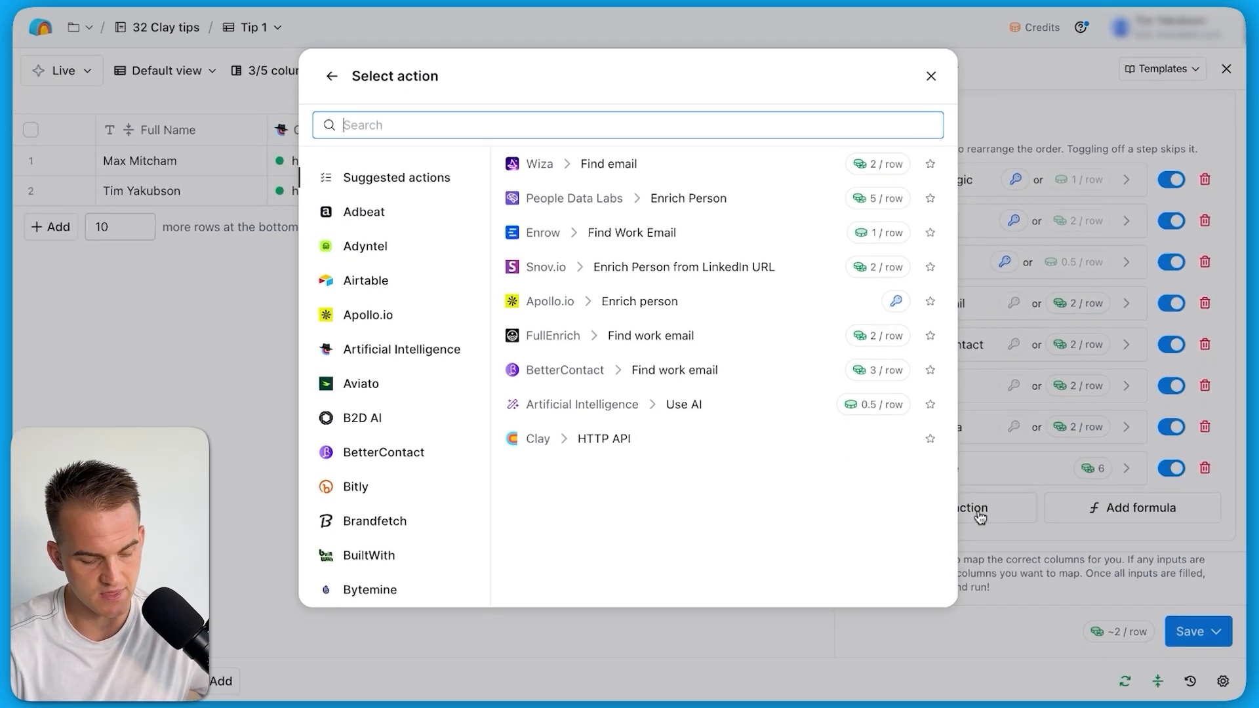
text(better)
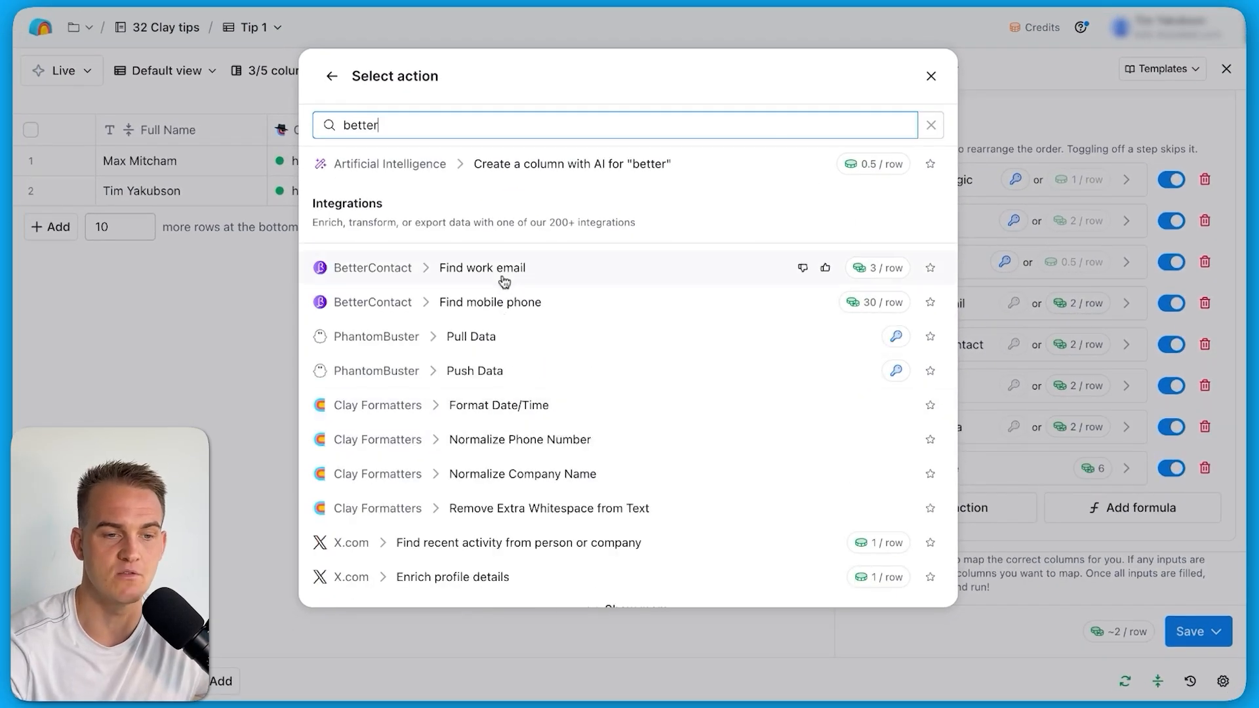
key(super+a)
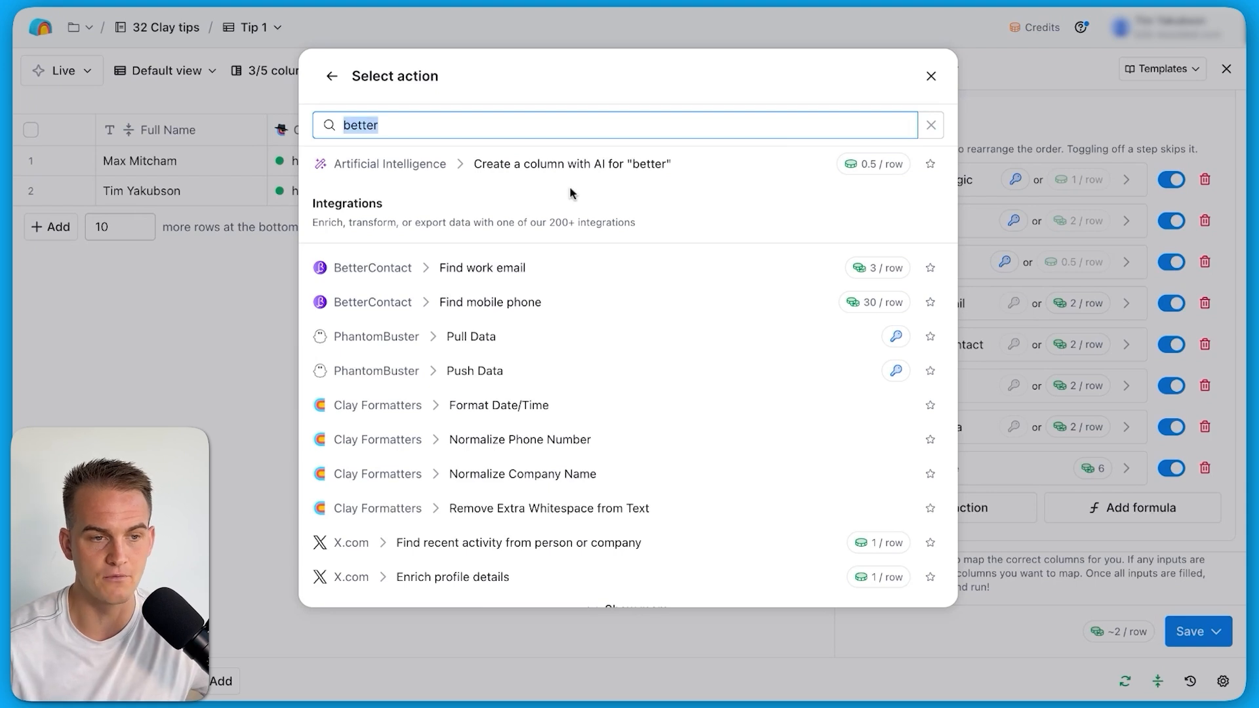
text(full enri)
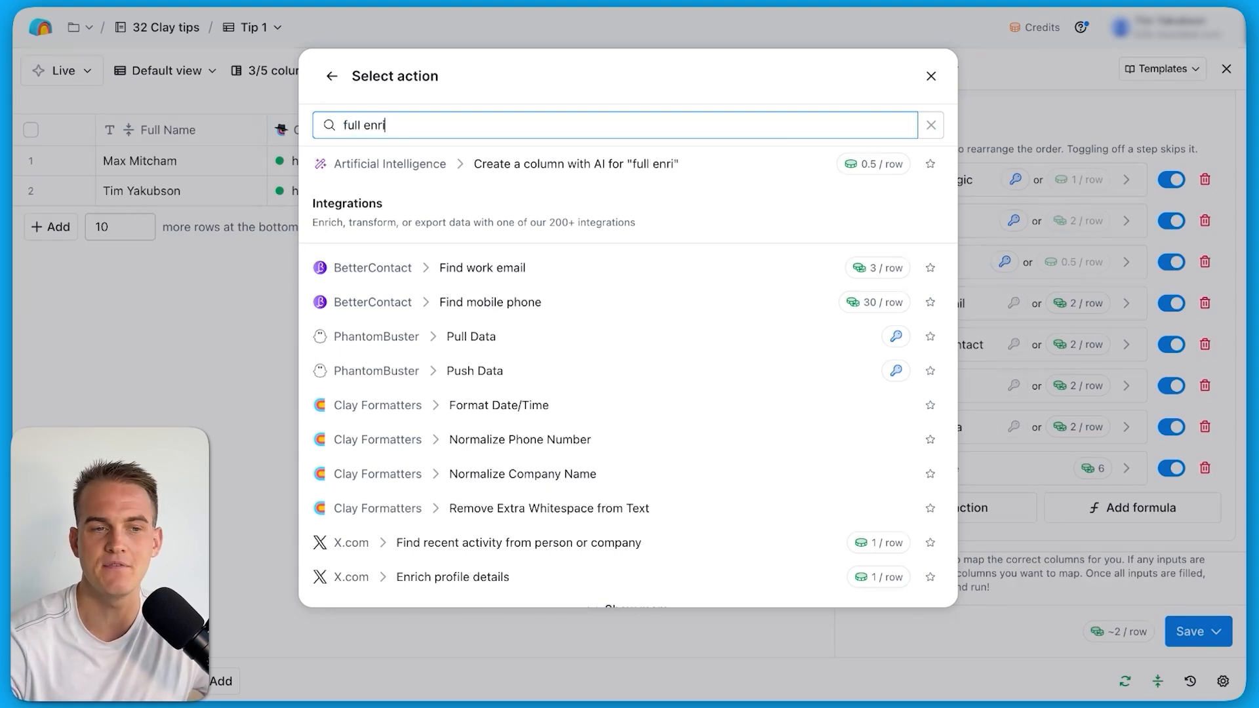
text(ch)
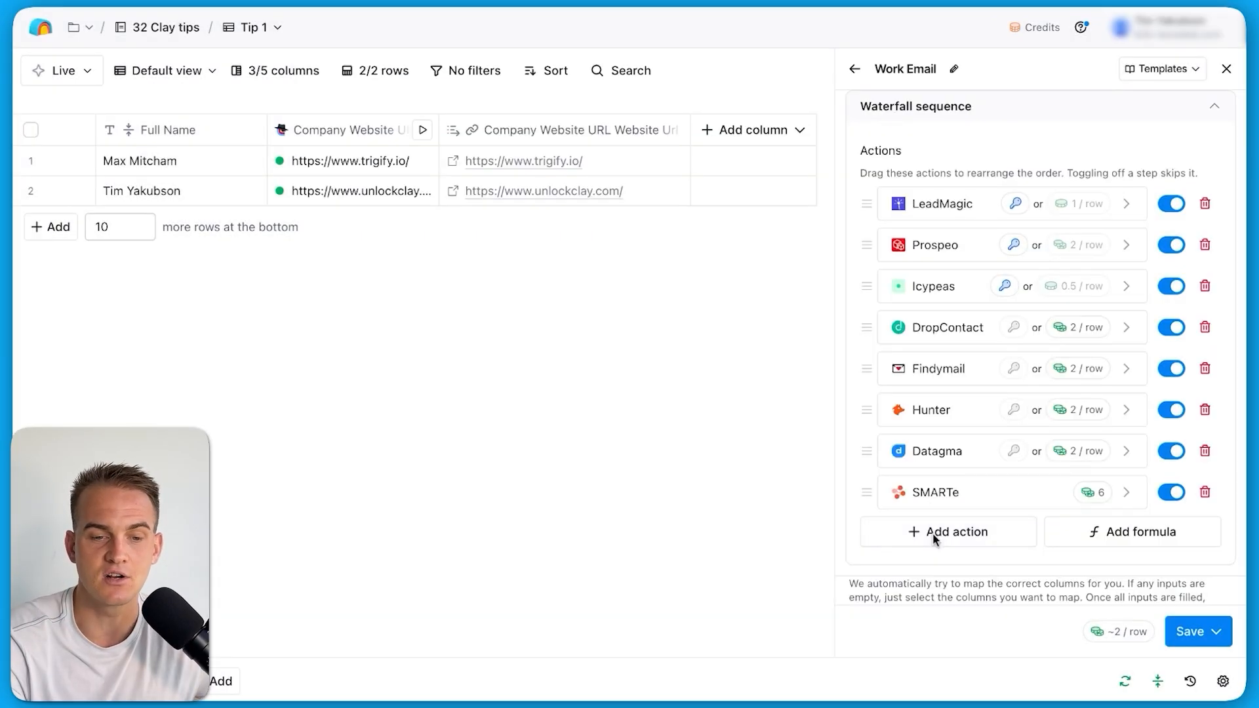
Add the BetterContact and FullEnrich Find work email actions to the end of the waterfall sequence
click(935, 534)
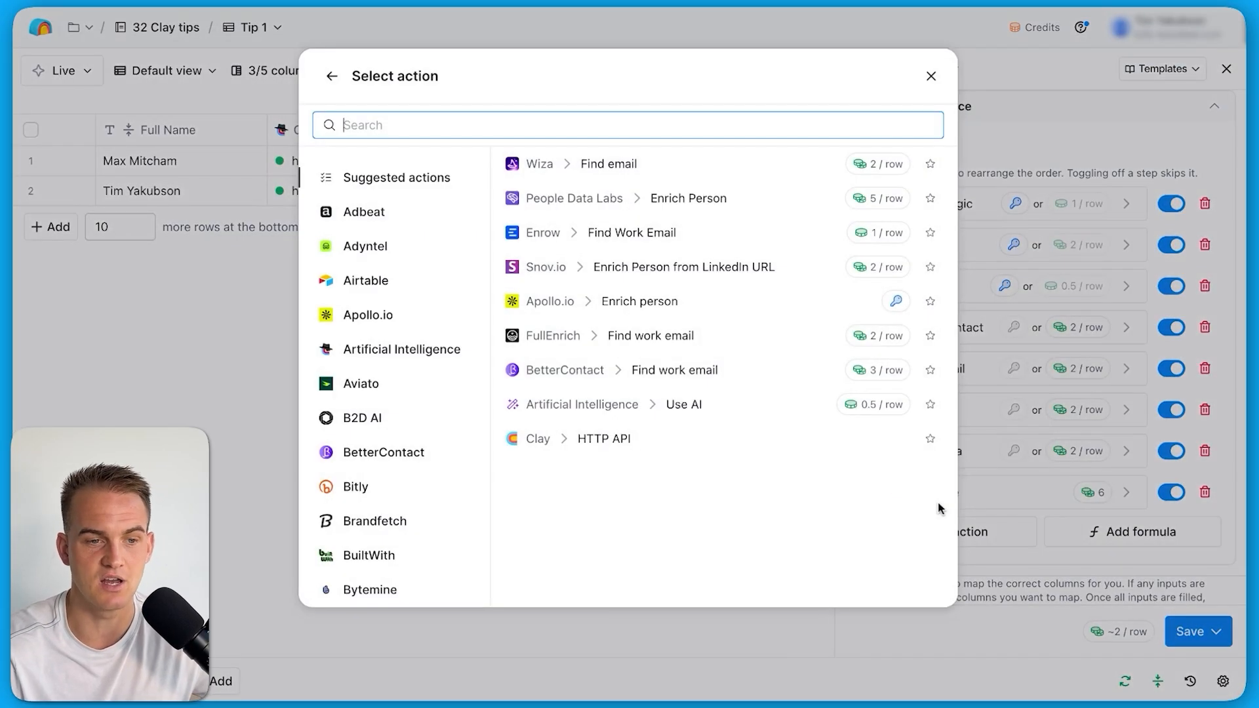
click(734, 380)
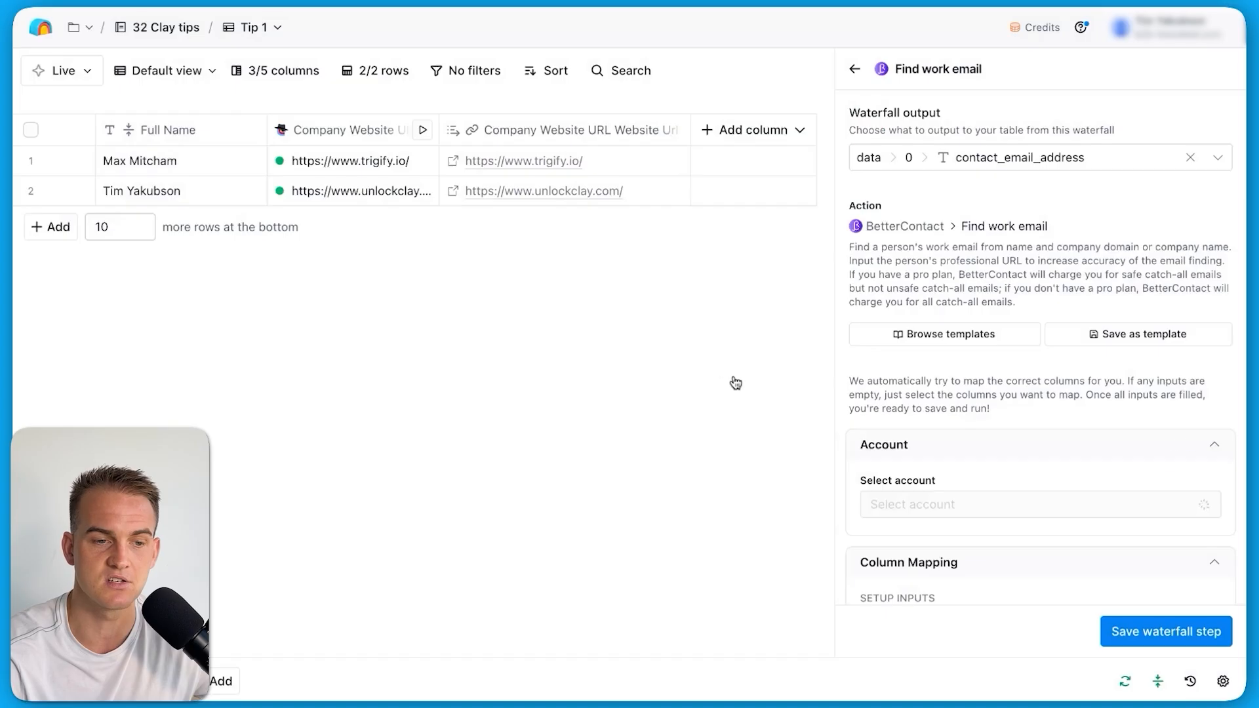
click(1180, 632)
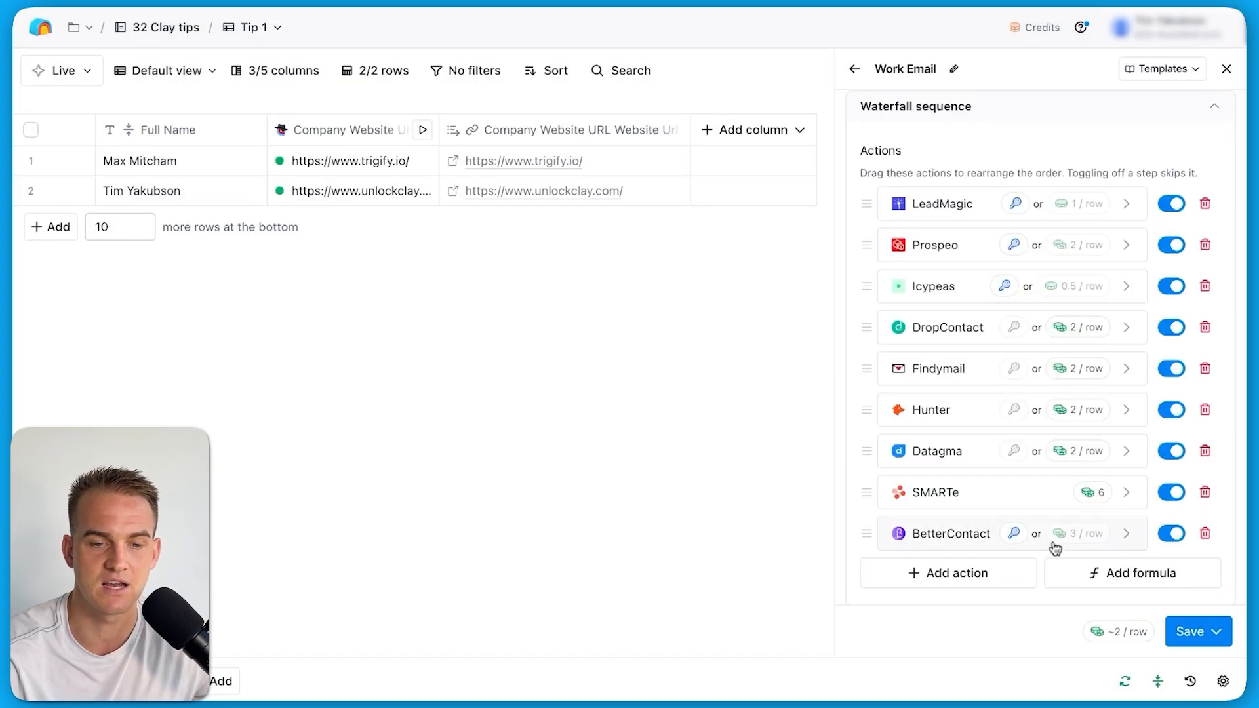
click(1007, 578)
click(769, 335)
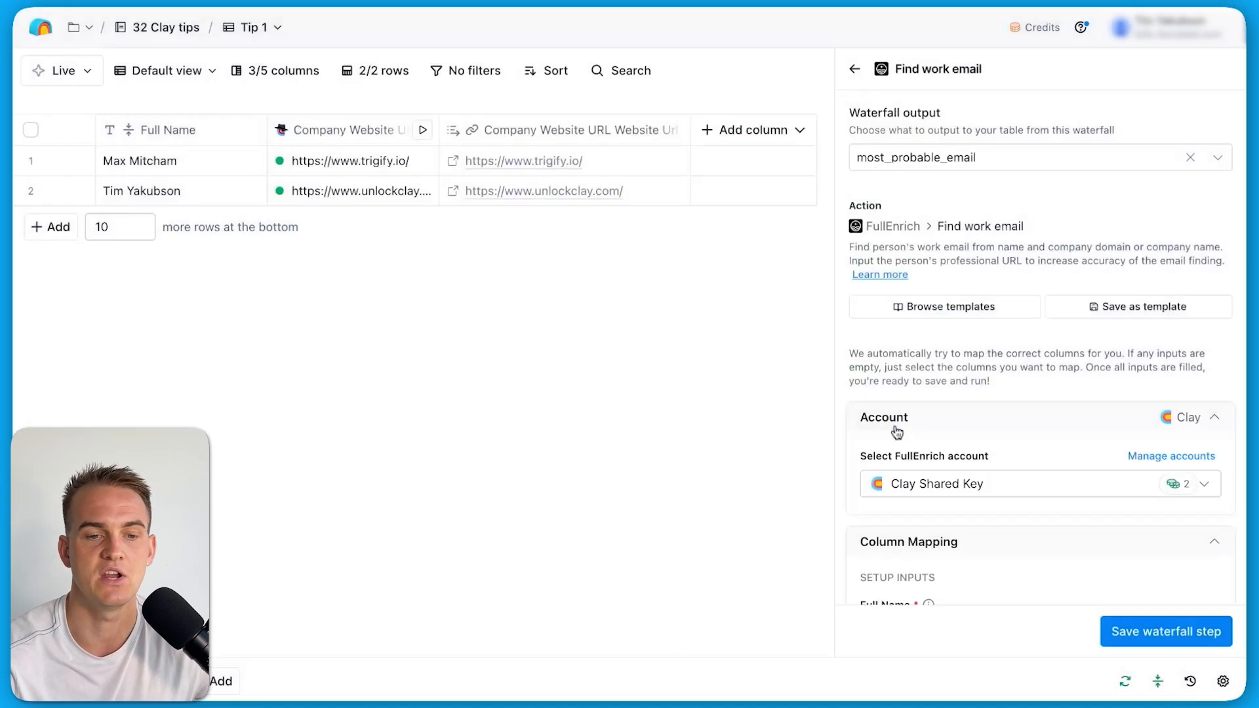
click(1166, 631)
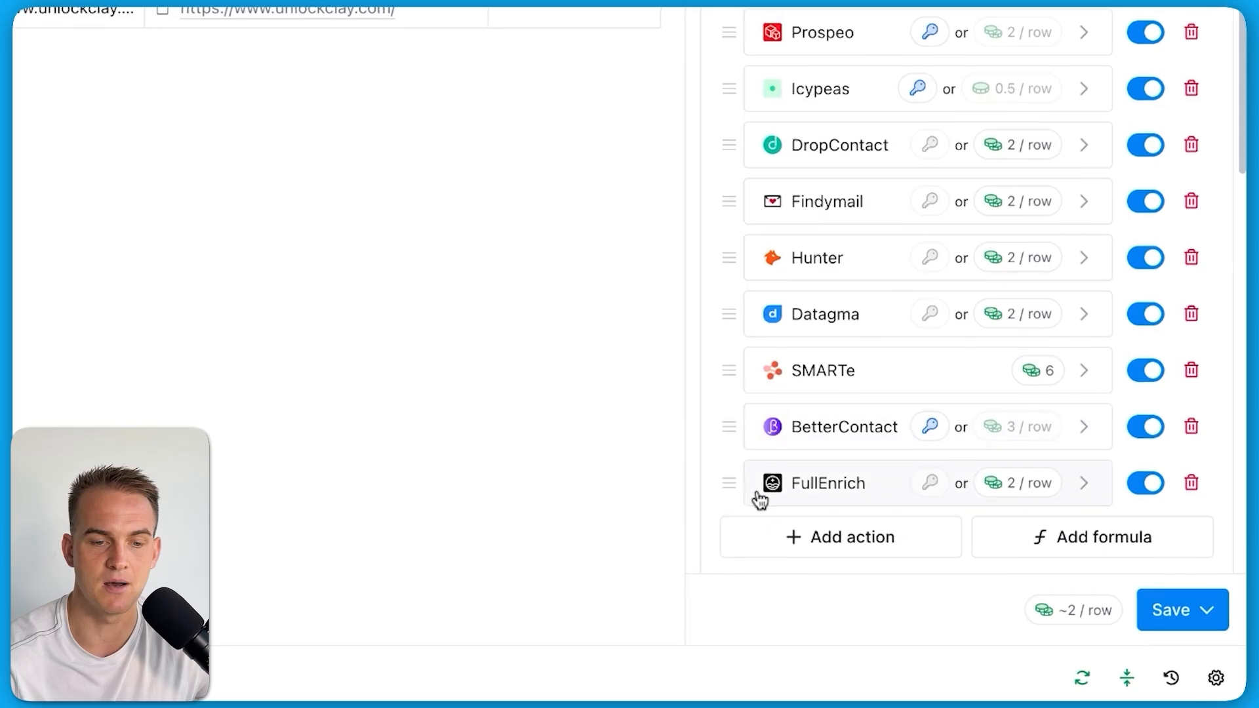
Move FullEnrich up the waterfall sequence to DropContact's place and set the validation provider to LeadMagic
drag(726, 490, 754, 160)
scroll(973, 343, down, 5)
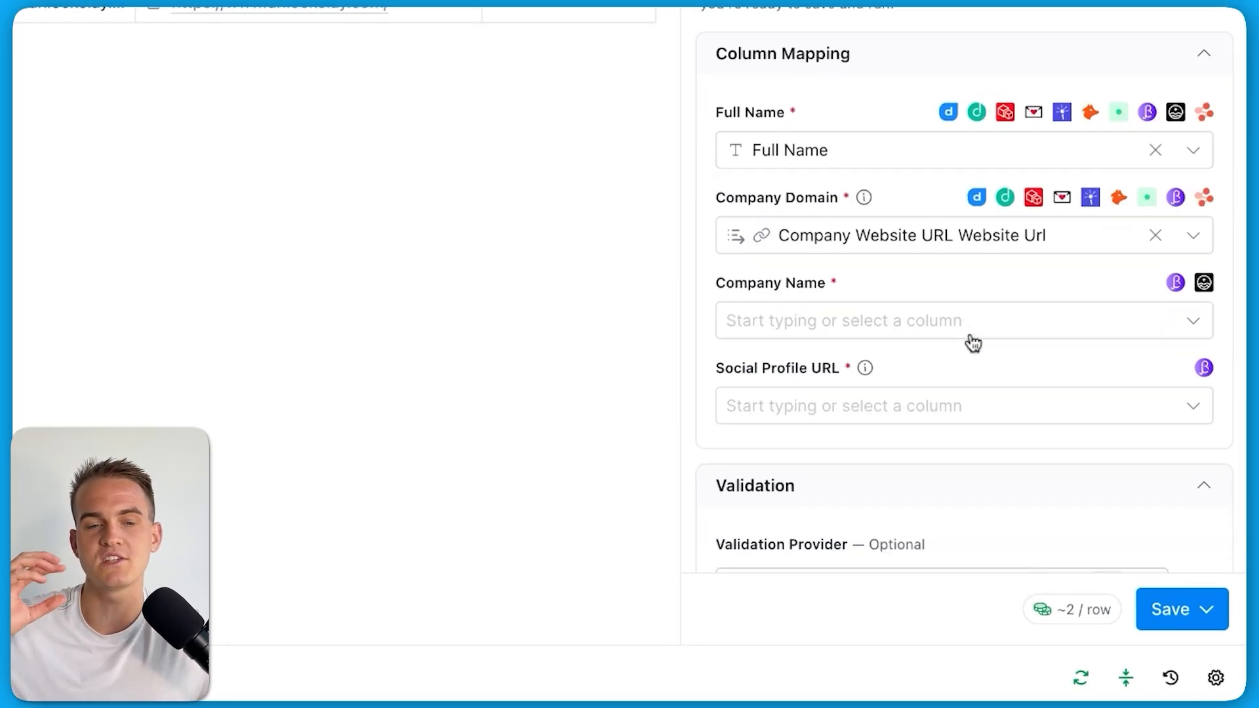
scroll(973, 343, down, 6)
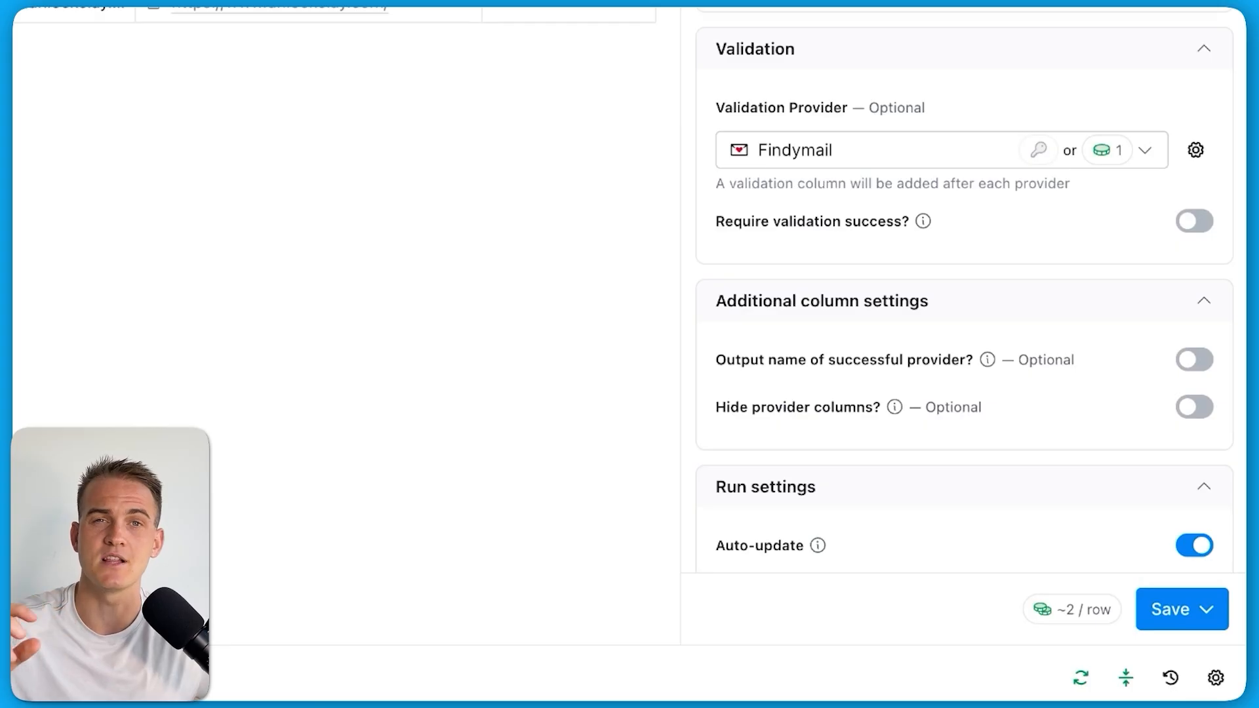
click(875, 155)
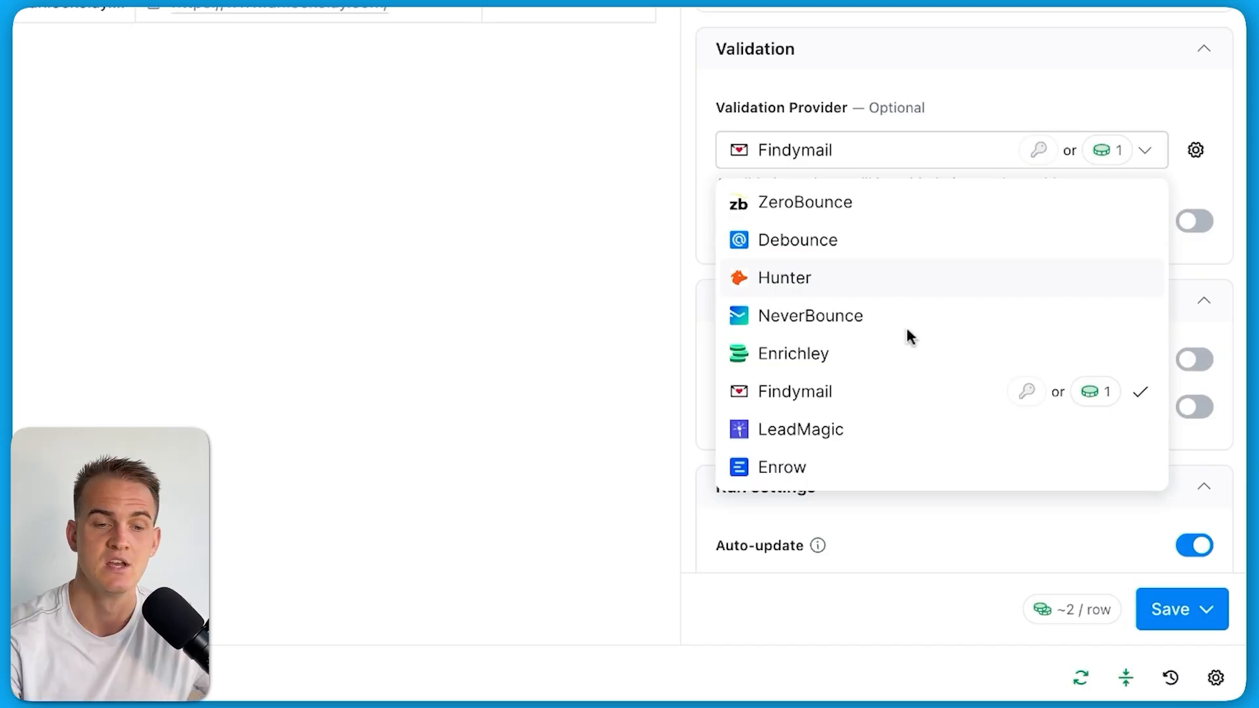
click(872, 433)
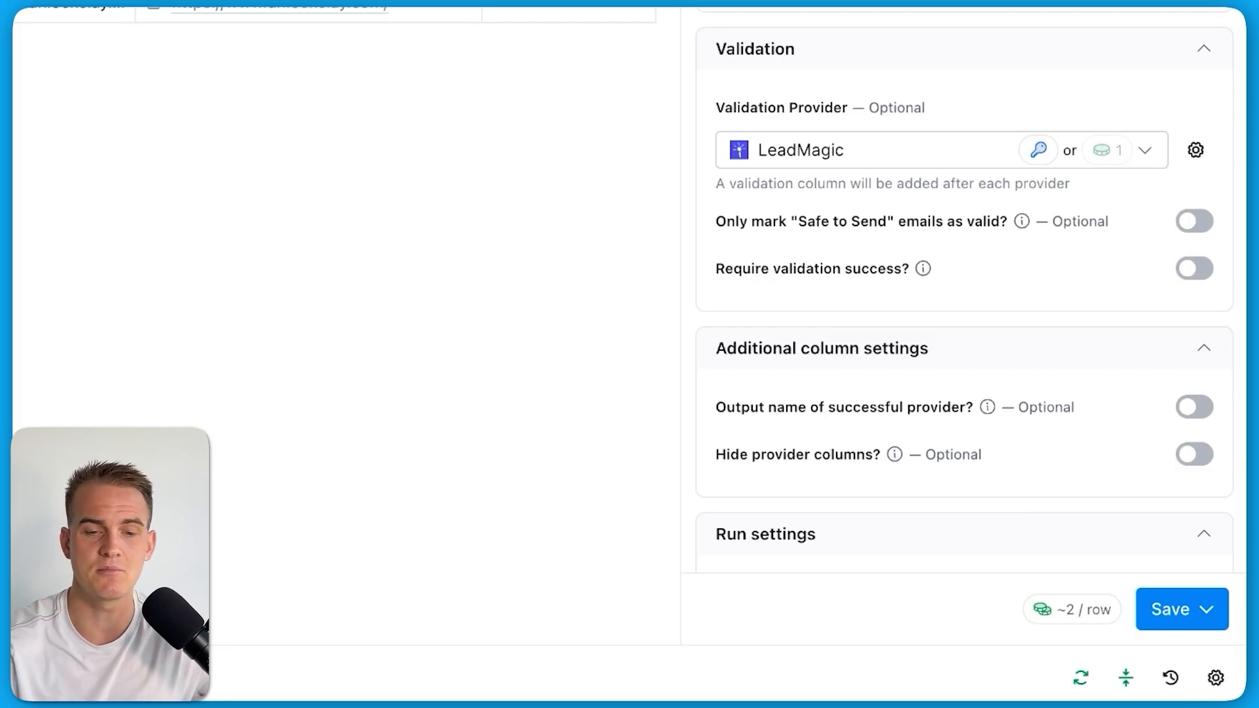
Save and run the Work Email waterfall on the rows, and review the results across its provider and validation columns
click(1168, 609)
click(1071, 513)
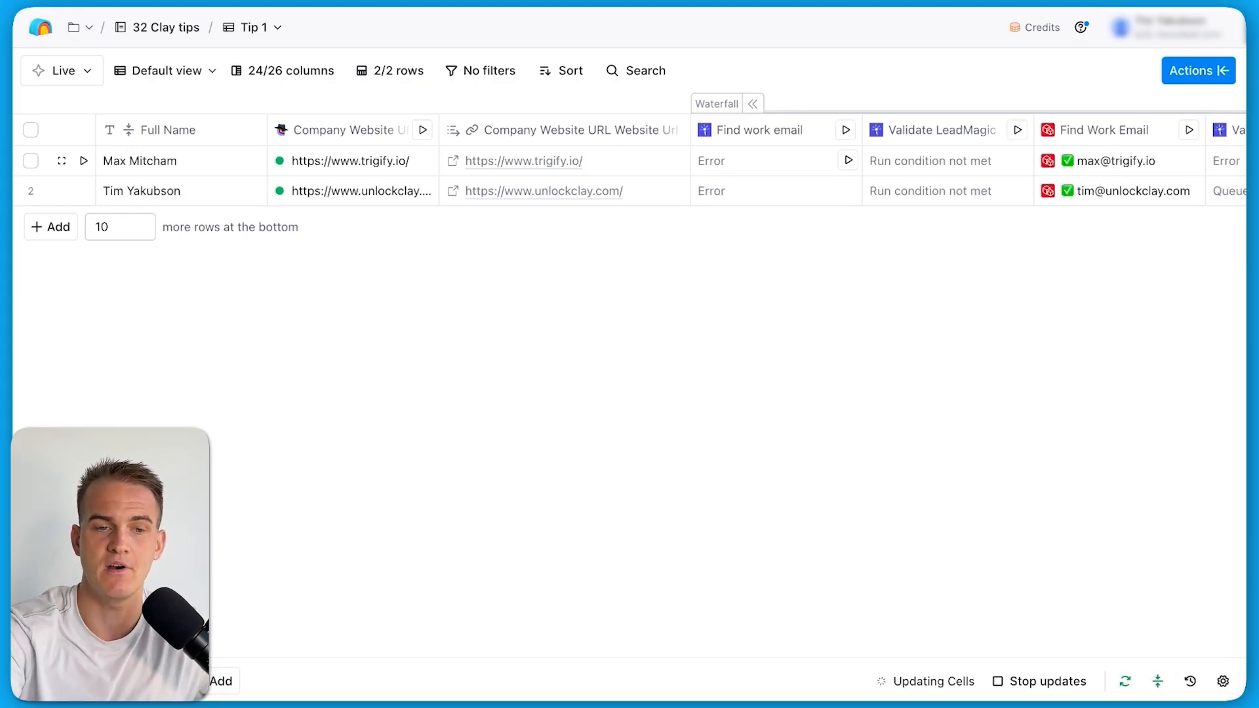
scroll(688, 177, right, 7)
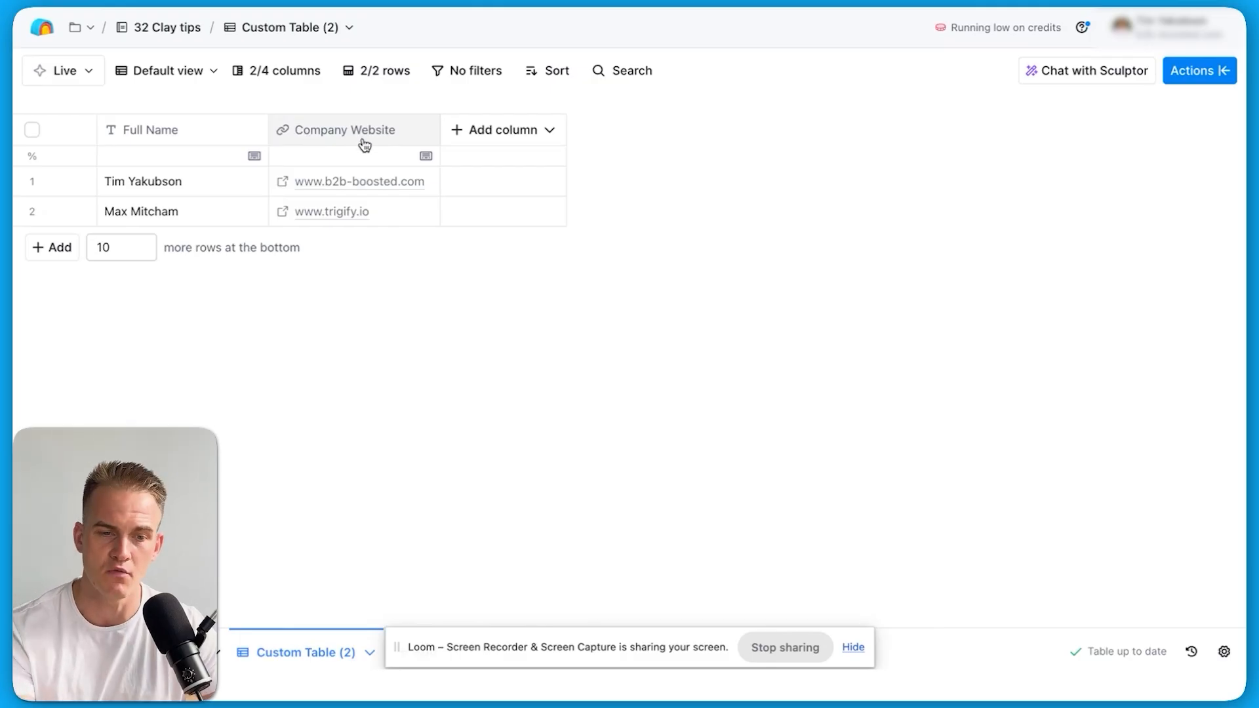
Search the table's actions for claygent and open the Claygent (AI Web Researcher) enrichment
click(1214, 72)
click(1223, 72)
click(1192, 82)
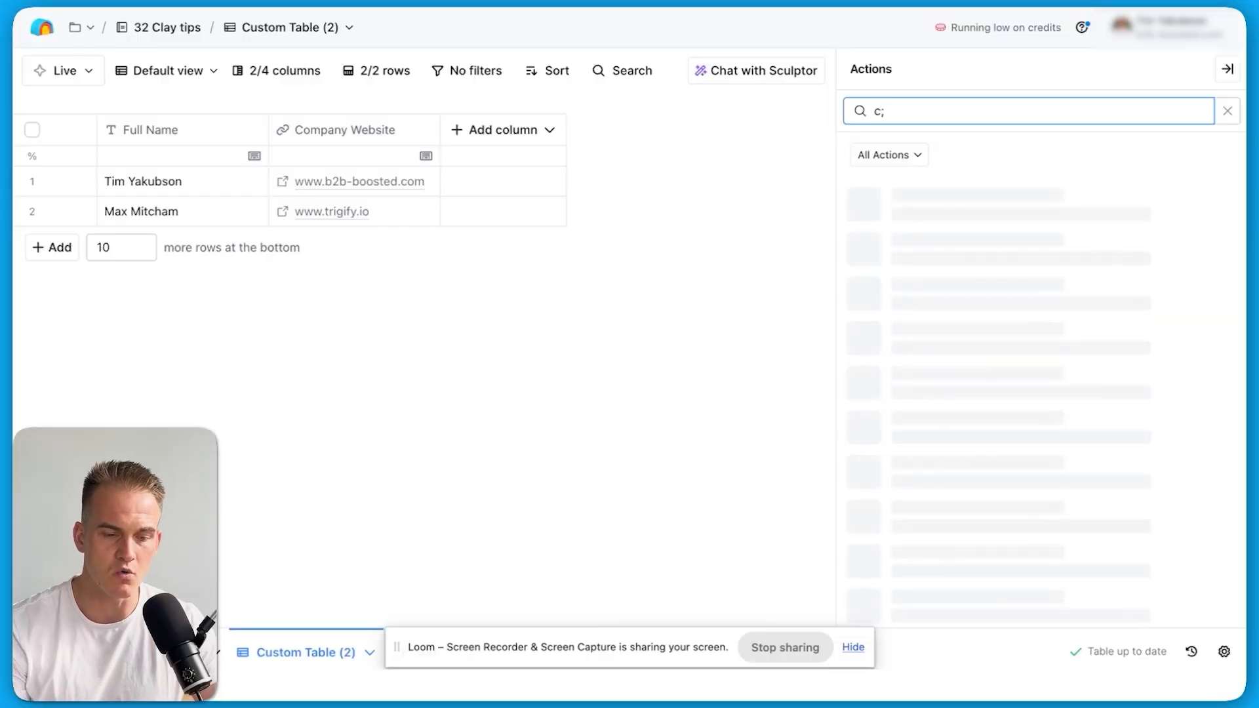
key(BackSpace)
text(laygent)
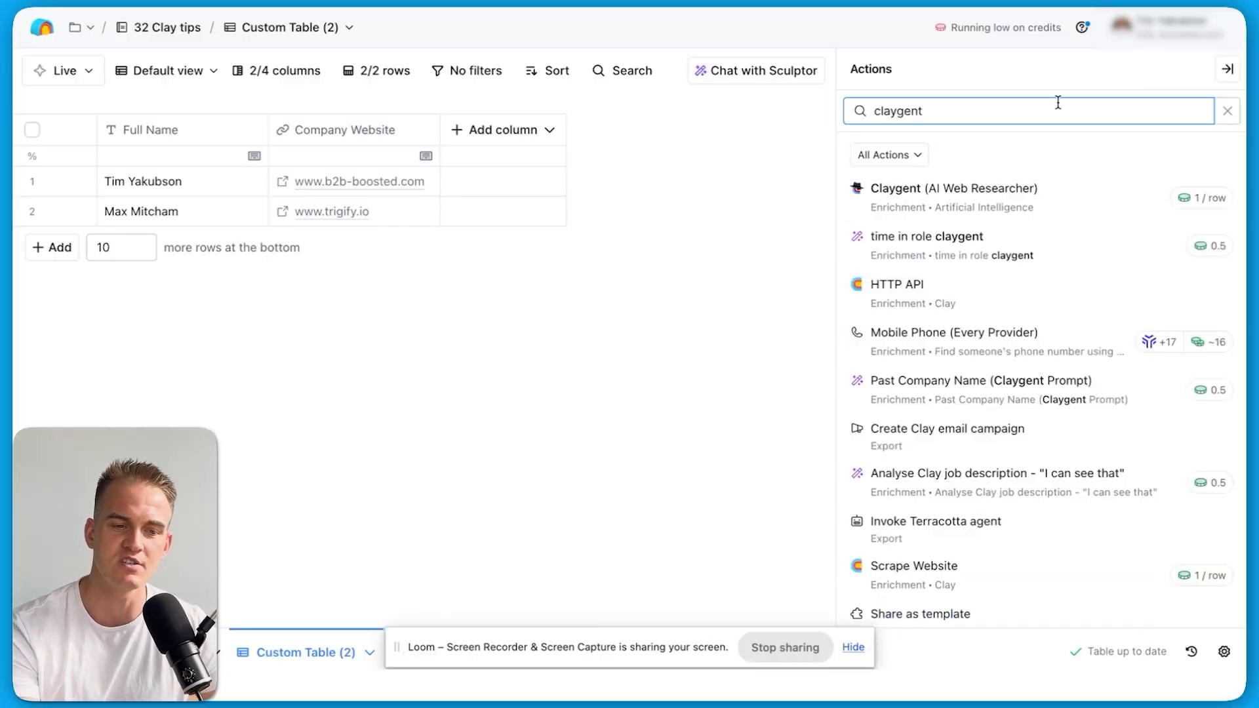
mouse_move(927, 211)
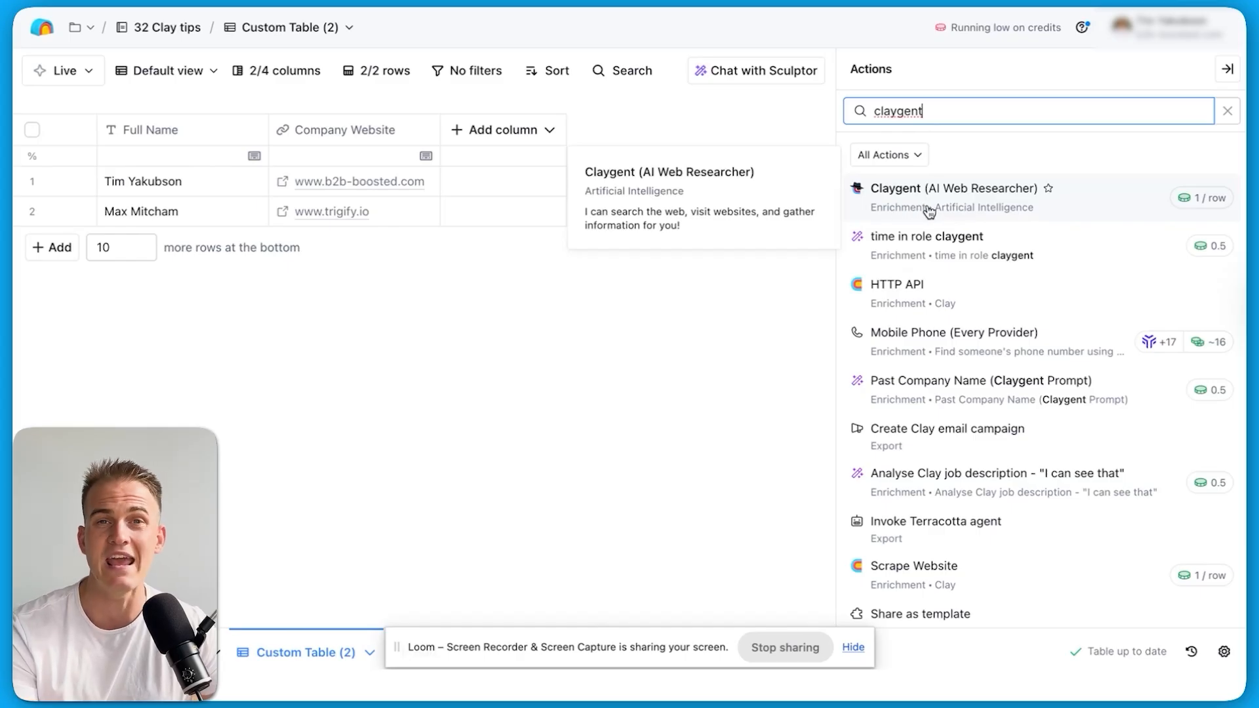
click(929, 208)
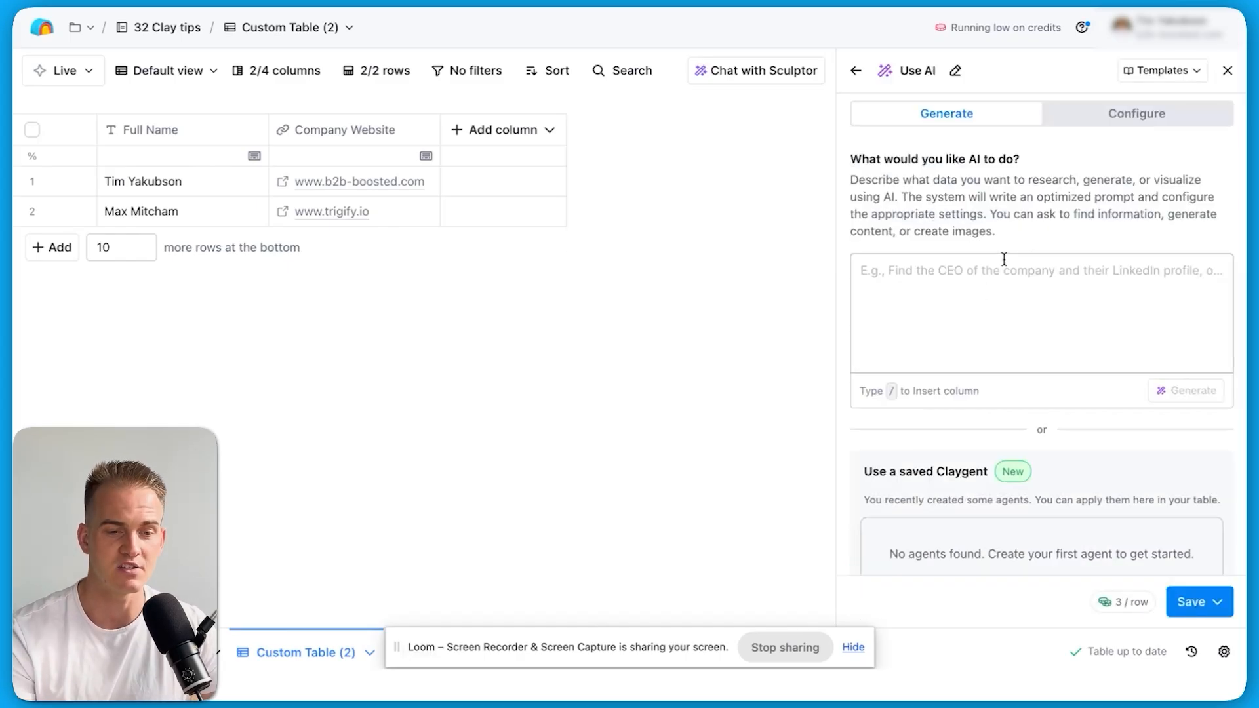
Write the prompt "the input is the person's name. based on the name and the website of their company, find me the person's linkedin profile and nothing else."
text(the input u)
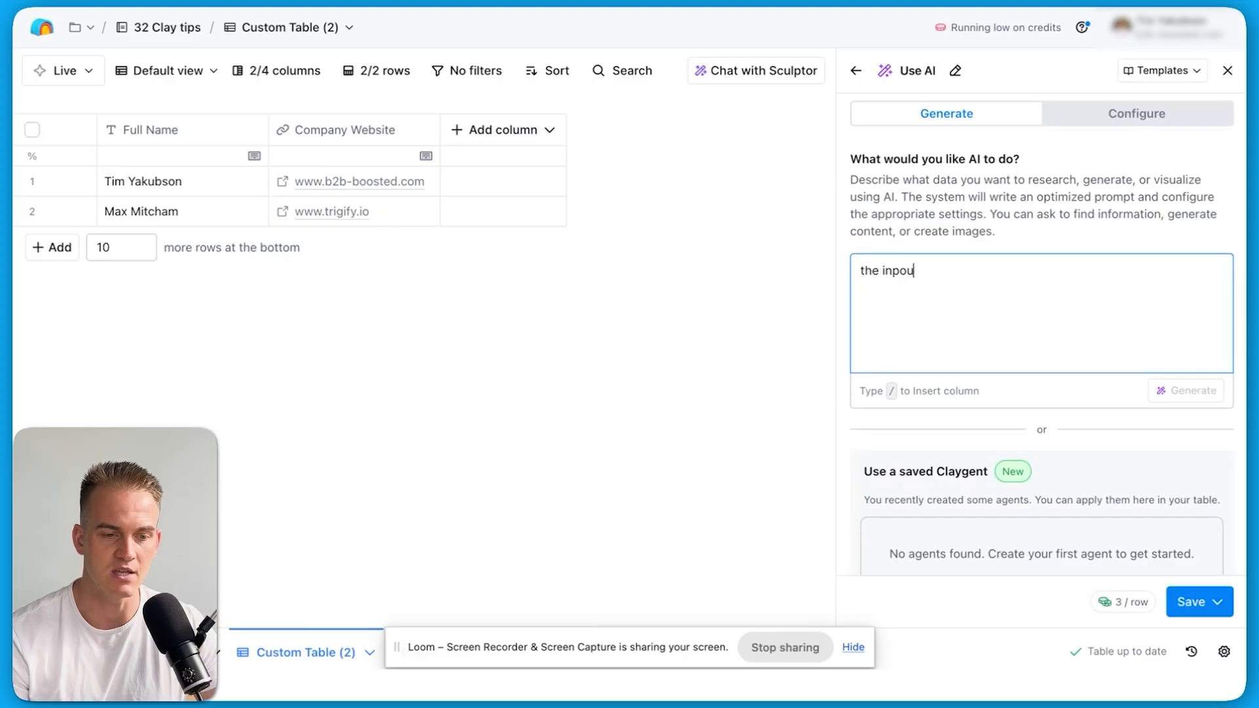
text(s the p)
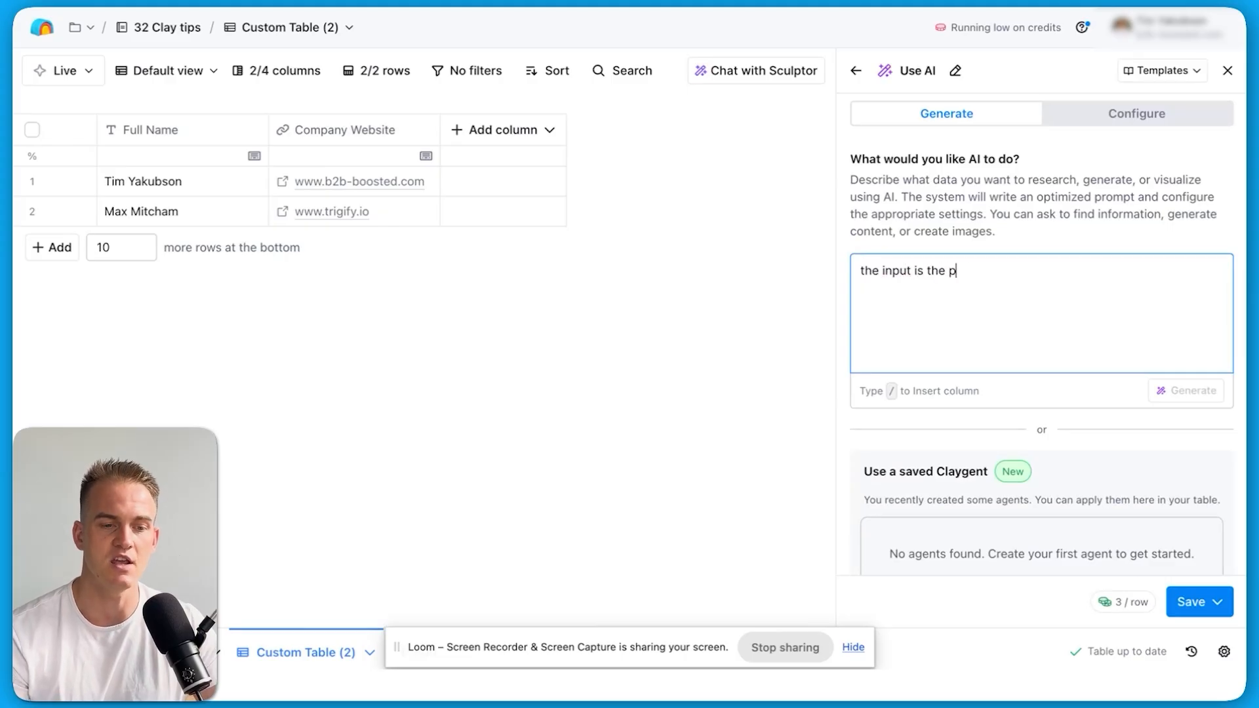
text(erson's name. based on the name and the w)
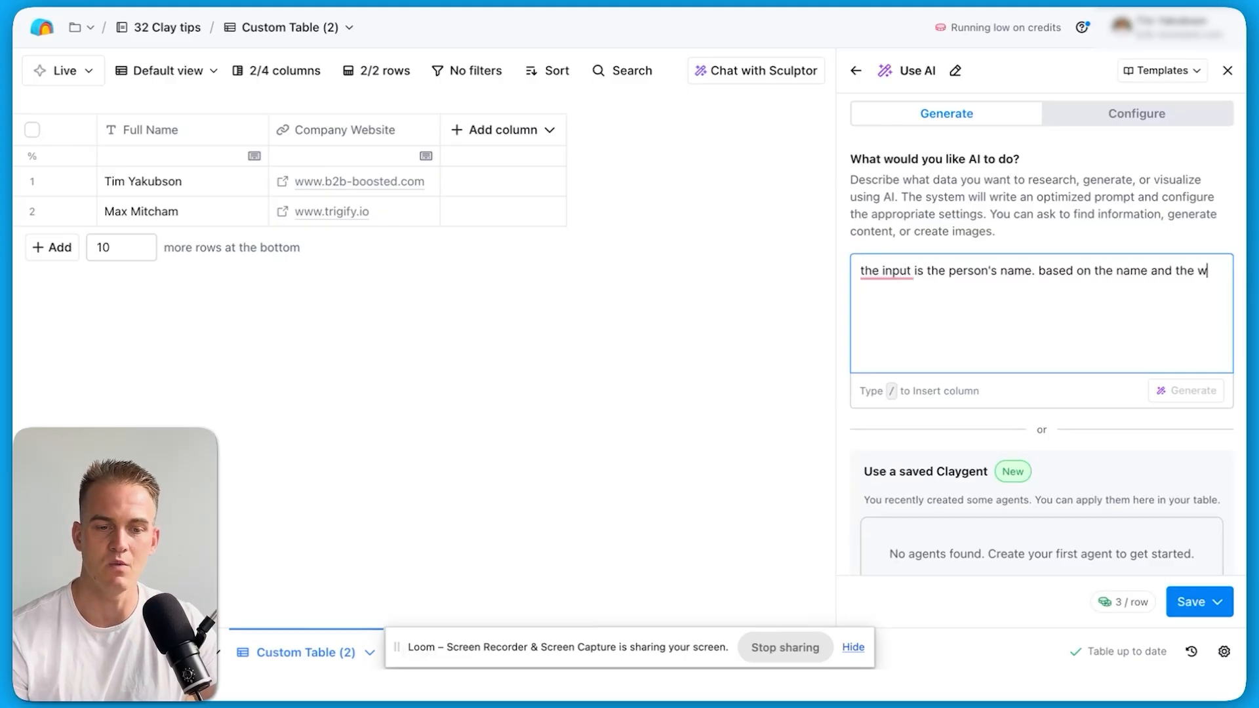
text(ebsite of their company, find m)
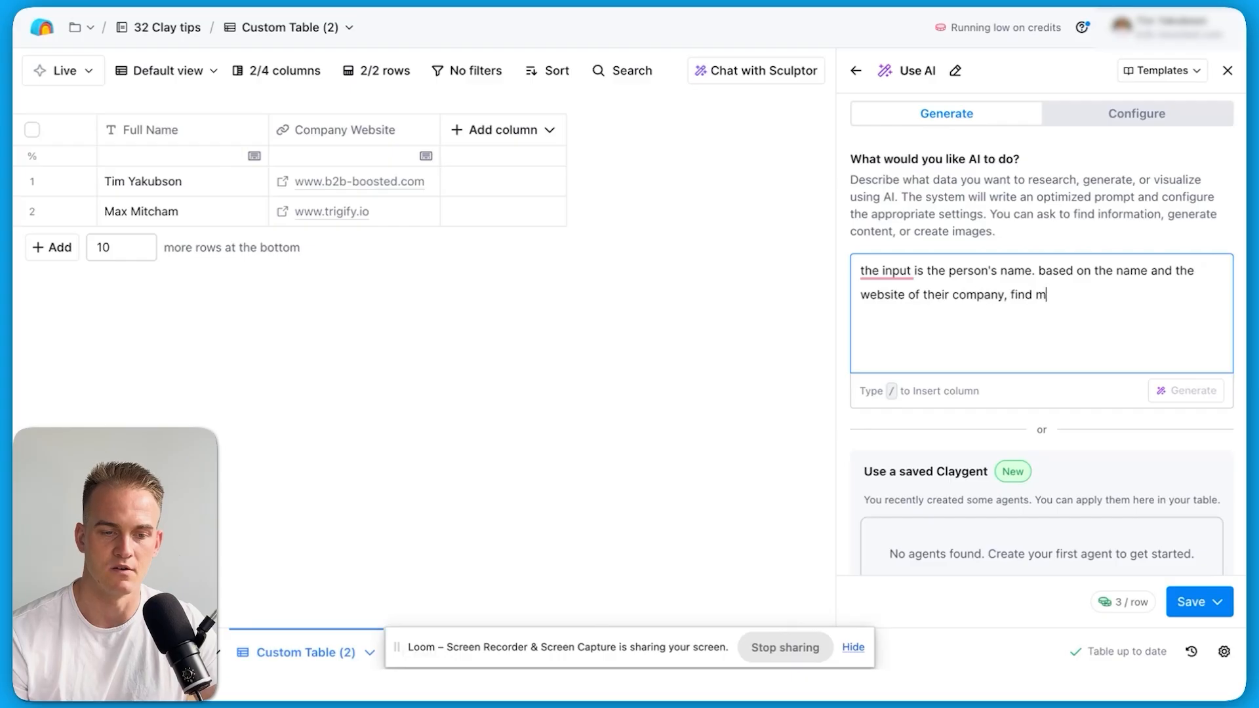
text(e the person's linkedin)
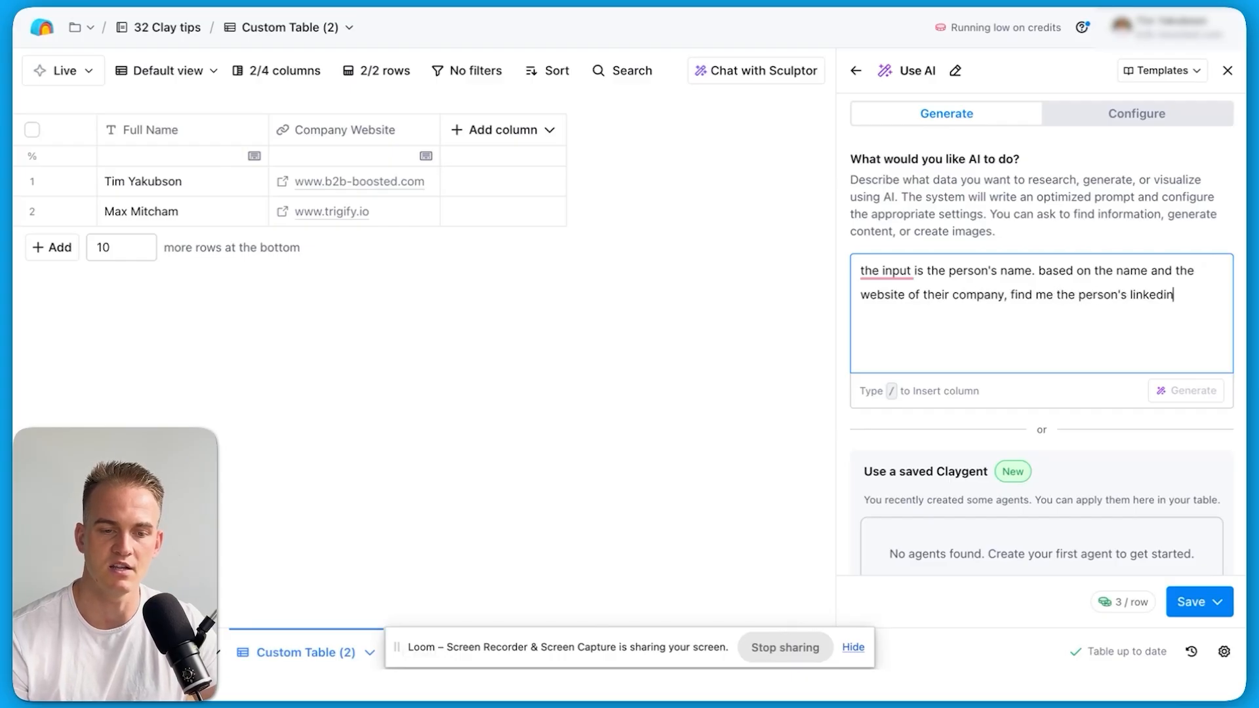
text( profile and nothing else.)
key(Return)
key(Return)
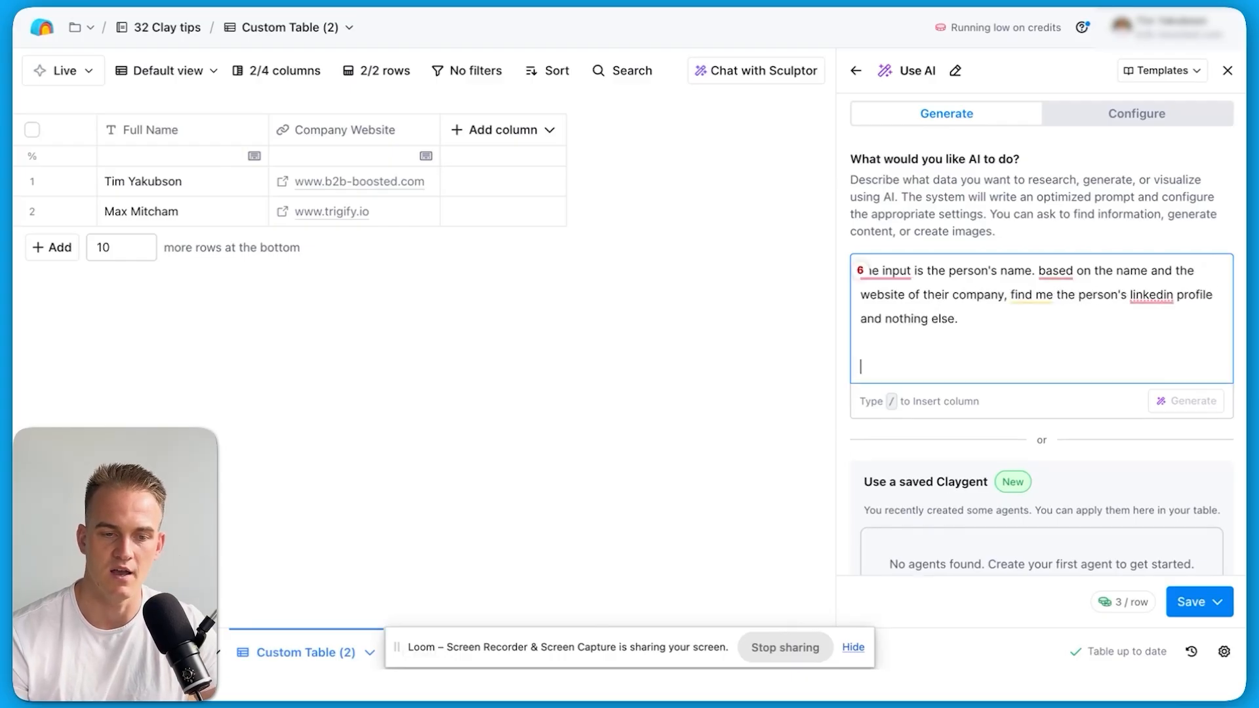
Add "the name:" with the Full Name column and "website:" with the Company Website column to the prompt, and generate the configuration
text(the name: /)
key(Return)
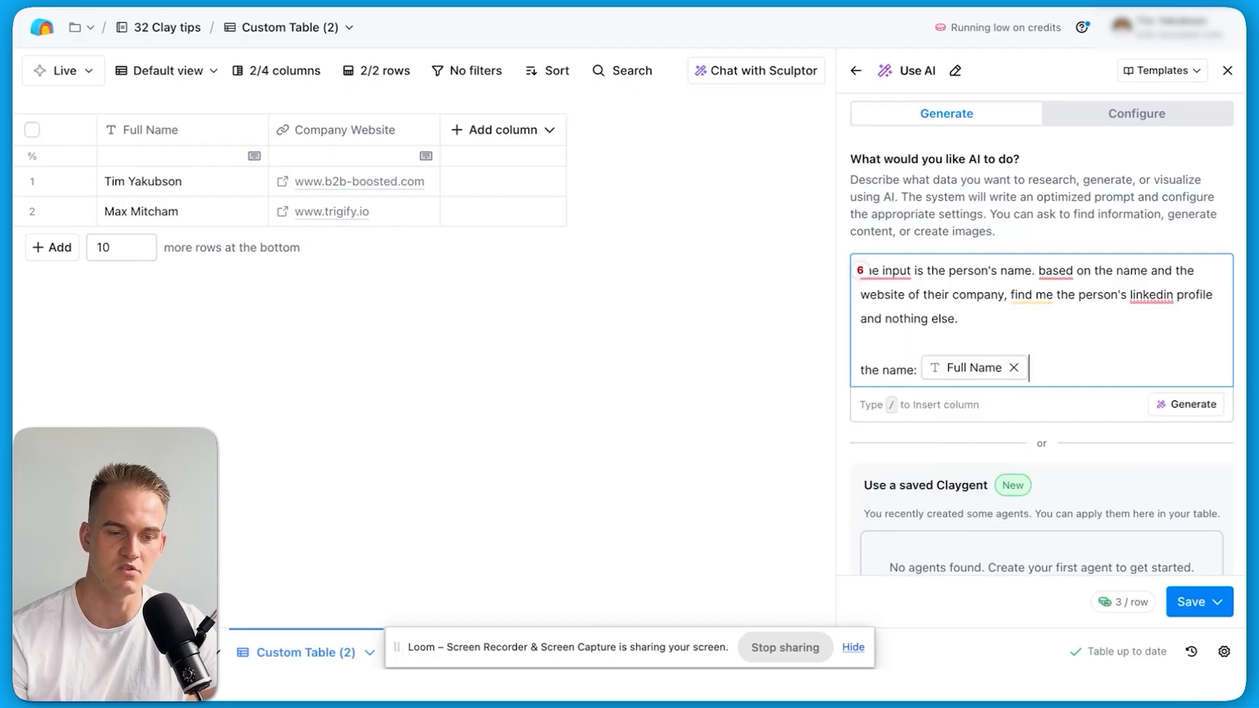
key(Return)
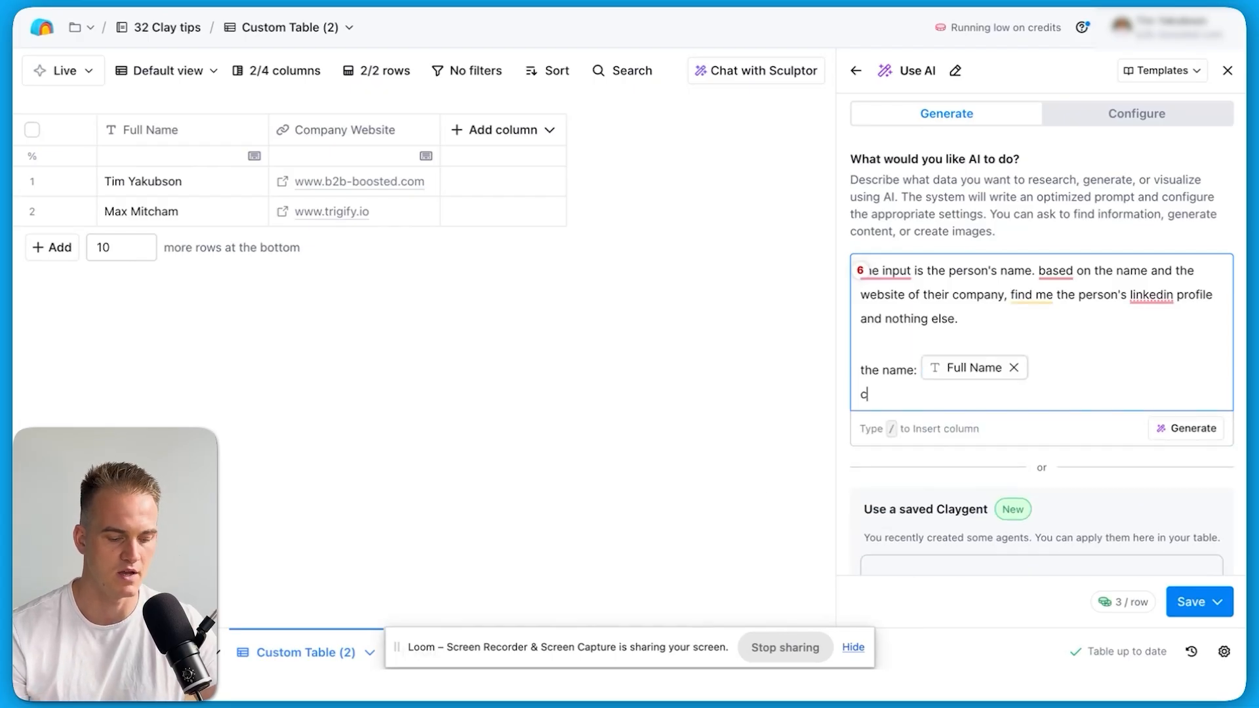
text(website: /)
key(Down)
key(Down)
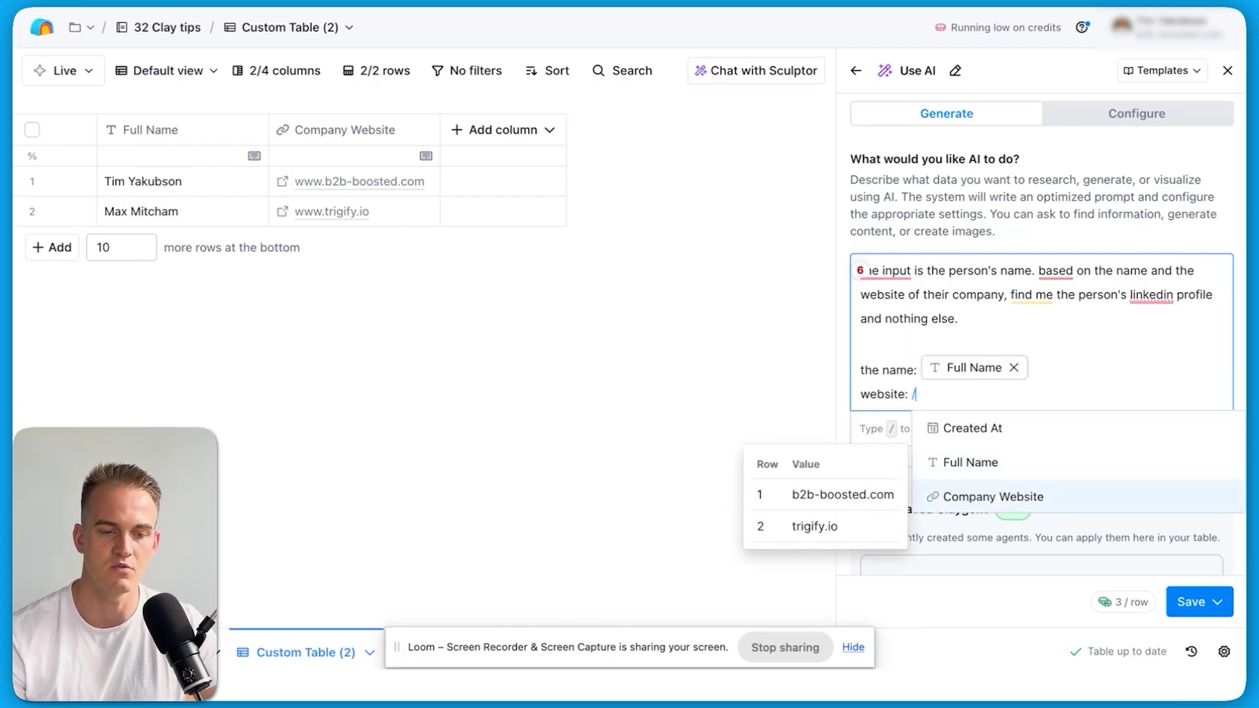
key(Return)
click(1198, 438)
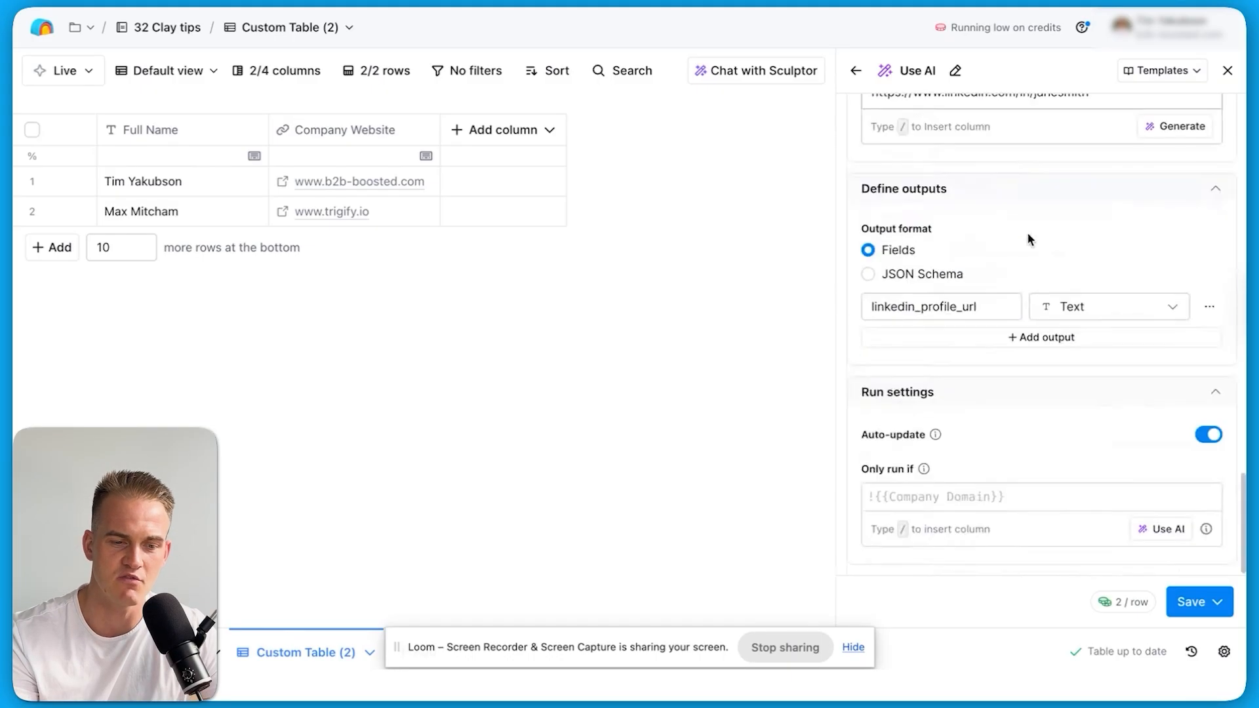
Change the web research model to GPT 4o Mini
scroll(1027, 235, up, 5)
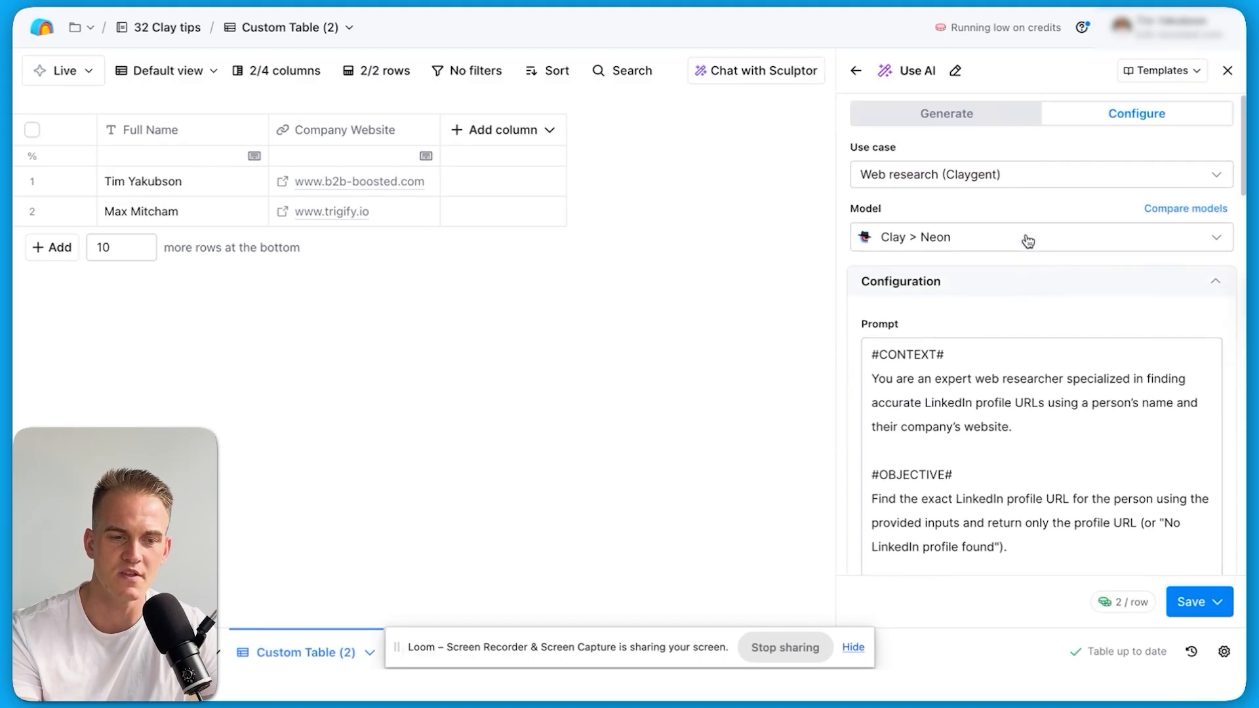
double_click(901, 237)
scroll(993, 382, down, 2)
scroll(923, 308, up, 3)
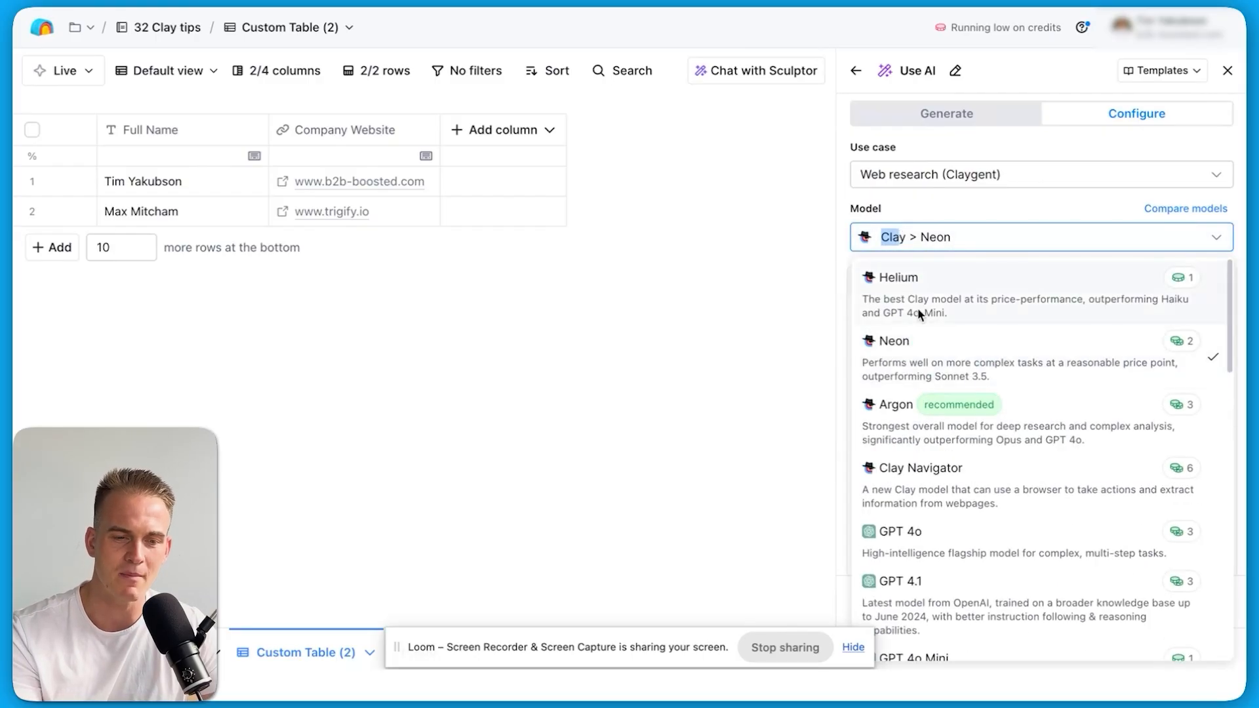
scroll(1013, 449, down, 3)
scroll(1013, 442, down, 1)
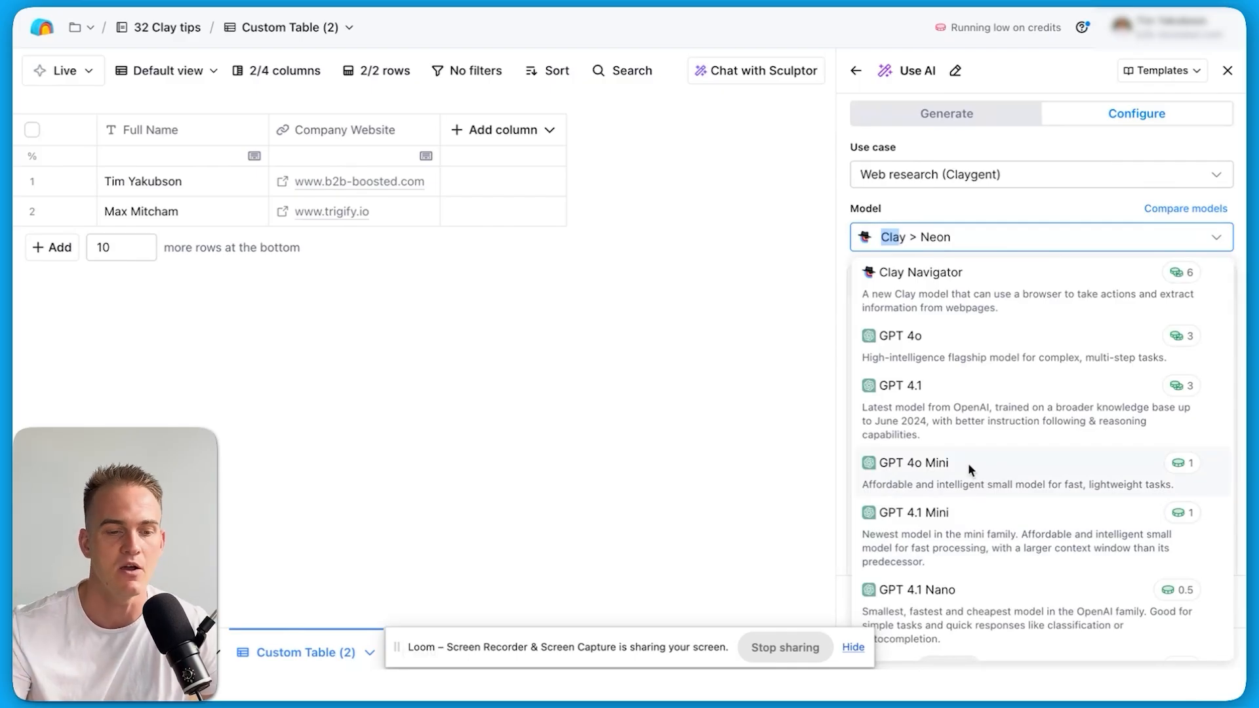
click(942, 472)
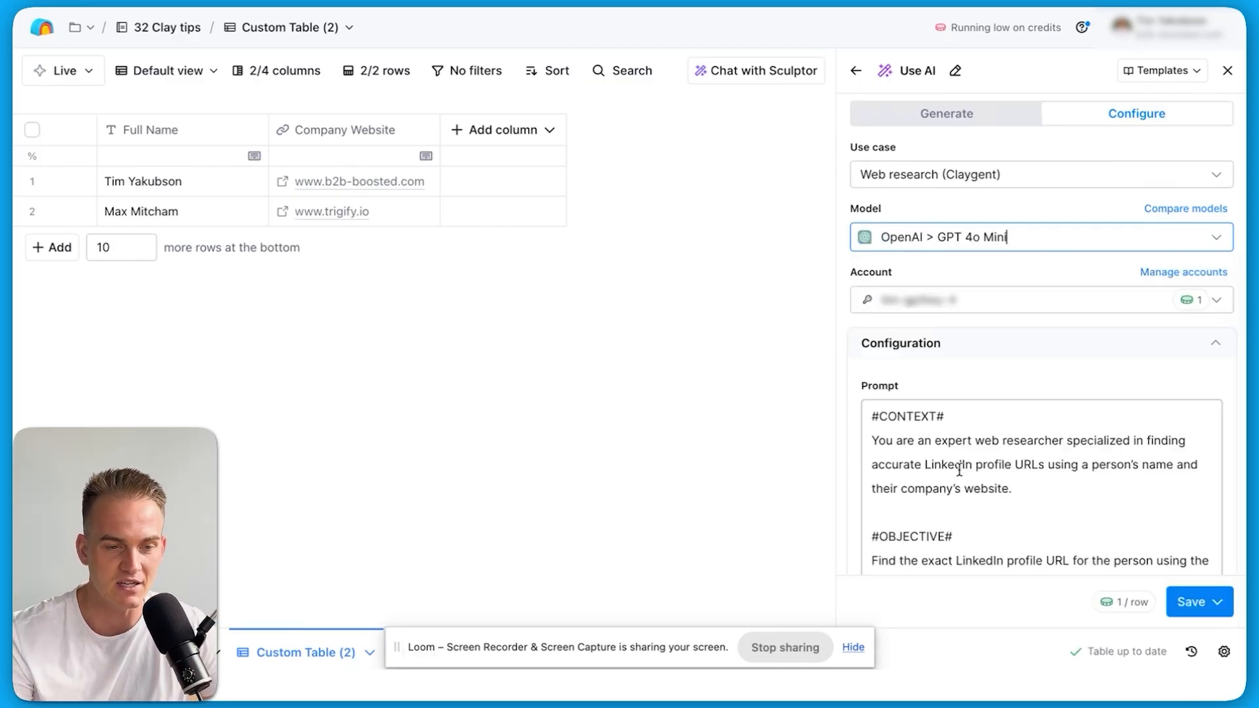
Check the OpenAI account choices, keep the current account, and save the Claygent enrichment, running it on the 2 rows in this view
click(924, 308)
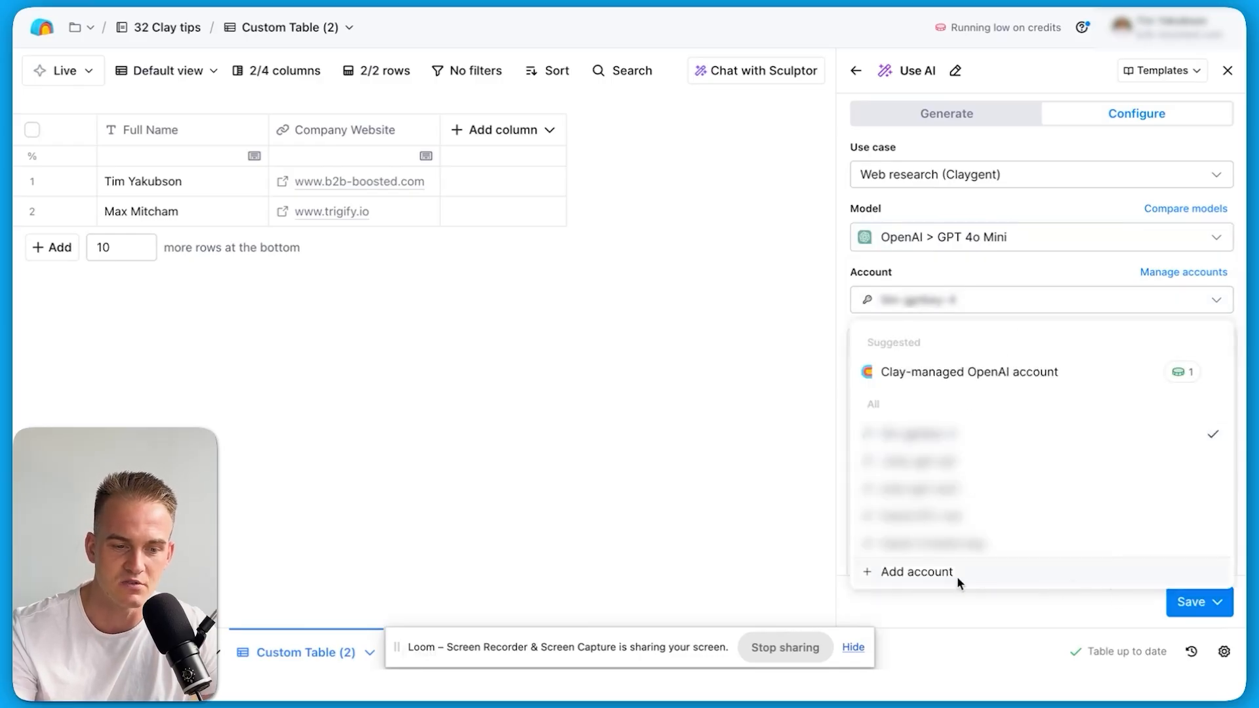
click(943, 270)
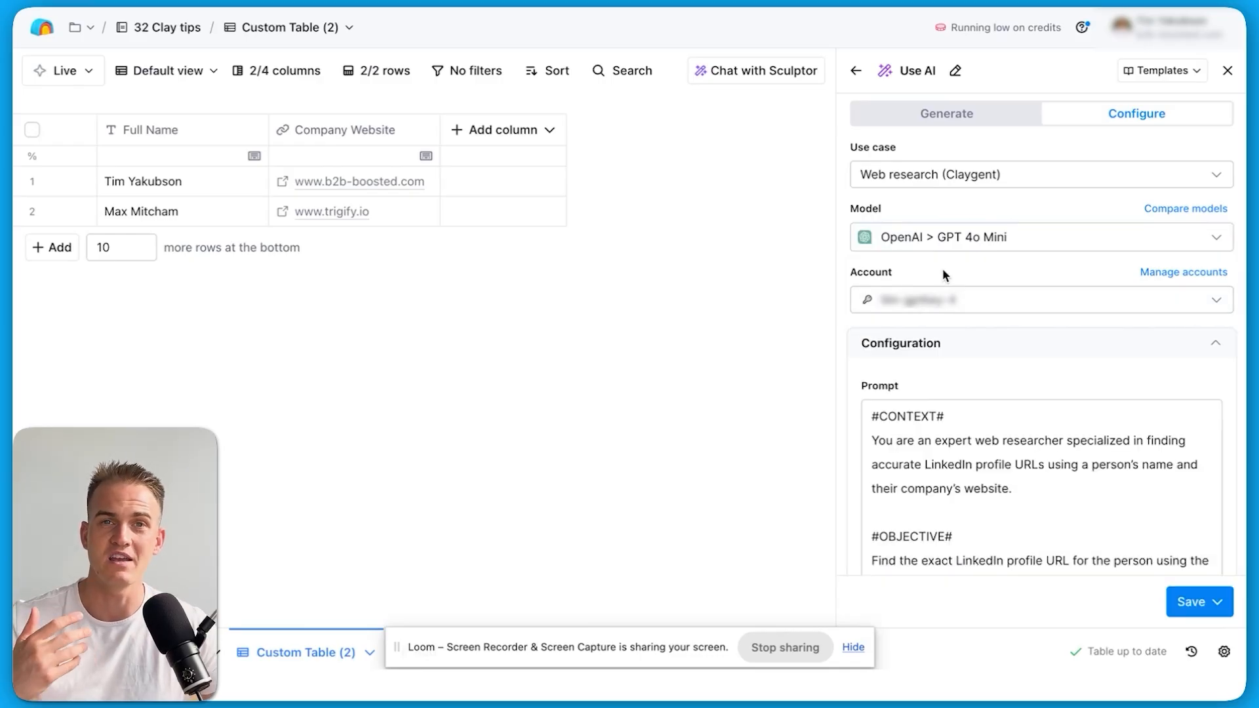
click(1205, 601)
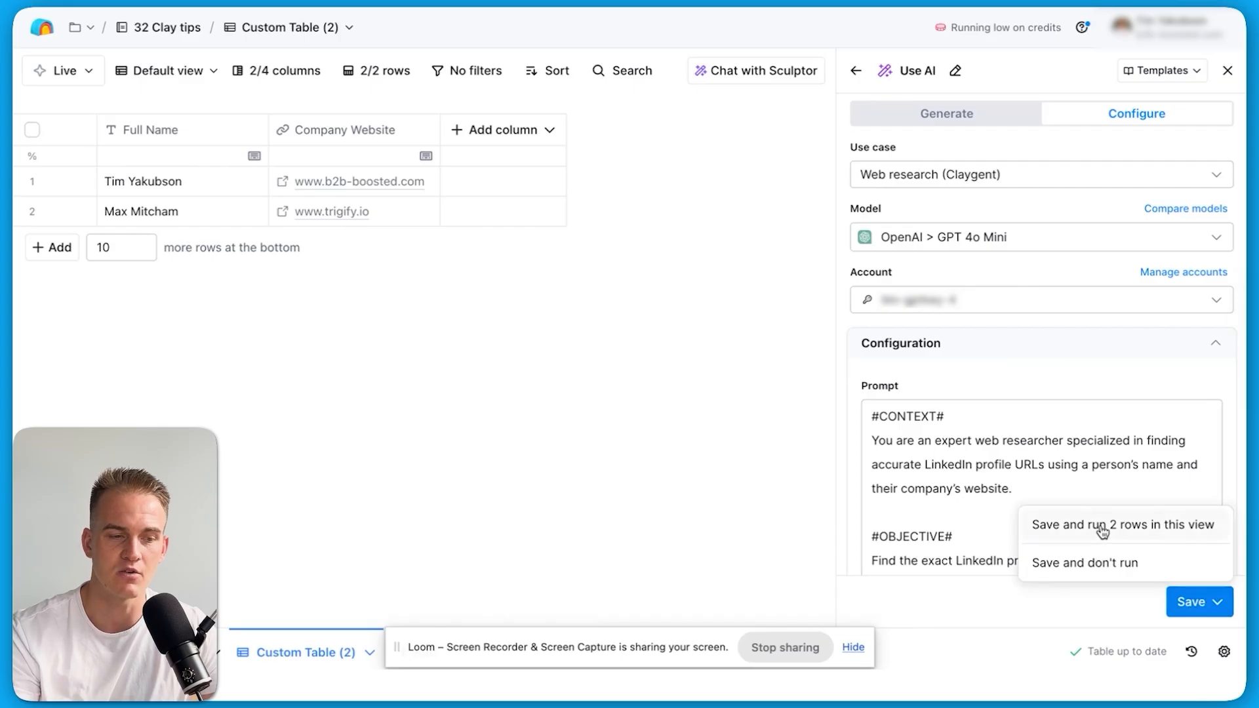
click(1101, 528)
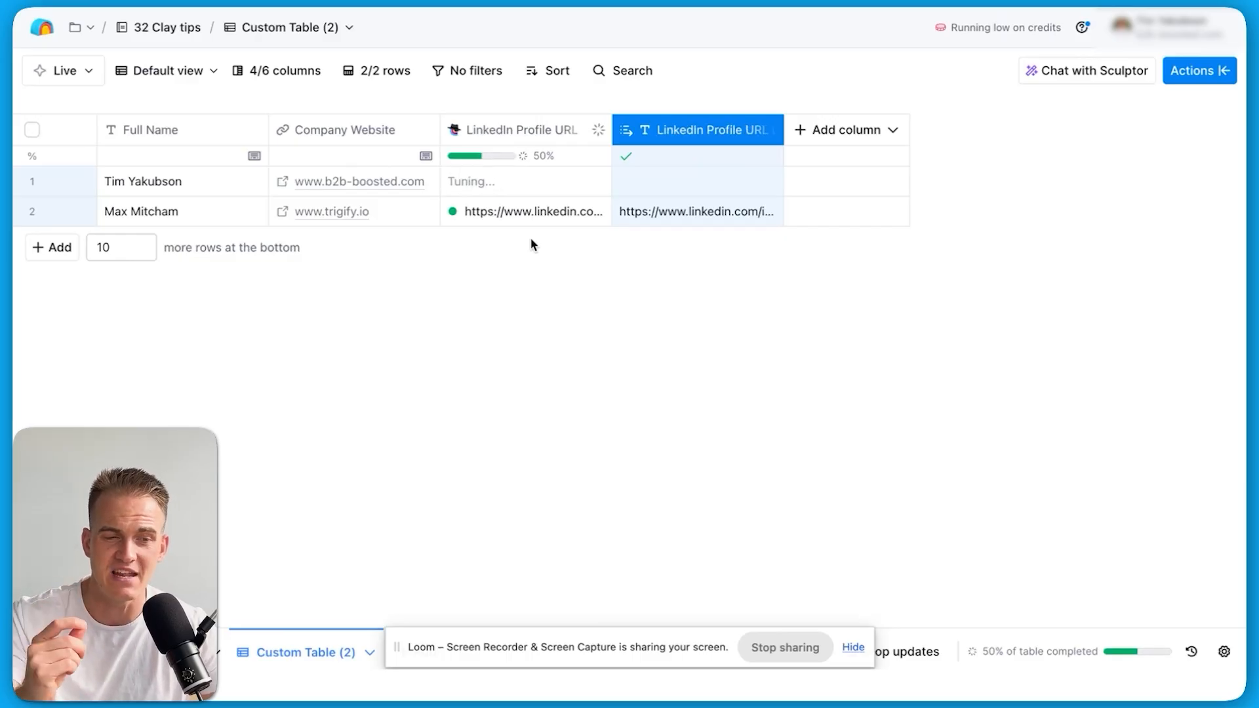
click(514, 218)
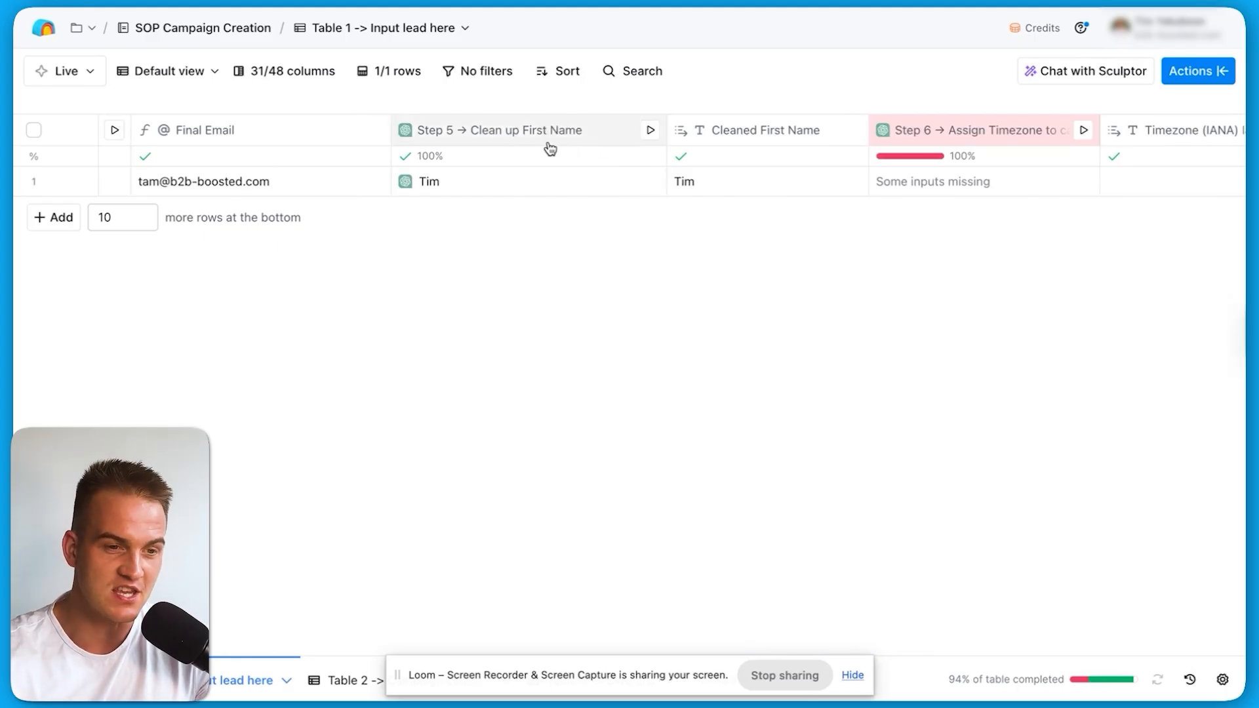
Open the Step 5 Clean up First Name column's settings and read through its prompt's variables, name-processing rules and examples
click(522, 137)
click(509, 195)
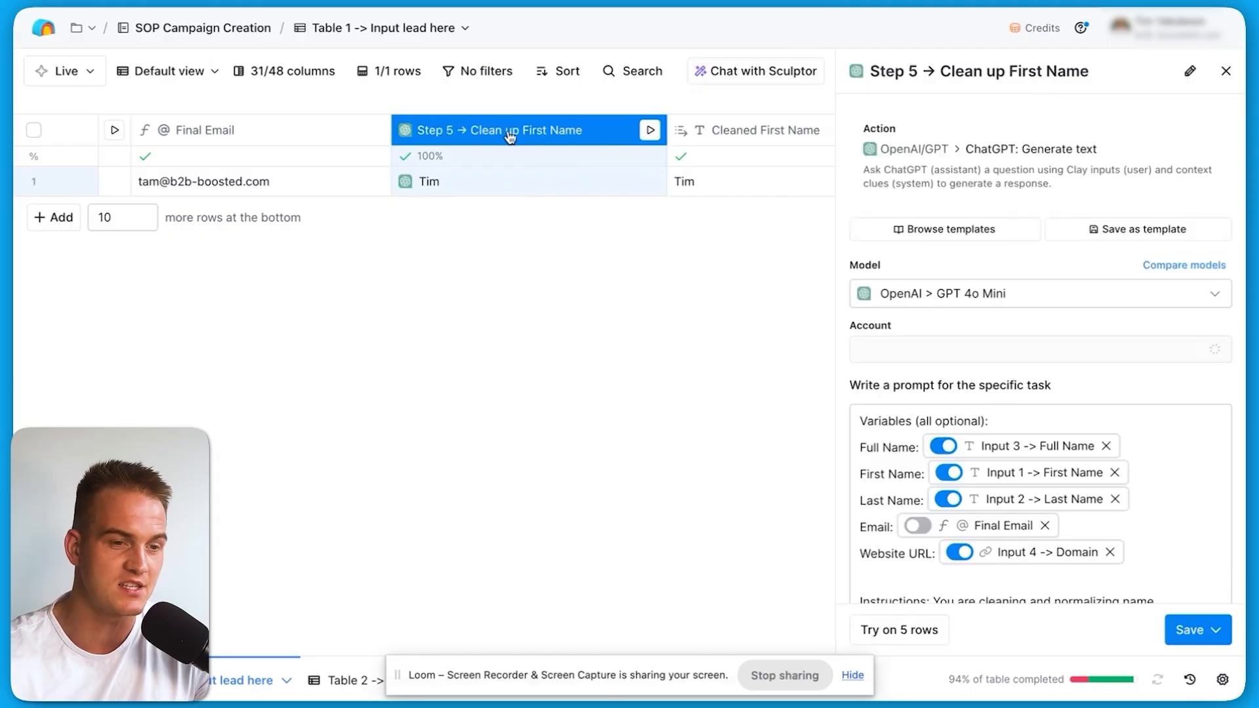
scroll(963, 416, down, 5)
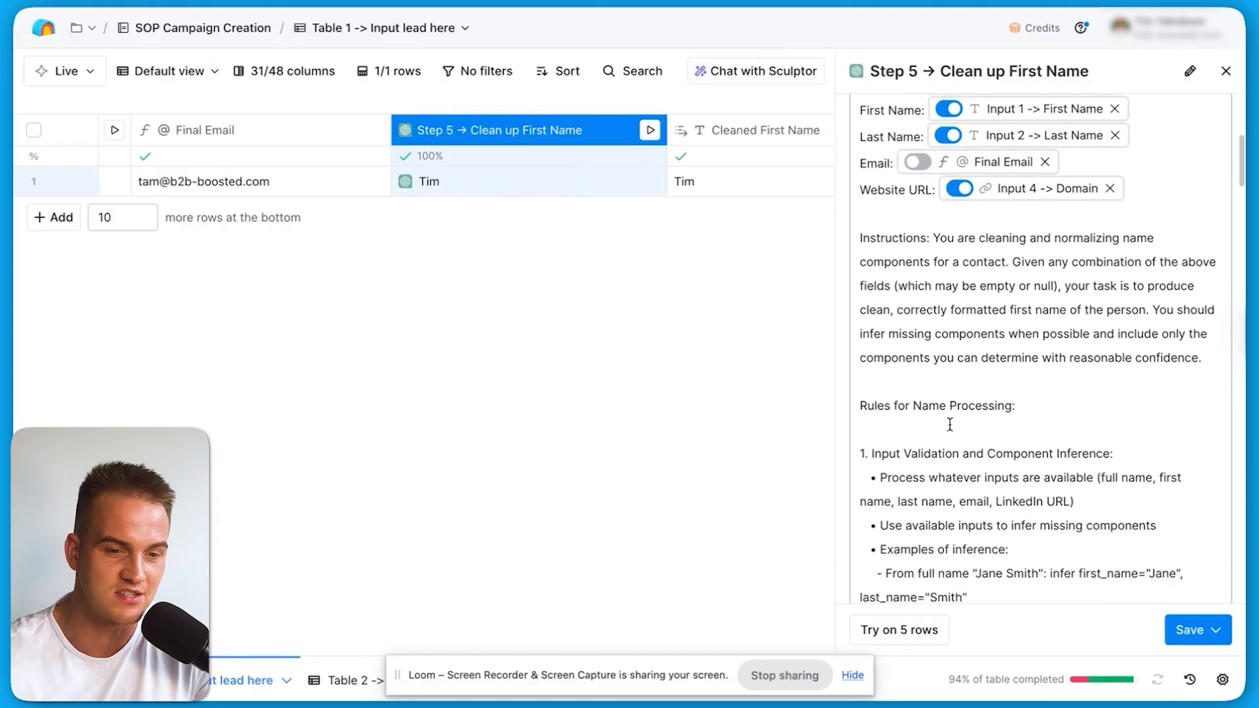
scroll(953, 311, down, 5)
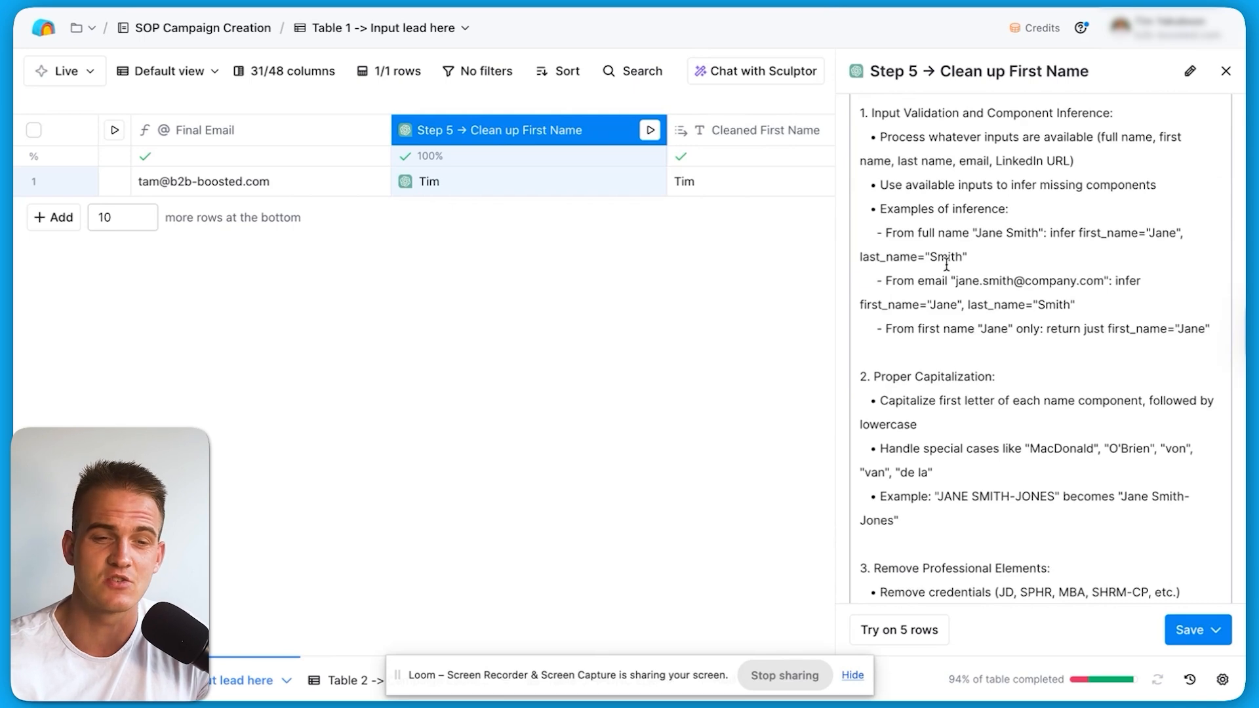
scroll(946, 264, down, 10)
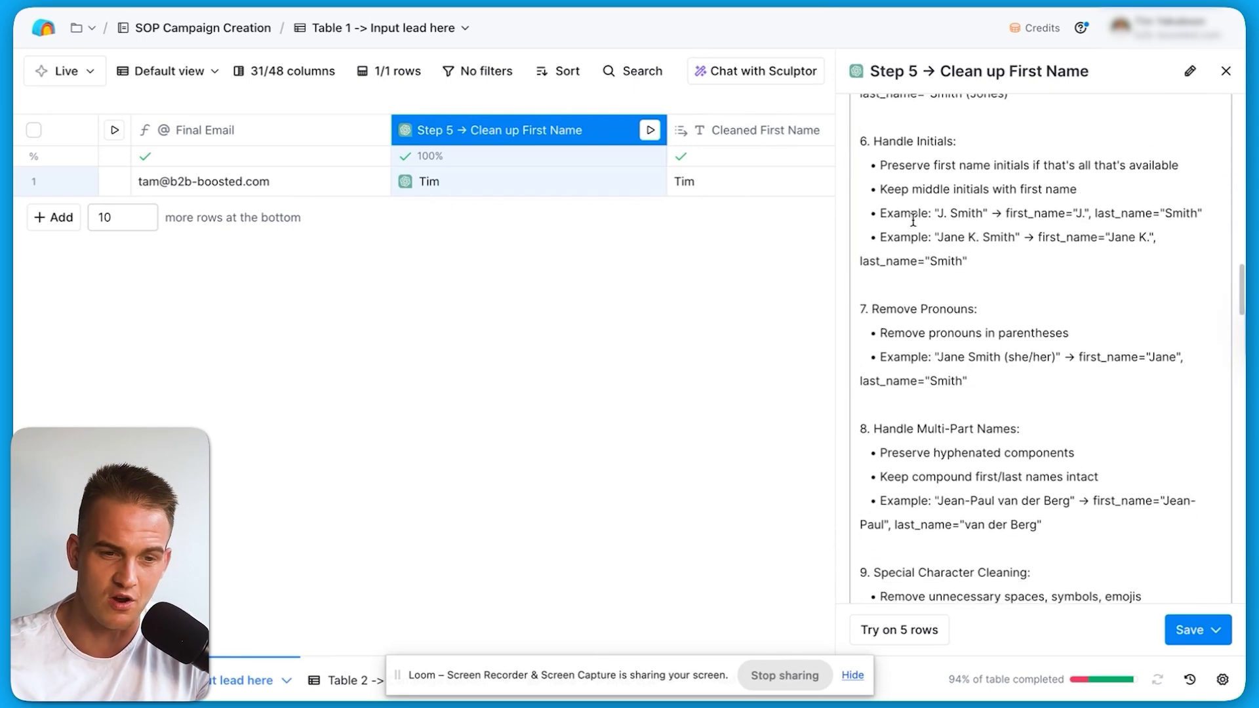
scroll(912, 220, down, 12)
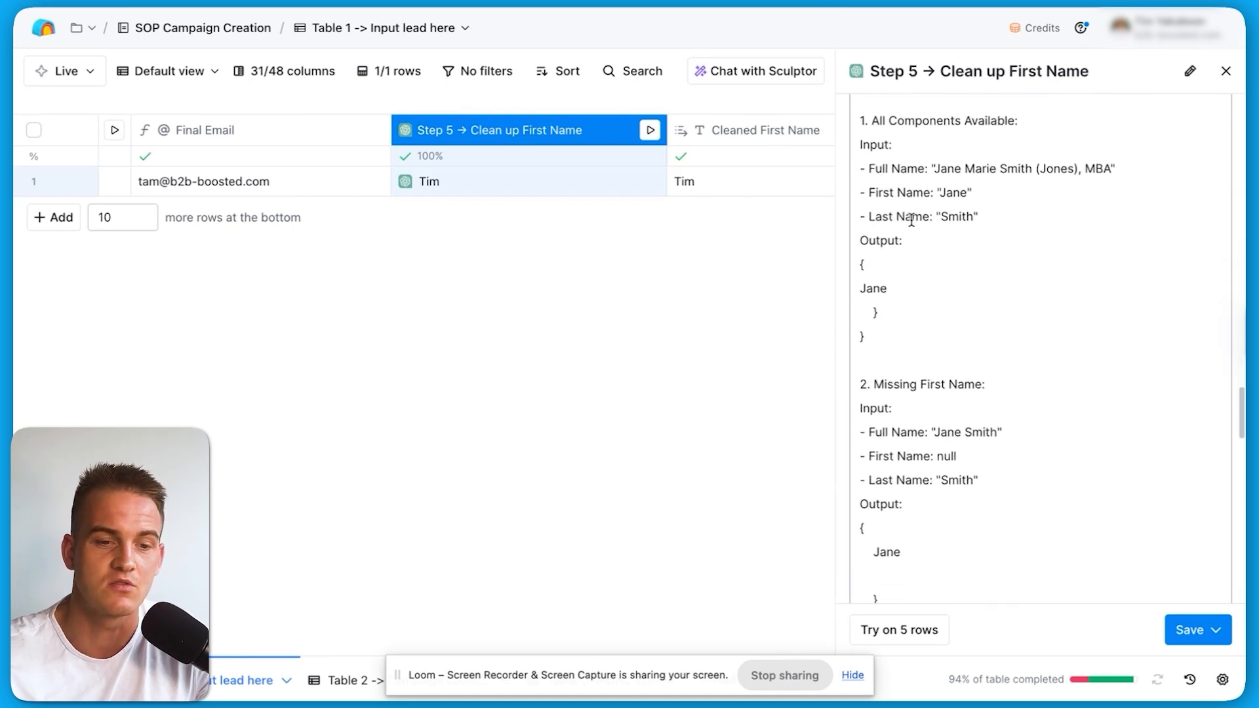
scroll(911, 219, up, 20)
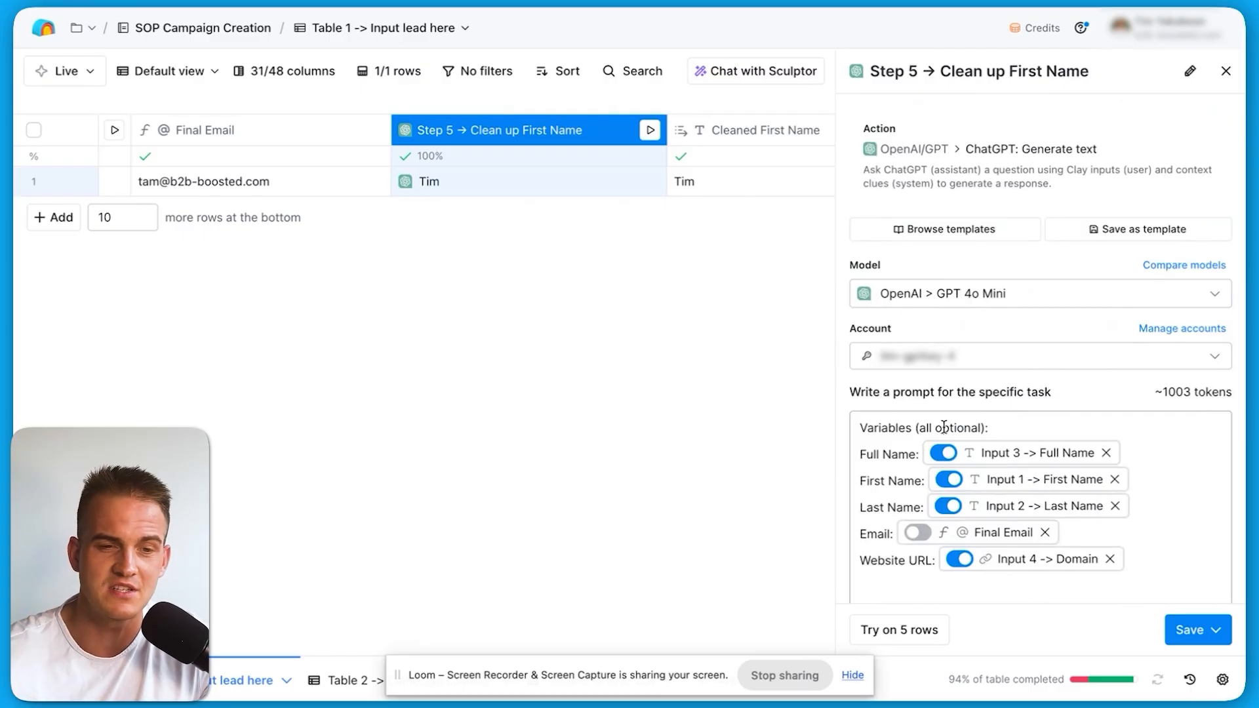
View the form for saving the Clean up First Name prompt as a new template, and close it without saving
click(1106, 242)
click(534, 269)
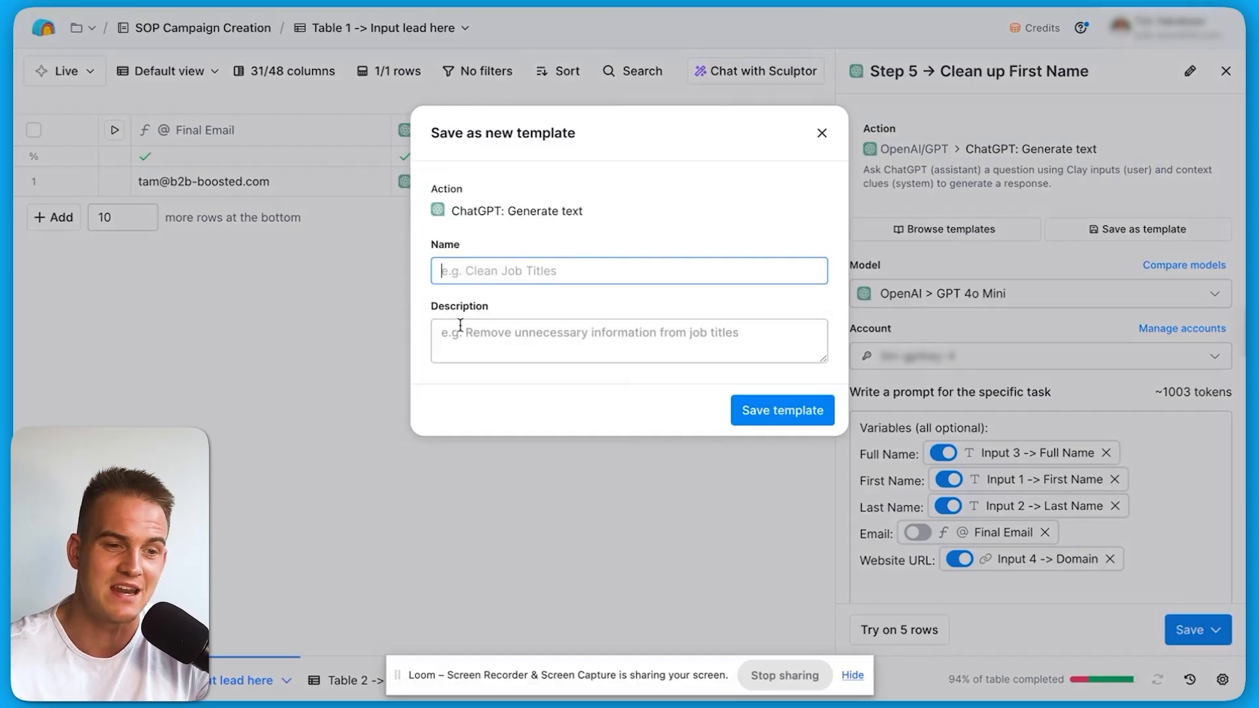
click(822, 133)
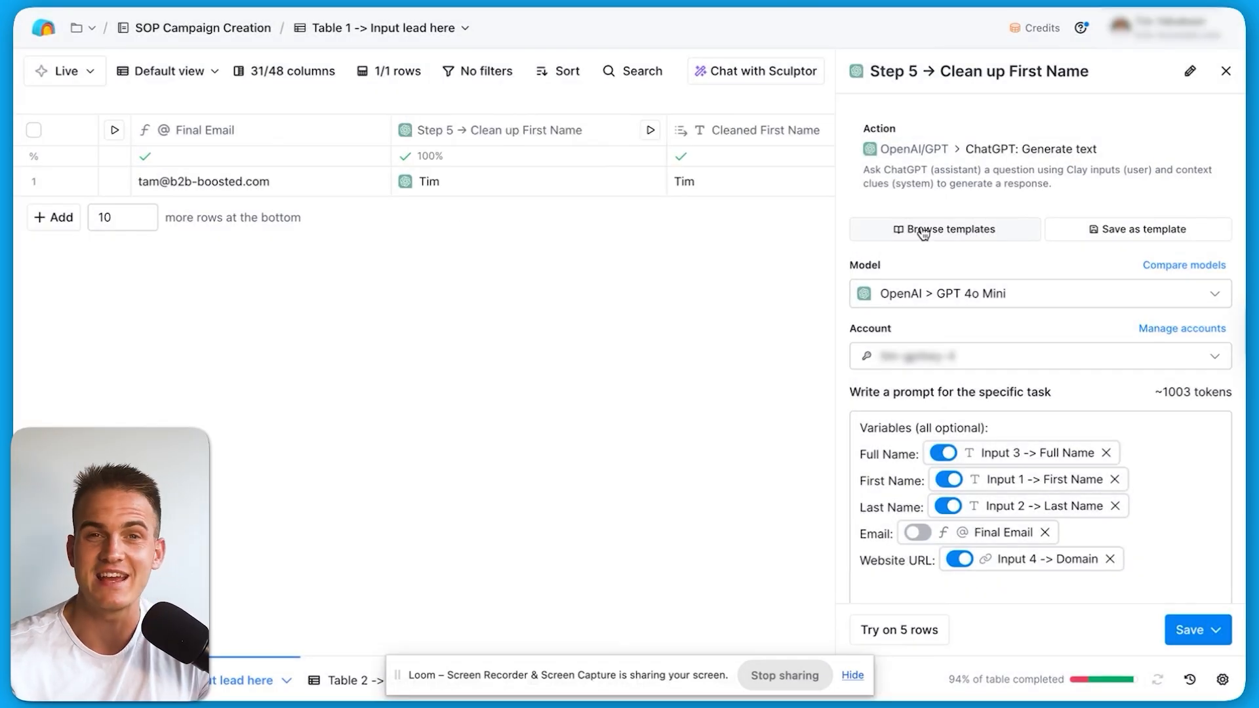
Browse the available templates for ChatGPT: Generate text, and close the list and the column's settings
click(923, 233)
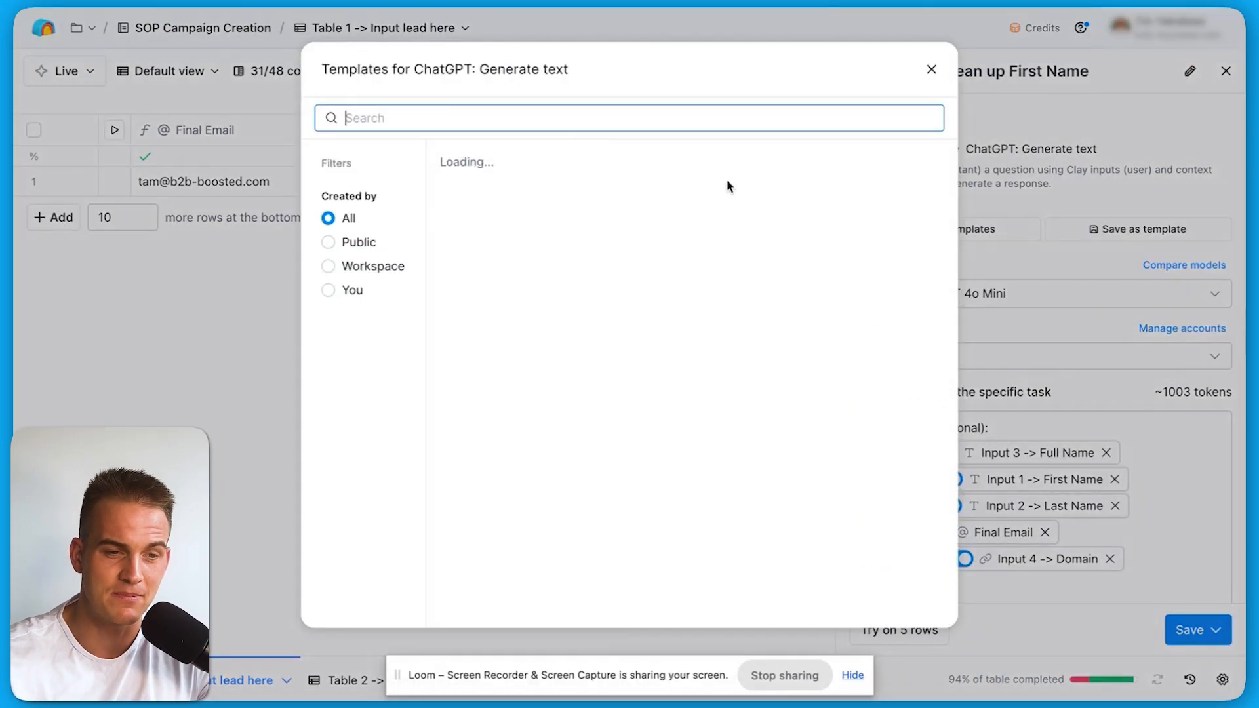
scroll(593, 360, down, 10)
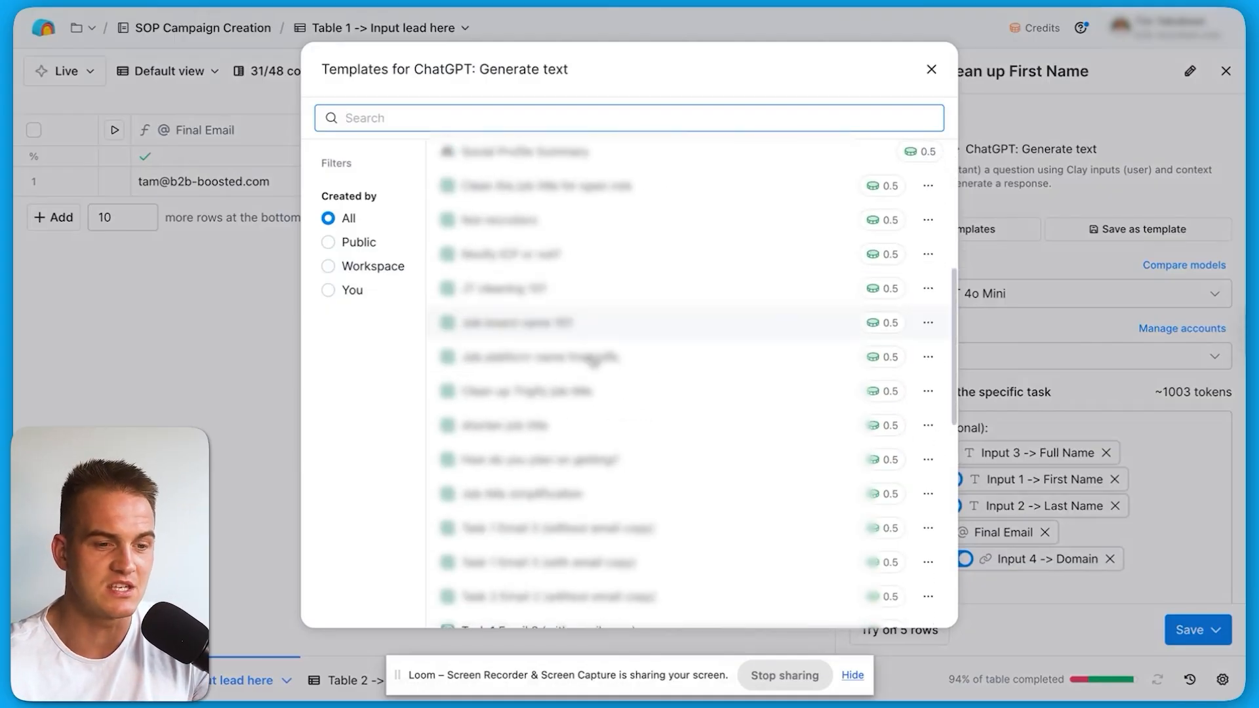
scroll(590, 367, up, 10)
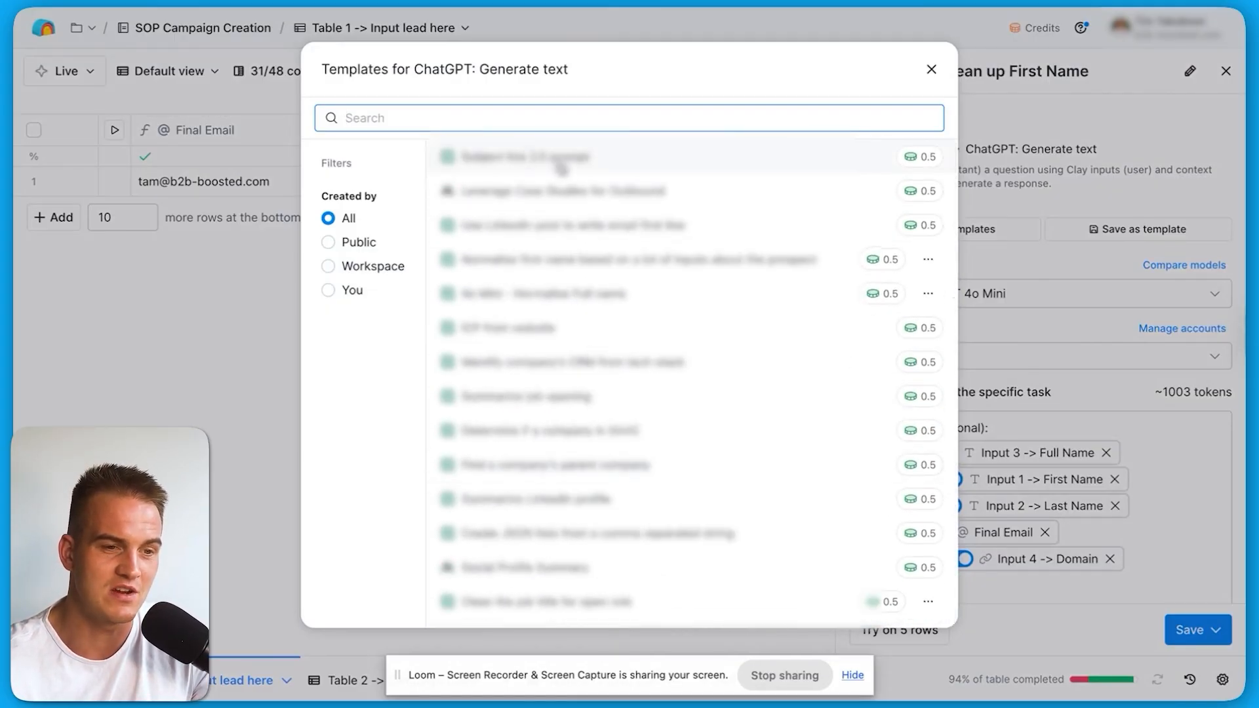
scroll(521, 407, down, 5)
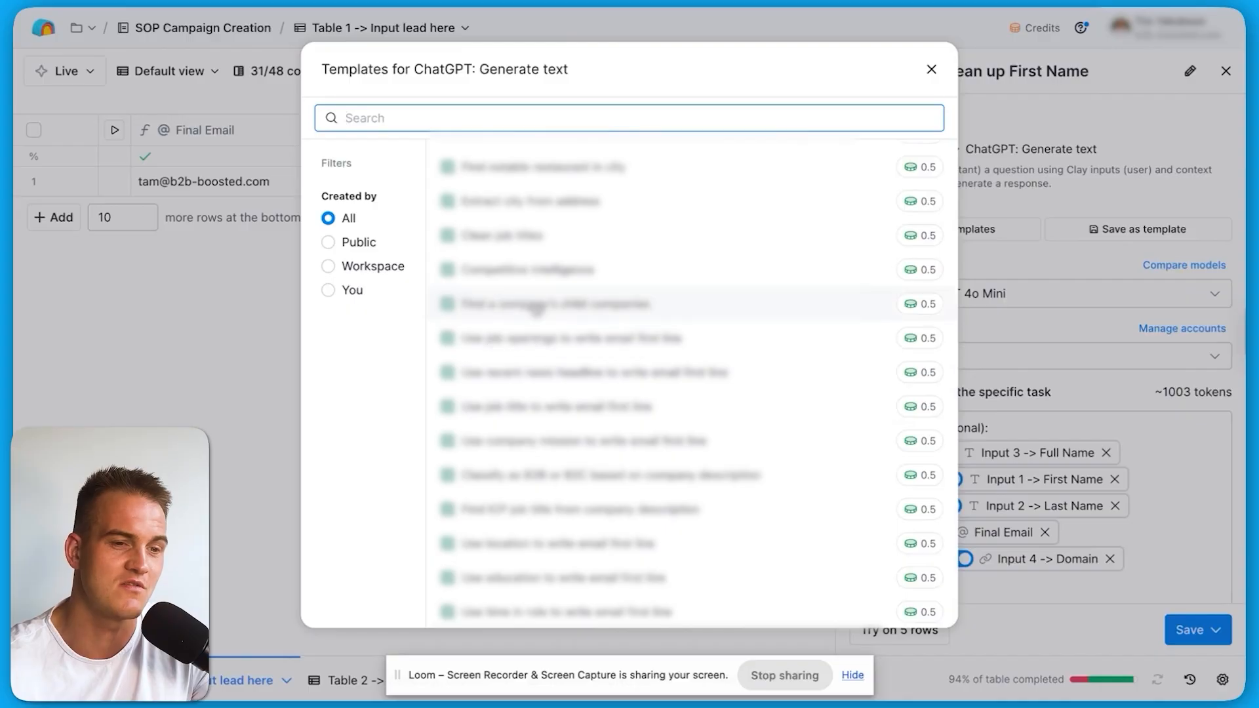
click(928, 72)
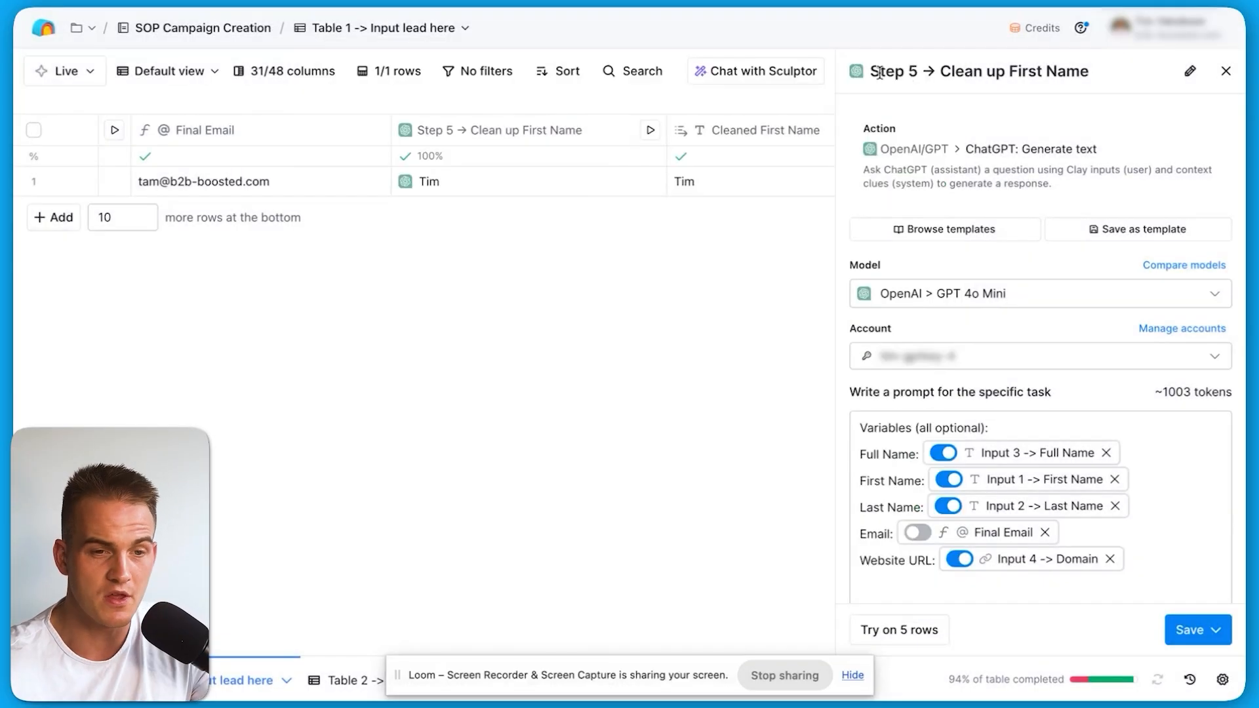
click(1221, 72)
Open the Work Email waterfall's settings and examine its template-saving option and full configuration
scroll(814, 140, left, 8)
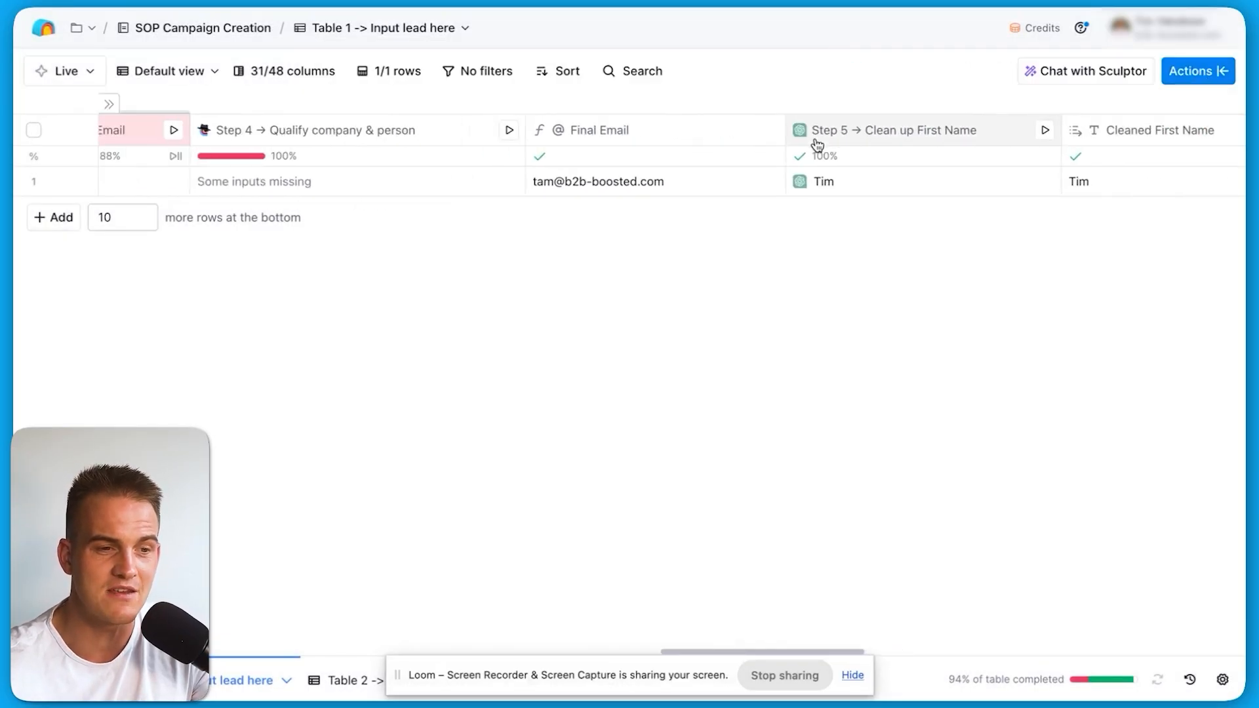
scroll(791, 145, left, 10)
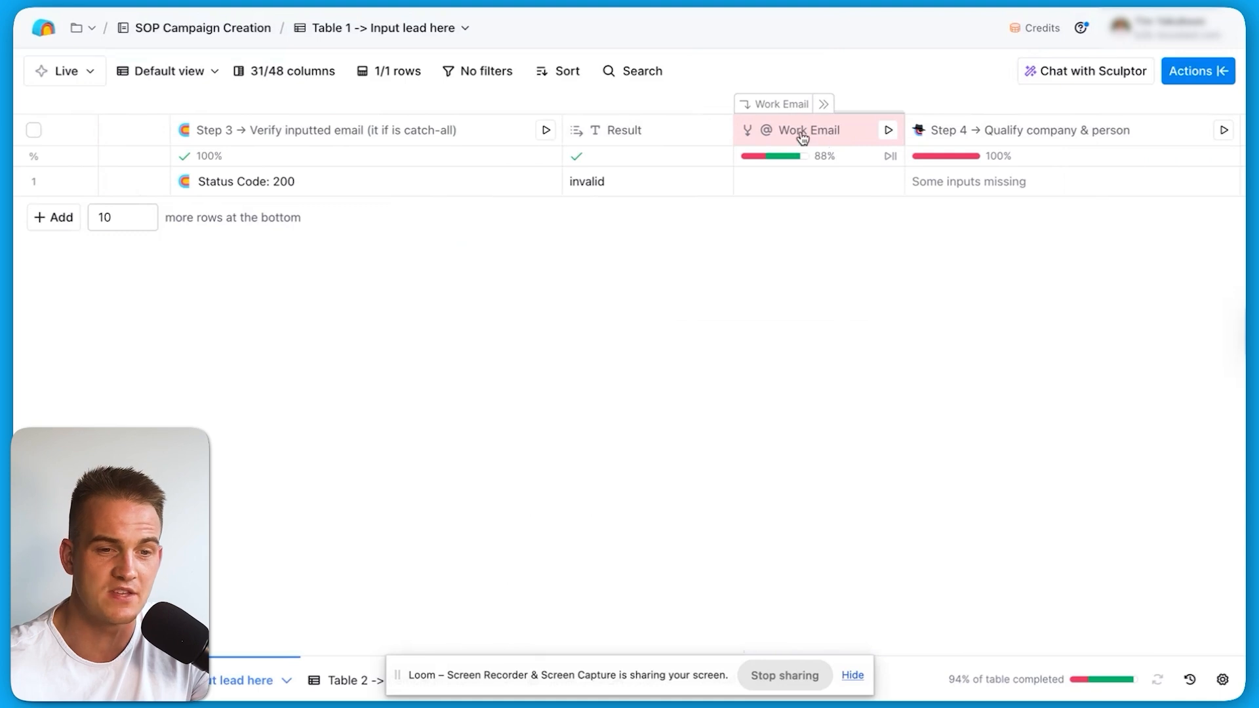
click(801, 131)
click(805, 198)
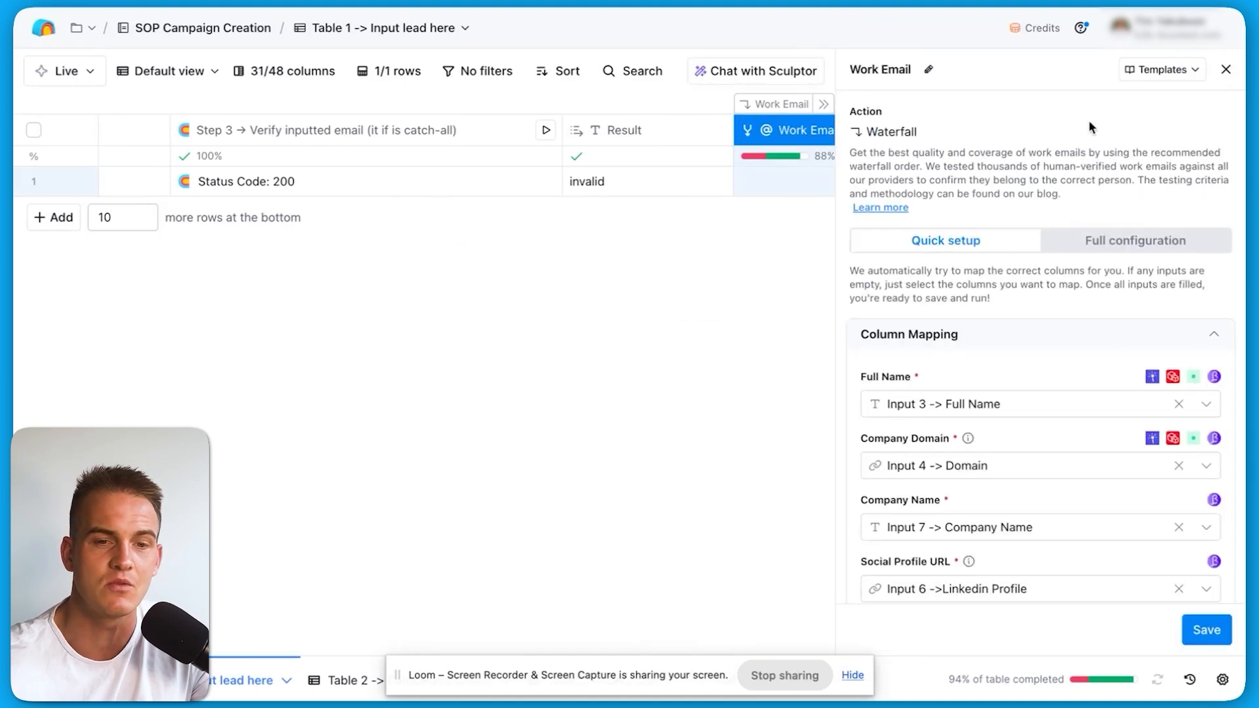
click(1141, 71)
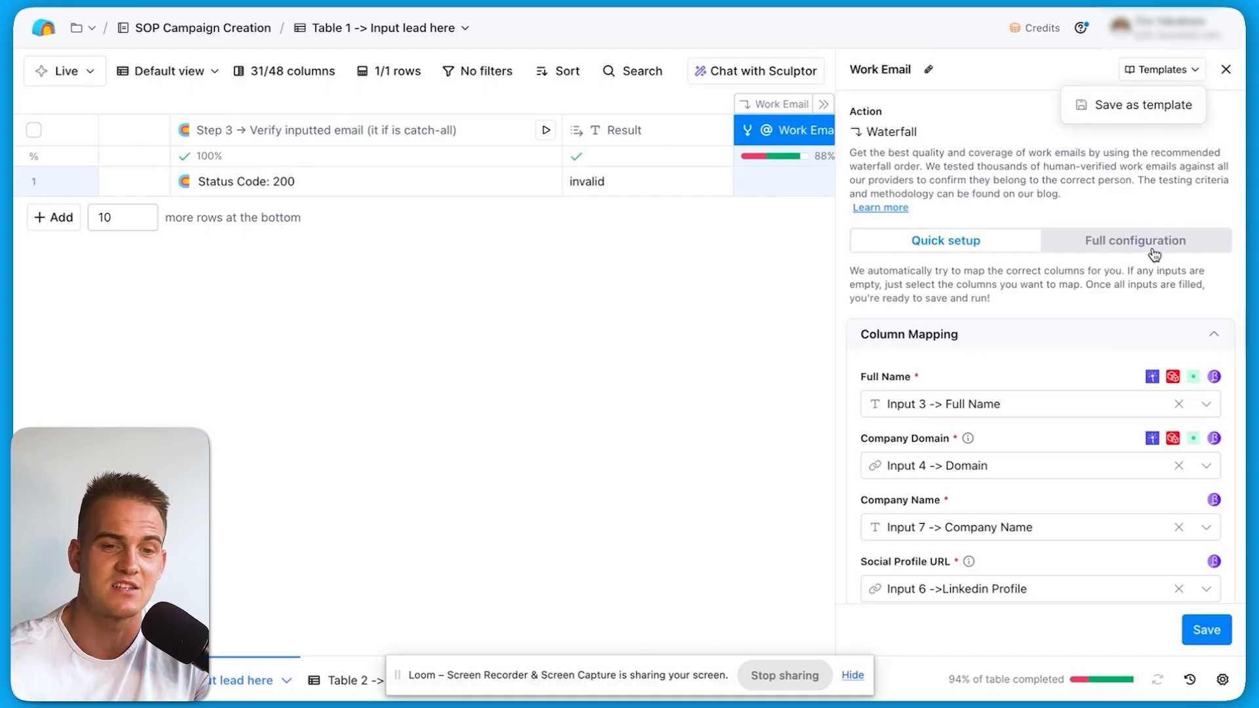
click(1135, 240)
scroll(1016, 308, down, 2)
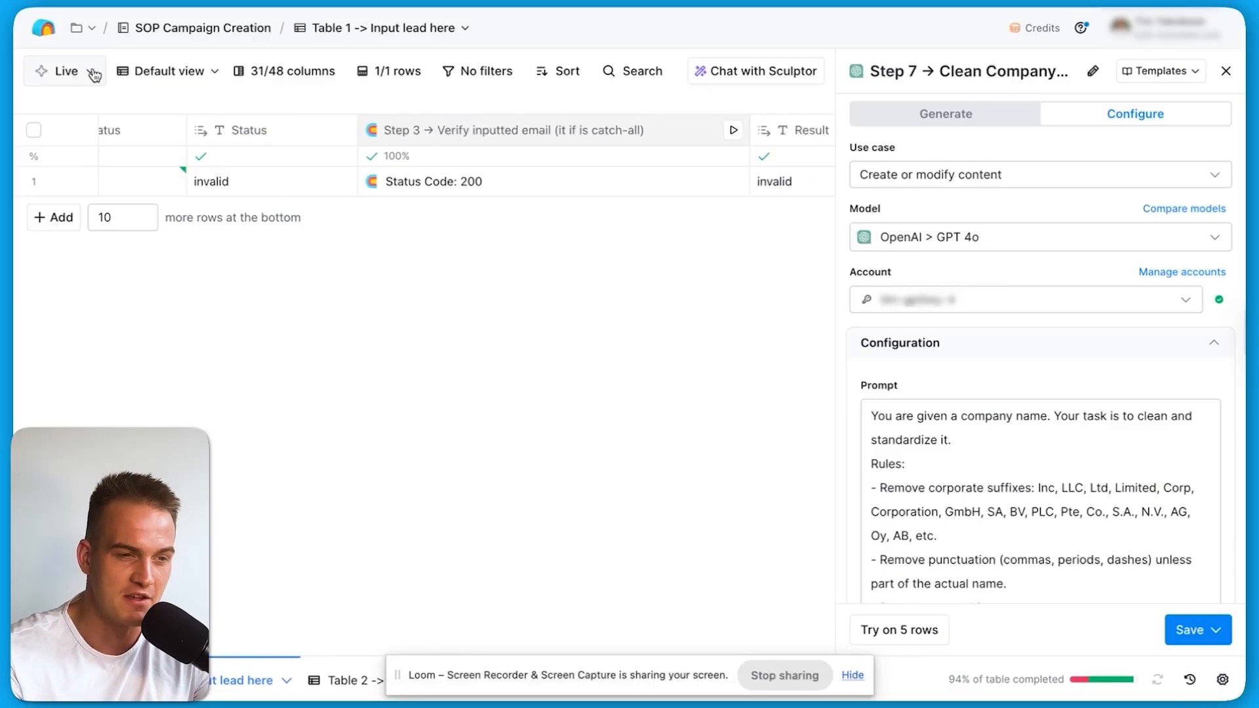
Examine the table's run modes, Live and Sandbox Mode, including the requirement for using Sandbox Mode
click(90, 73)
mouse_move(120, 189)
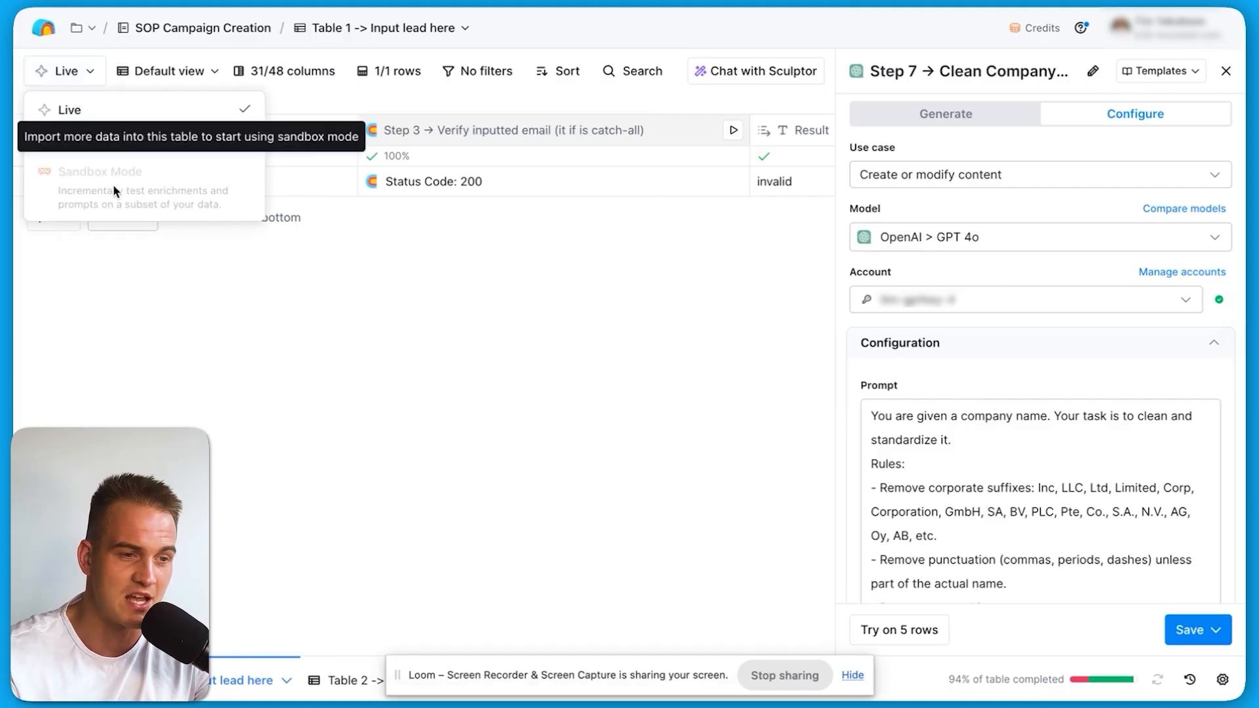
click(298, 250)
click(80, 73)
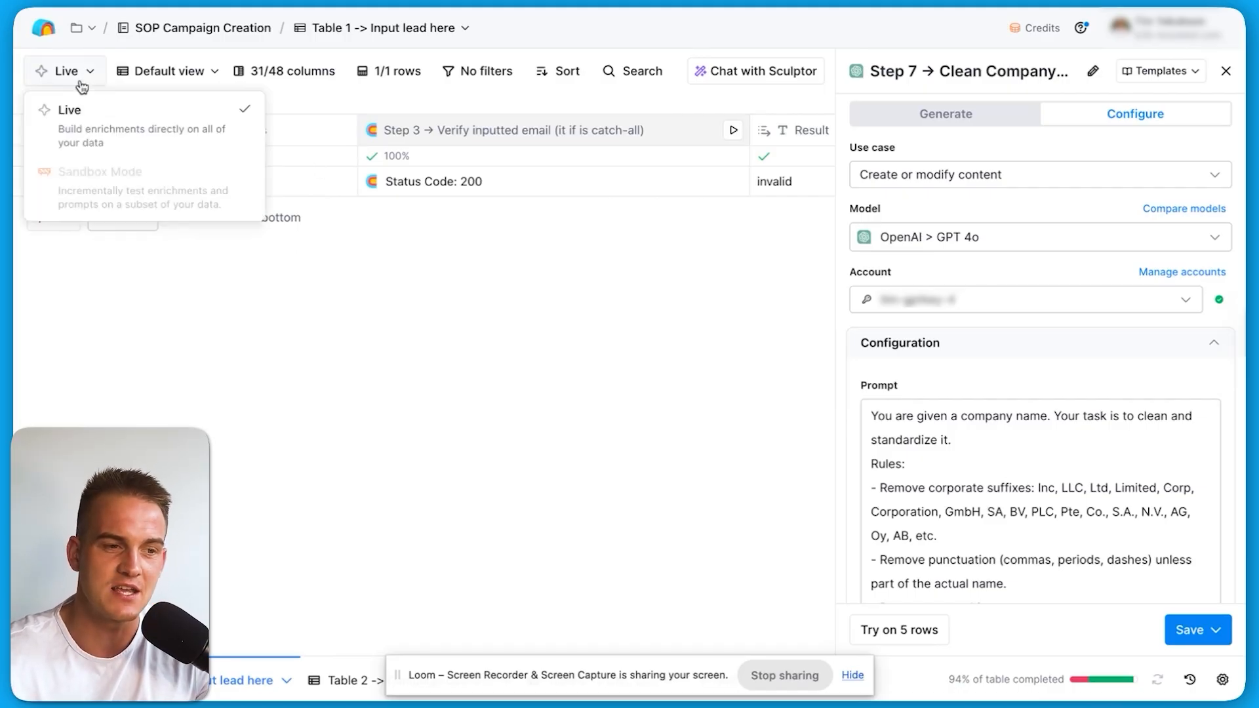
mouse_move(137, 187)
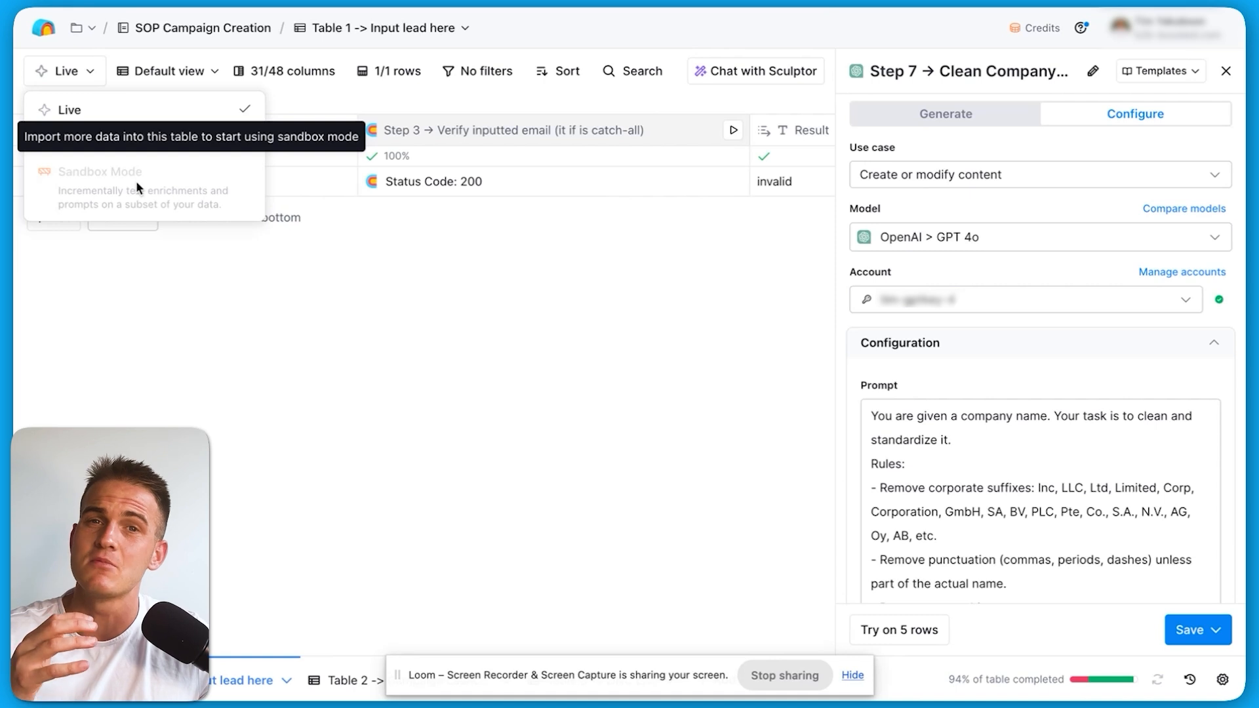
click(341, 403)
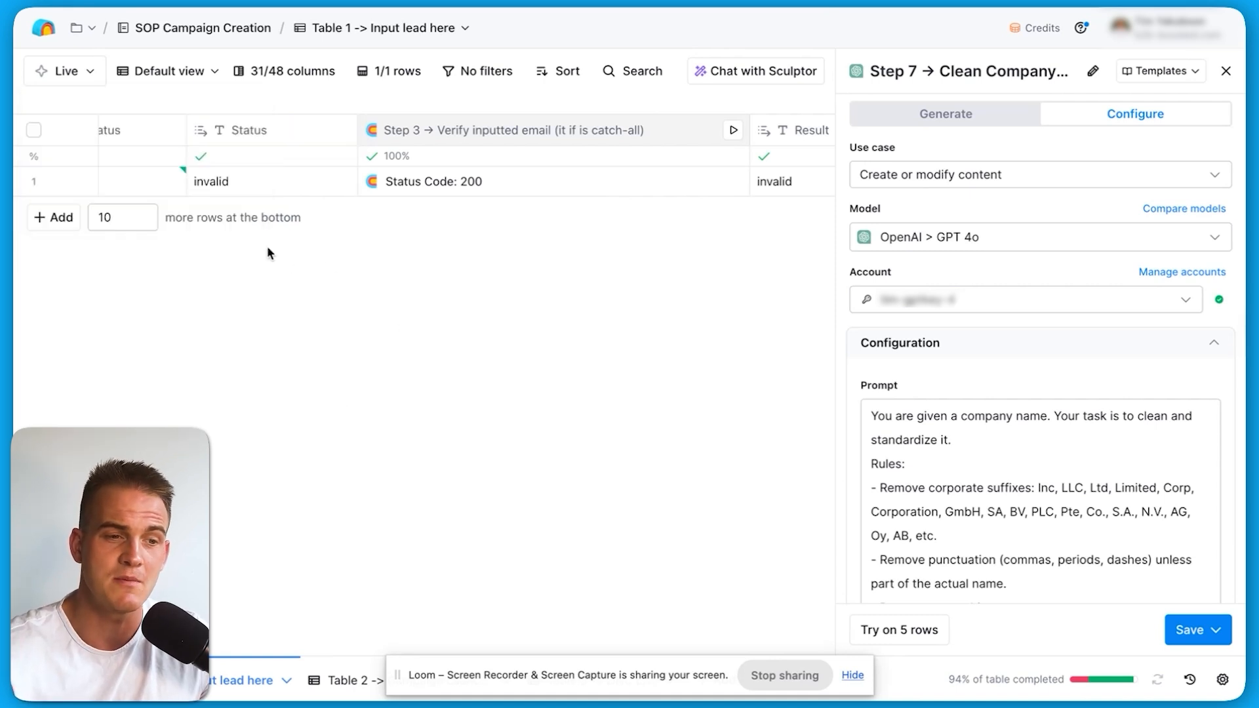
click(73, 72)
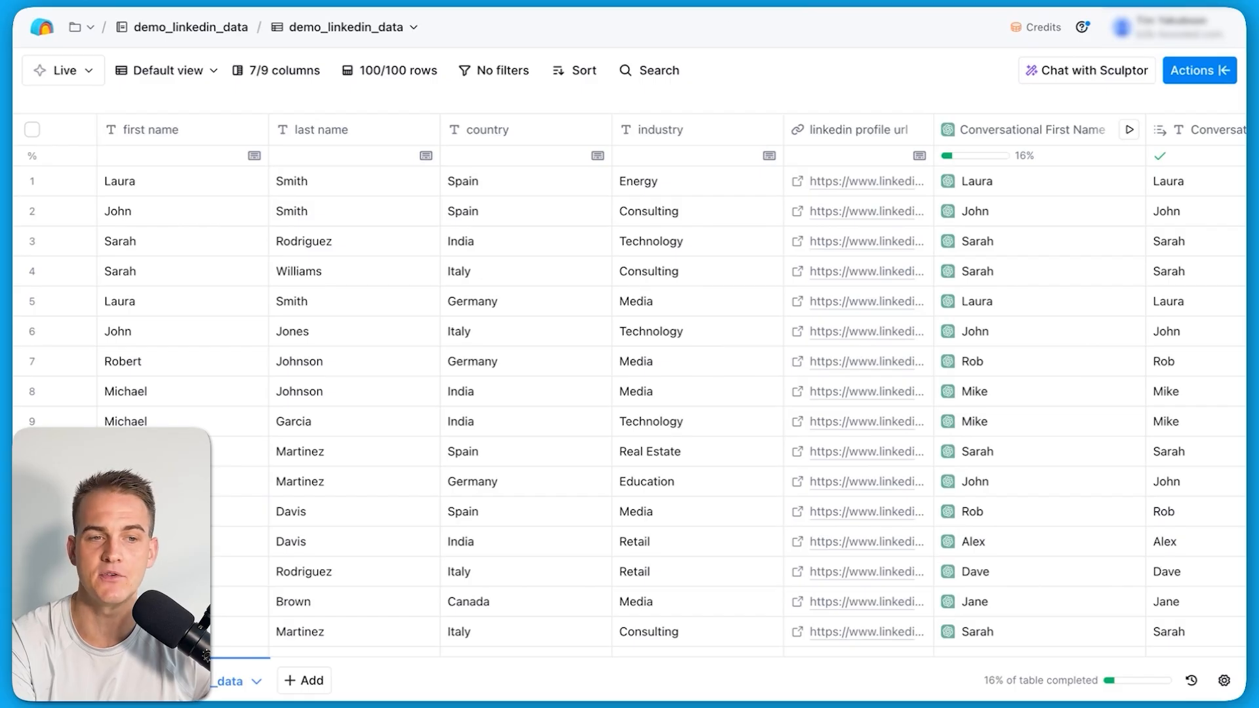
Filter the demo_linkedin_data table to rows where country is equal to India
click(505, 78)
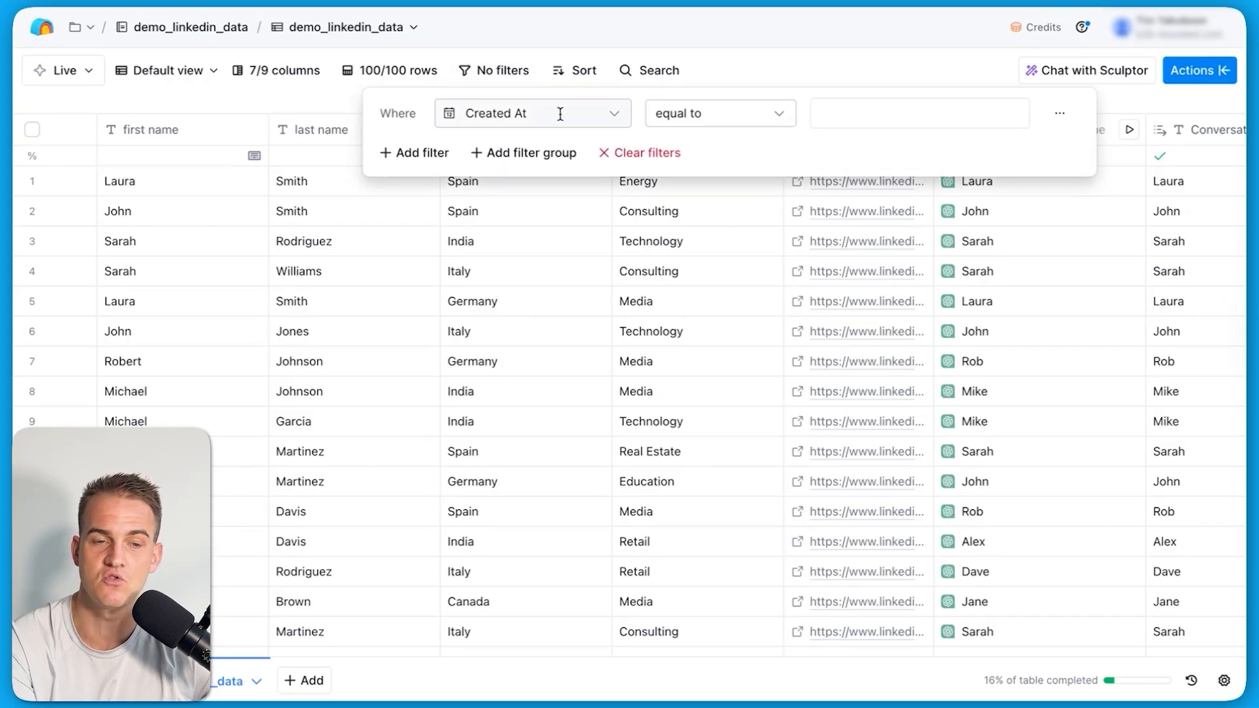
click(308, 113)
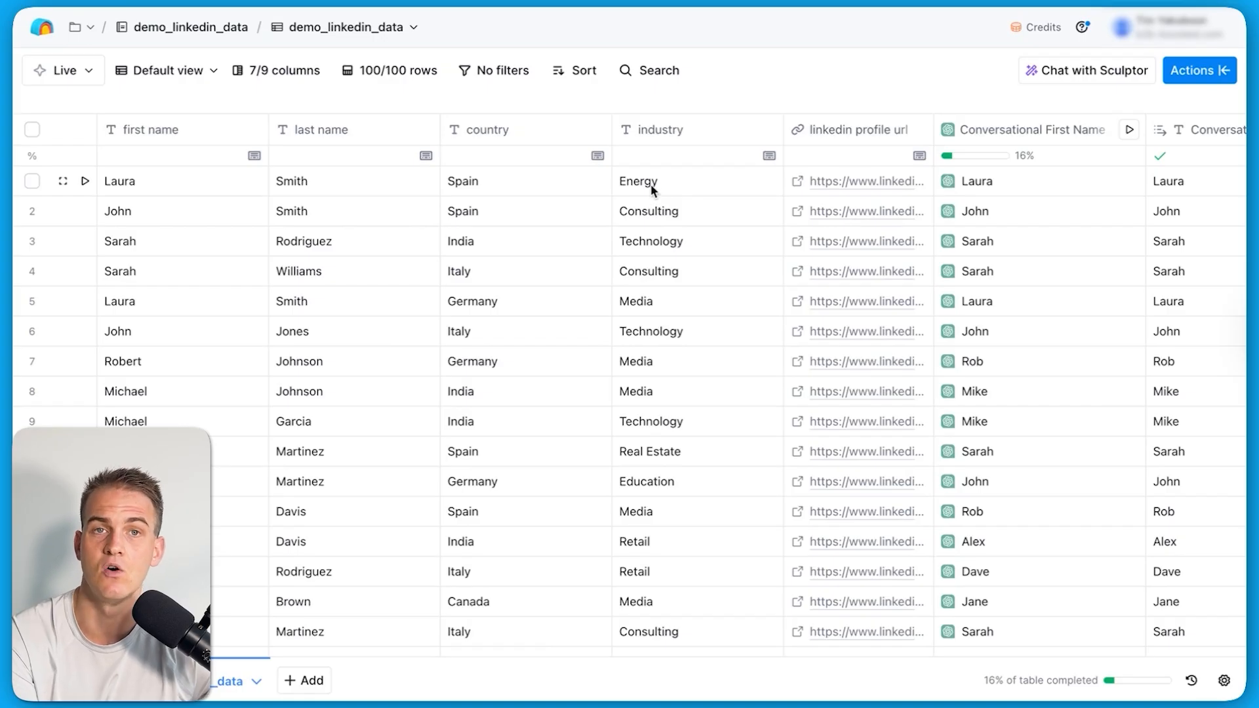
click(498, 77)
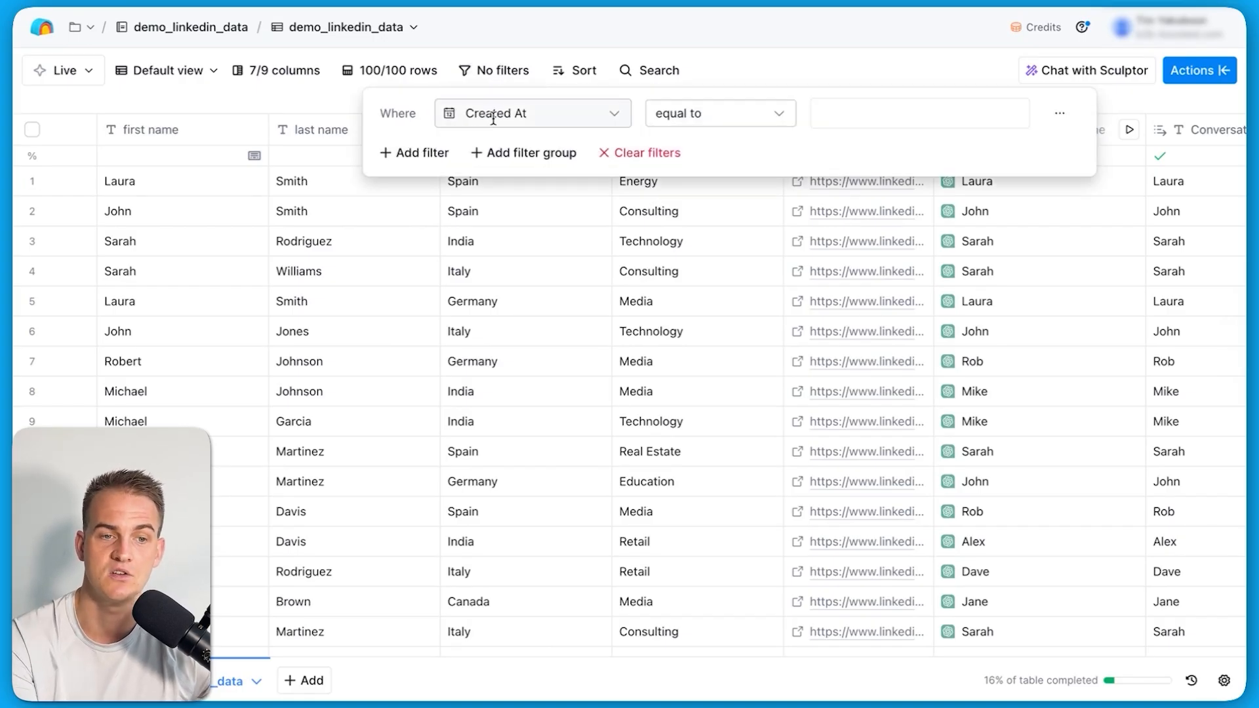
click(532, 114)
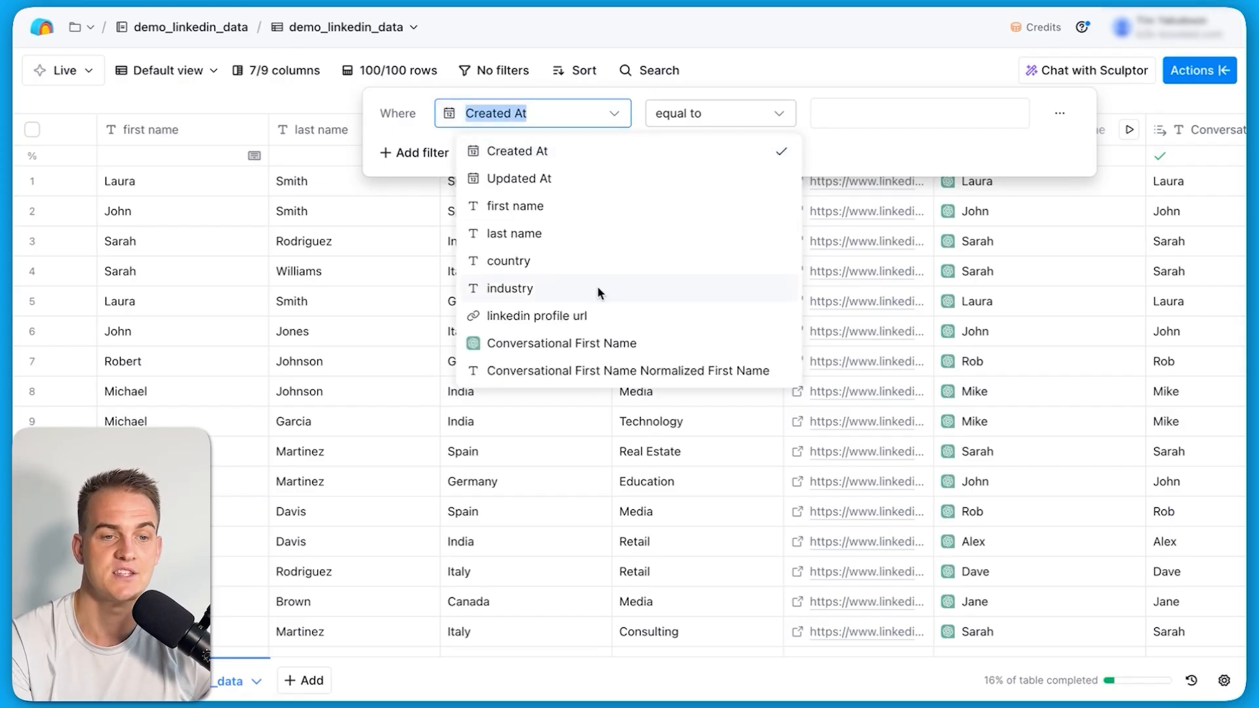
click(574, 268)
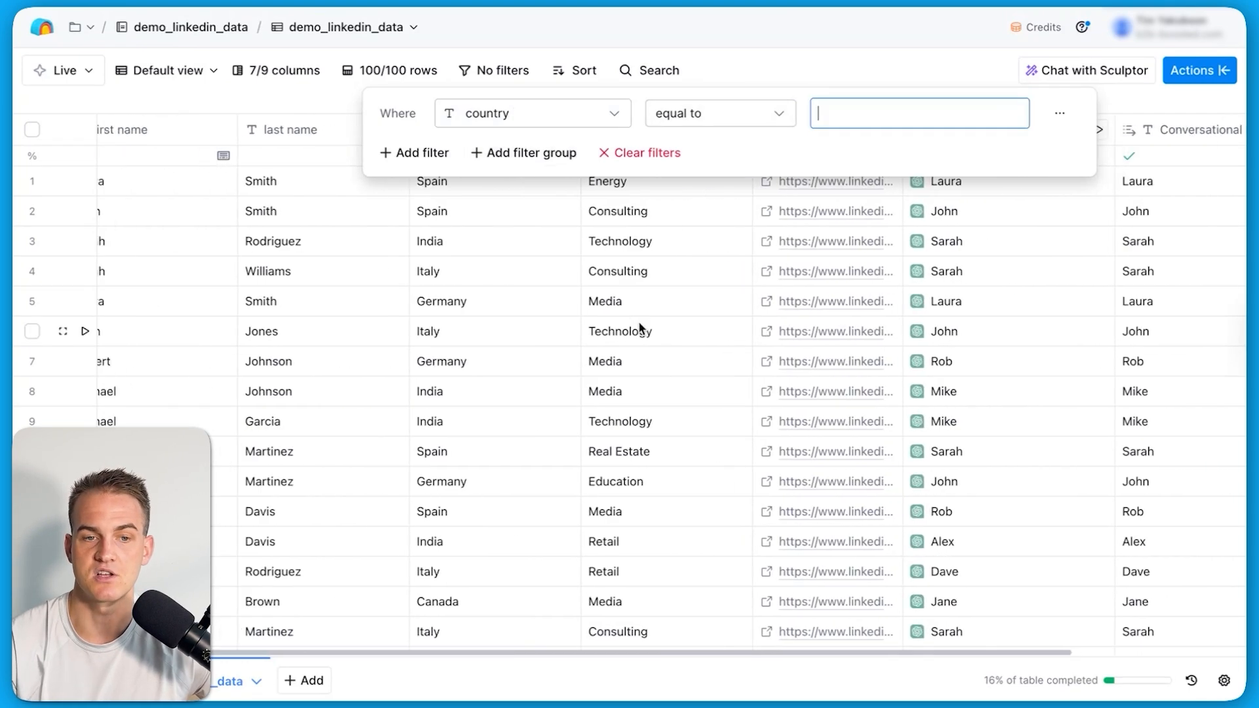
text(India)
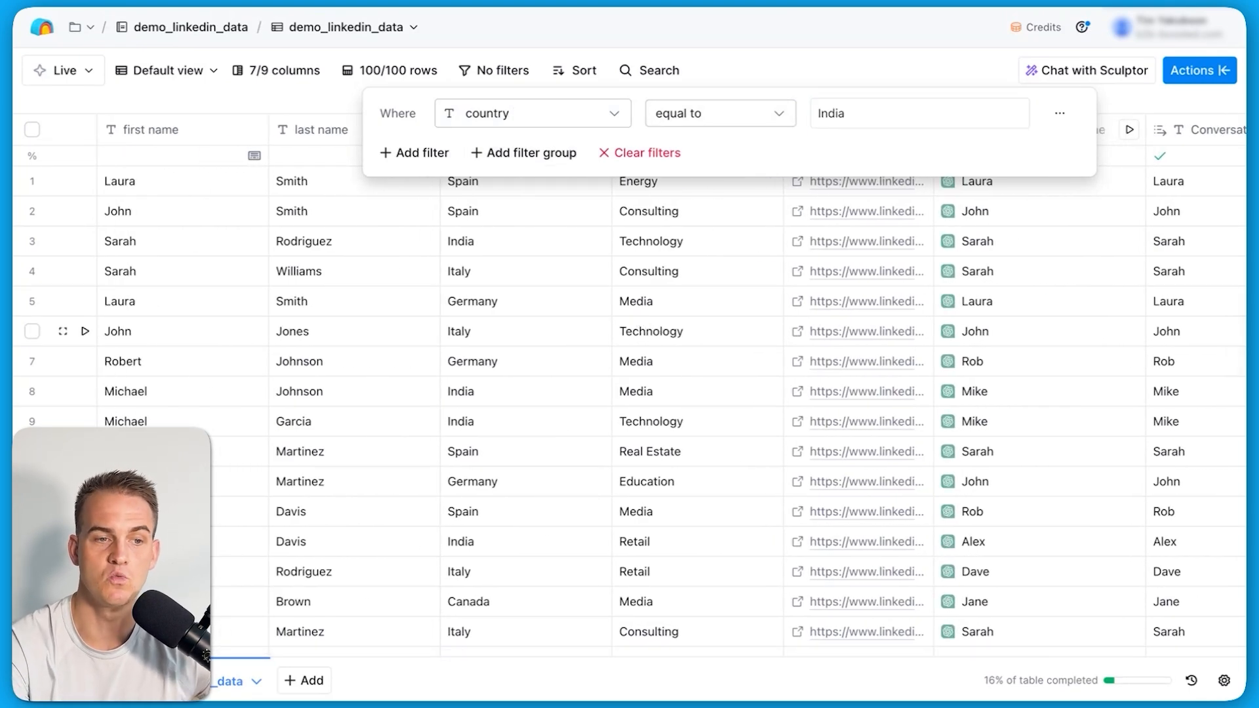
click(752, 74)
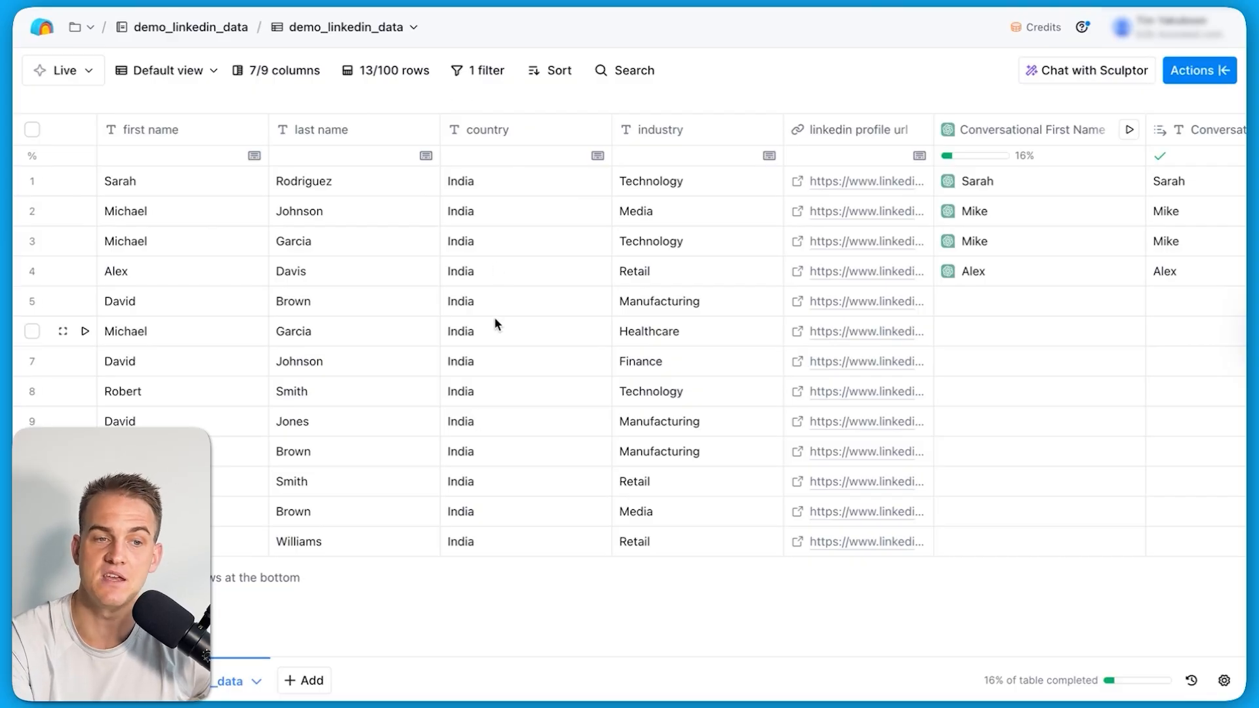
Add a second filter condition that keeps rows where linkedin profile url is not empty
click(484, 76)
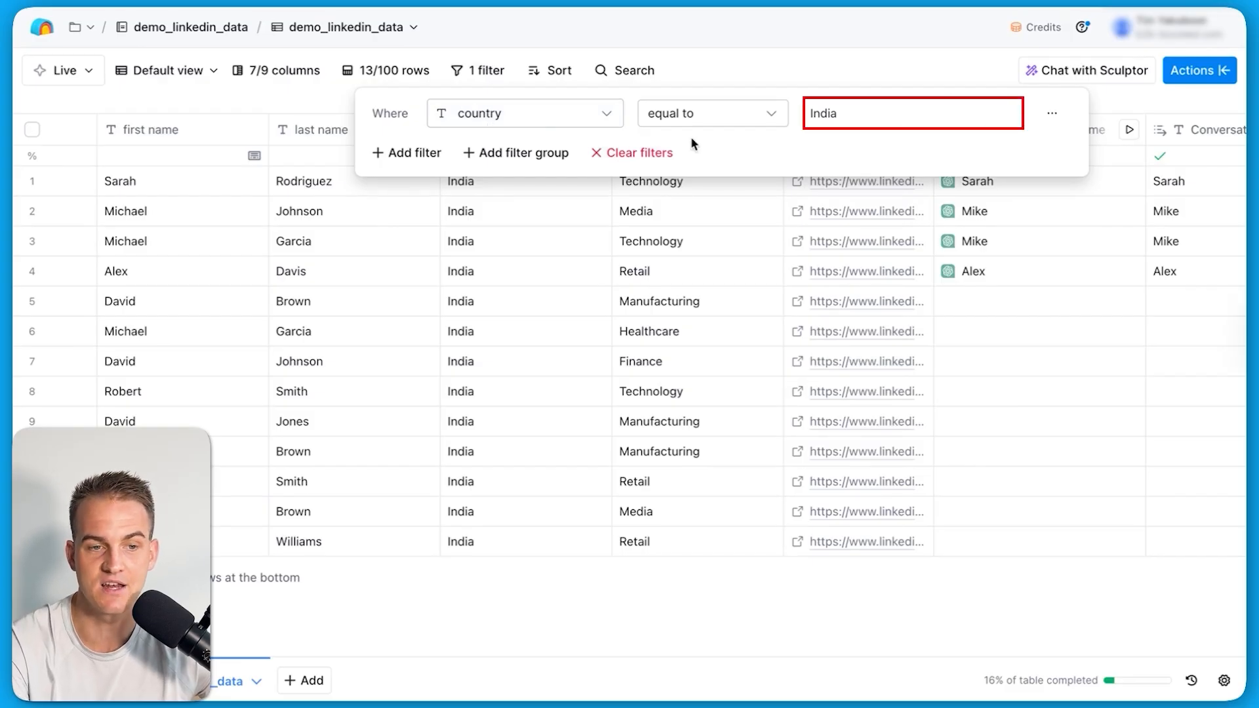
click(407, 152)
click(502, 155)
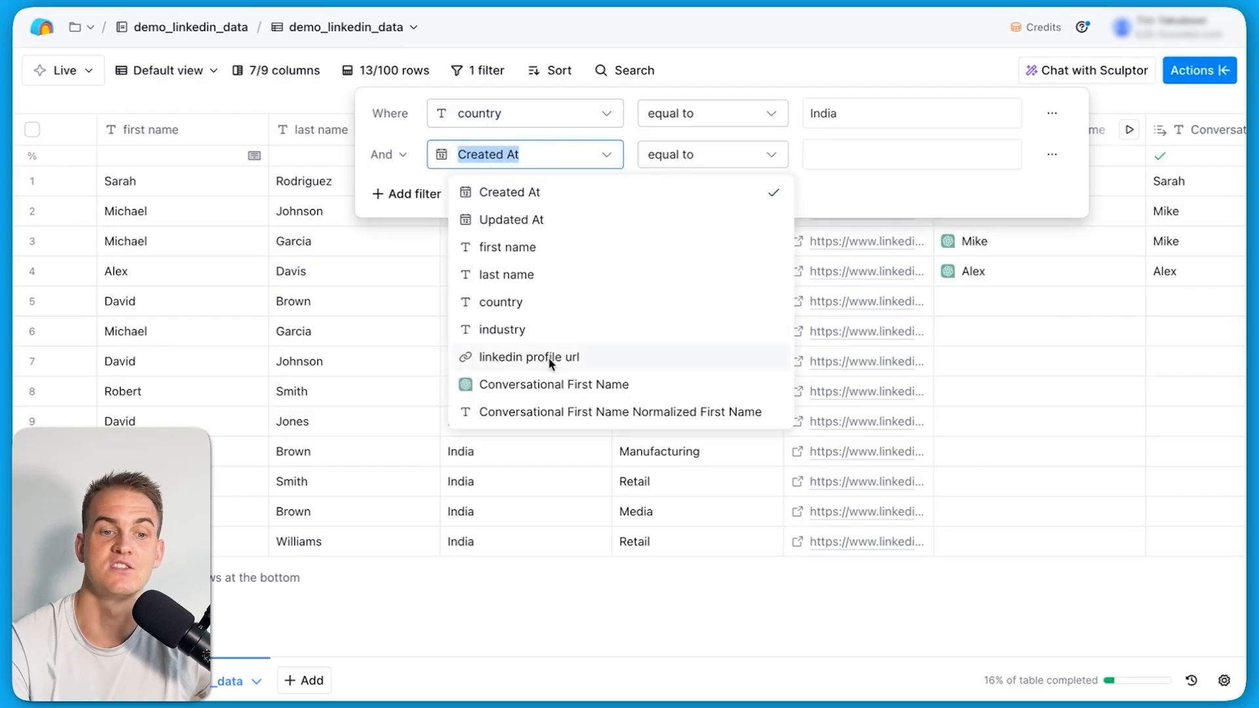
click(539, 356)
click(716, 156)
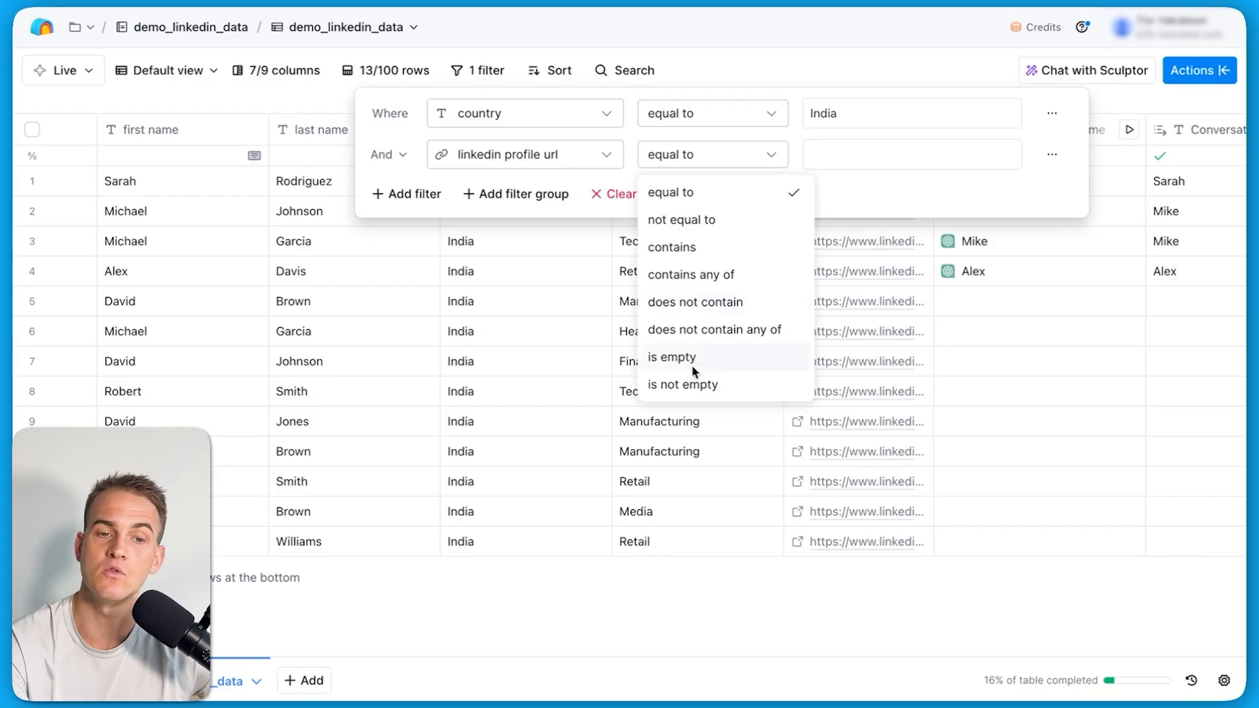
click(697, 383)
click(739, 84)
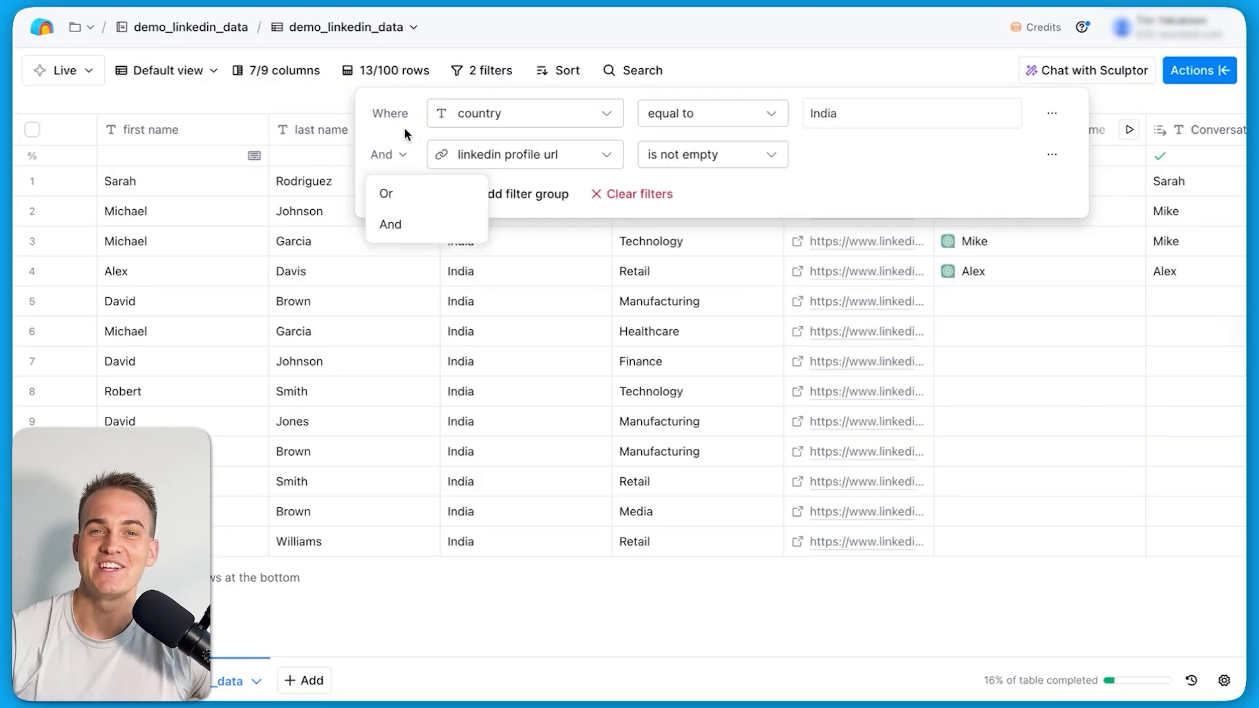
Combine the country and linkedin profile url filter conditions with Or
click(403, 129)
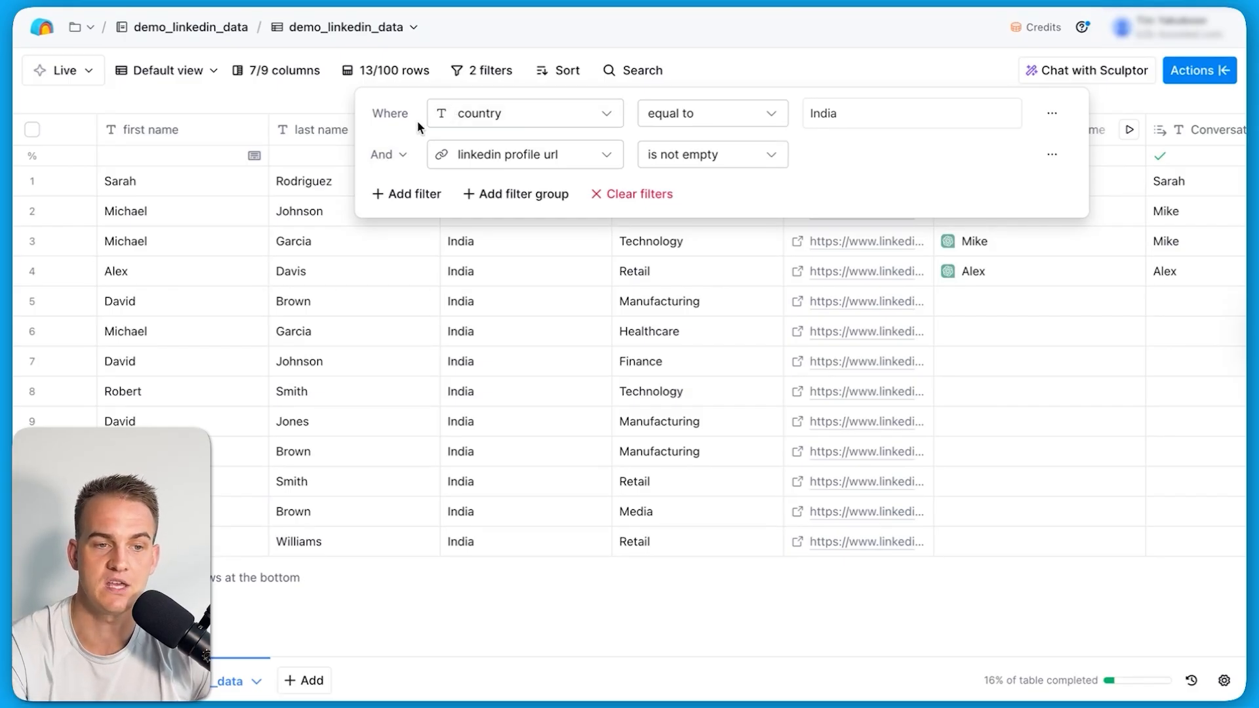
click(384, 155)
click(400, 190)
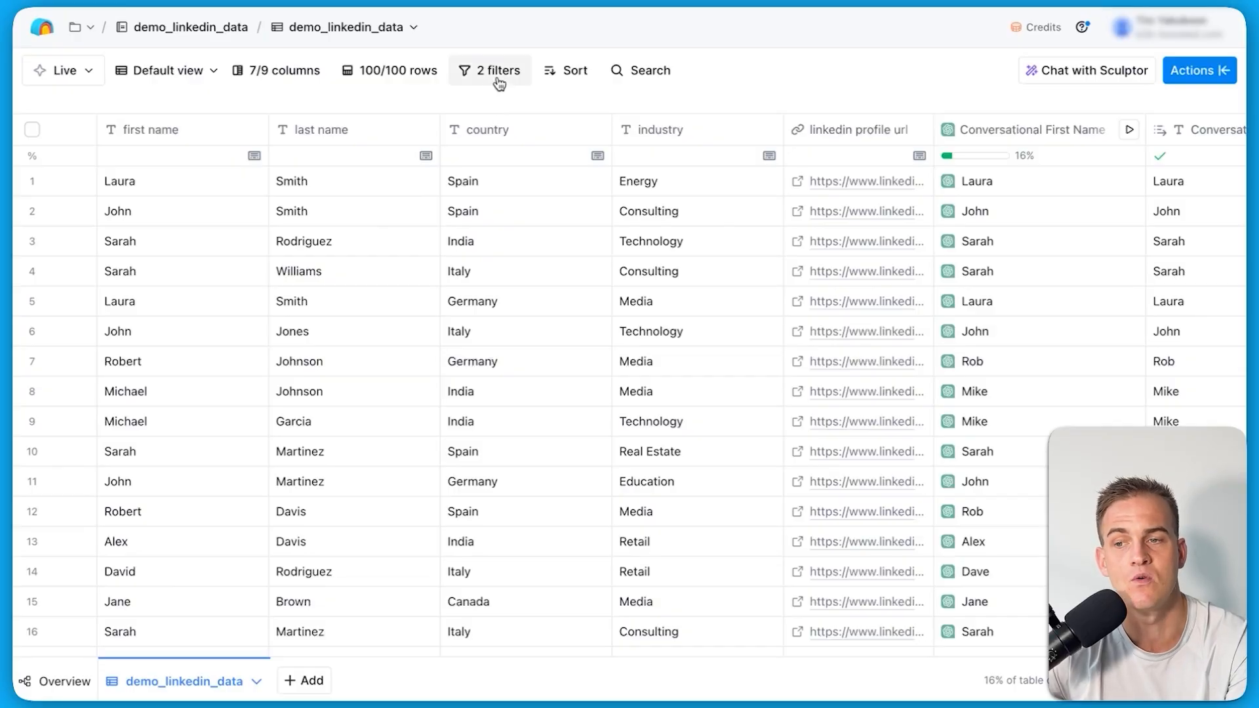
Duplicate the default view of the table, name the copy India, and check its filters
click(497, 78)
click(711, 74)
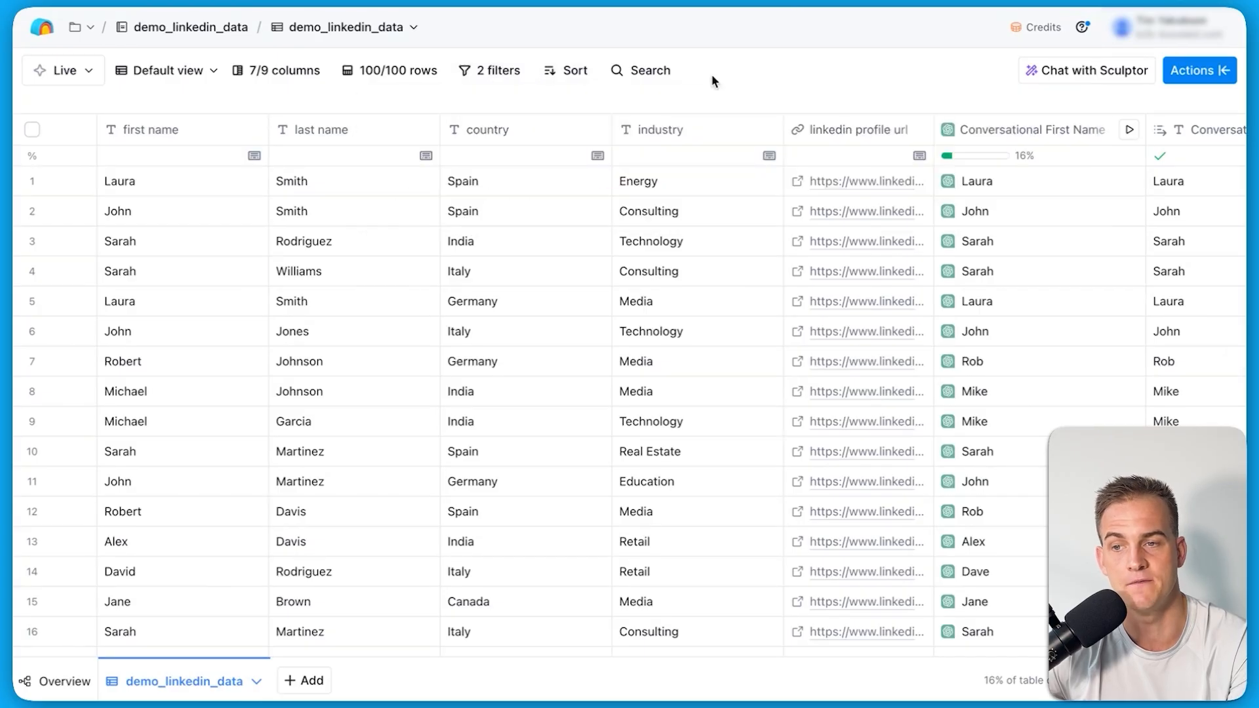
click(206, 73)
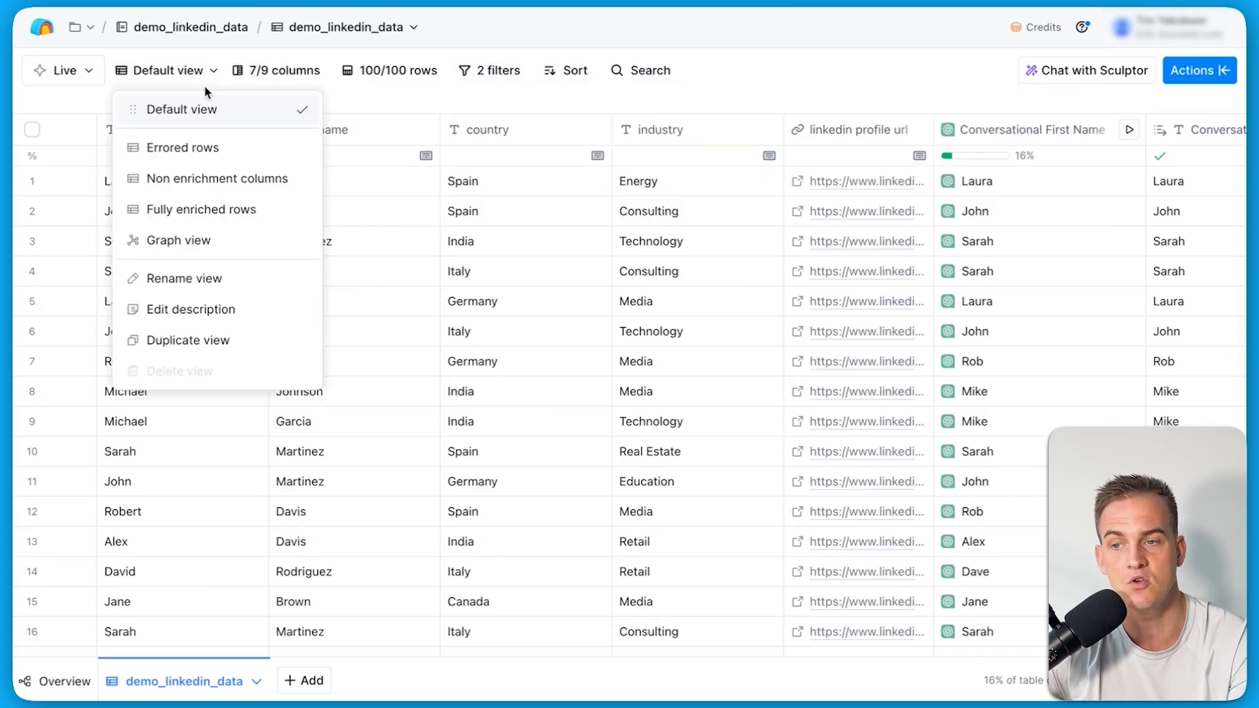
click(180, 338)
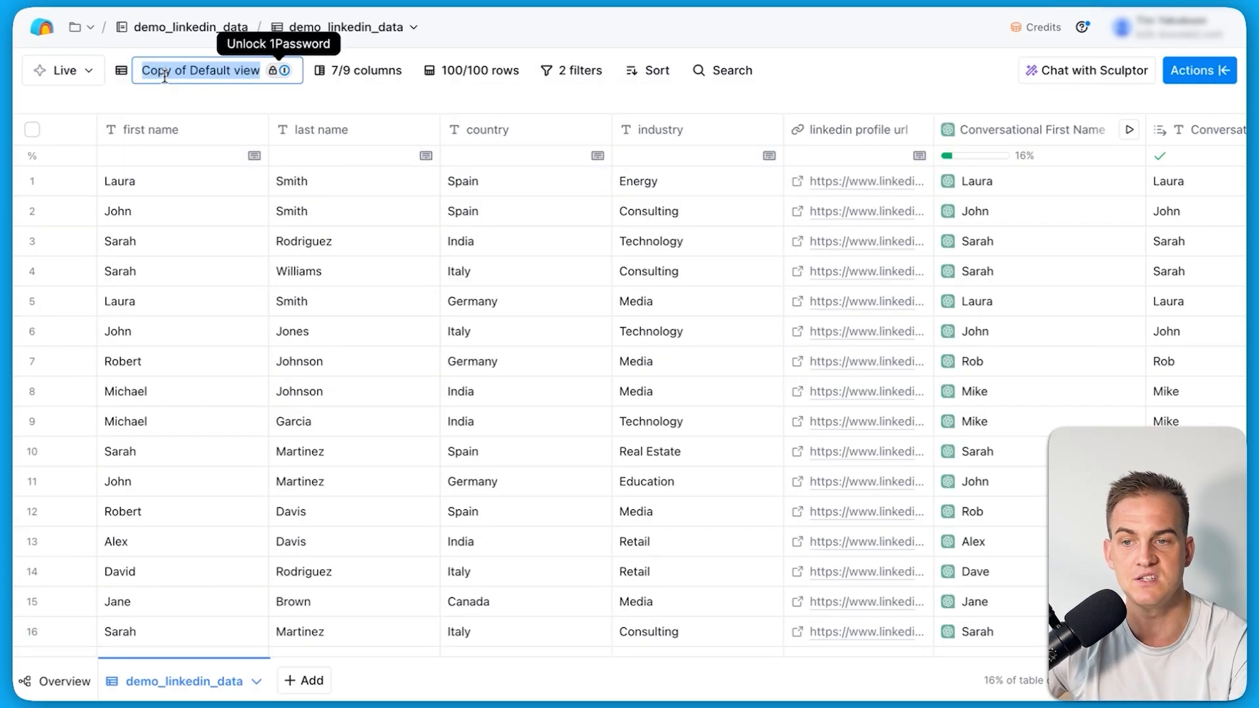
text(India)
key(Return)
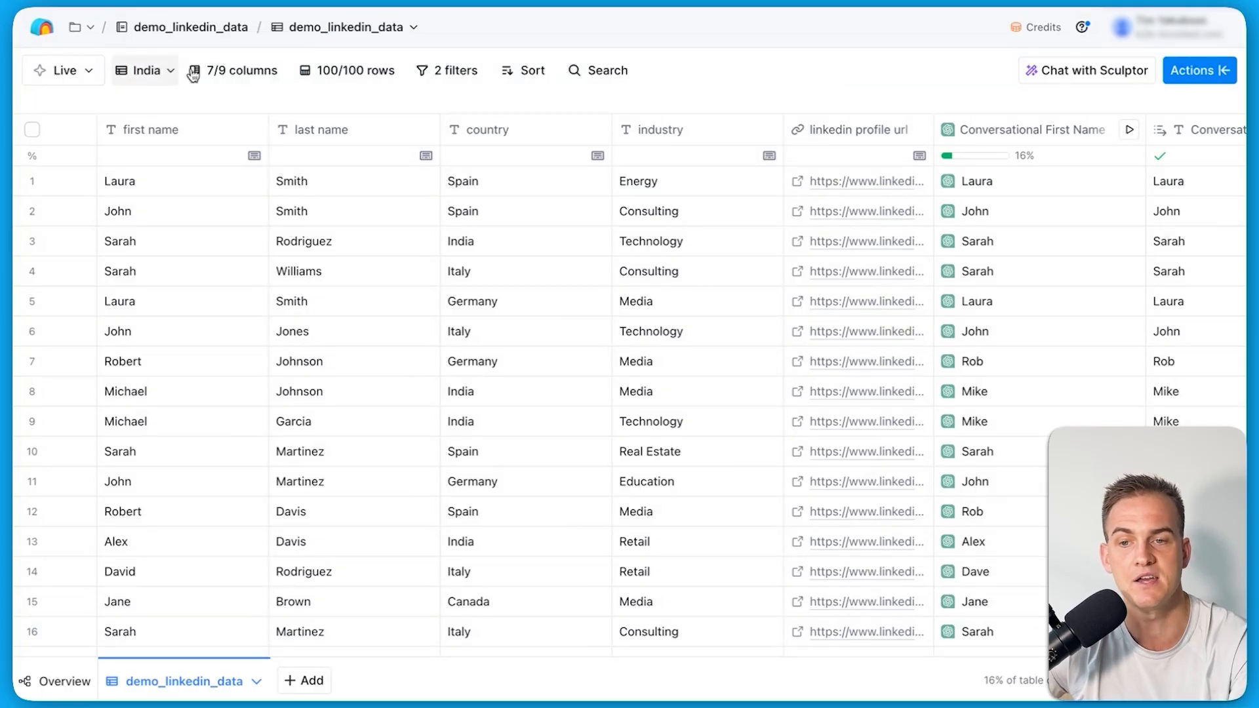
click(472, 70)
click(697, 68)
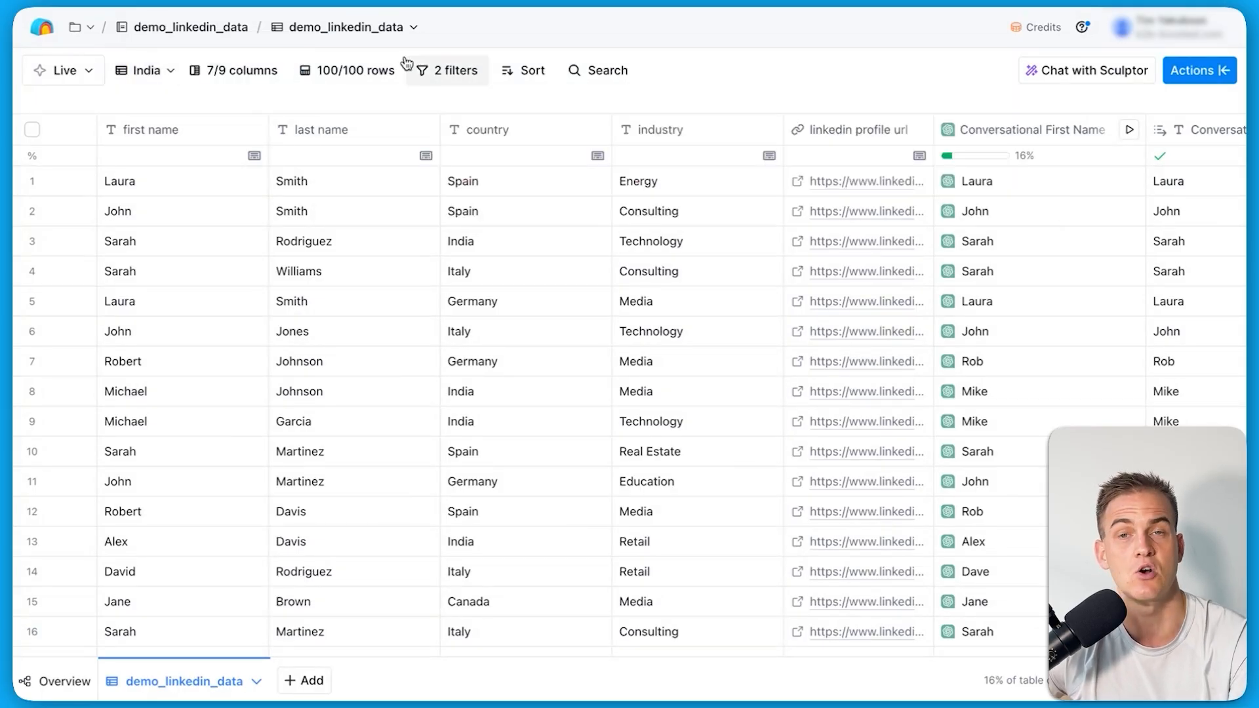
Duplicate the India view, rename the copy Germany, and check its filters
click(164, 80)
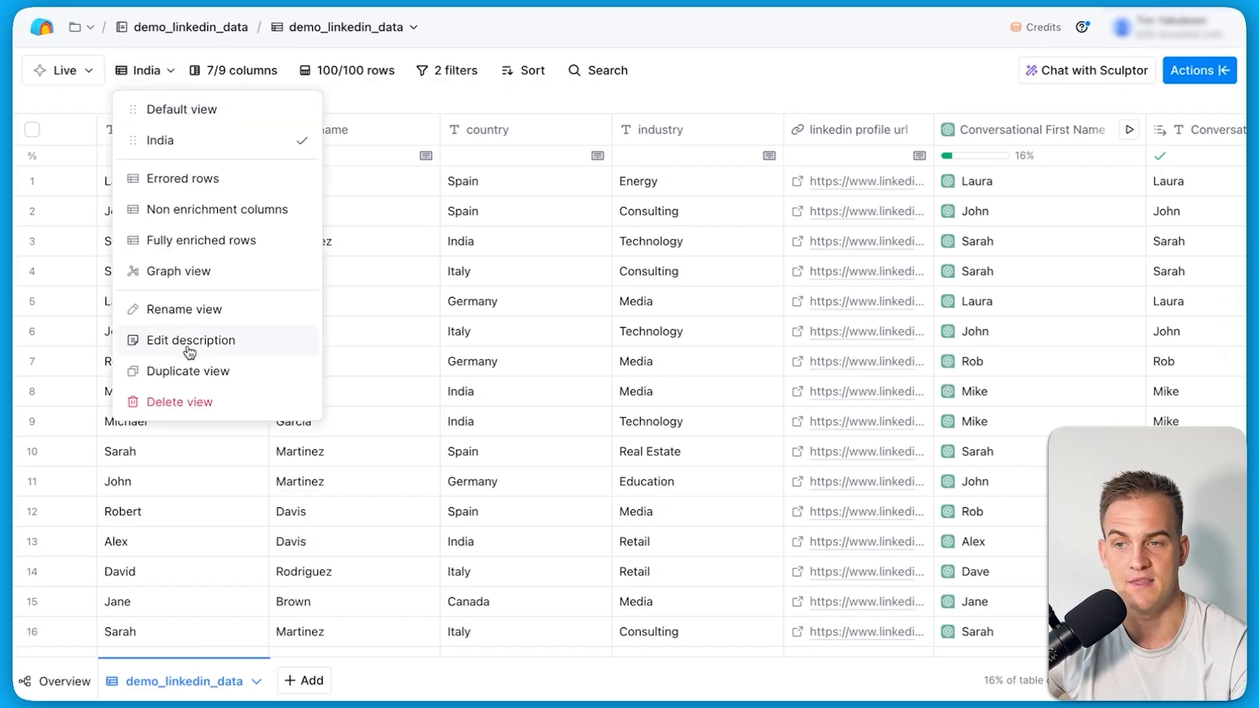
click(201, 371)
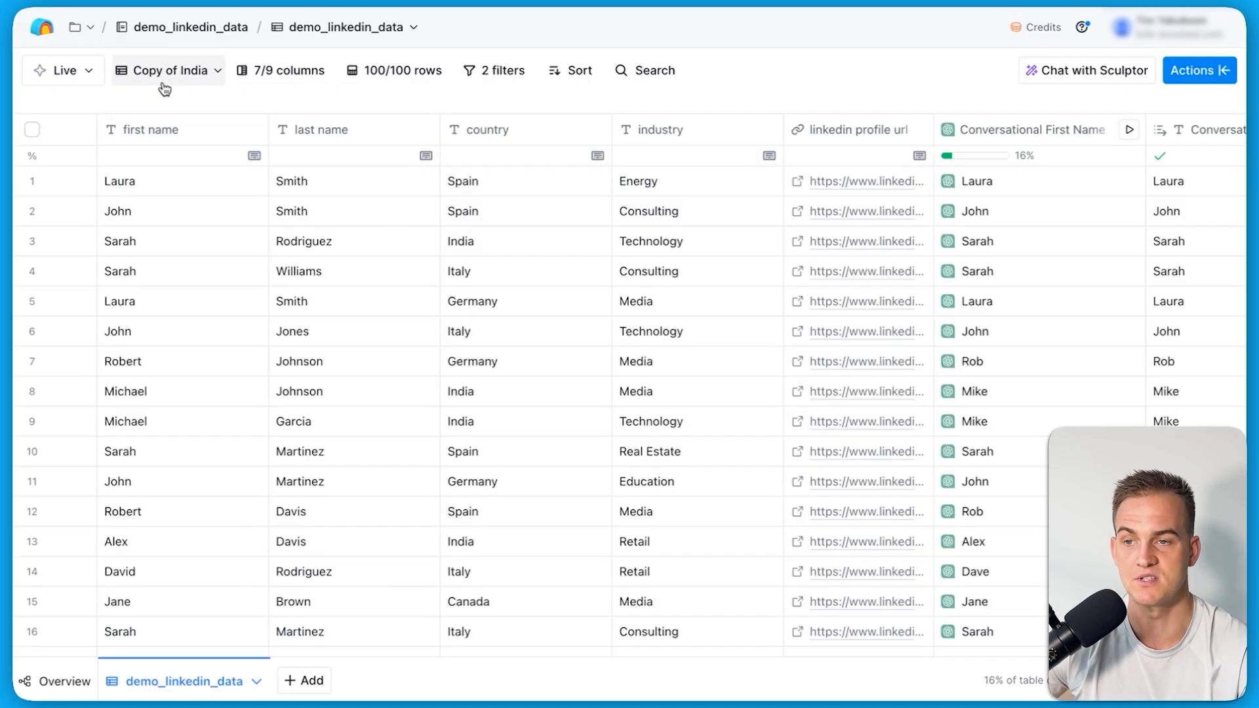
click(163, 84)
click(162, 83)
double_click(166, 73)
text(Germany)
key(Return)
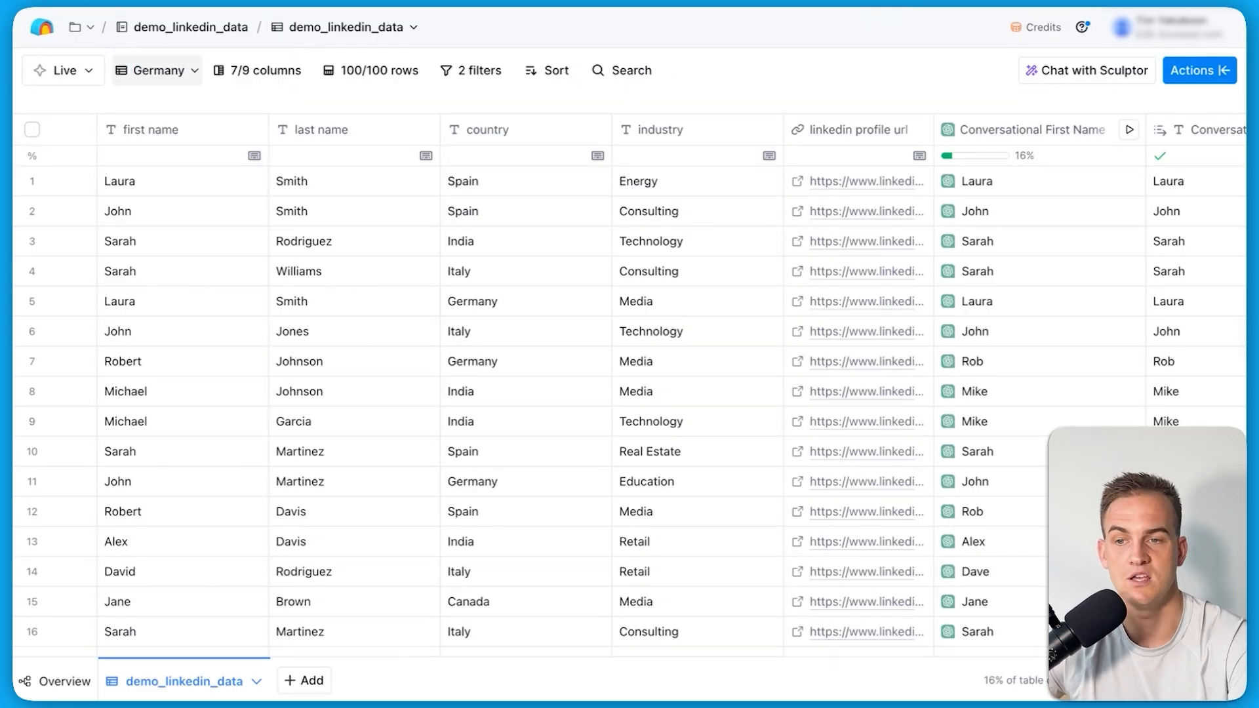
click(477, 77)
Switch to the India view and look through its rows and columns
click(158, 70)
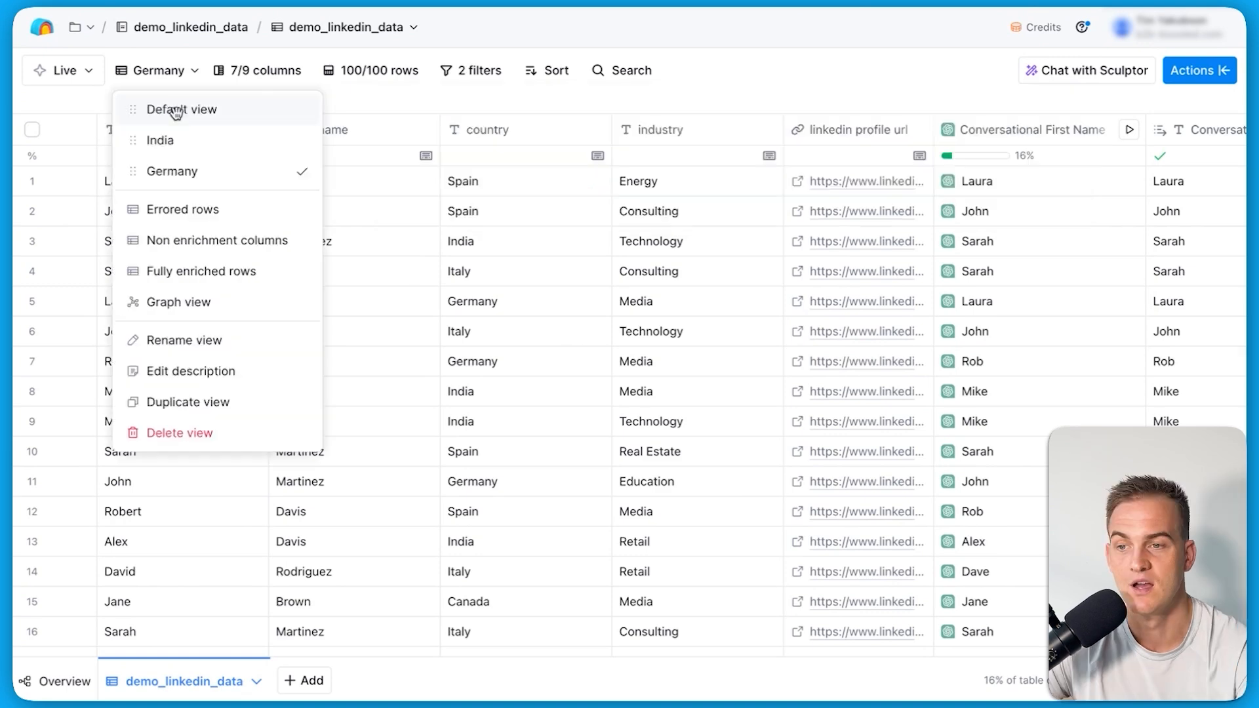
click(172, 150)
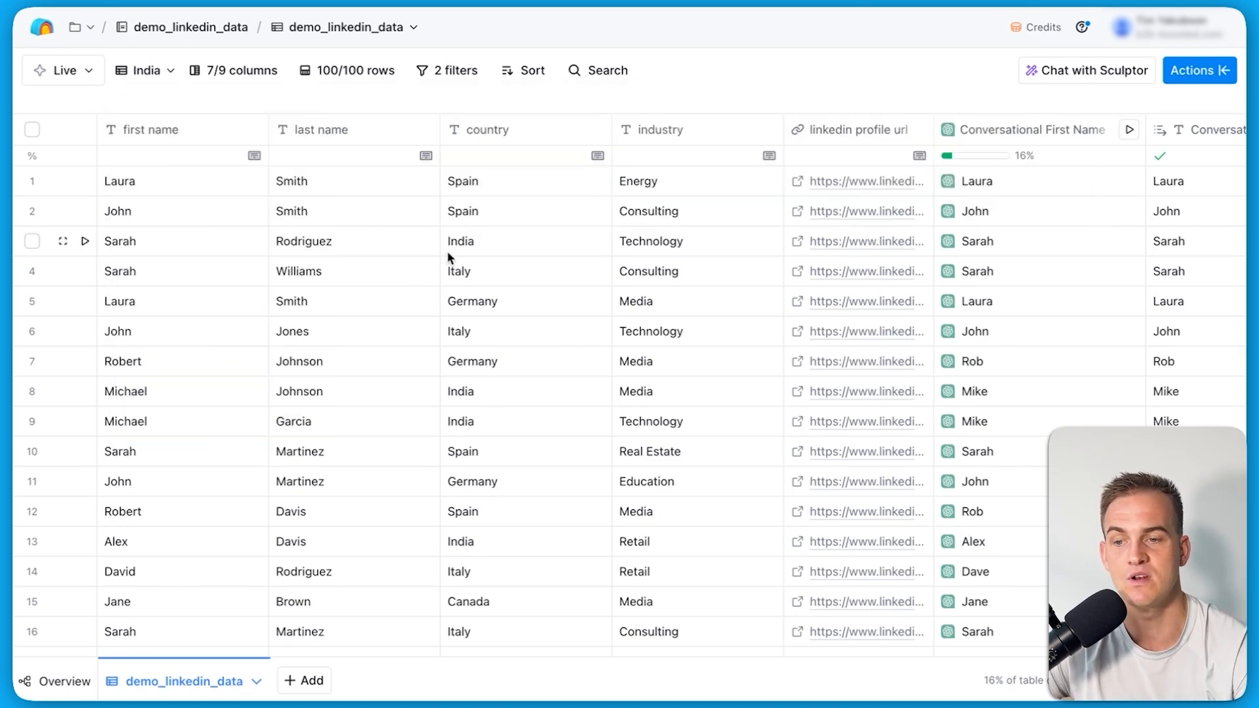
scroll(446, 252, right, 5)
scroll(447, 256, down, 10)
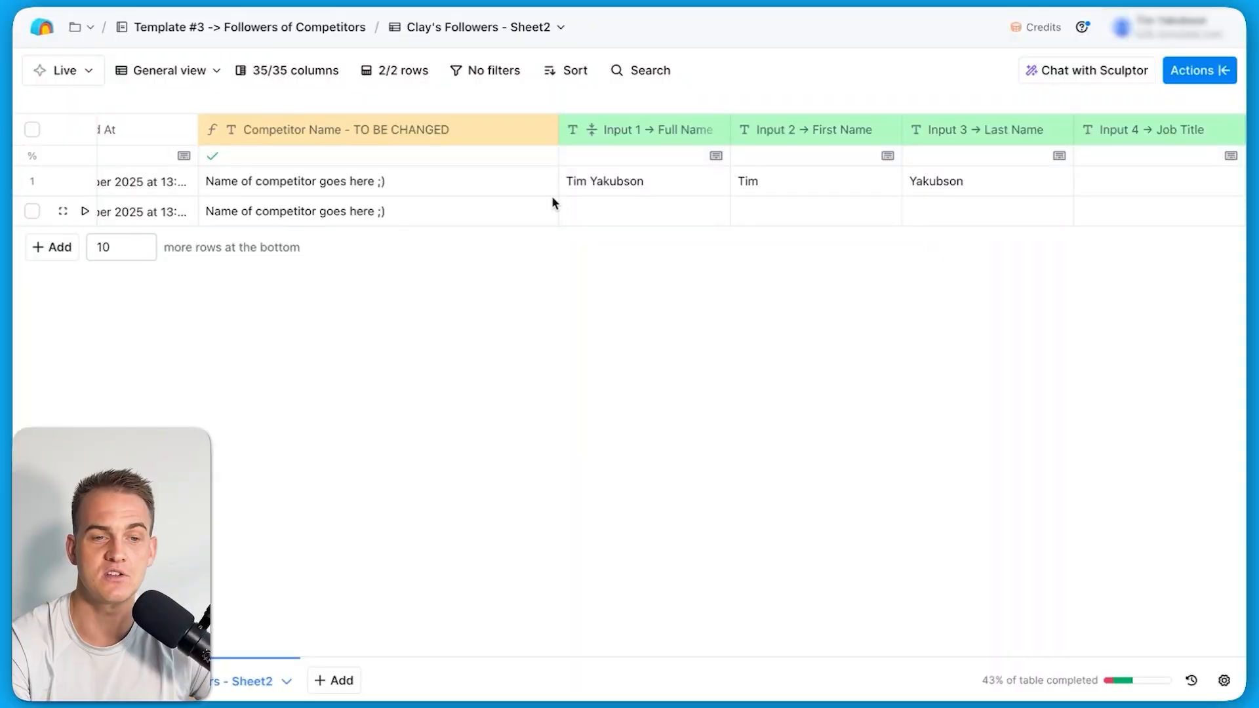
Examine the columns of Clay's Followers - Sheet2 in the Template #3 workbook, from the input columns through the qualification, enrichment and email steps
scroll(551, 196, right, 5)
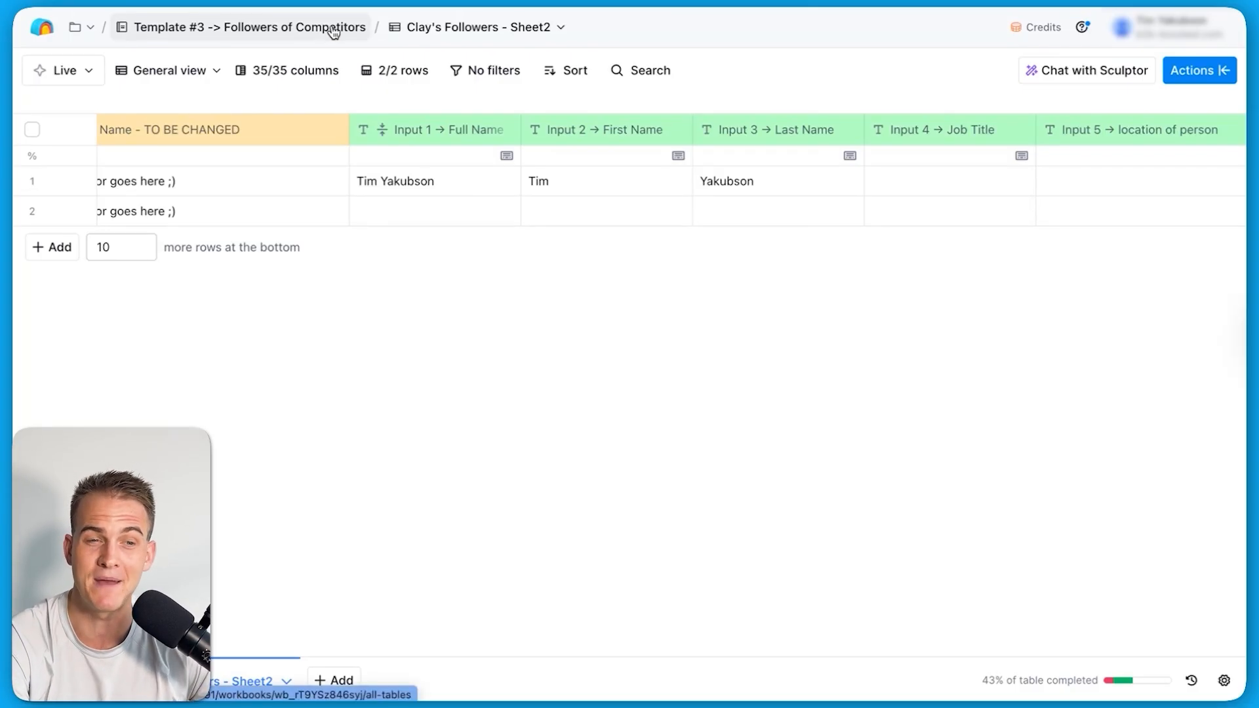
scroll(462, 179, right, 2)
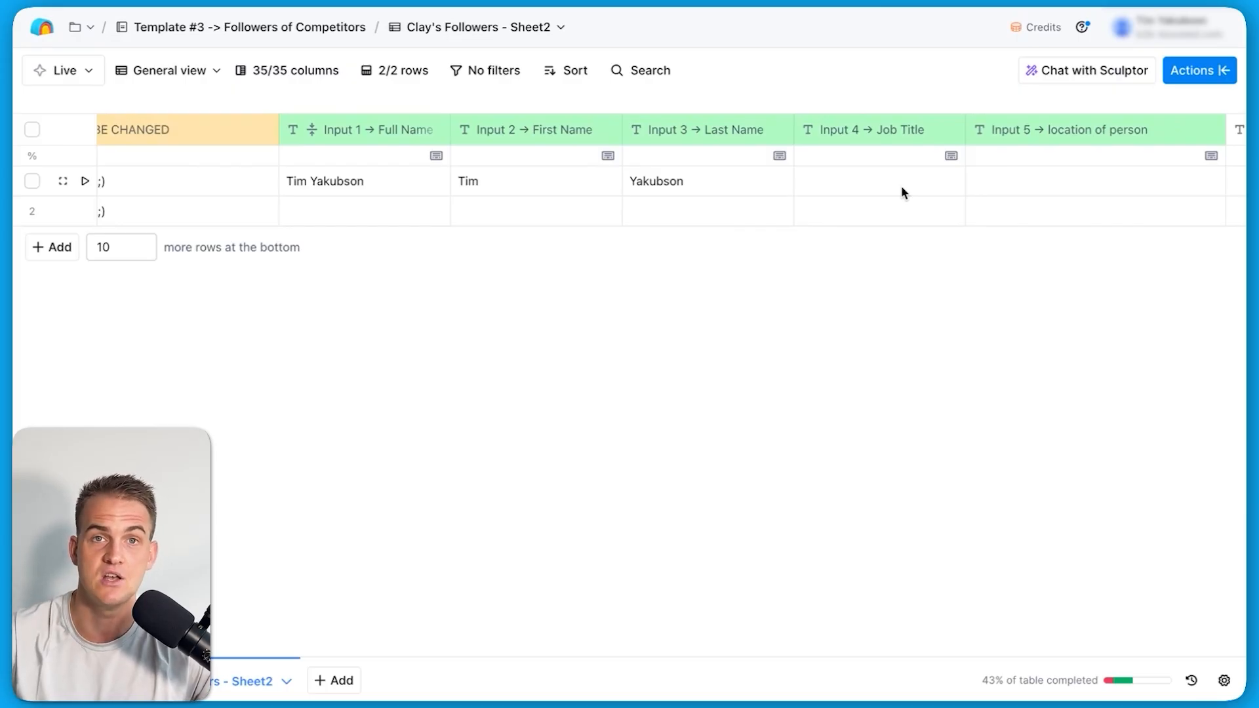
scroll(901, 186, right, 15)
scroll(893, 191, right, 5)
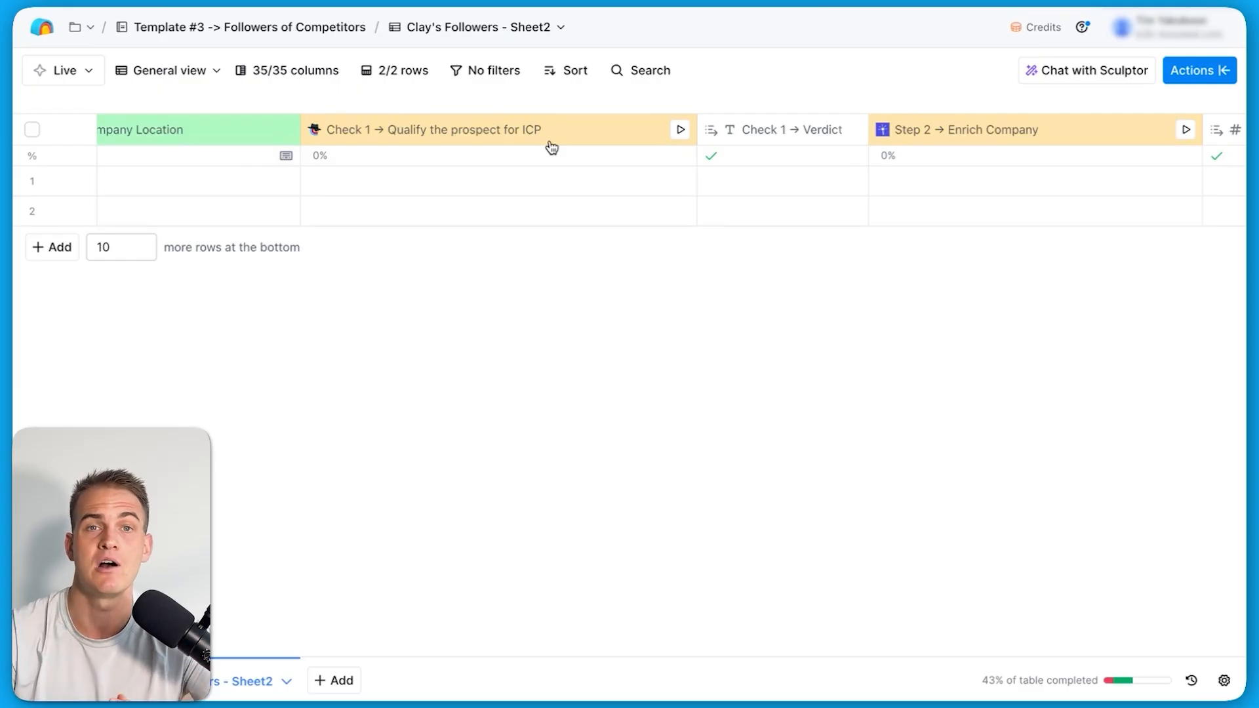
scroll(551, 147, right, 6)
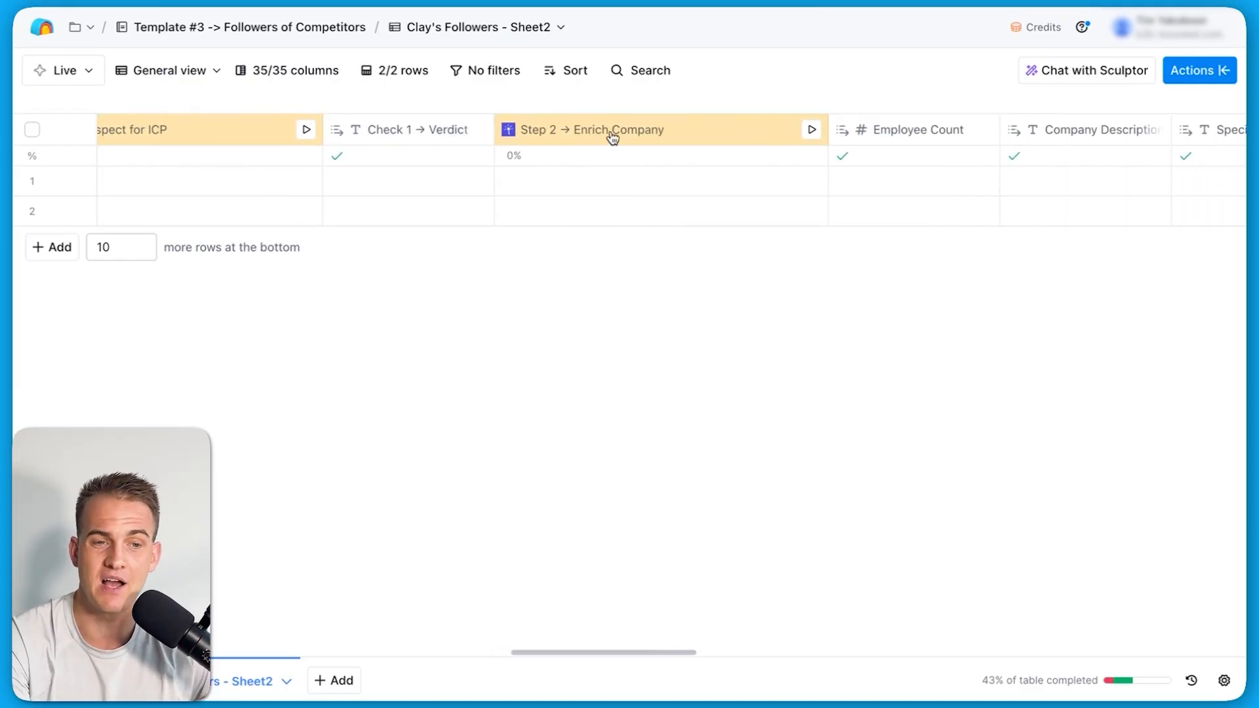
scroll(576, 137, right, 3)
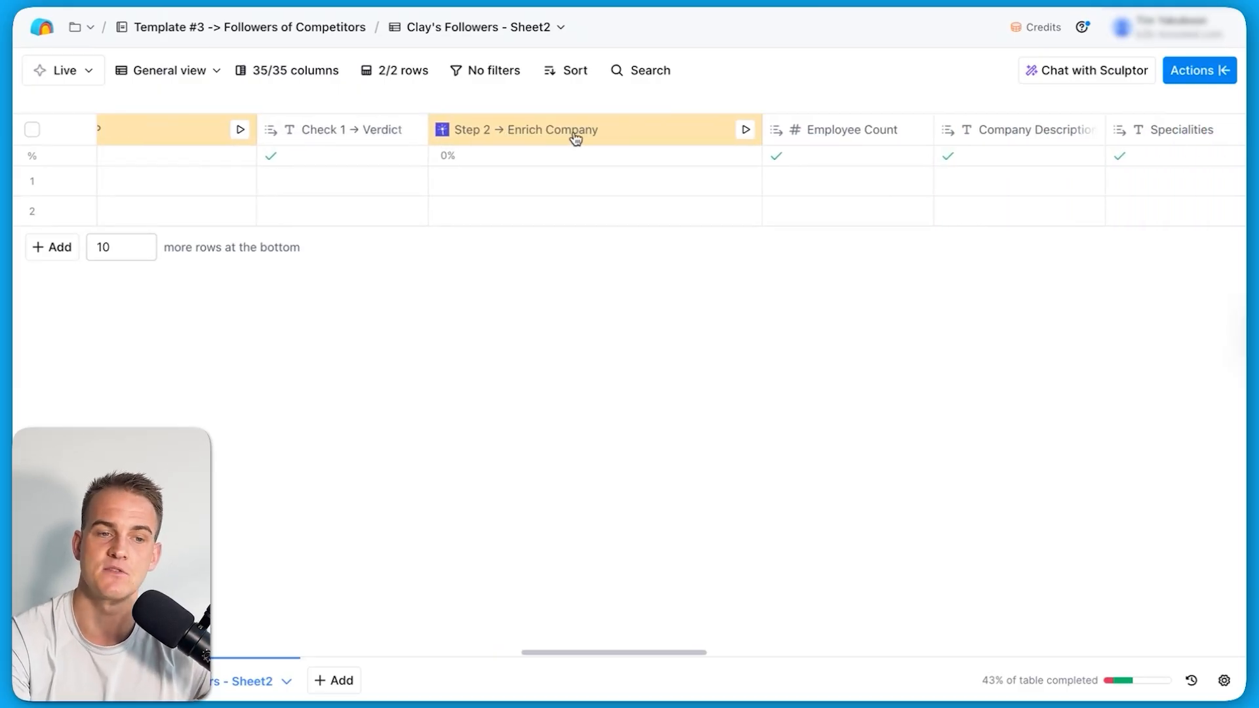
scroll(599, 147, right, 10)
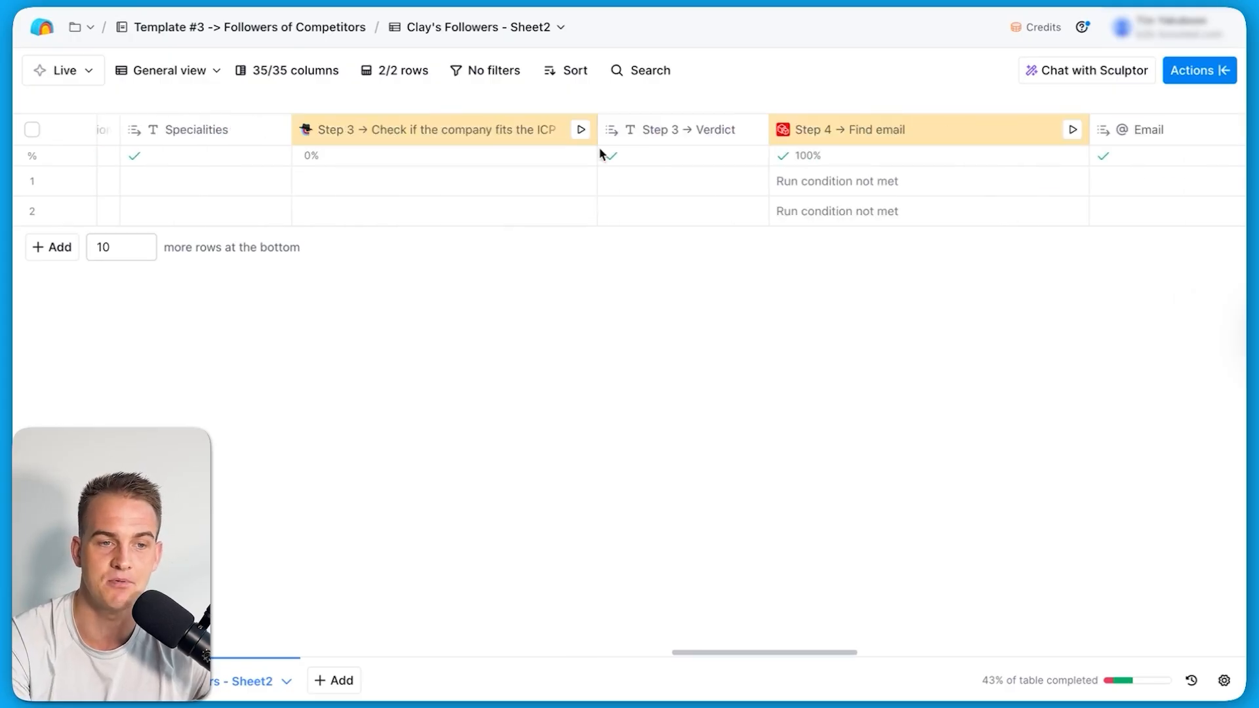
scroll(533, 157, right, 8)
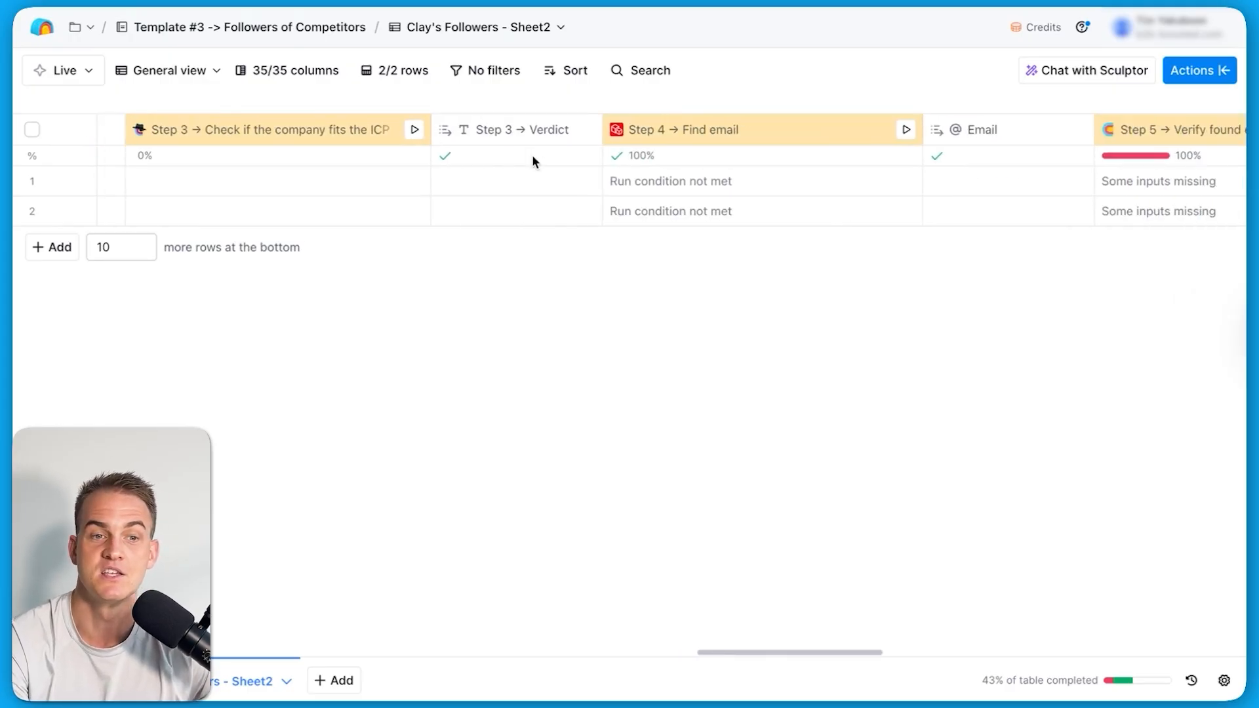
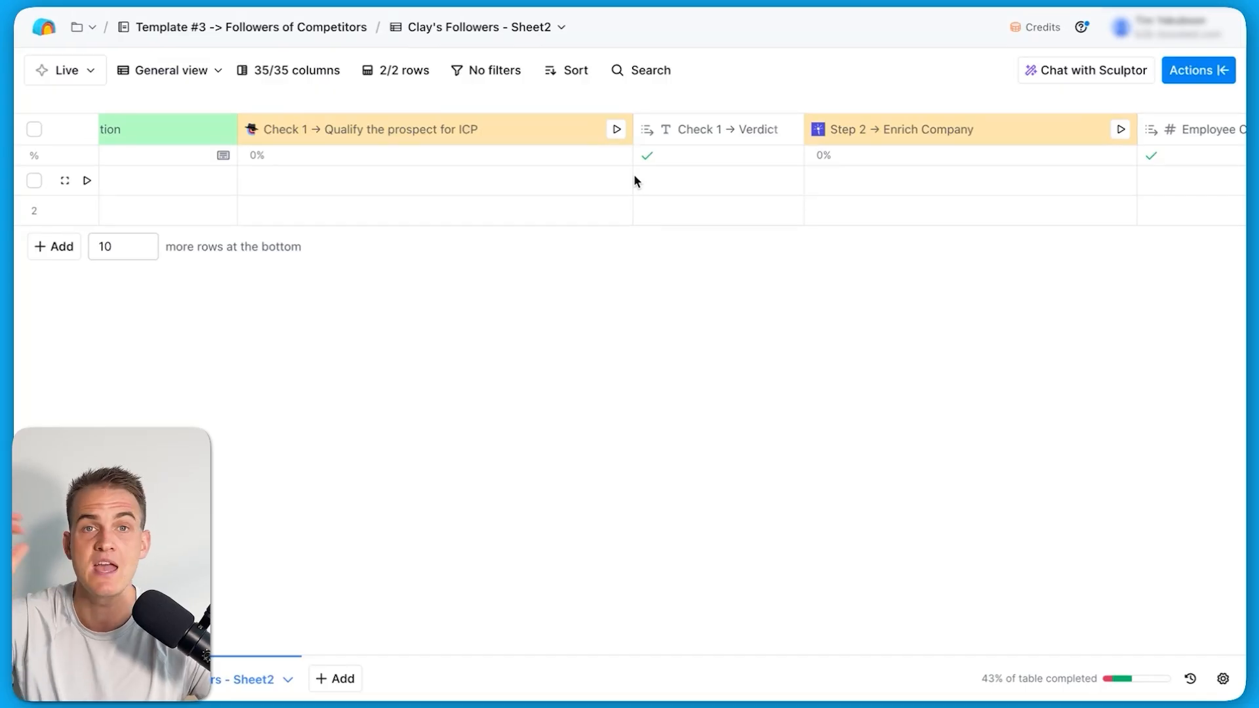
scroll(634, 176, right, 10)
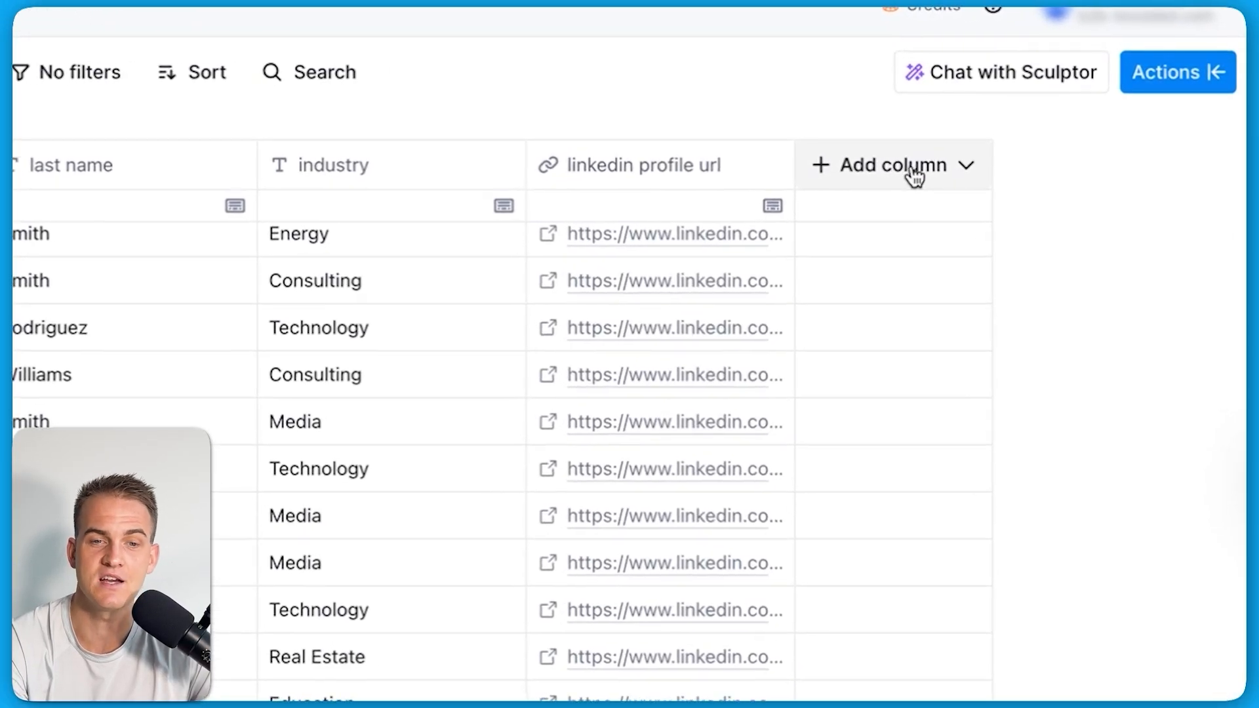
Add a Message column to the Custom Table and begin its body with "Hi" followed by the first name column reference
click(874, 169)
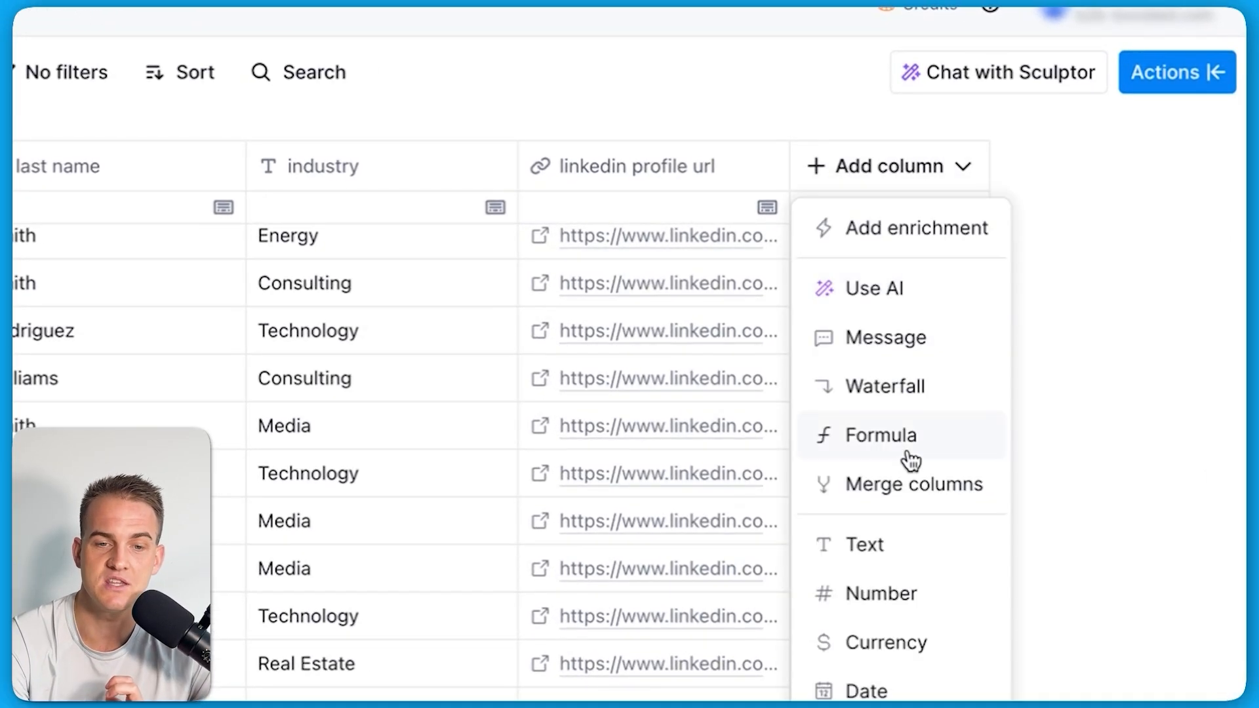
click(878, 346)
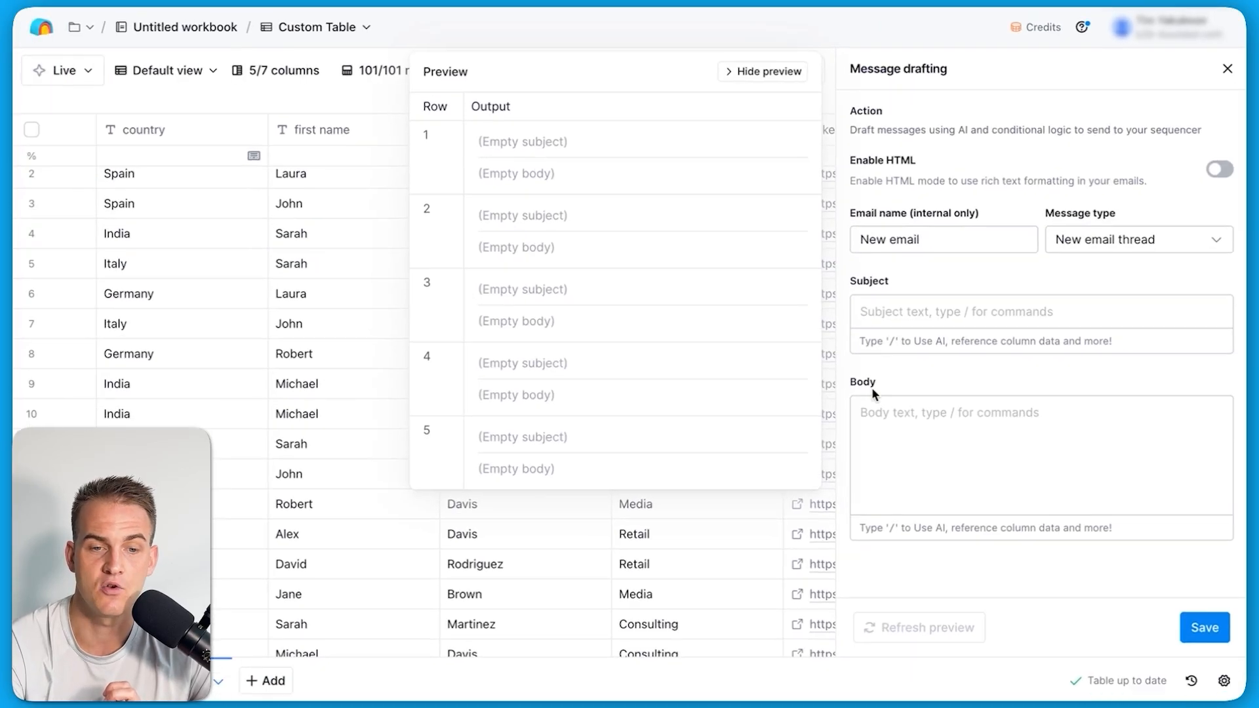
click(923, 431)
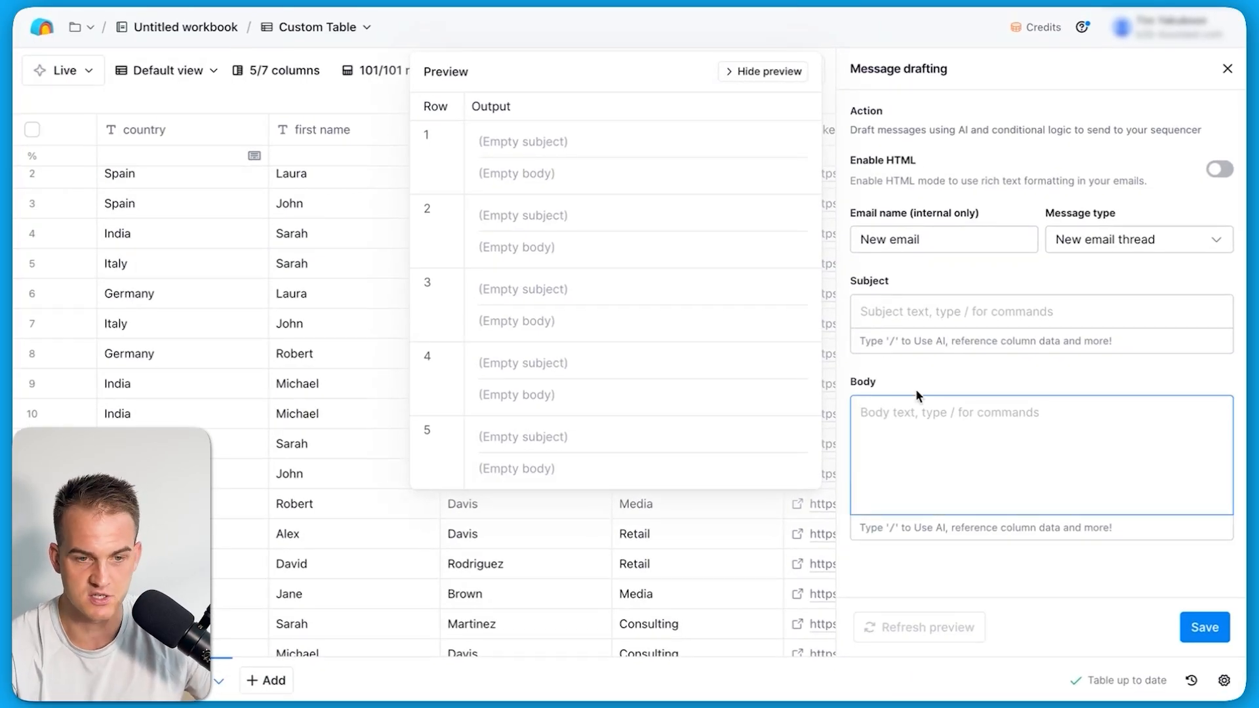
text(Hi)
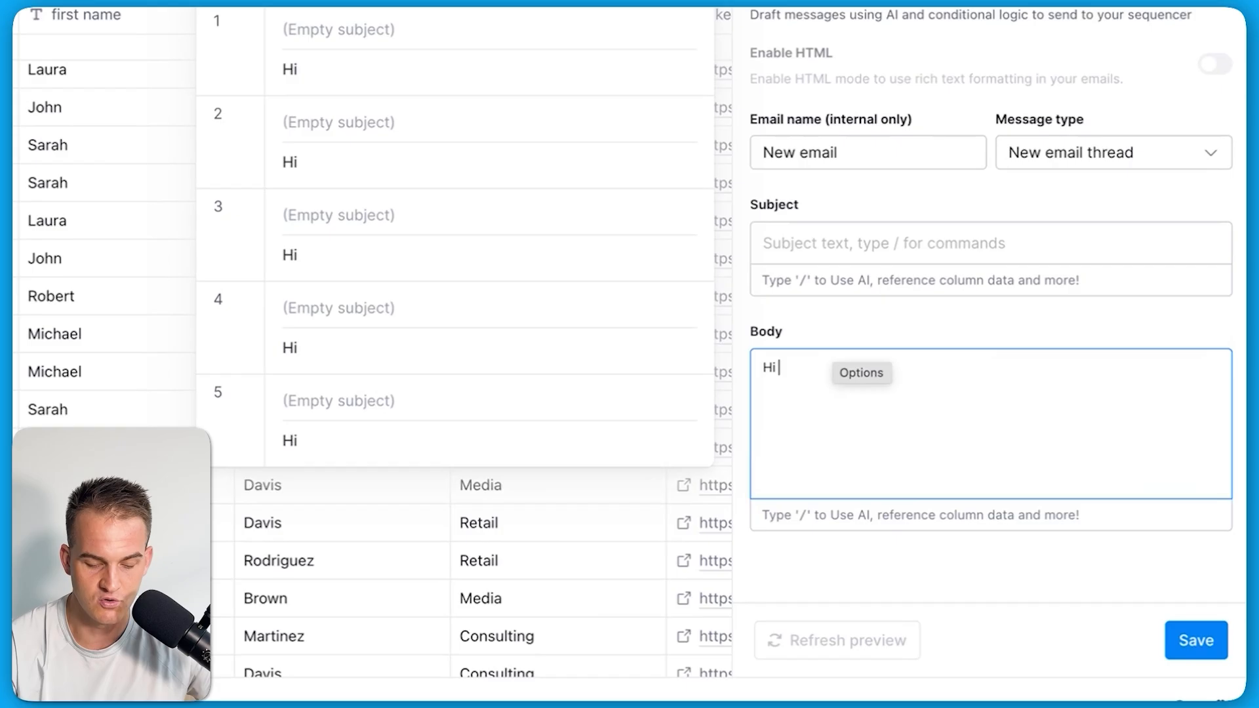
text( /)
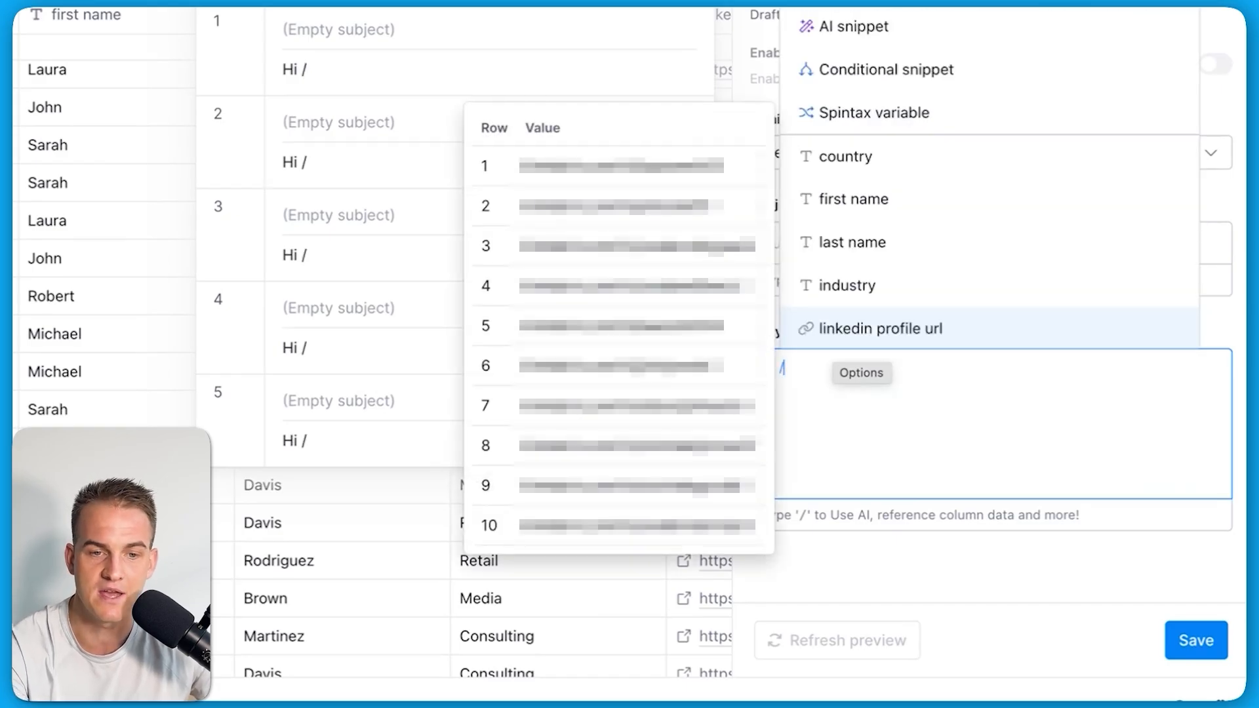
click(940, 215)
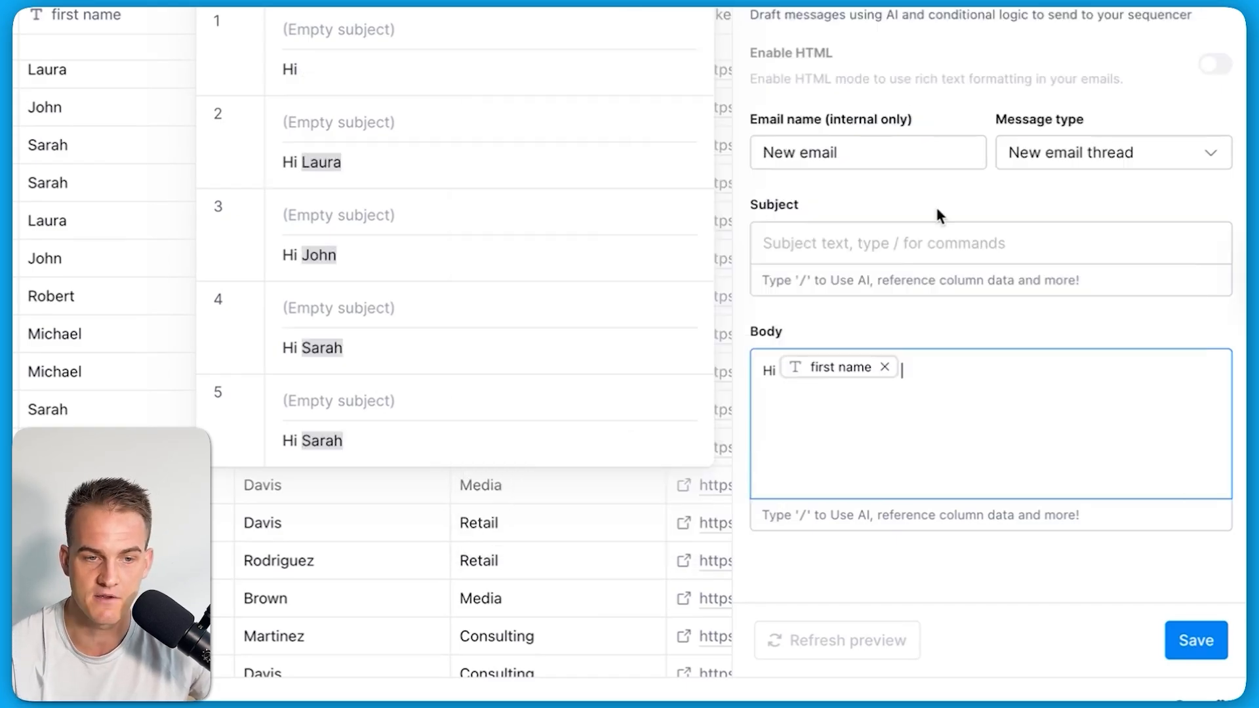
Continue the message body after the first name reference with ", what's your 5km PB?"
text(, what's )
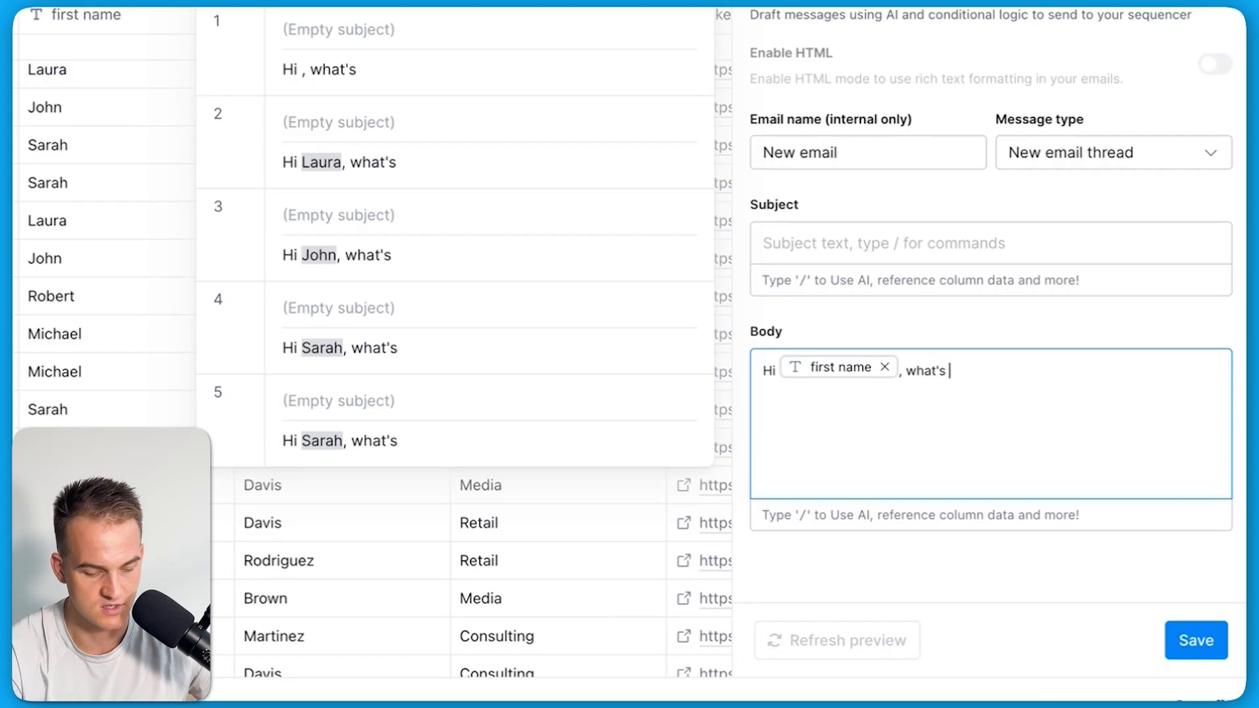
text(your 5km)
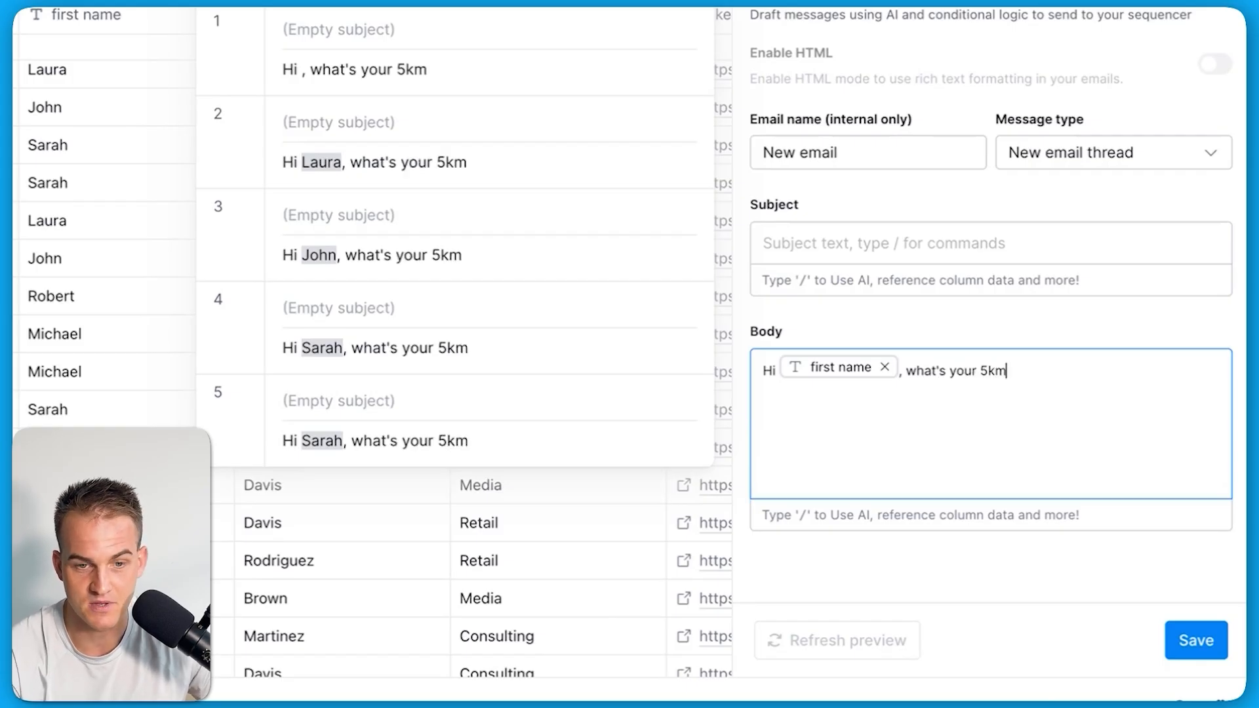
text( OB?)
key(BackSpace)
key(BackSpace)
key(BackSpace)
text(PB?)
click(924, 243)
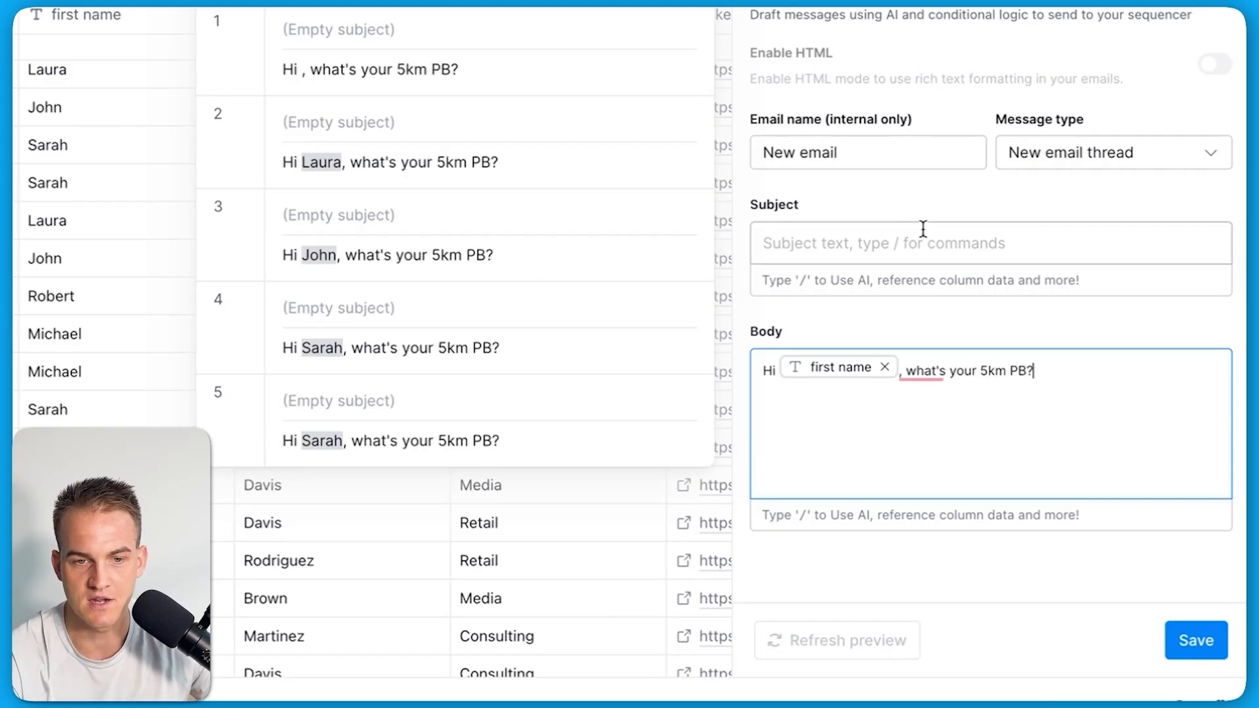
Set the message subject to "5km PB", save the message columns and check the drafted emails down the Custom Table
text(5km PB)
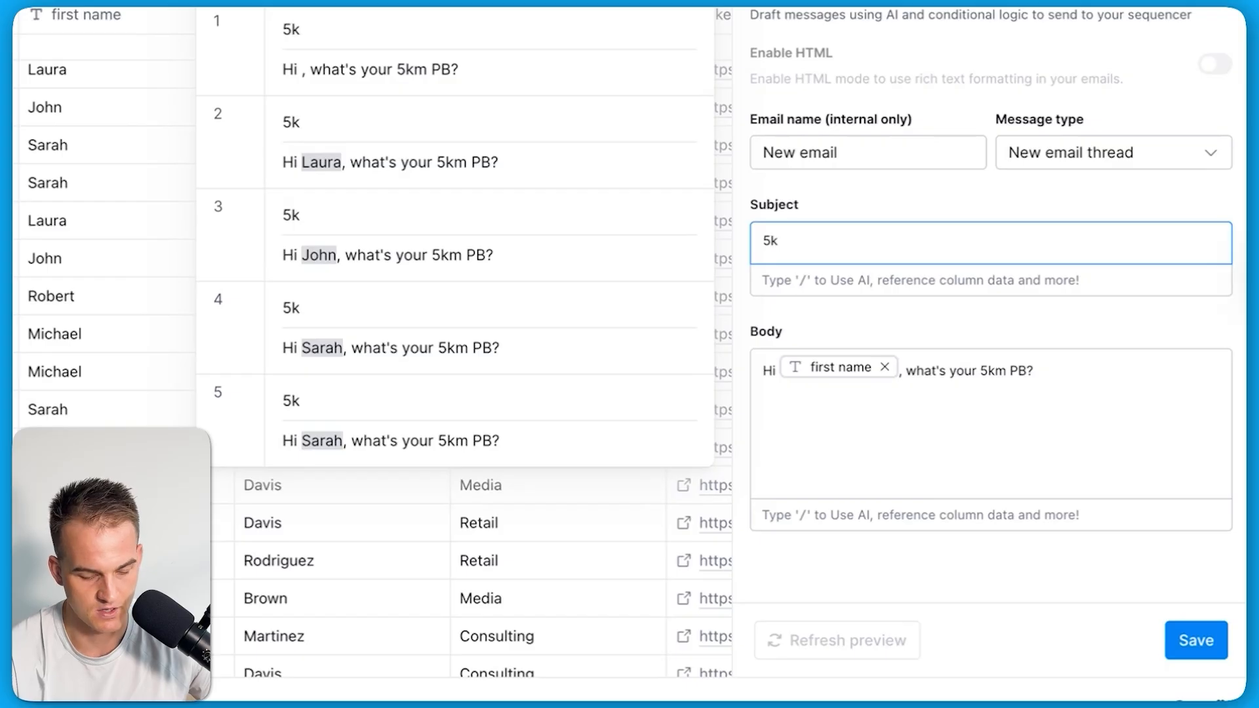
click(1195, 642)
scroll(552, 251, right, 3)
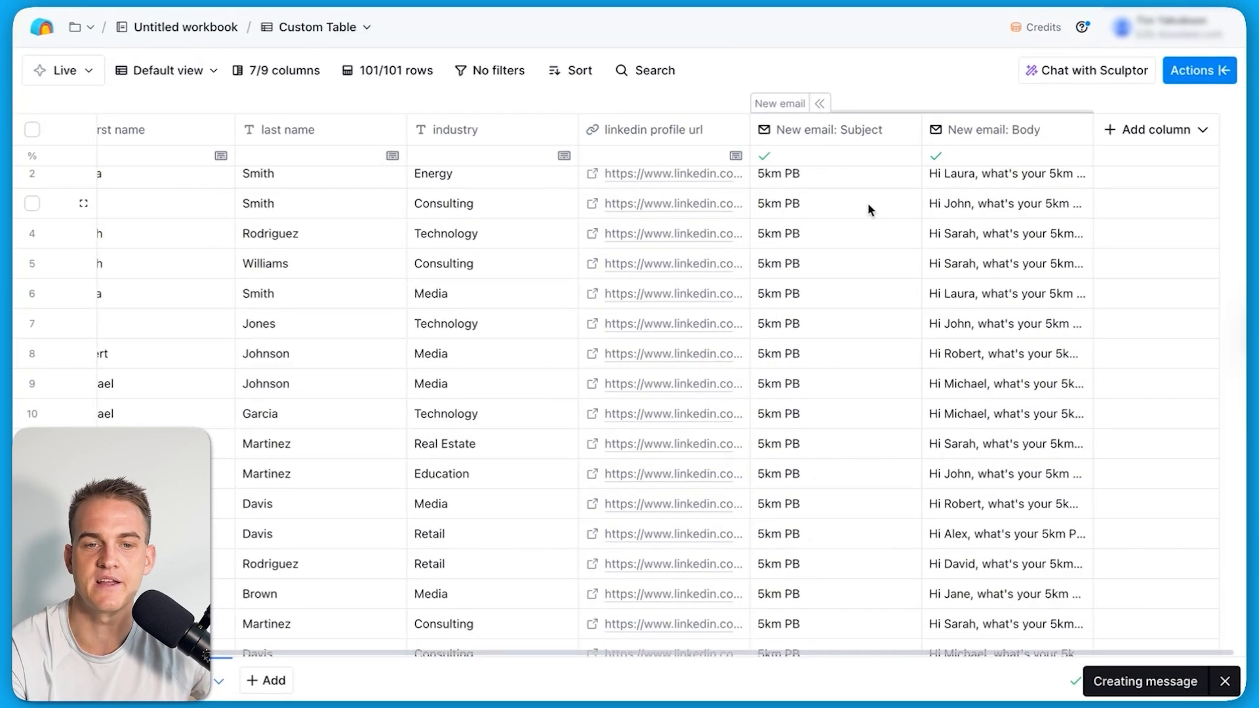
scroll(978, 419, down, 20)
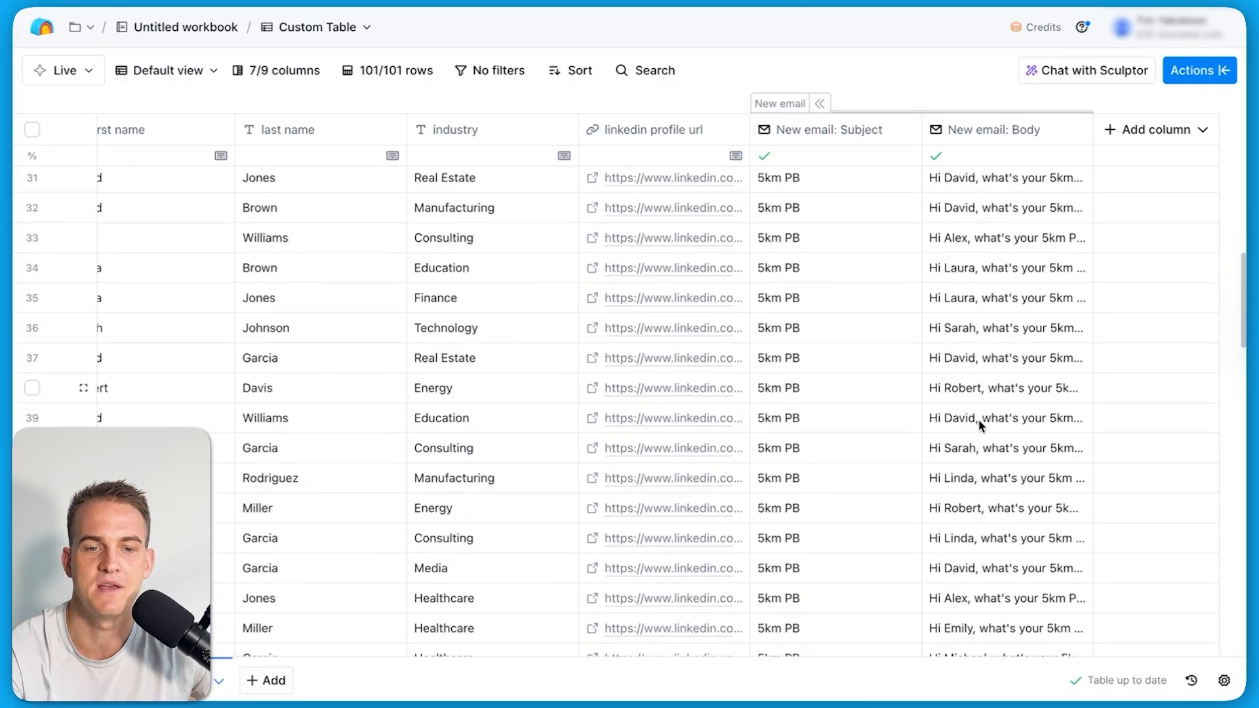
scroll(978, 423, down, 5)
scroll(978, 423, up, 10)
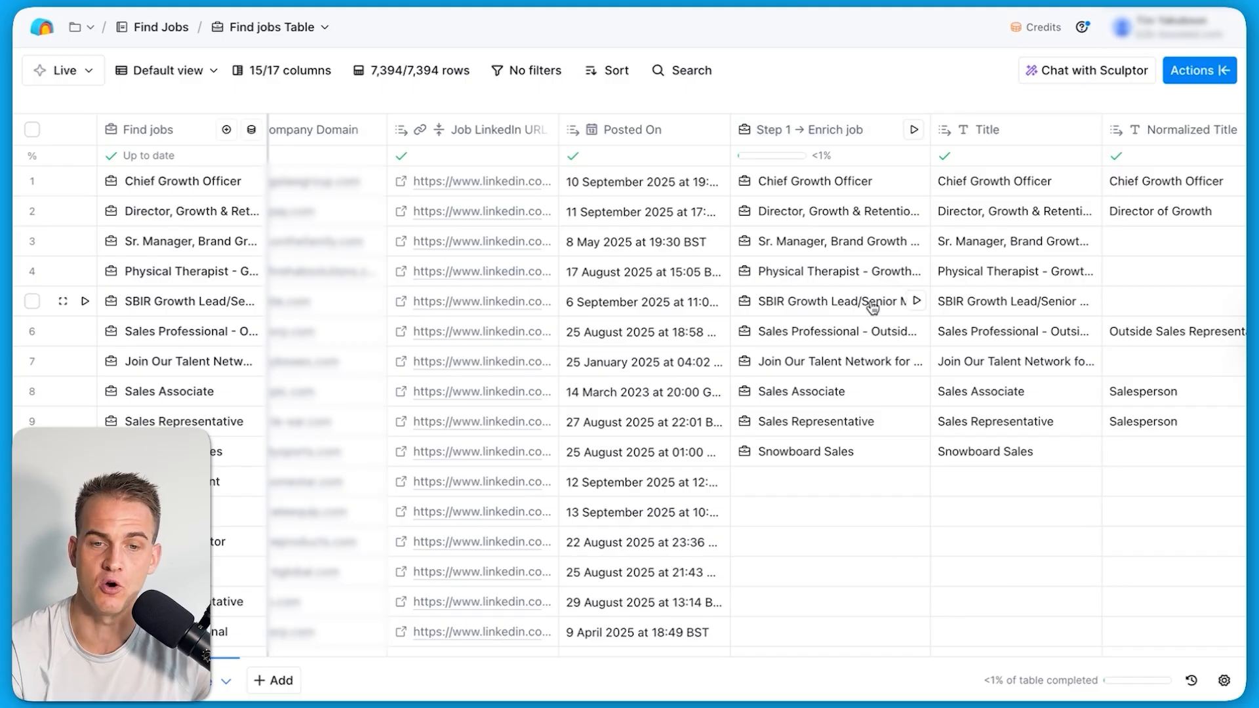
Examine the Find jobs Table from the Enrich job column to Enrich Company, including the empty Normalized Title cells
scroll(870, 300, right, 8)
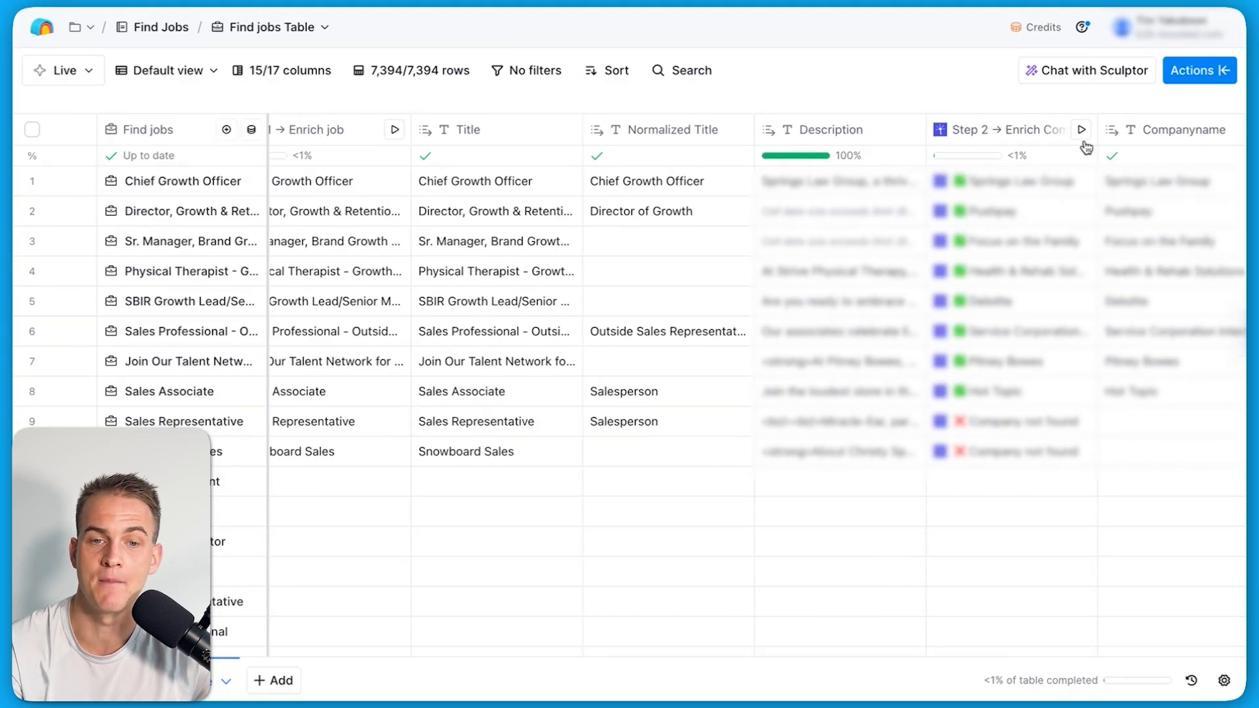
drag(1099, 135, 1162, 145)
scroll(690, 180, left, 2)
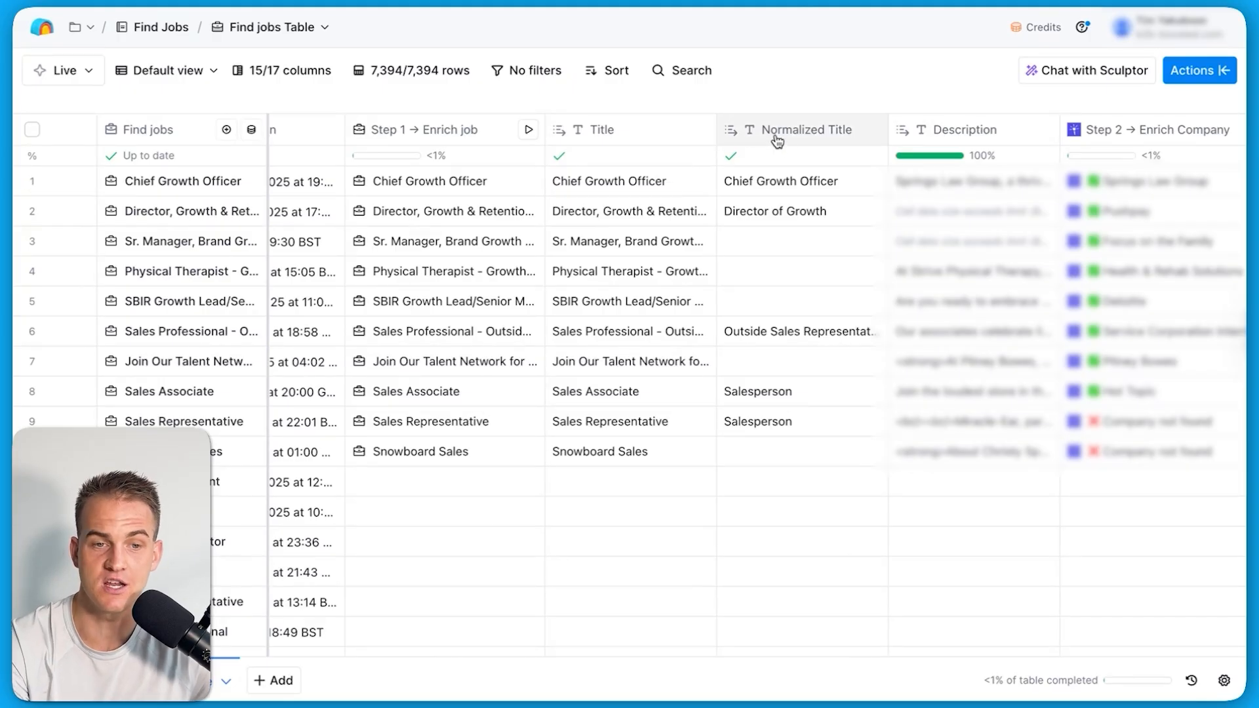
click(815, 245)
click(816, 247)
double_click(813, 272)
click(796, 305)
click(794, 304)
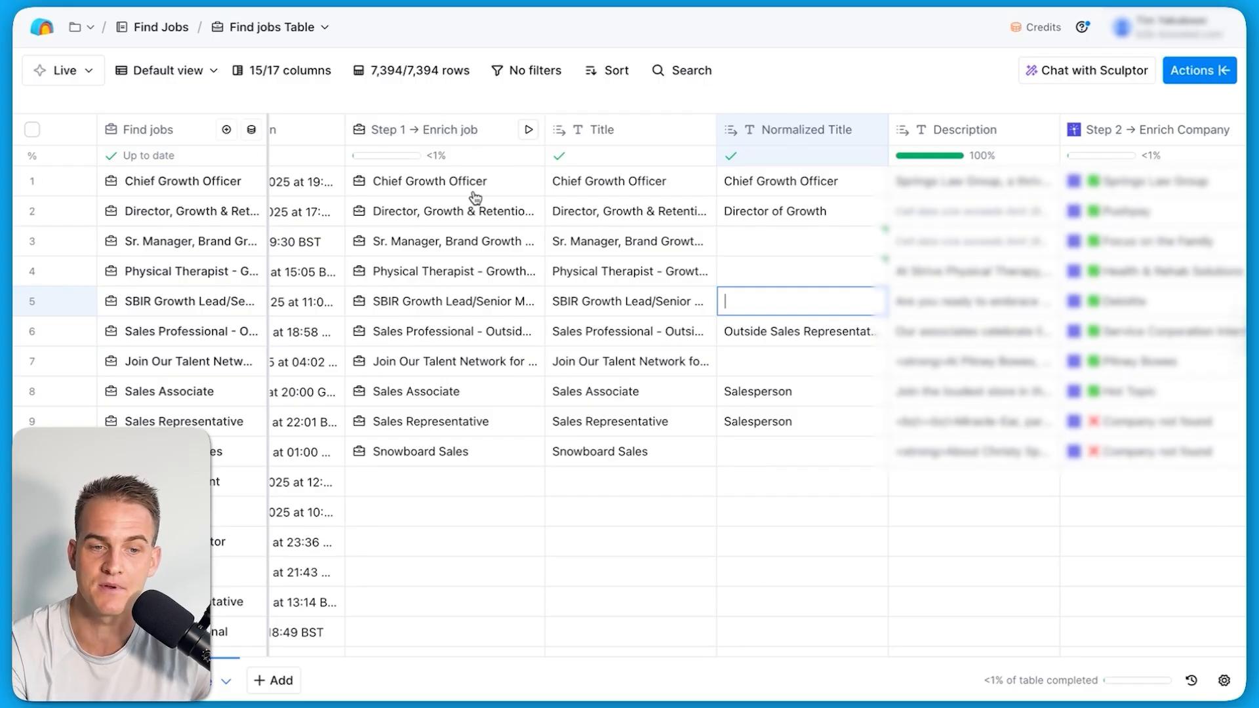
scroll(838, 375, right, 3)
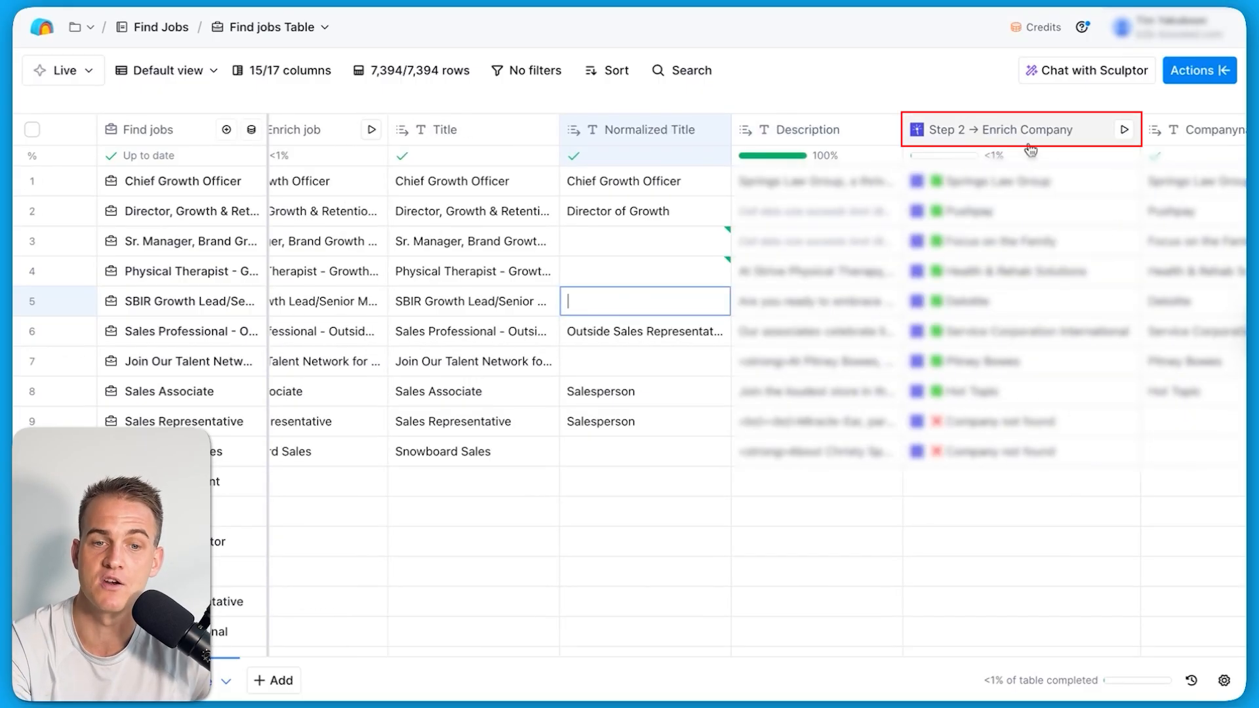
scroll(989, 445, left, 3)
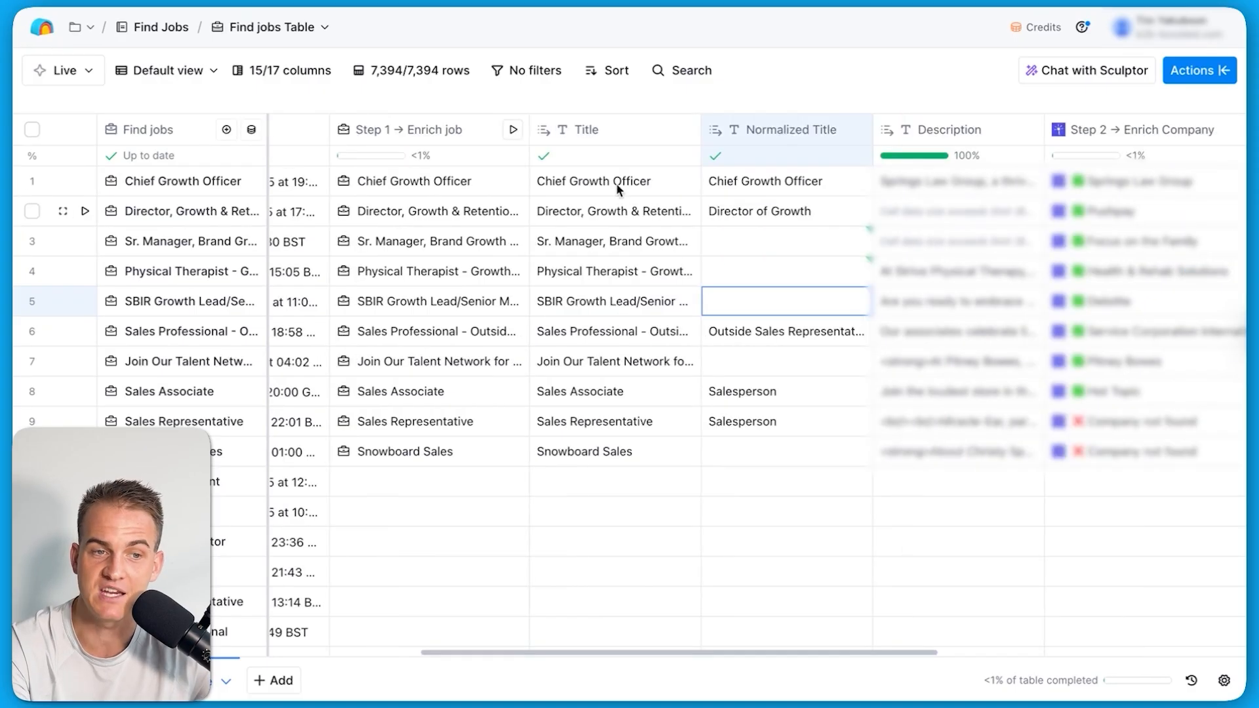
scroll(544, 366, right, 2)
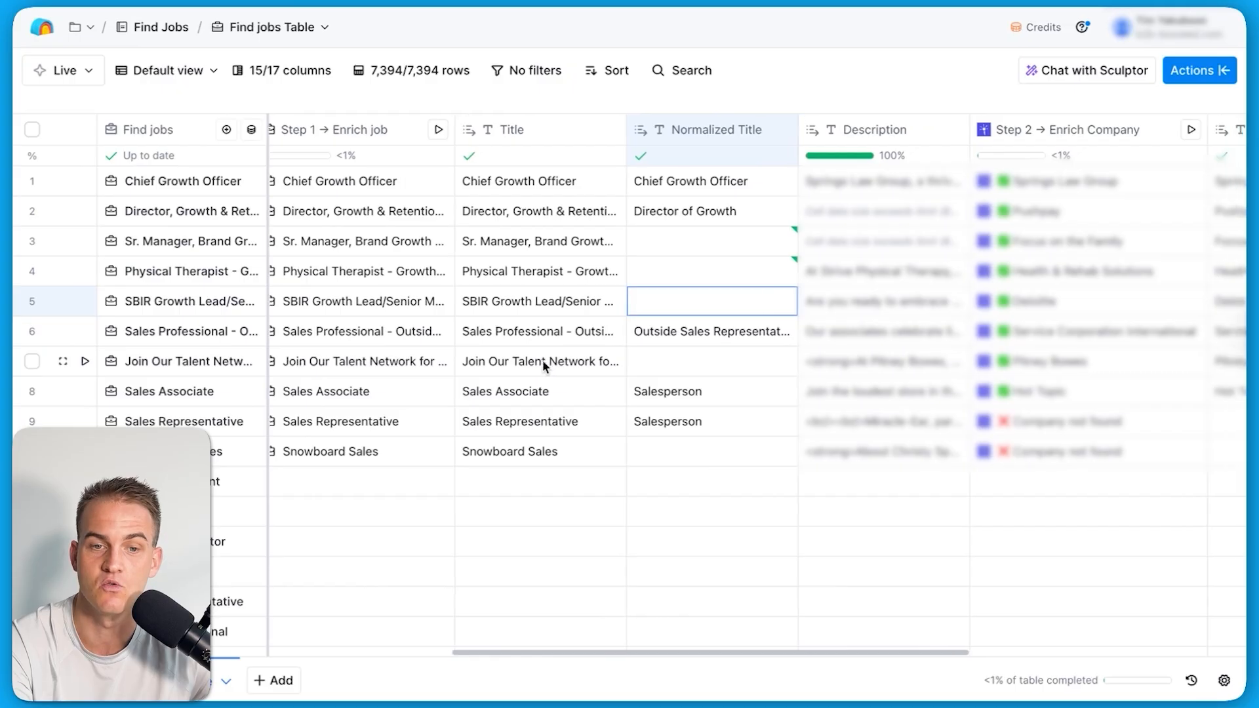
Generate and save a run condition for the Step 2 Enrich Company column with the prompt "only run if title is not empty"
click(1070, 132)
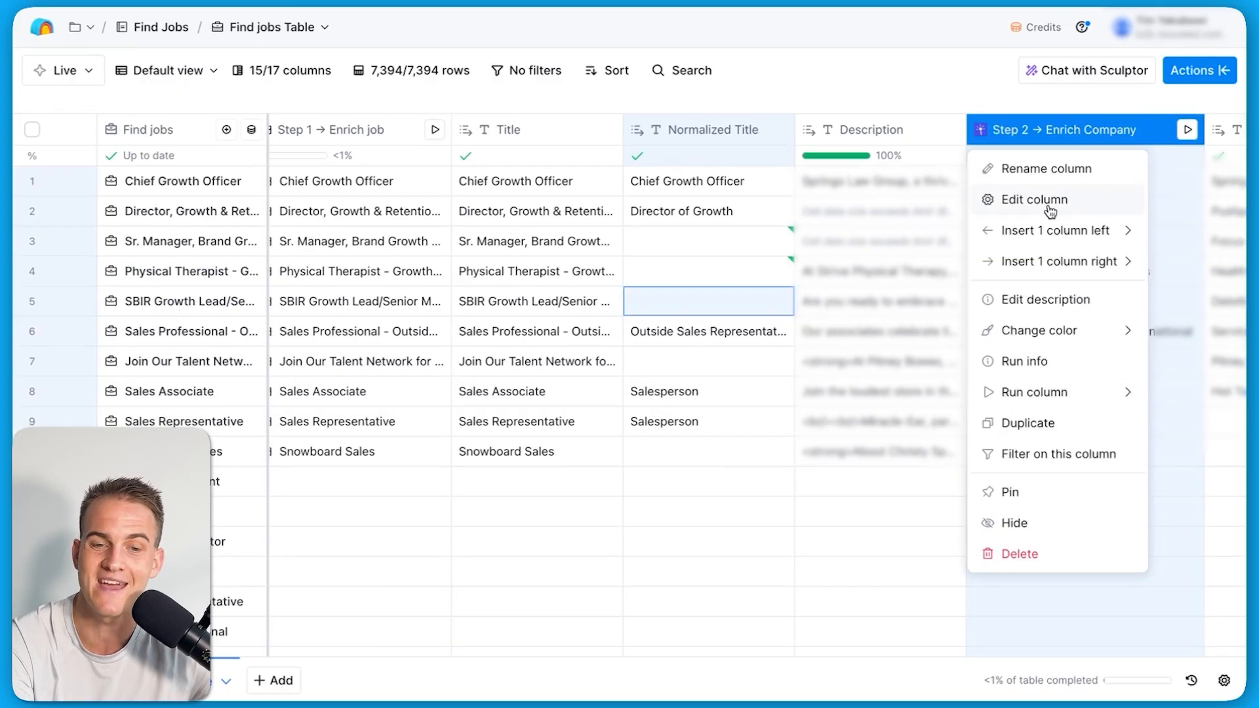
click(1049, 200)
scroll(1045, 262, down, 4)
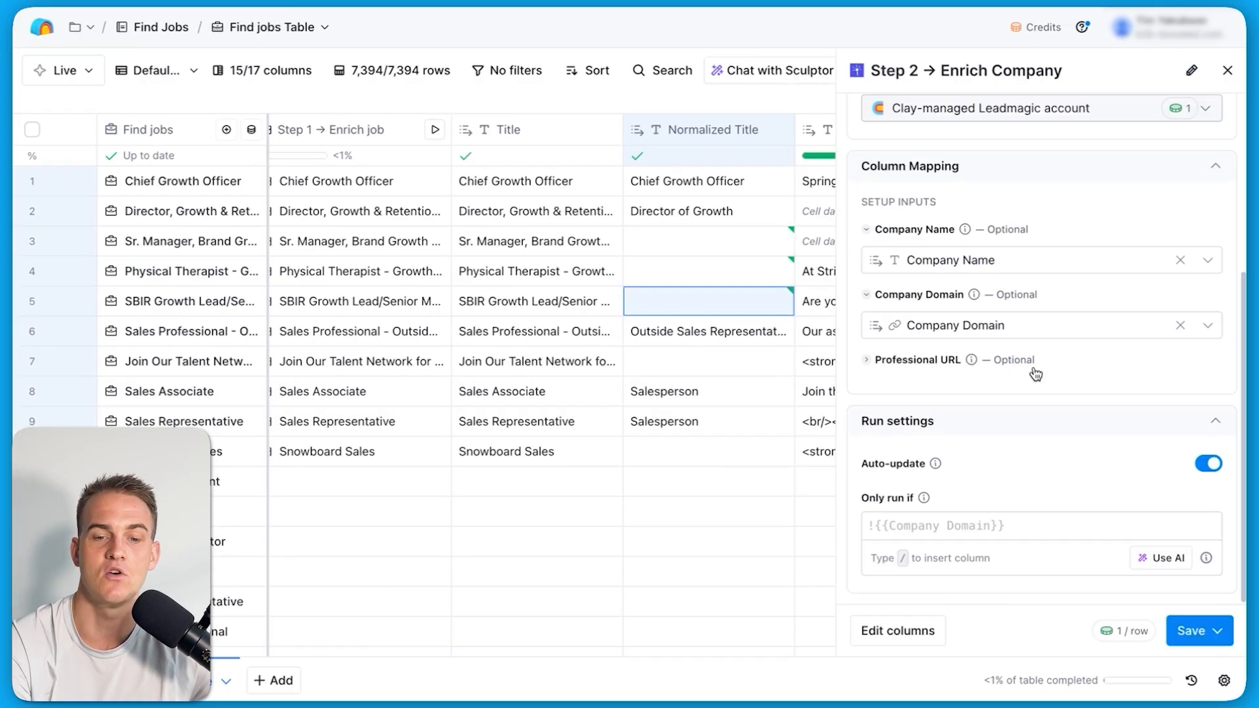
click(1167, 559)
text(onl)
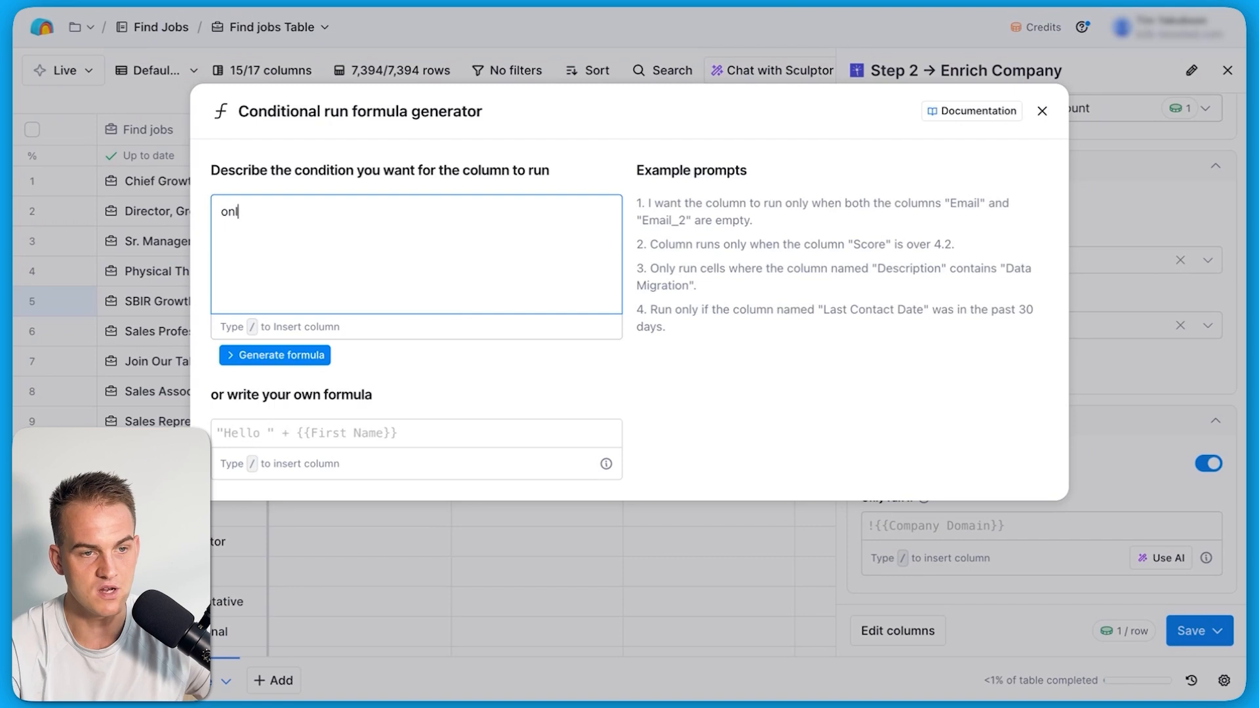
text(y run if /)
click(363, 452)
text(is not empty)
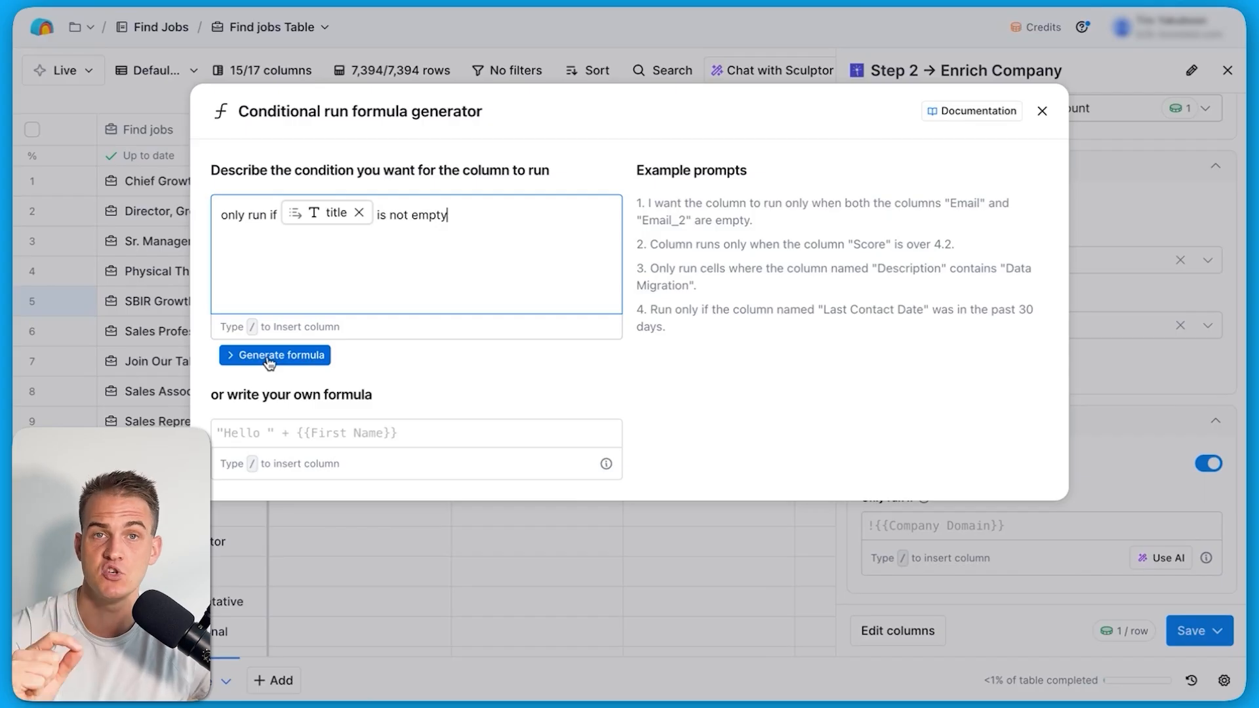
click(271, 355)
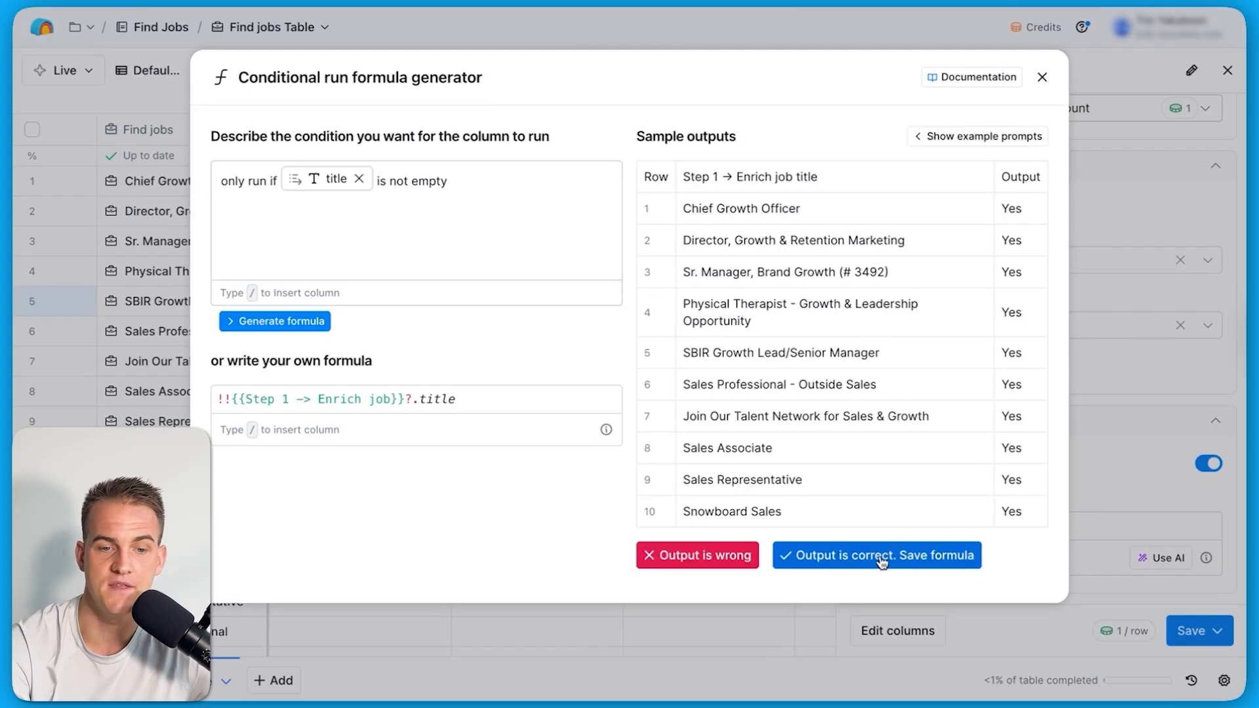
click(907, 556)
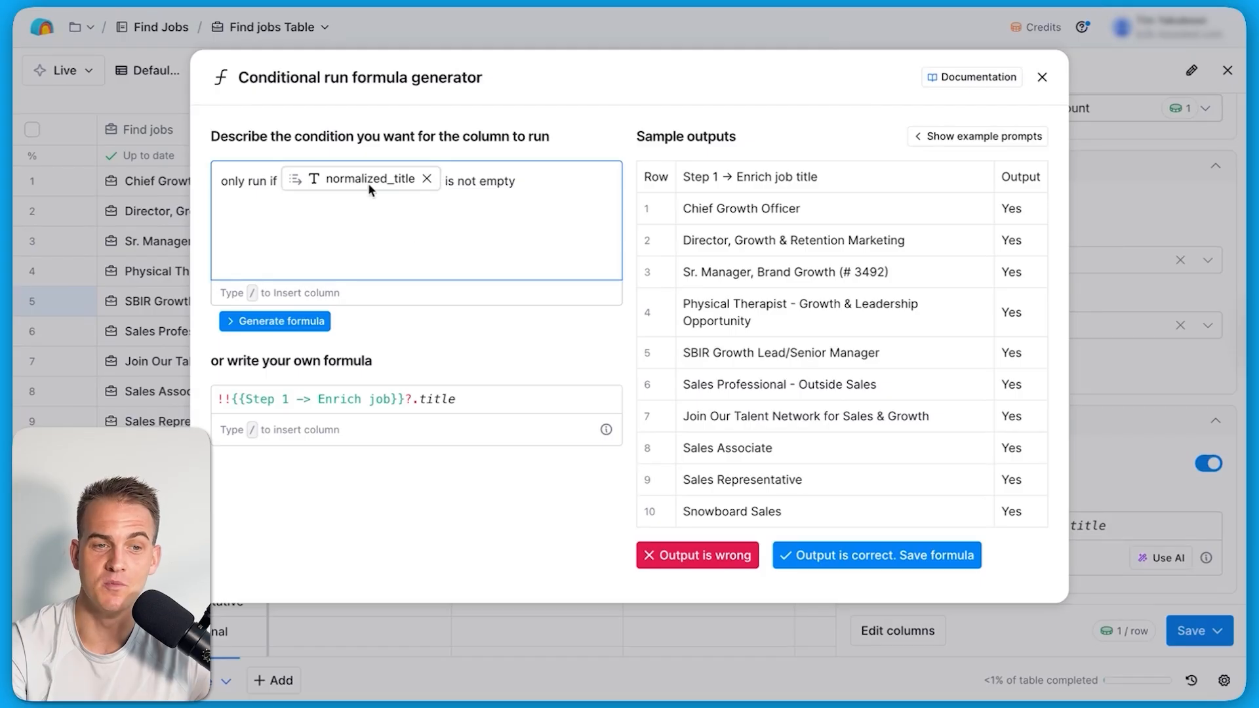
Regenerate the run condition using normalized_title instead of title, save the formula, and save and run the Enrich Company column on 10 rows
click(314, 320)
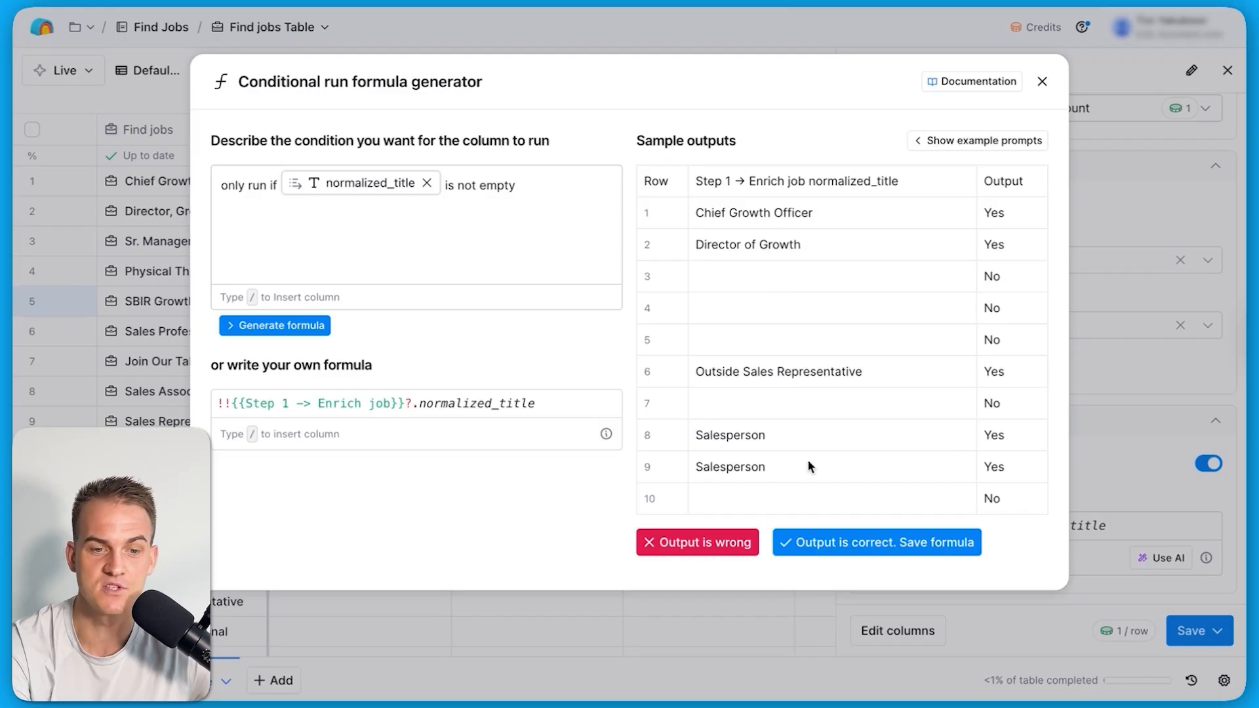
click(831, 542)
click(1204, 635)
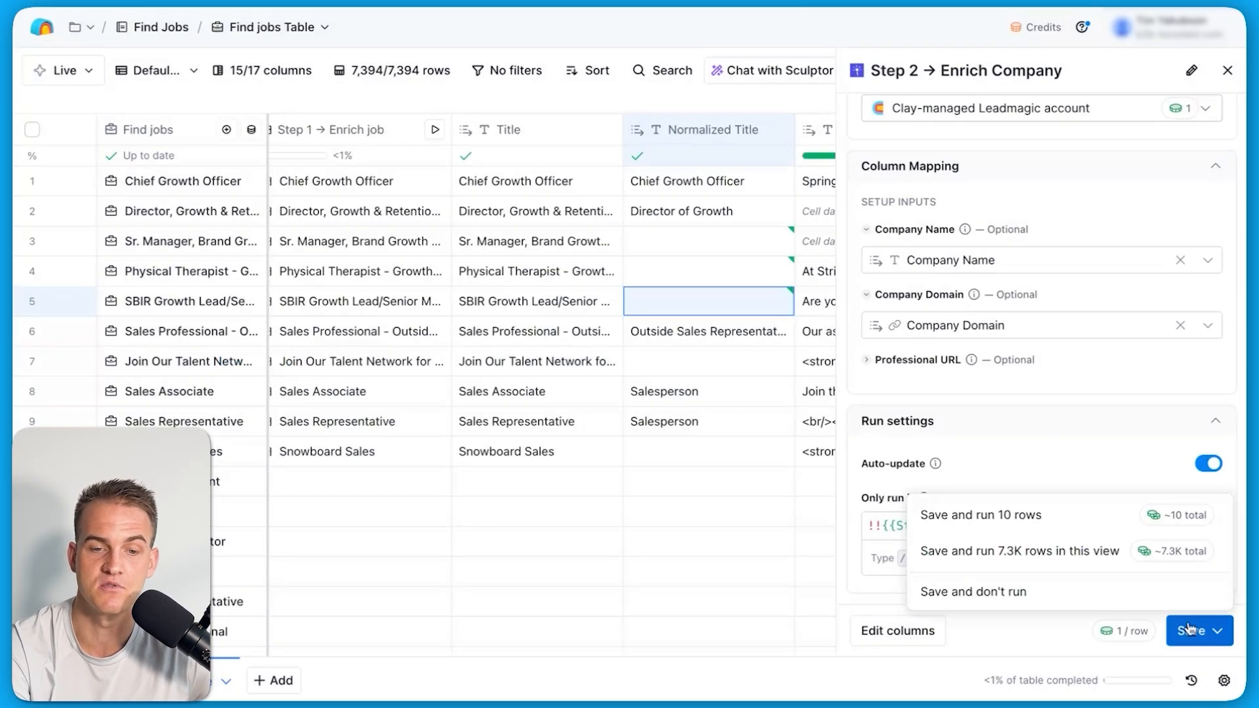
click(1060, 514)
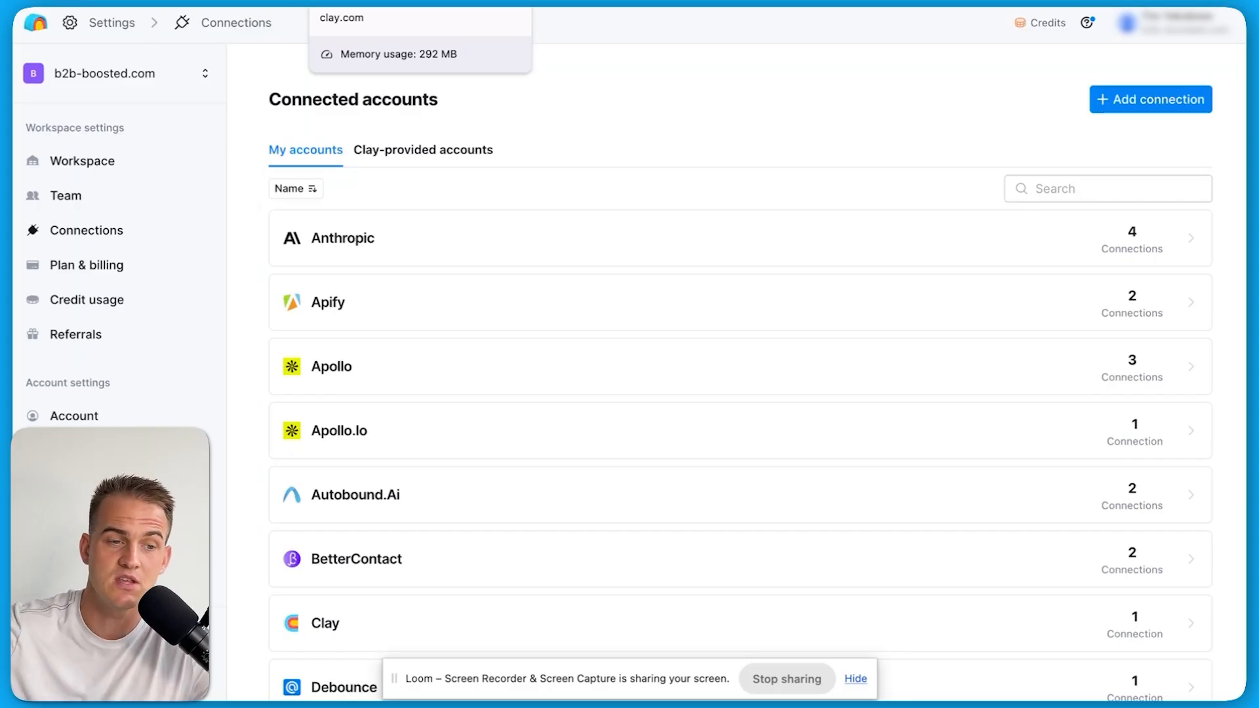
Look through the connected accounts, view OpenAI's form for adding an API key, and return to the list without adding a connection
scroll(449, 236, down, 5)
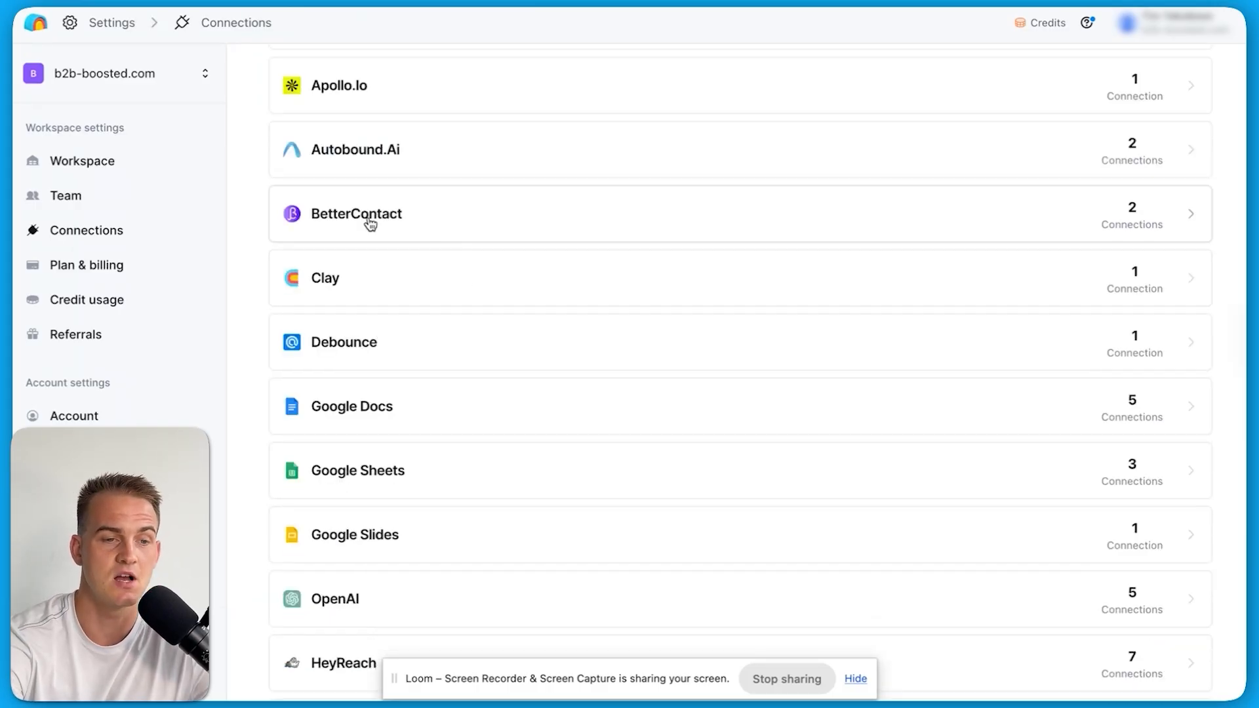
scroll(365, 234, down, 6)
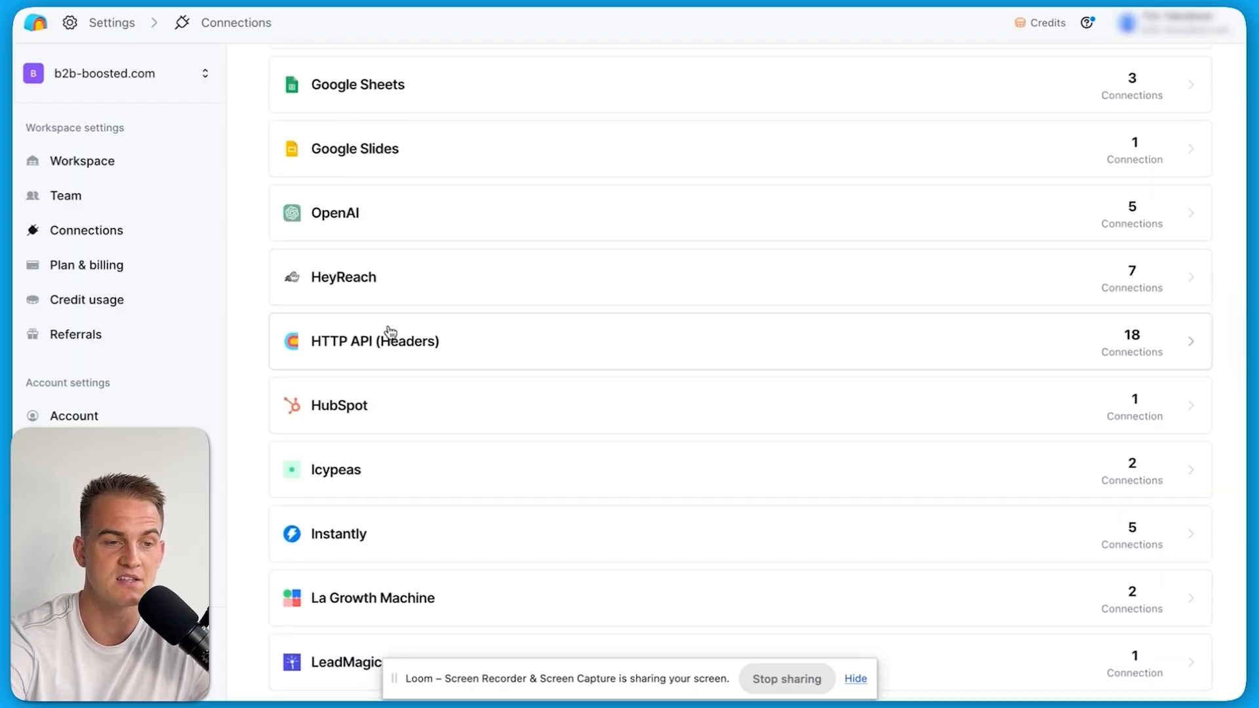
click(353, 217)
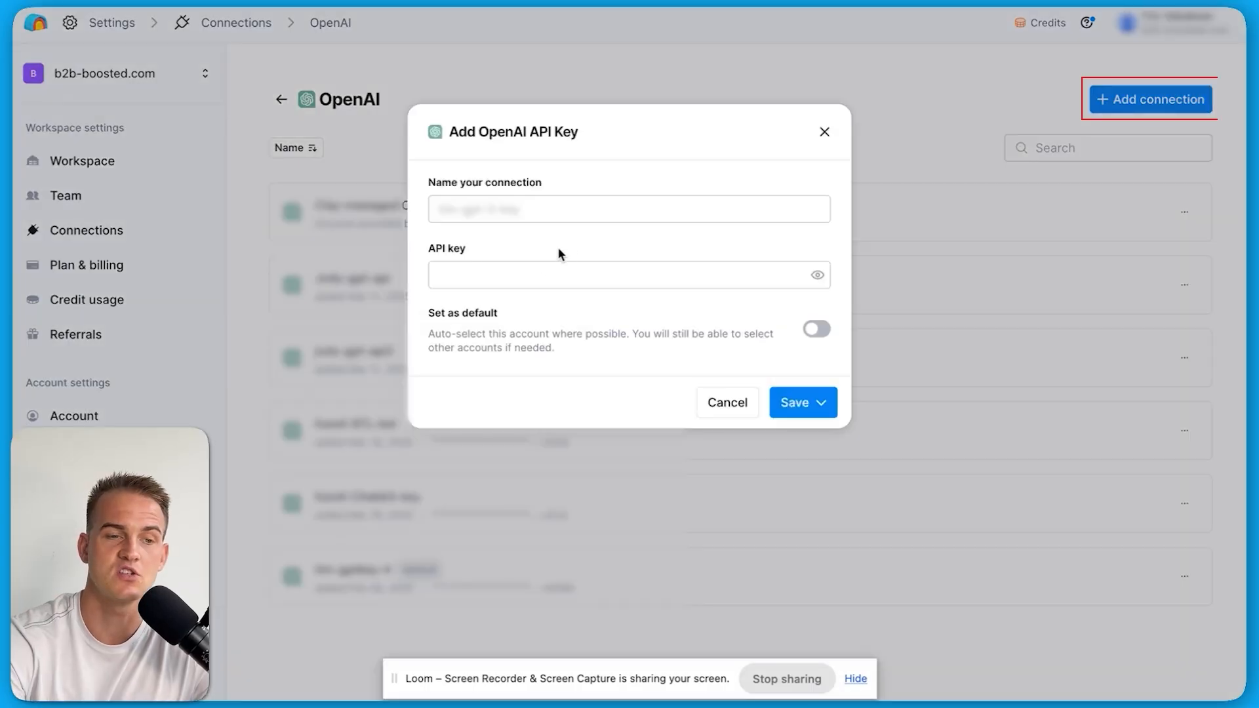
click(824, 135)
click(289, 113)
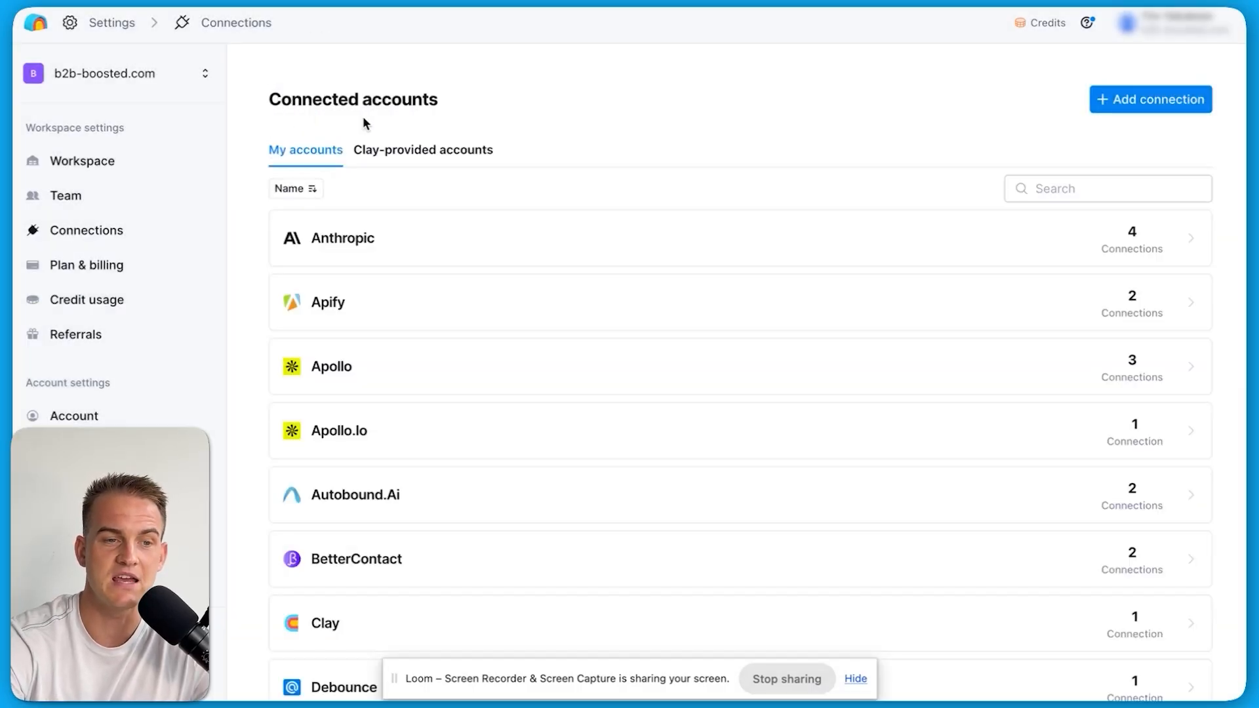
Look through the full list of connected accounts down to Zenrows and return to its beginning
scroll(413, 472, down, 2)
scroll(415, 475, up, 2)
scroll(415, 475, down, 7)
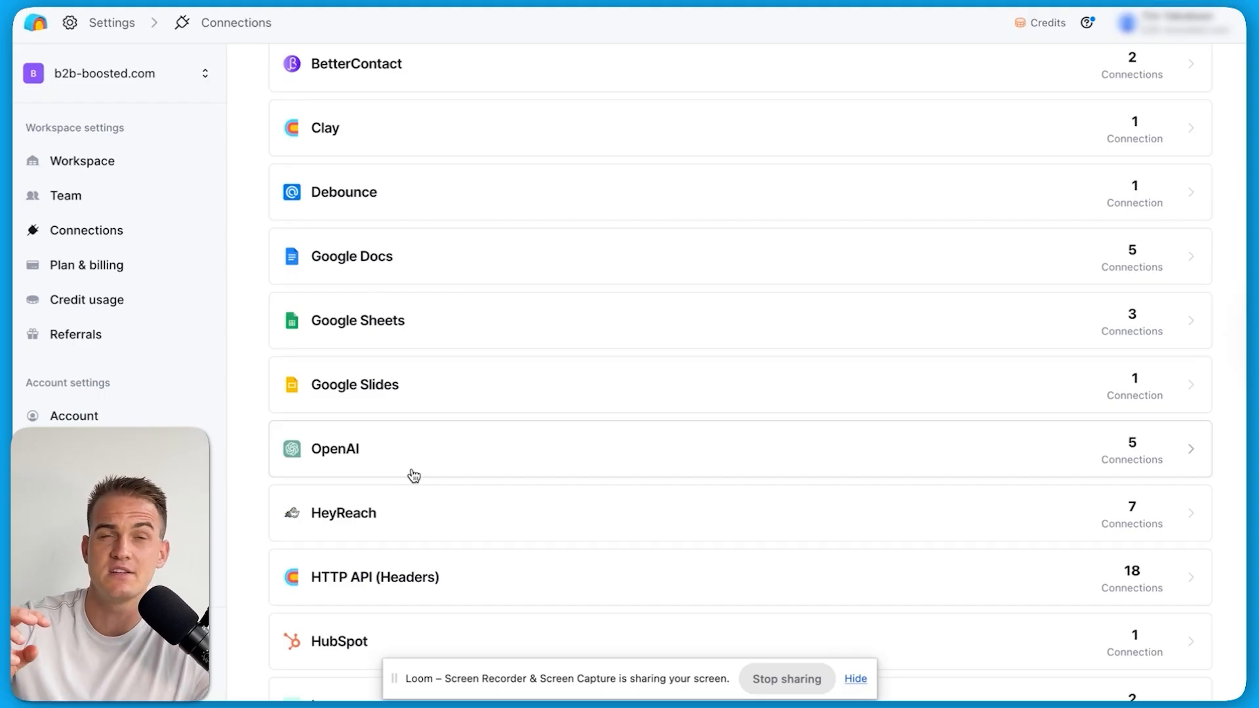
scroll(414, 476, down, 15)
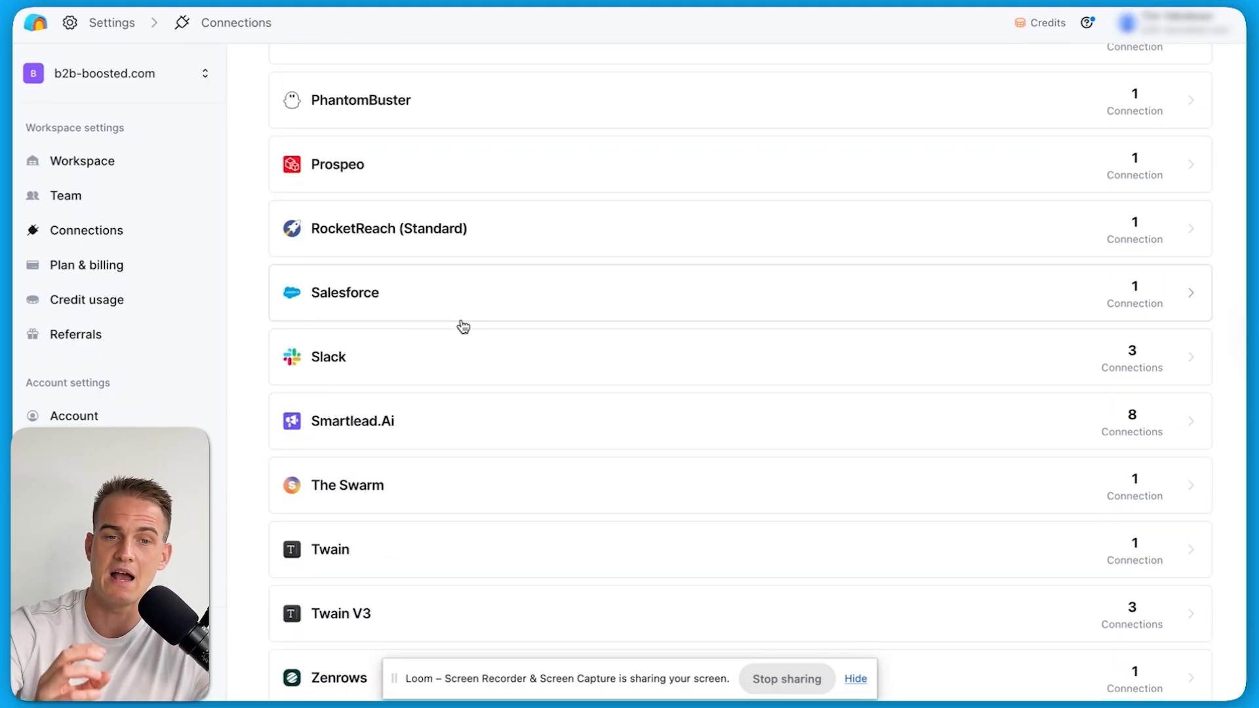
scroll(463, 326, up, 20)
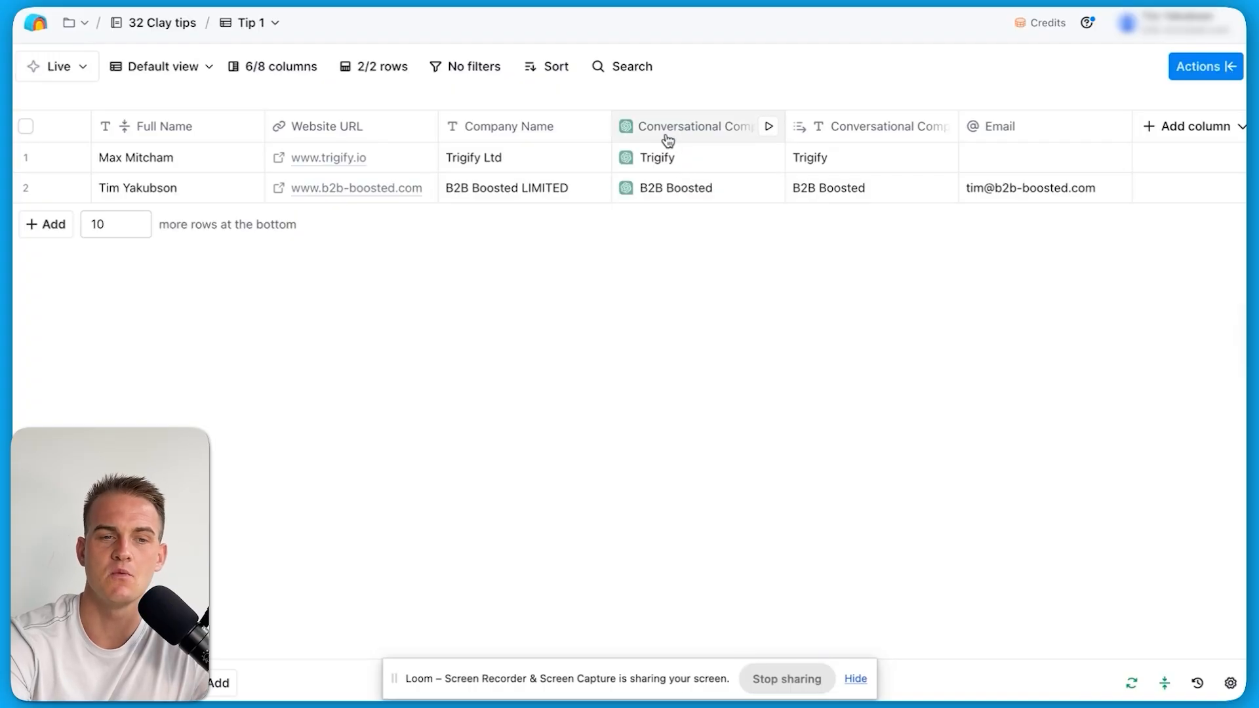
Review the model and account of the Tip 1 table's Conversational Company column and save its configuration
click(675, 128)
click(681, 199)
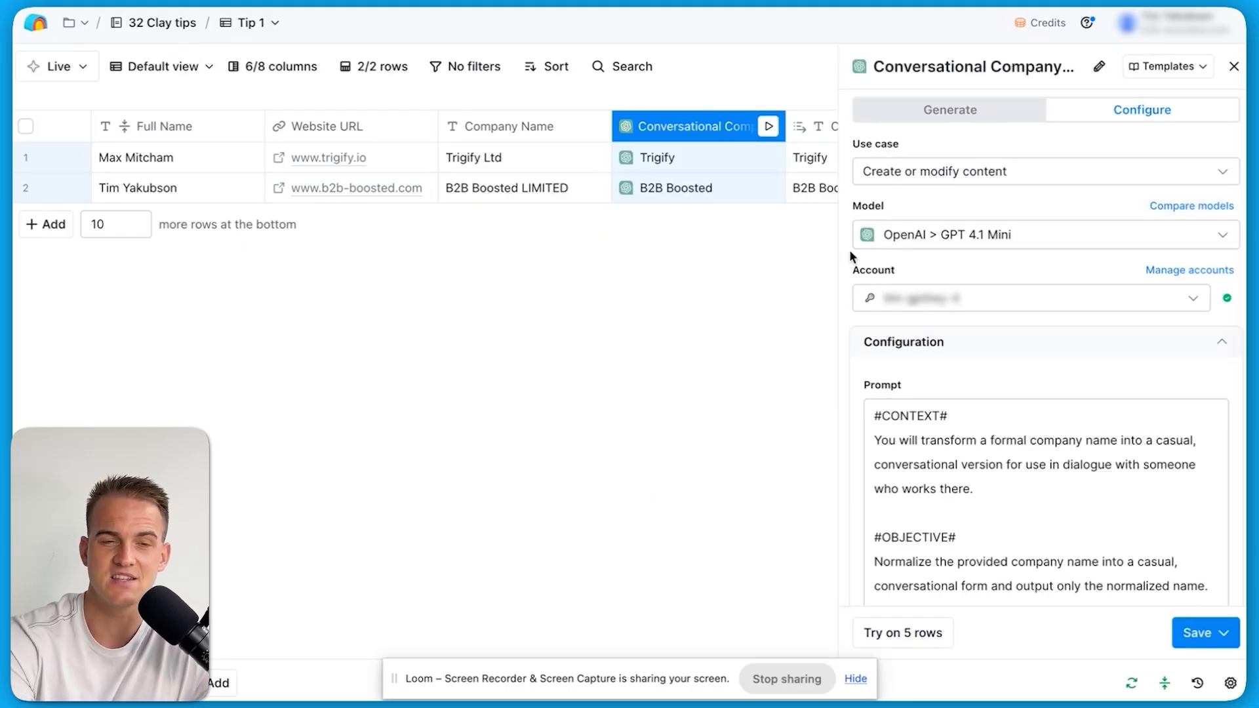
click(1202, 630)
click(1092, 597)
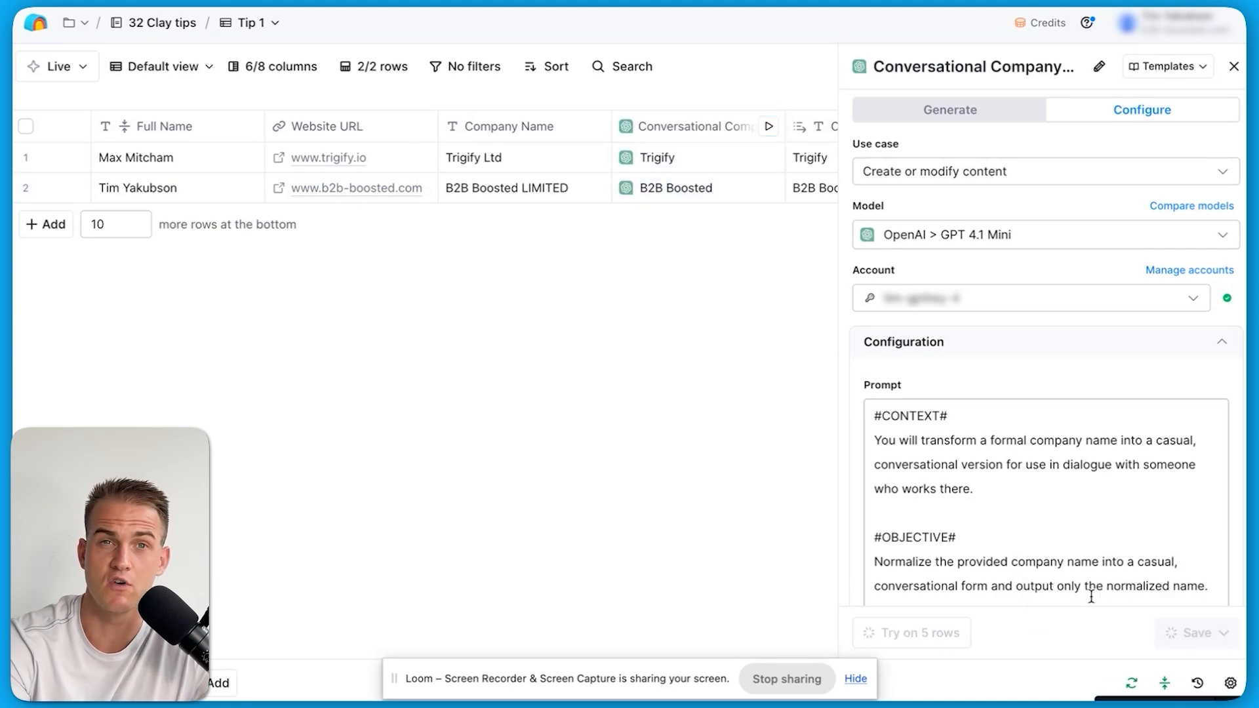
click(771, 158)
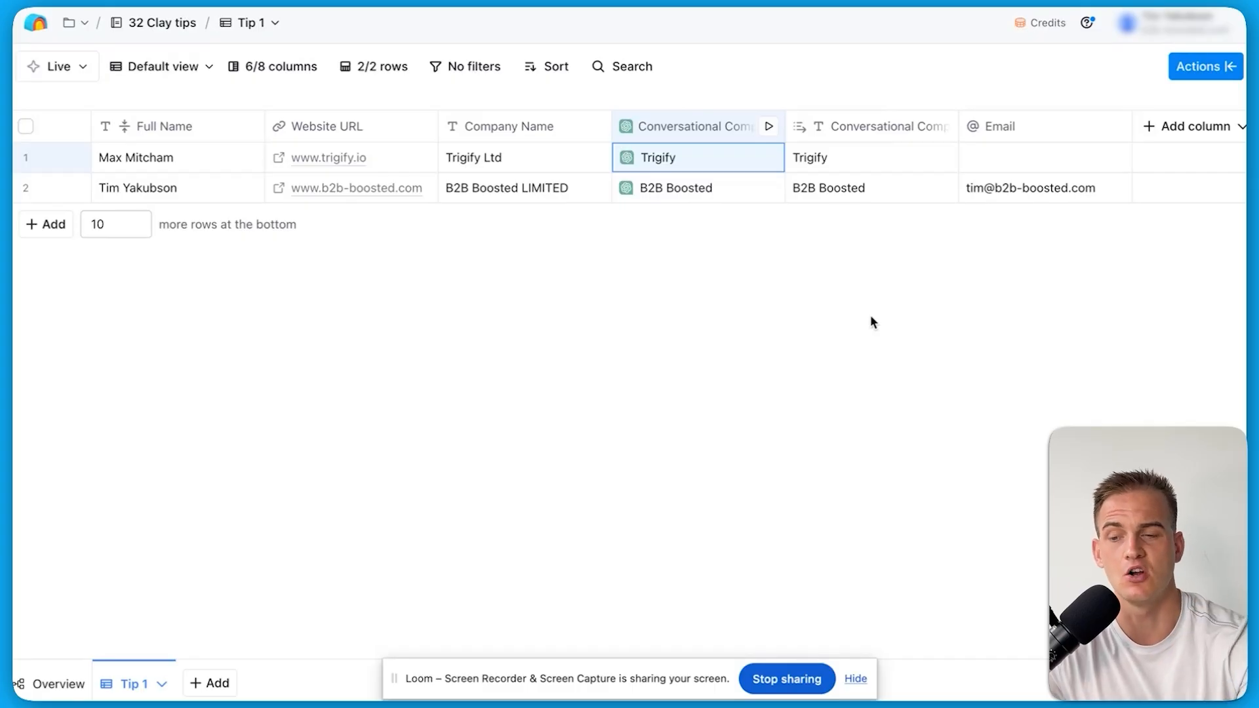
click(211, 687)
click(472, 452)
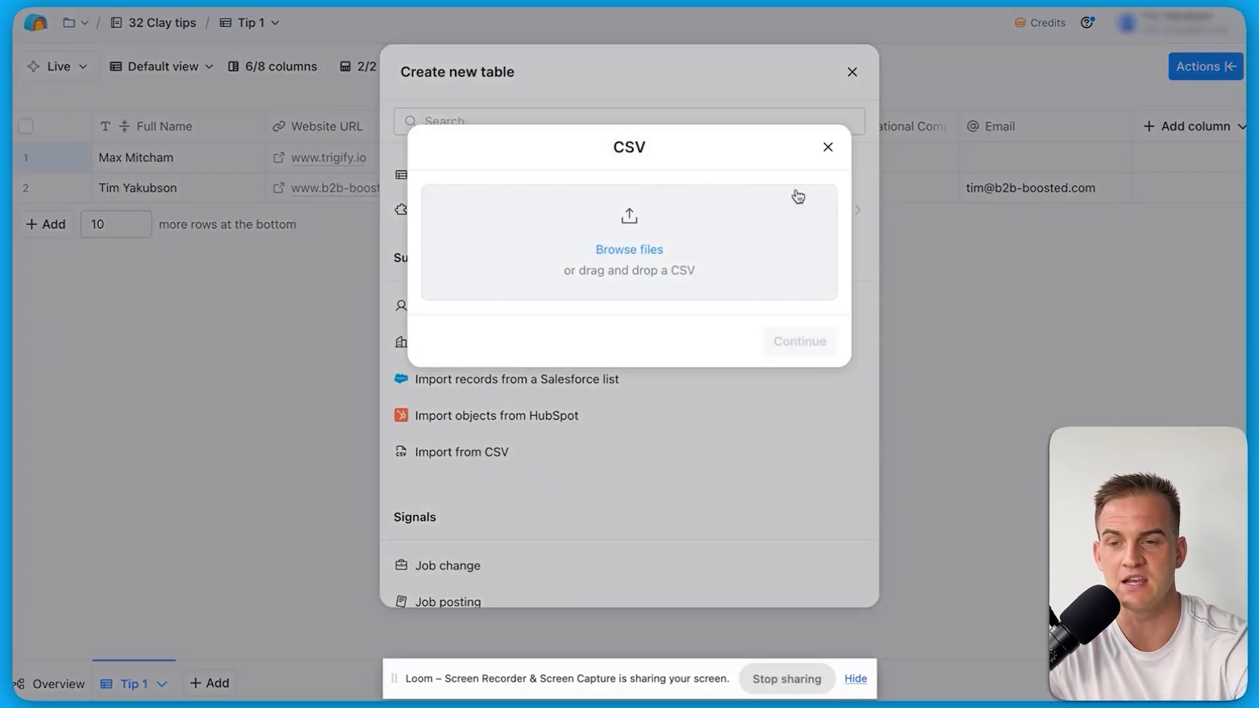
click(827, 148)
click(851, 75)
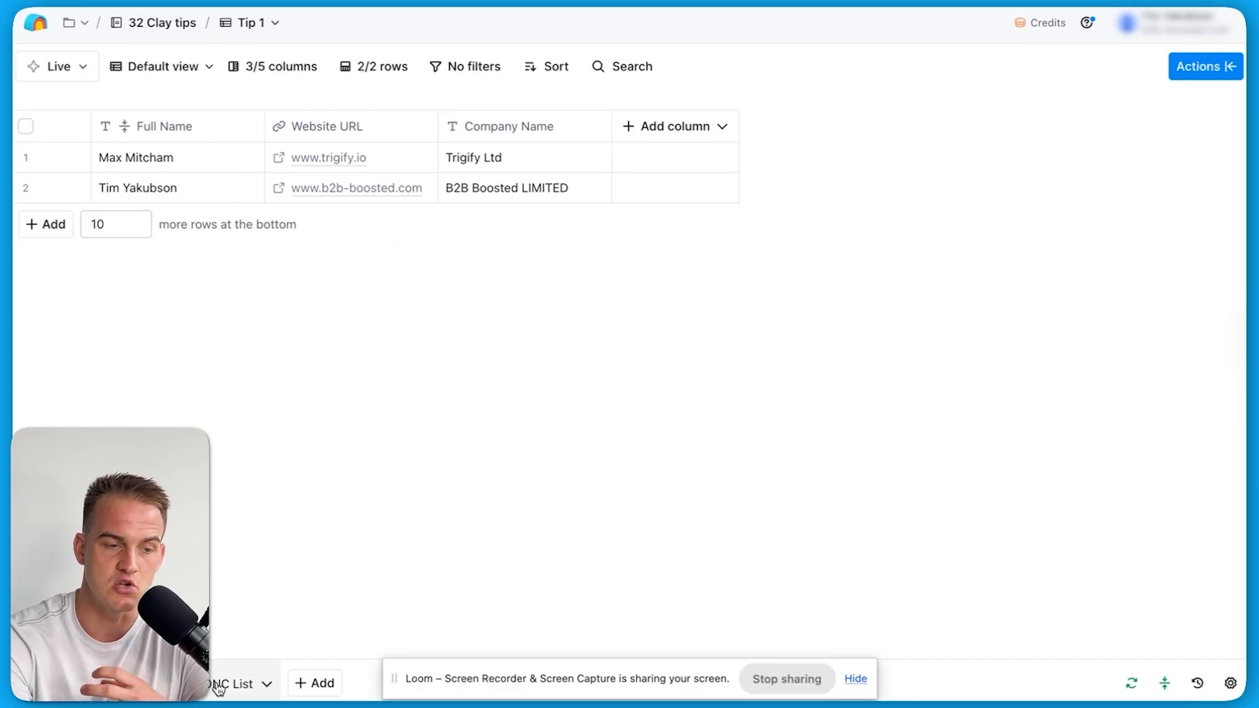
Add the Lookup Multiple Rows in Other Table enrichment to the Tip 1 table and set DNC List as the table to search
click(249, 683)
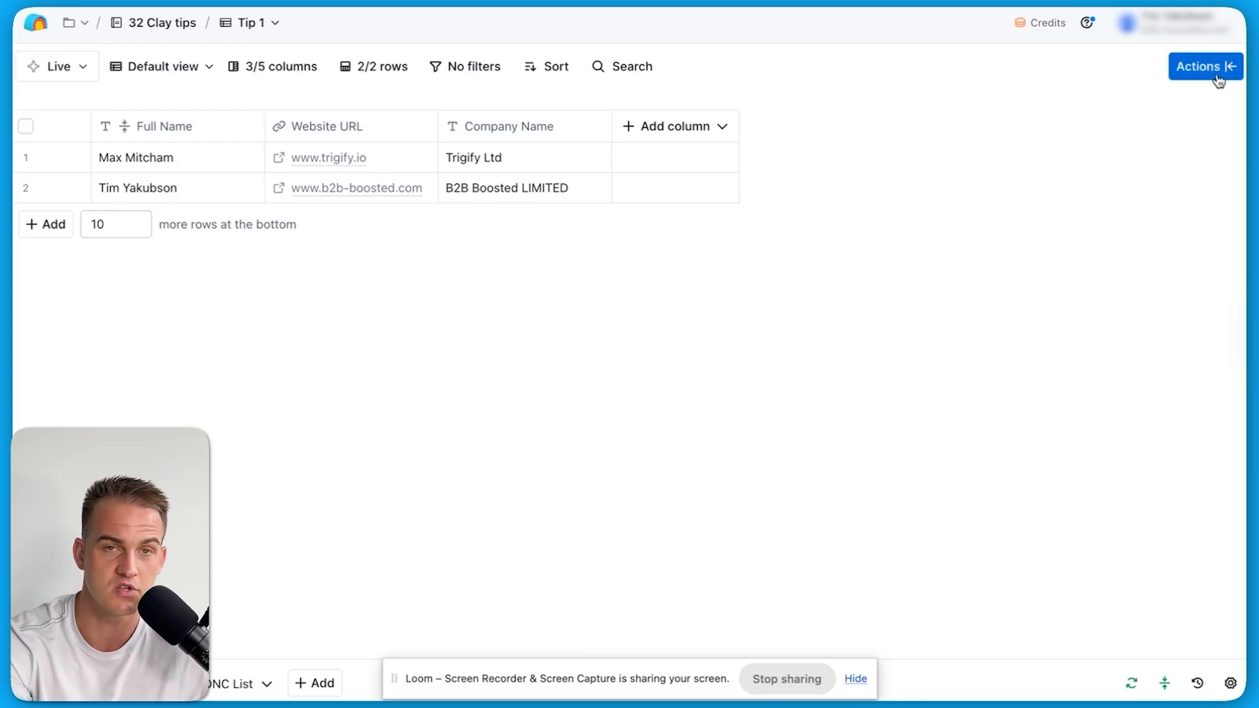
click(1189, 76)
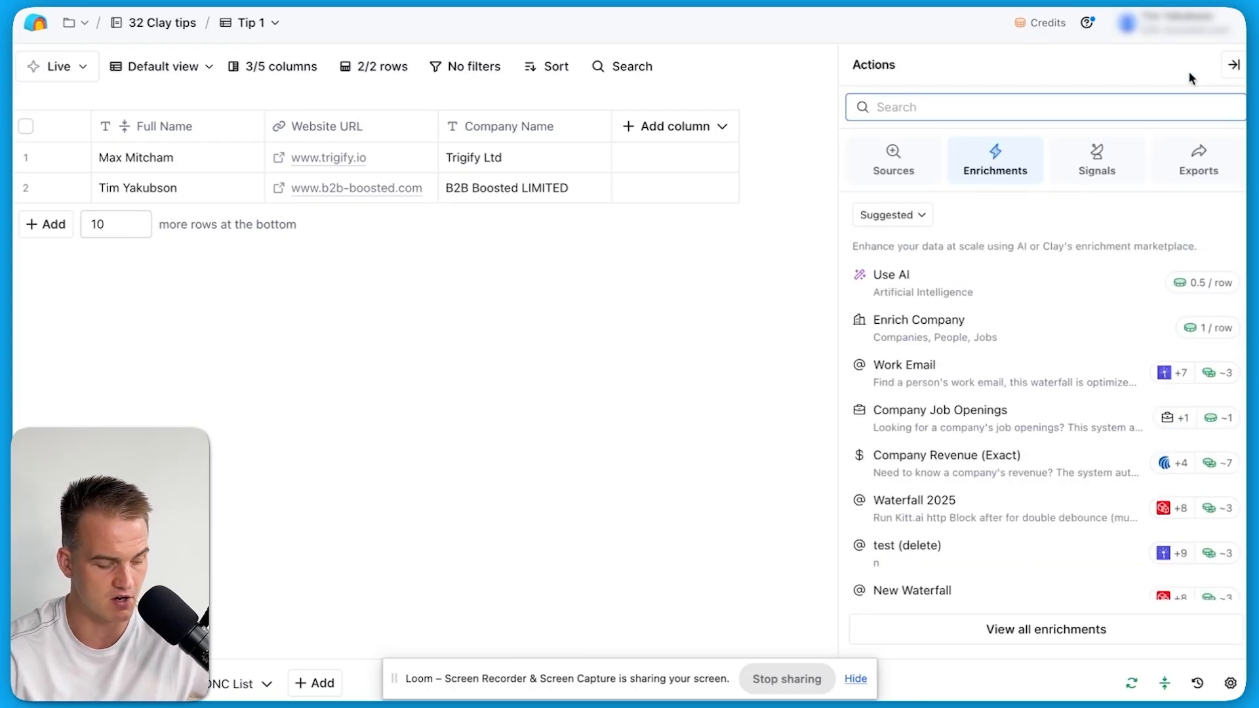
text(lookup multiple rows)
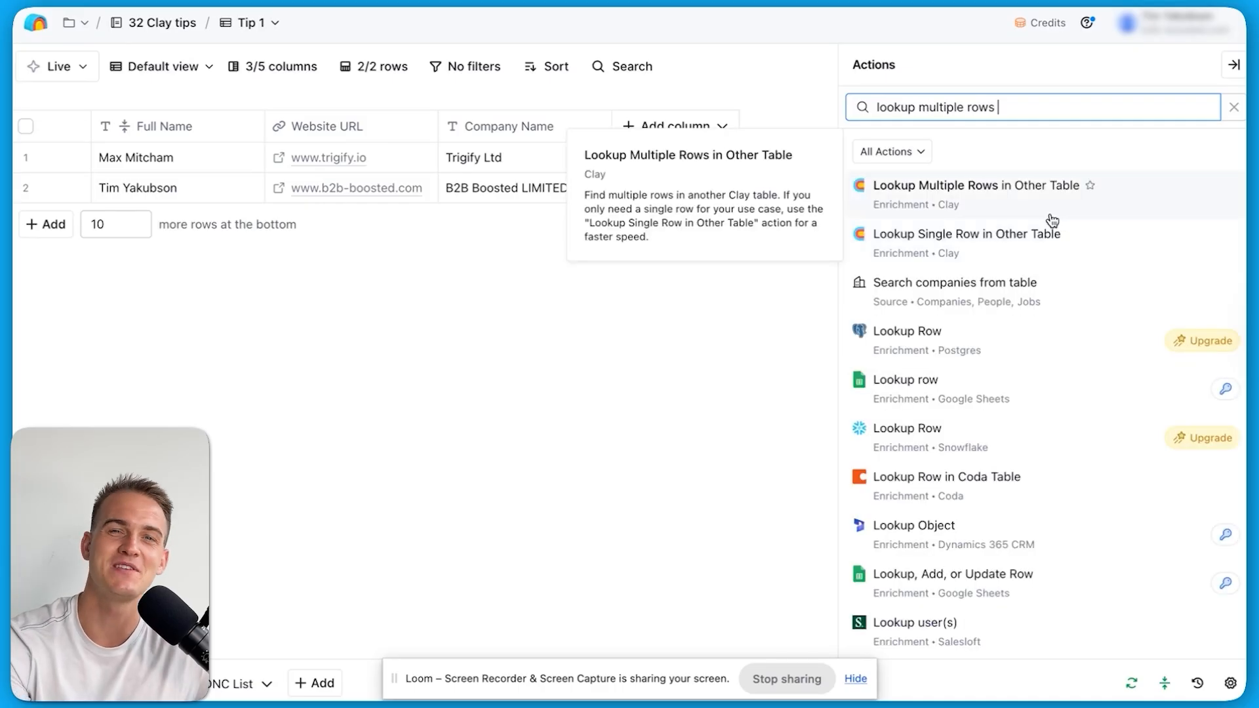
click(970, 207)
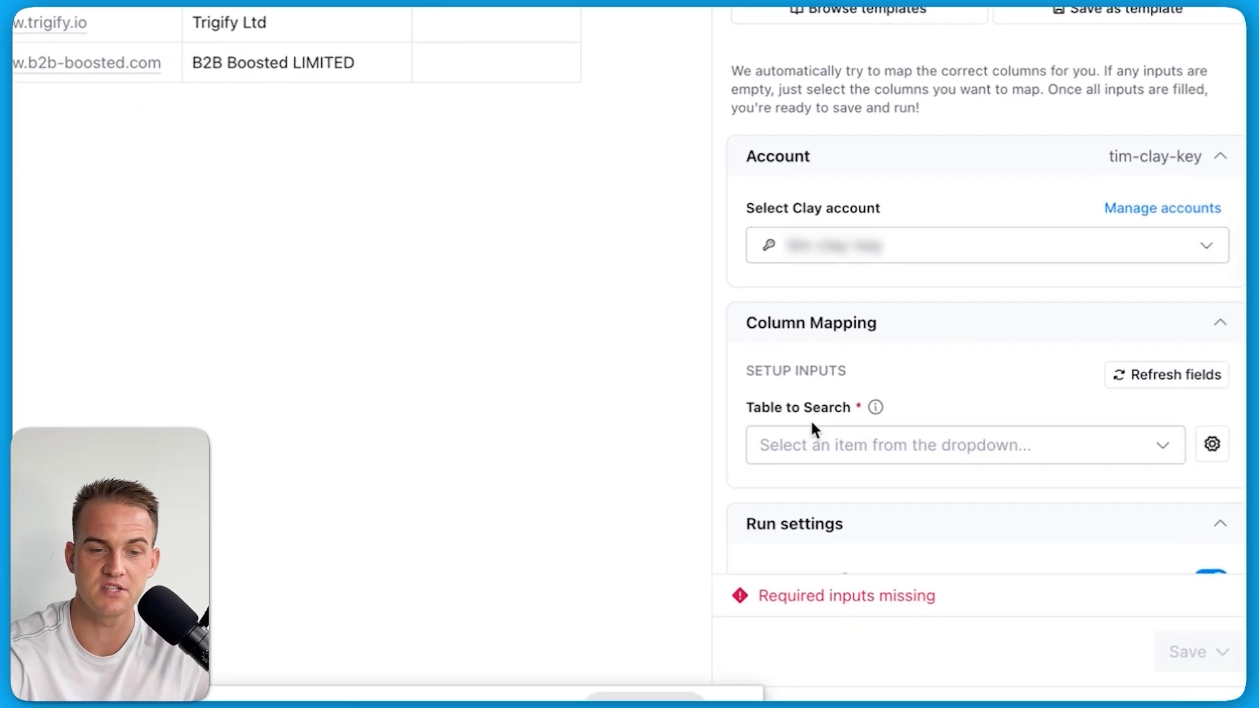
click(914, 542)
text(DNC list)
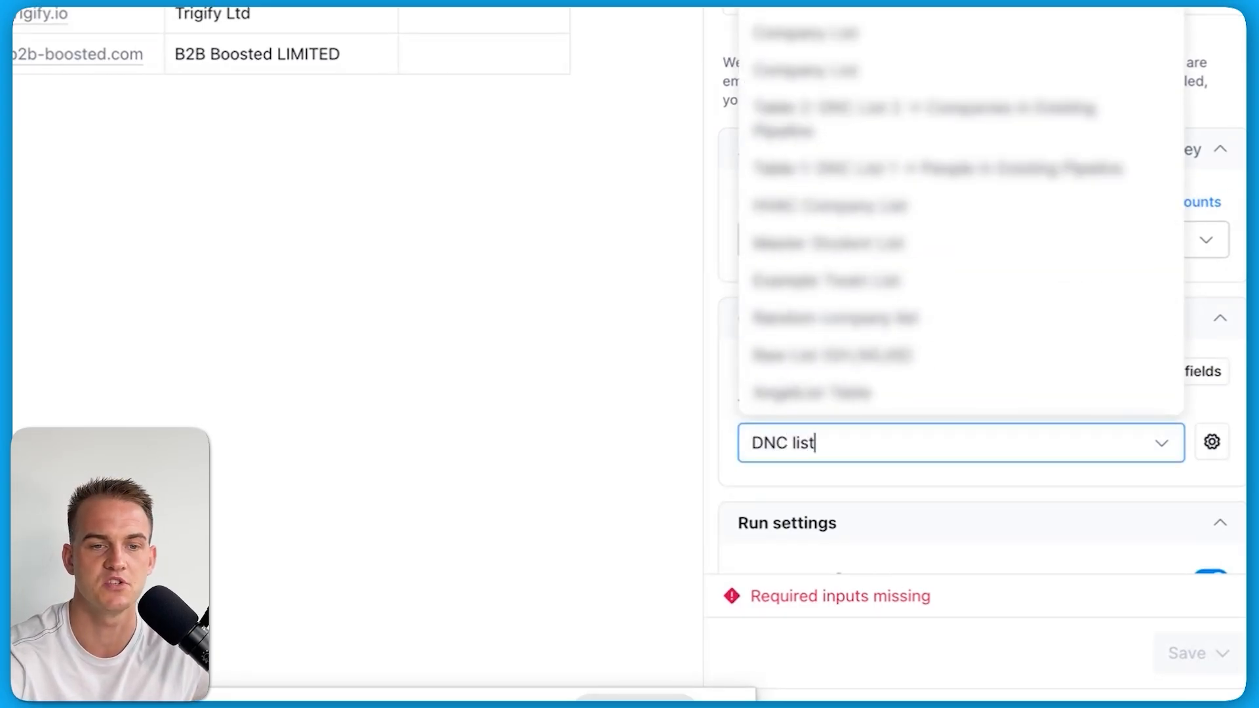
key(Return)
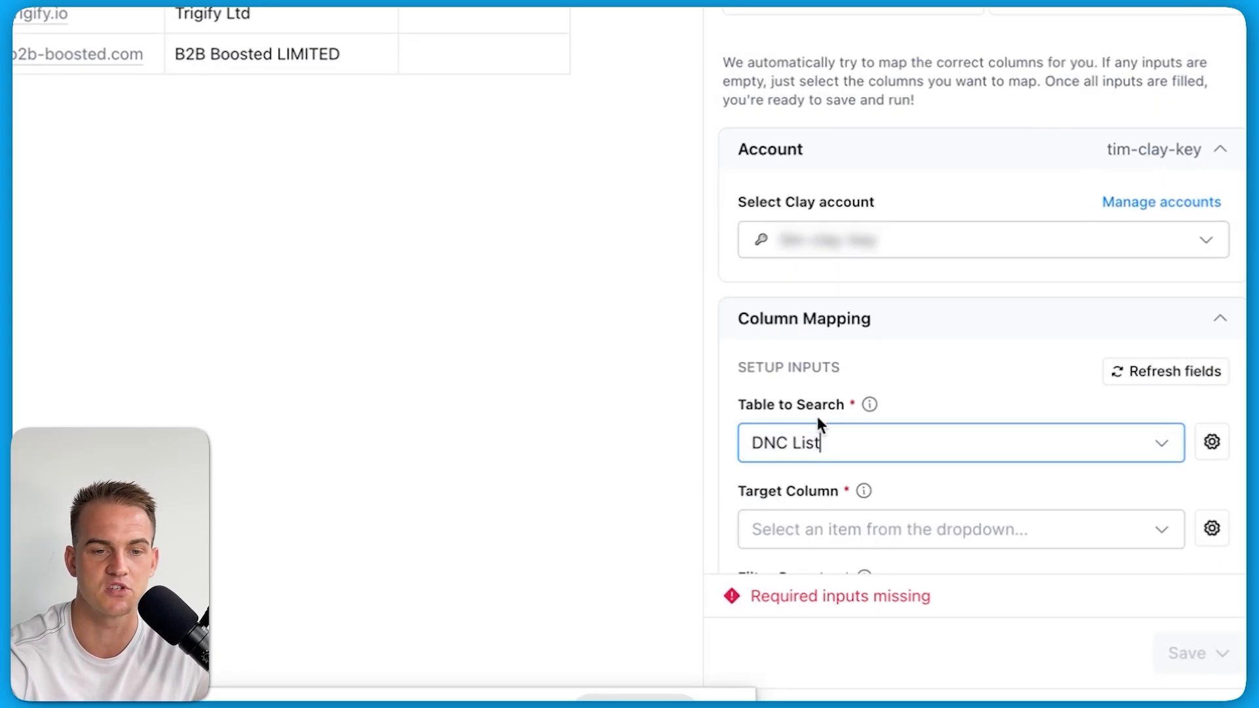
Set the lookup's target column to DNC List Company Website URL and its filter operator to Contains
scroll(910, 512, down, 3)
click(885, 375)
click(883, 422)
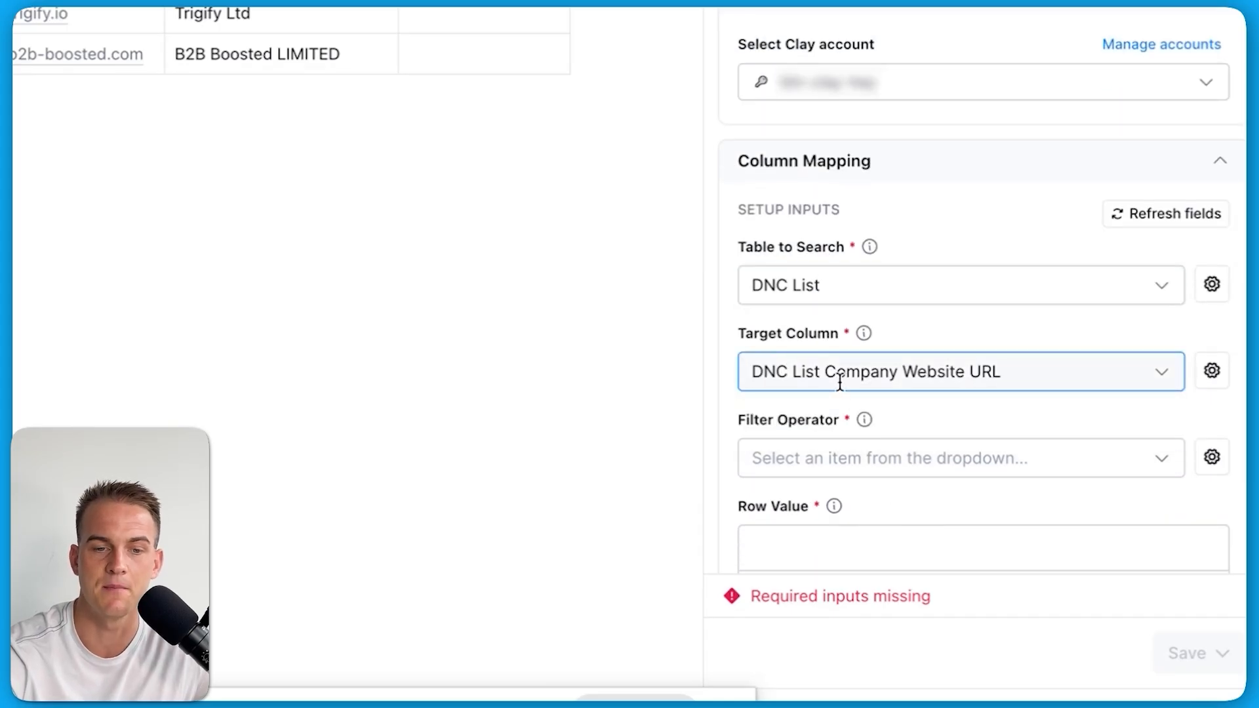
click(915, 455)
click(823, 540)
Use the Website URL column as the lookup's row value, and save and run it on the 2 rows in this view
scroll(821, 537, down, 2)
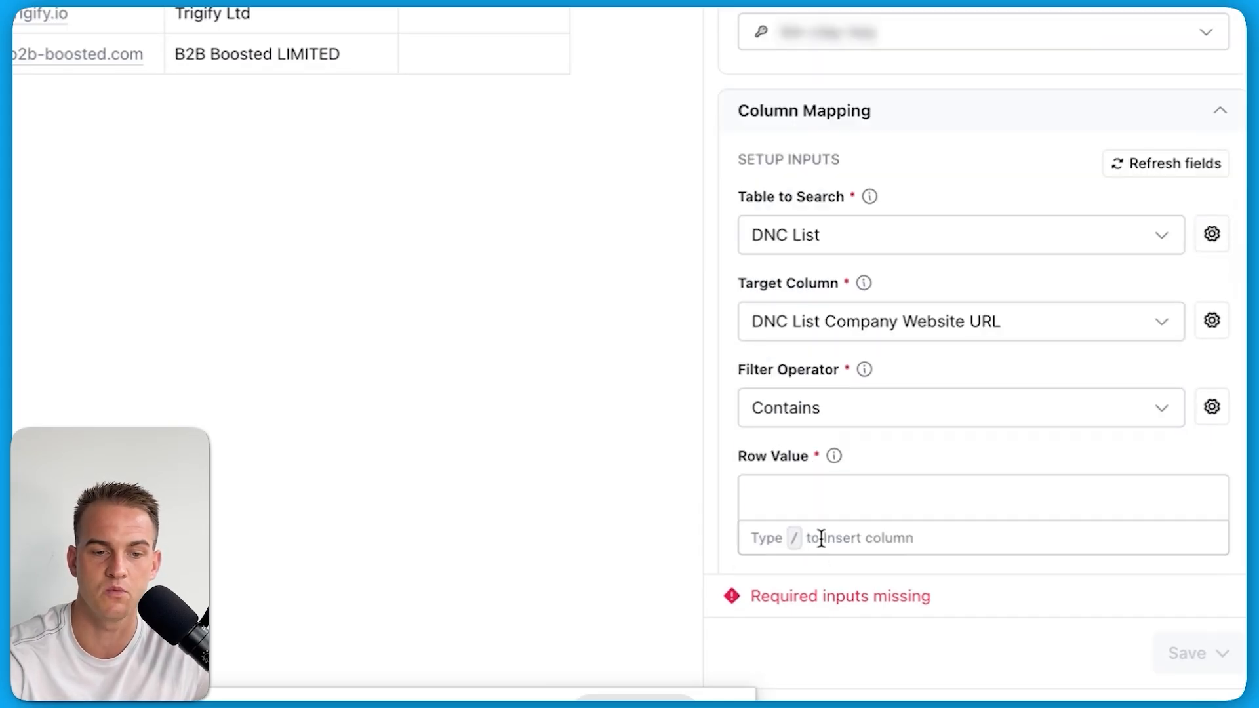
click(826, 508)
text(/)
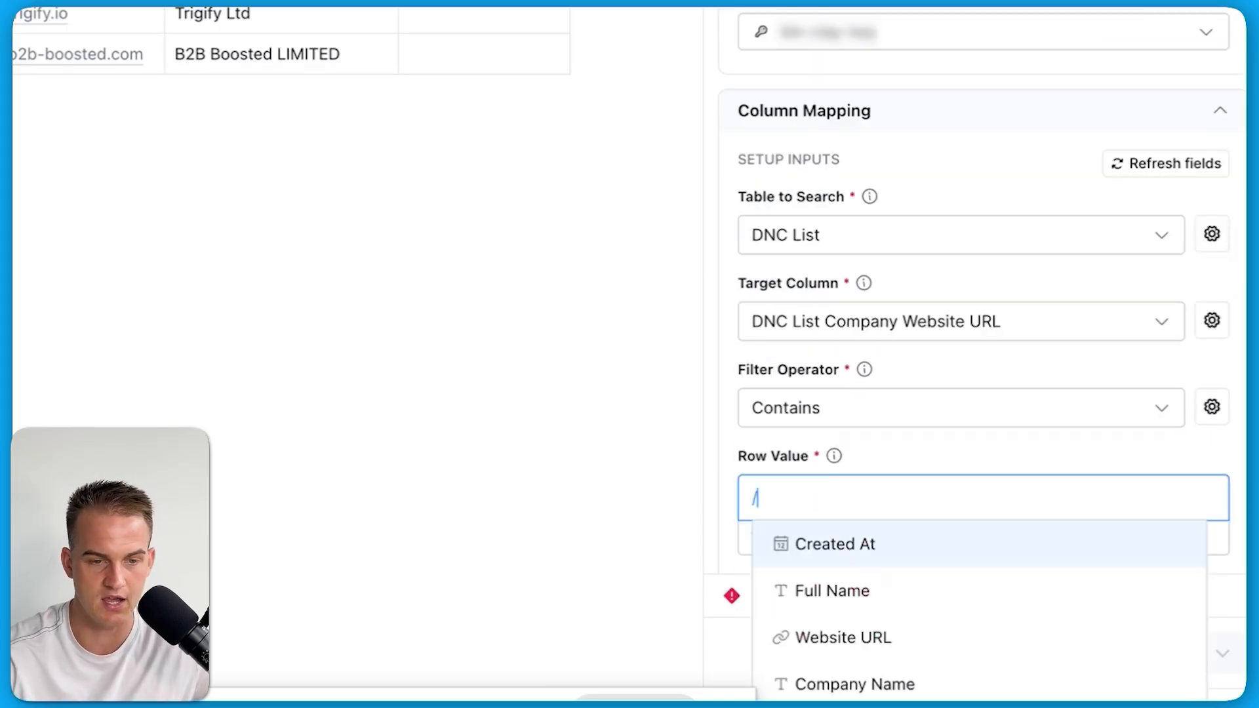
click(868, 634)
click(1179, 654)
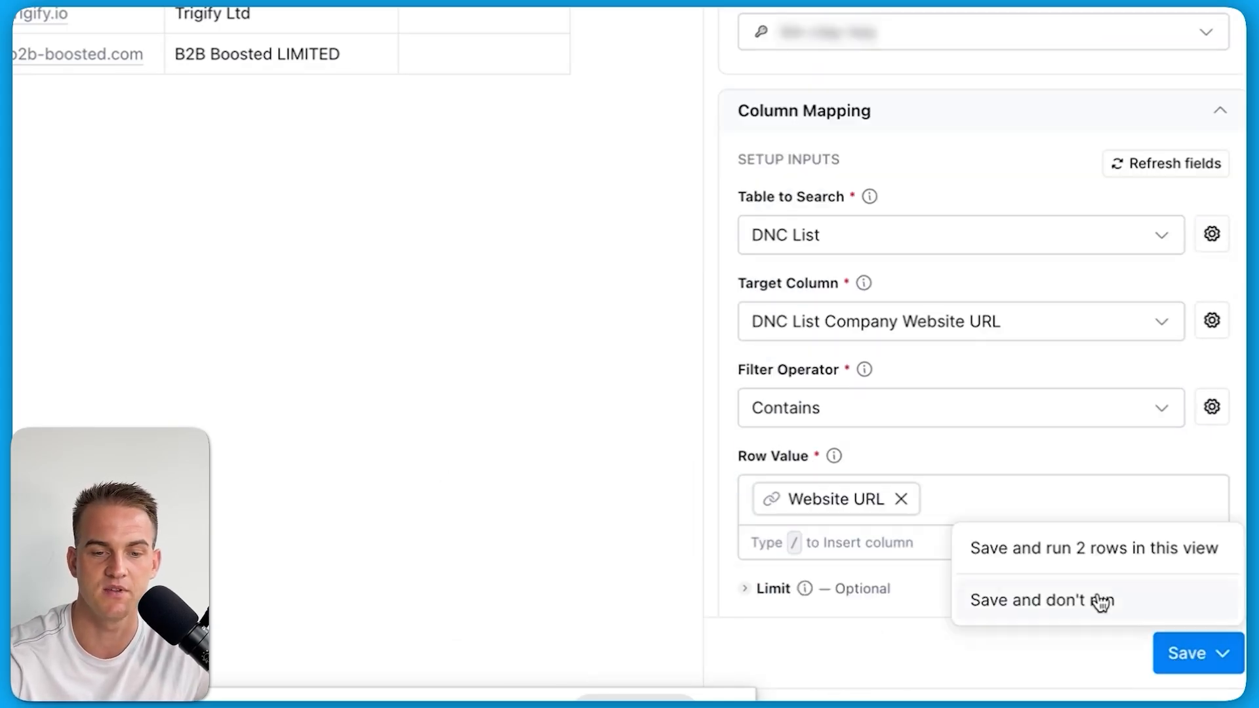
click(1077, 564)
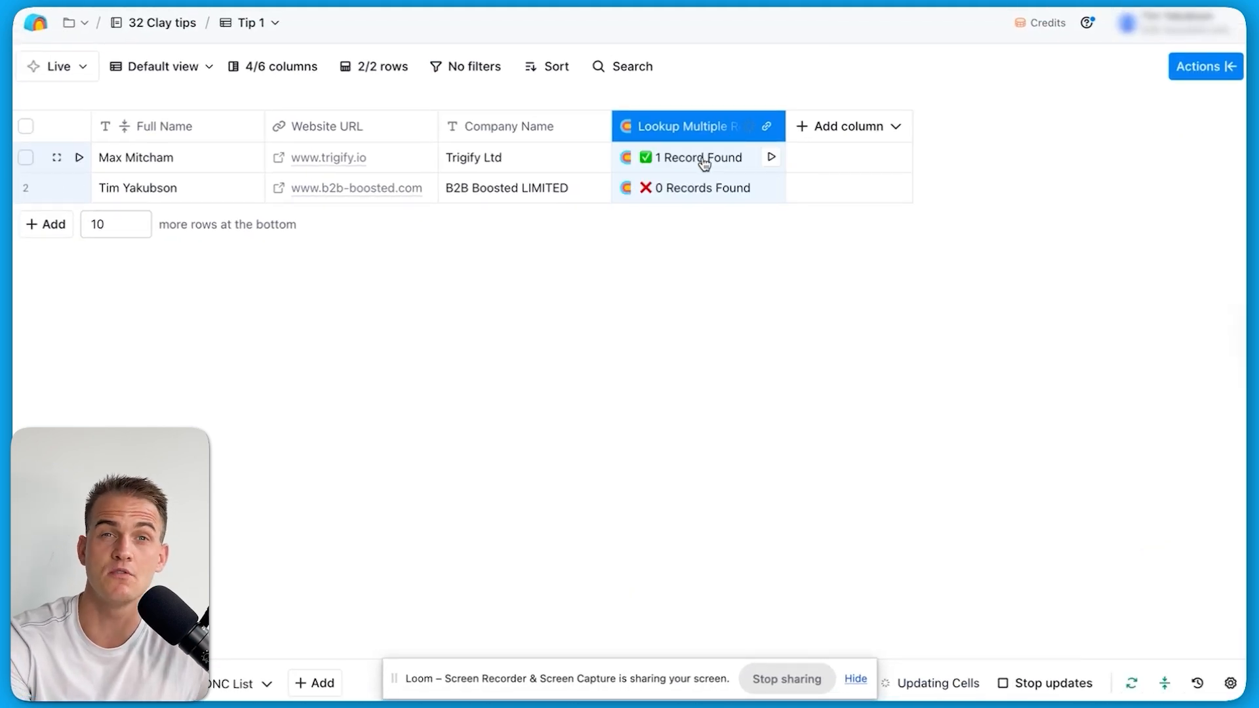
Inspect the first row's lookup record and add Number Of Results as a column
click(703, 163)
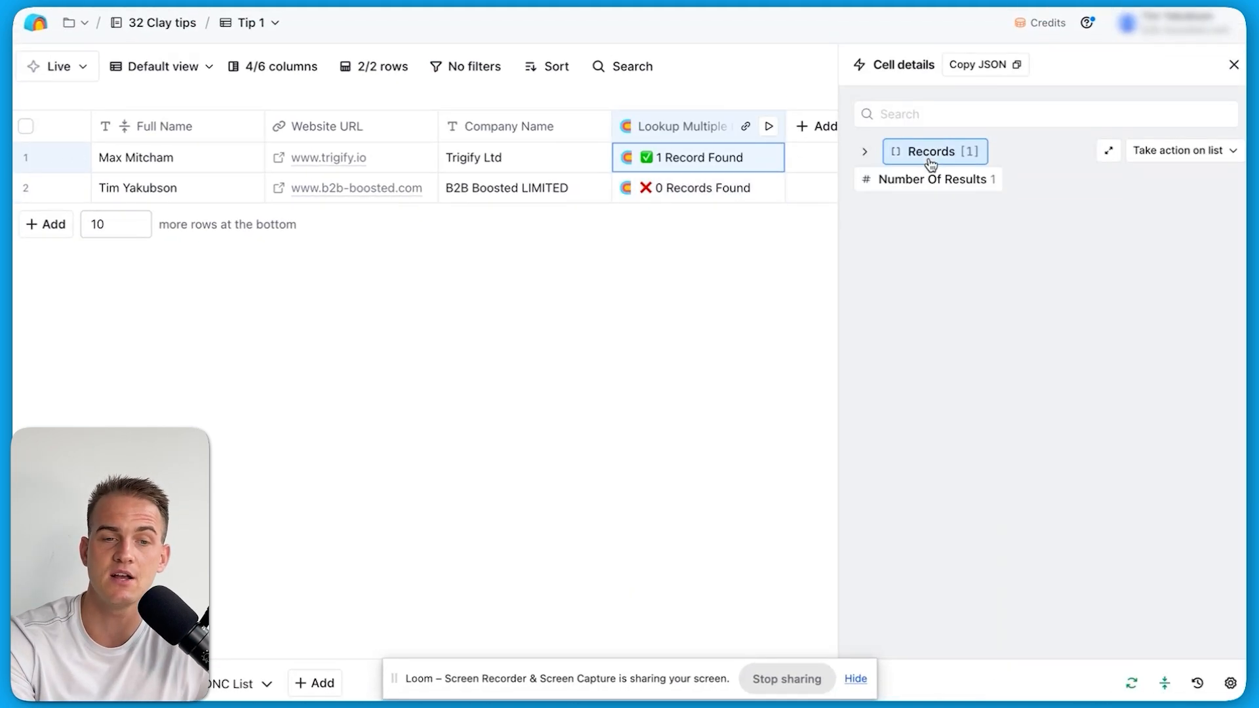
click(931, 162)
click(879, 179)
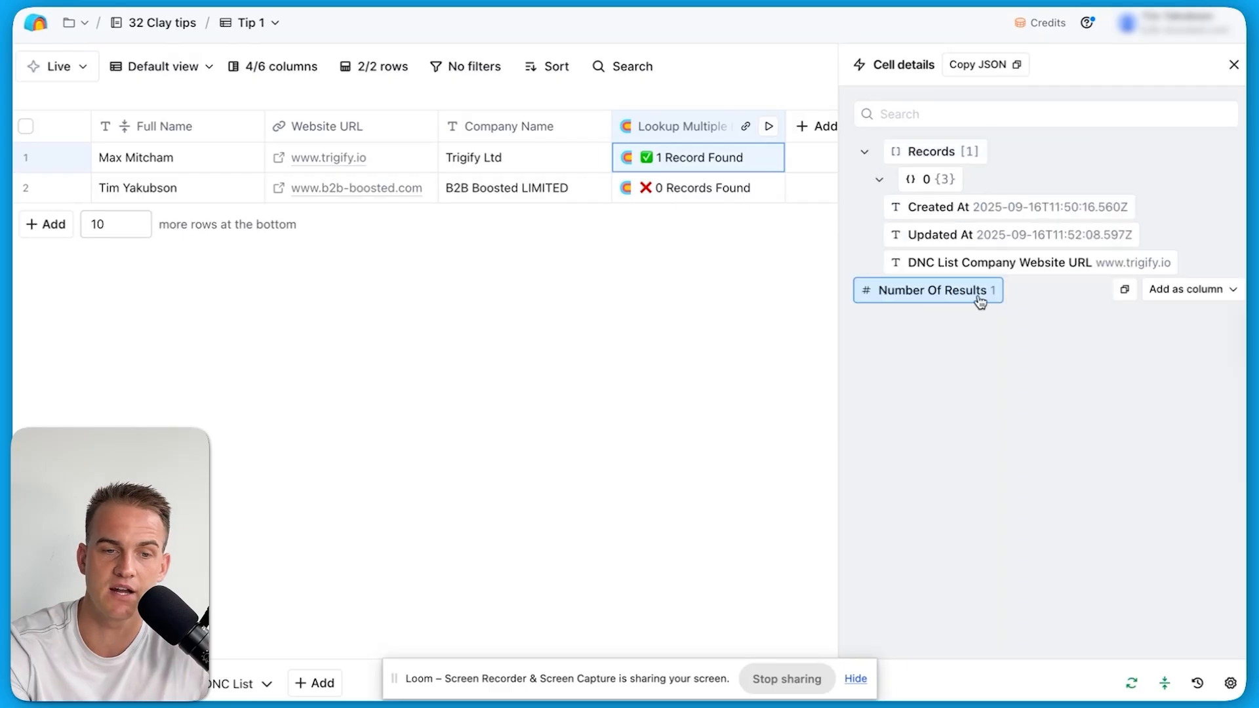
click(1179, 291)
click(1187, 351)
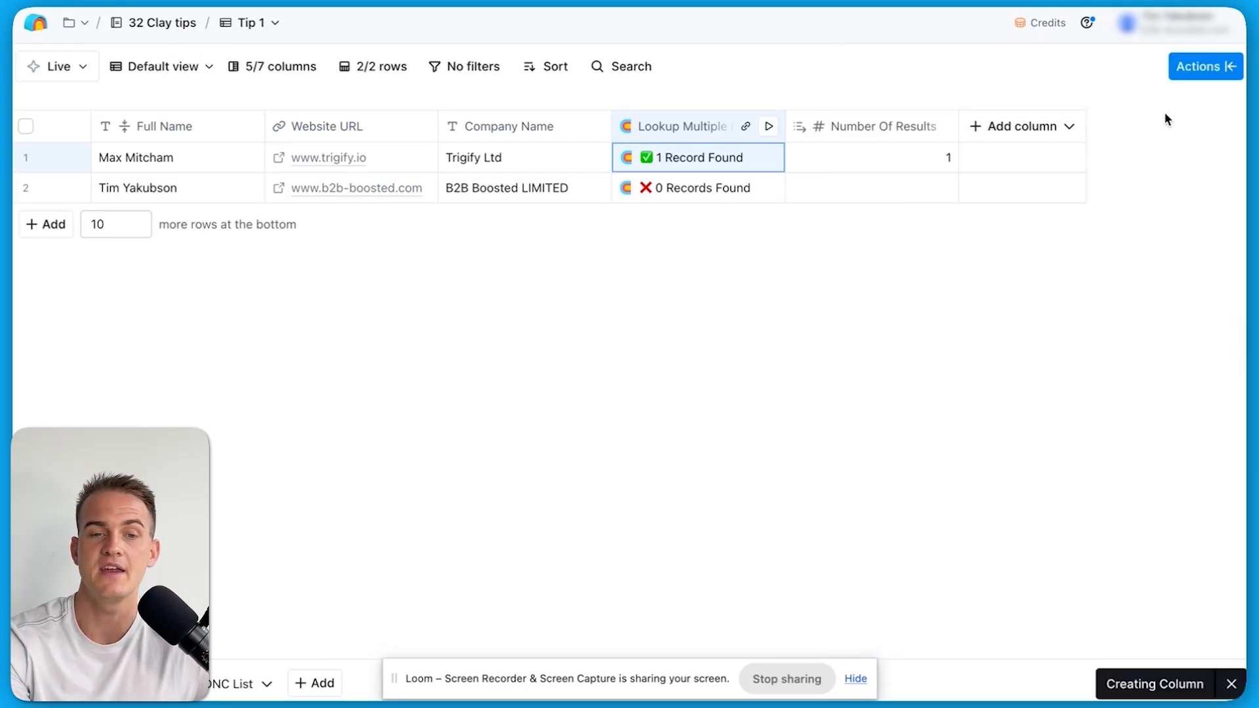
Add Smartlead.ai's Add Lead to Campaign enrichment and go through its column mapping down to the run settings
click(1195, 72)
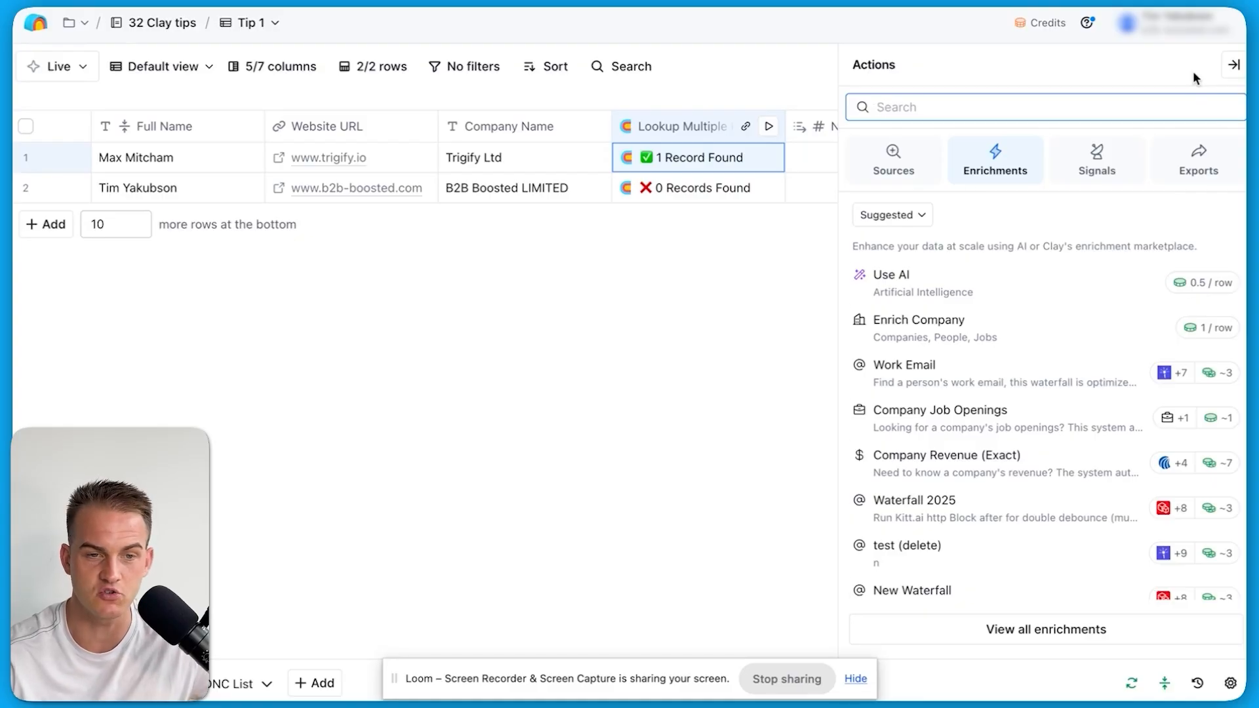
text(smartlead)
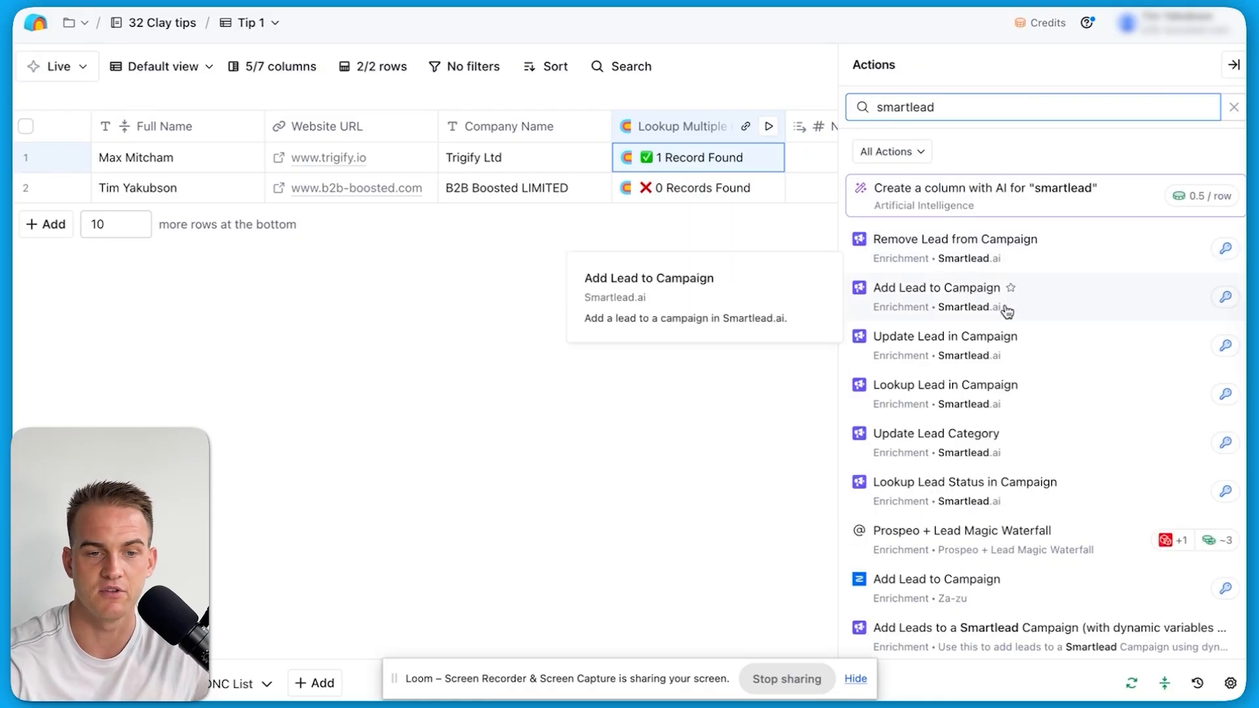
click(994, 315)
scroll(1056, 293, down, 4)
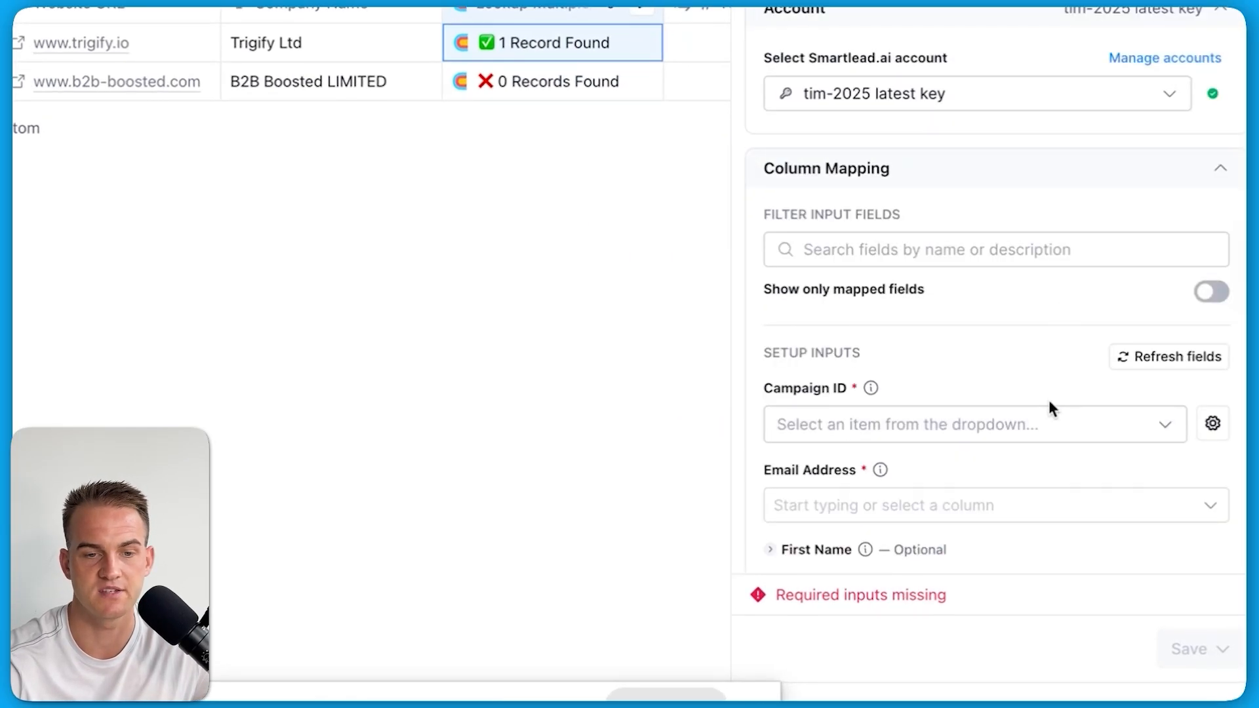
click(1038, 422)
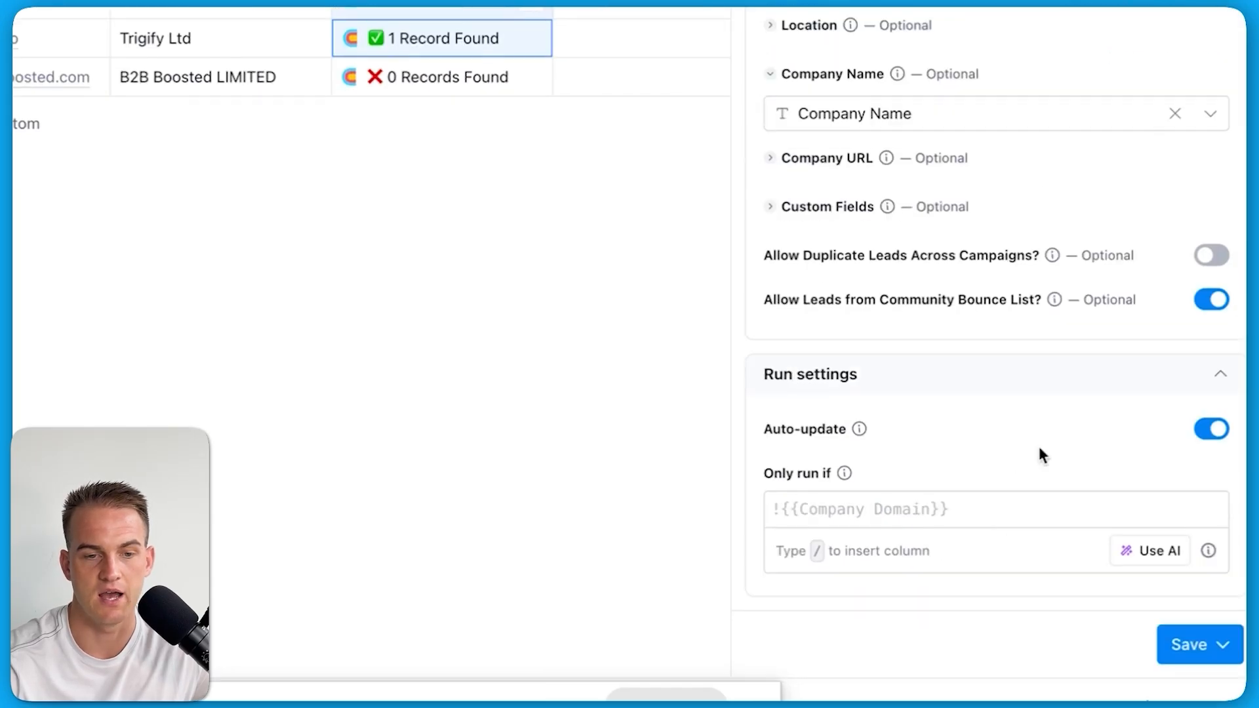
Generate a run condition with AI from "only run if Number Of Results is 0" and save the formula
click(1131, 555)
click(582, 272)
text(only run if /)
click(553, 408)
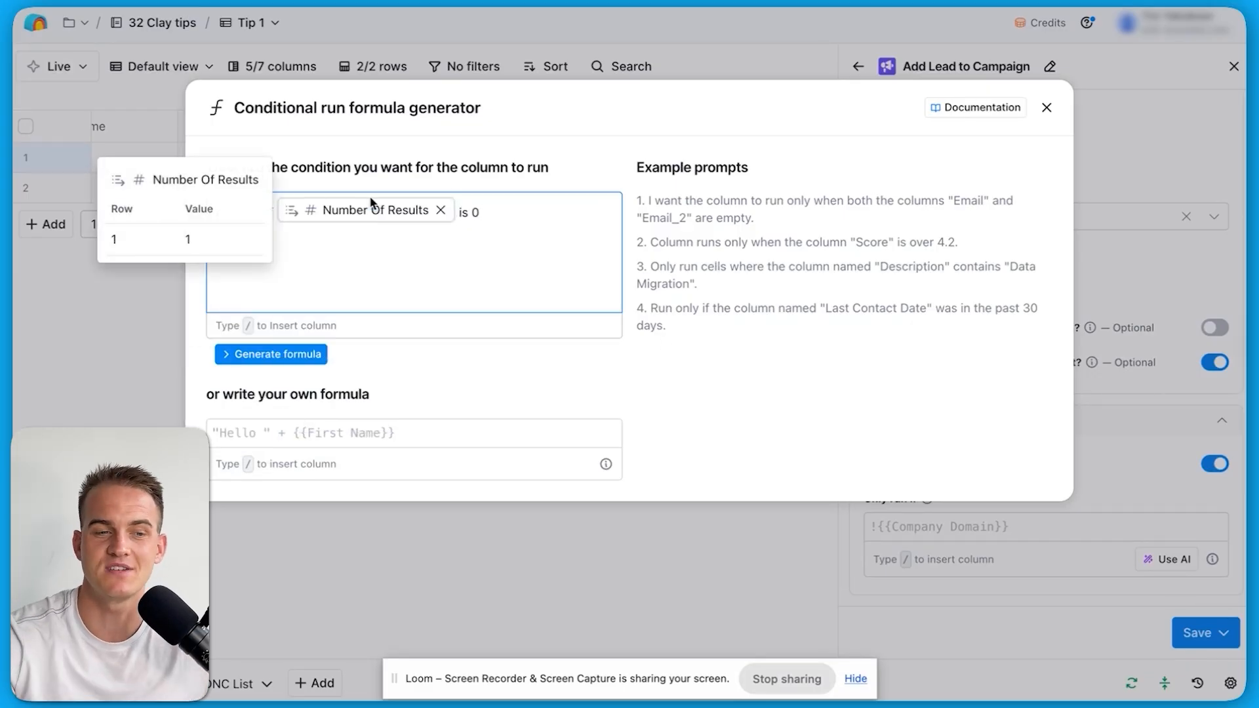
click(307, 356)
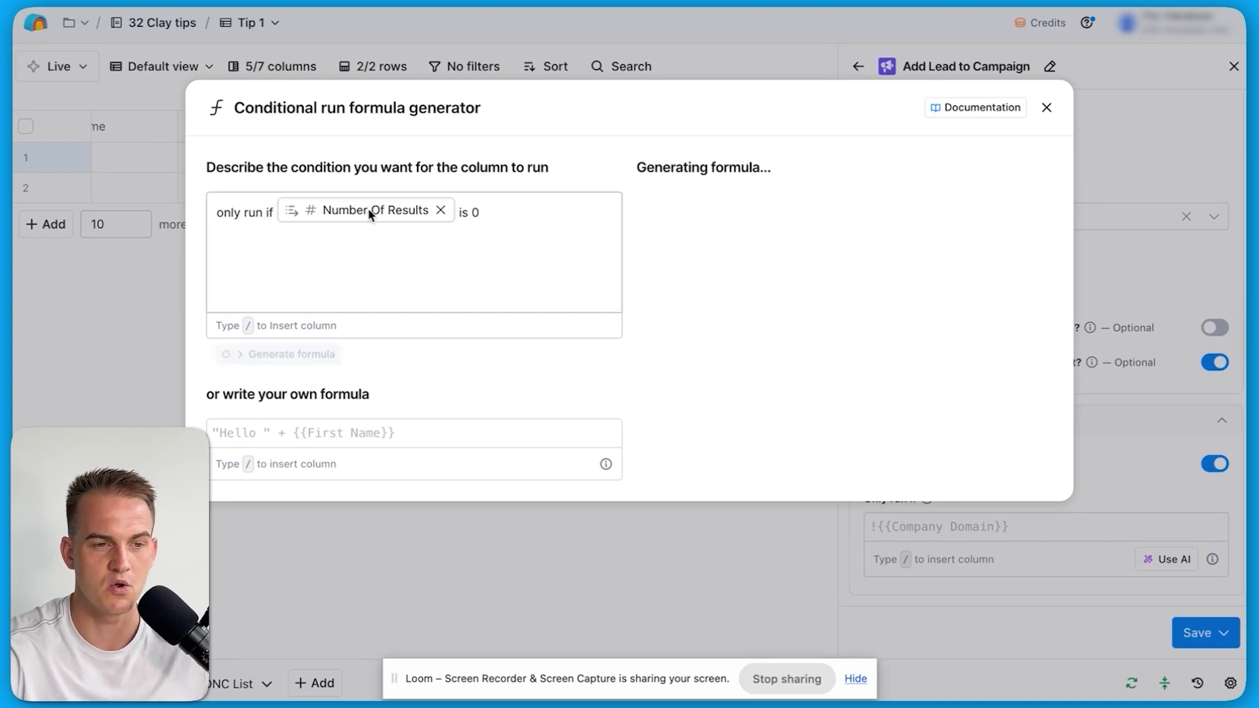
click(805, 317)
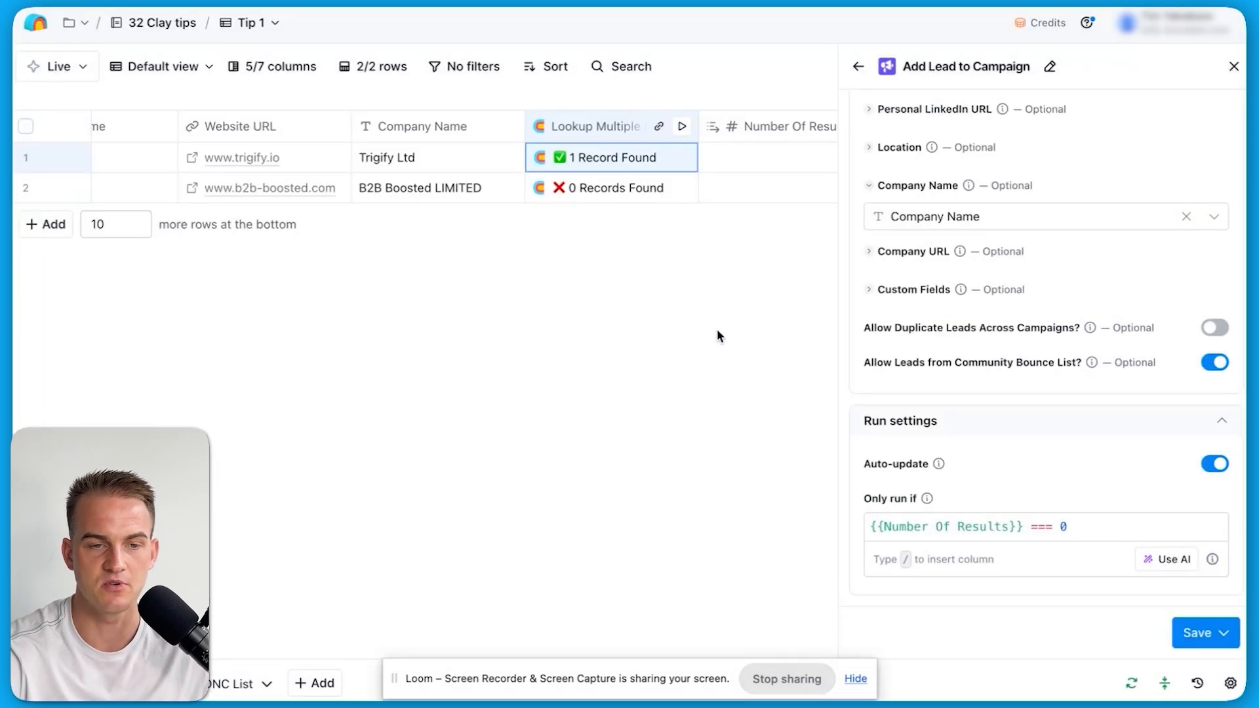
Save the Add Lead to Campaign column without running it
click(1199, 633)
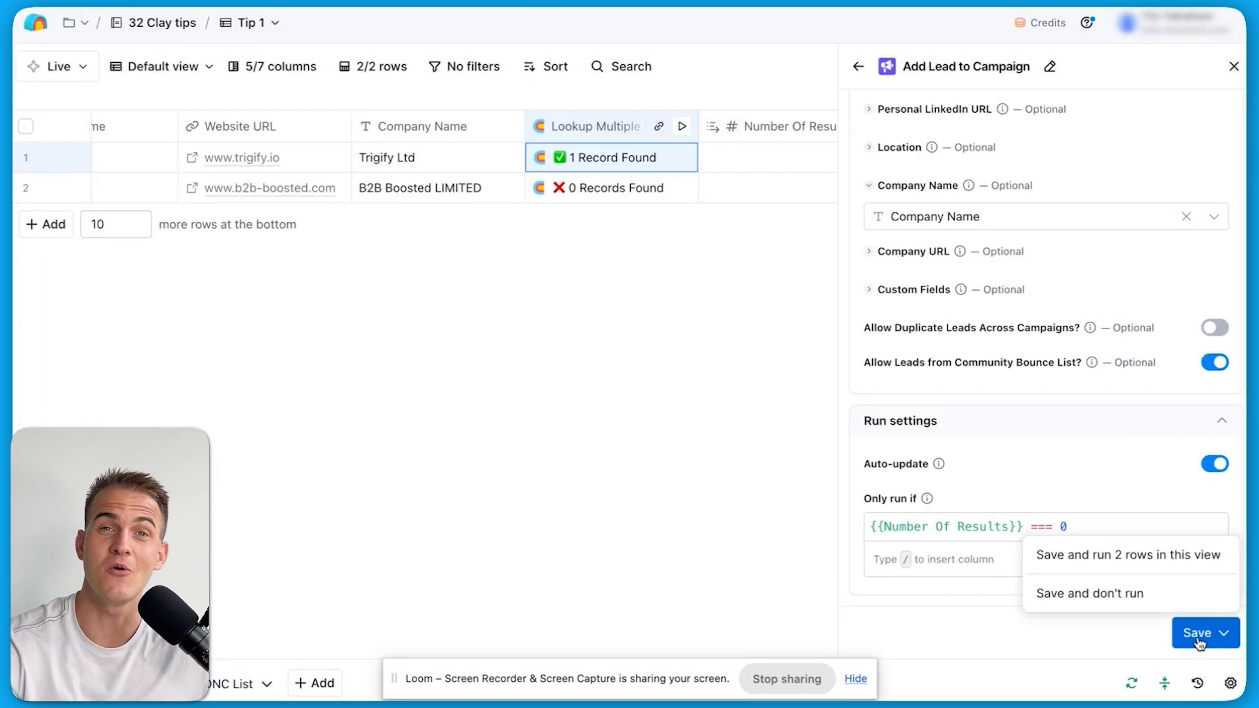
click(1148, 597)
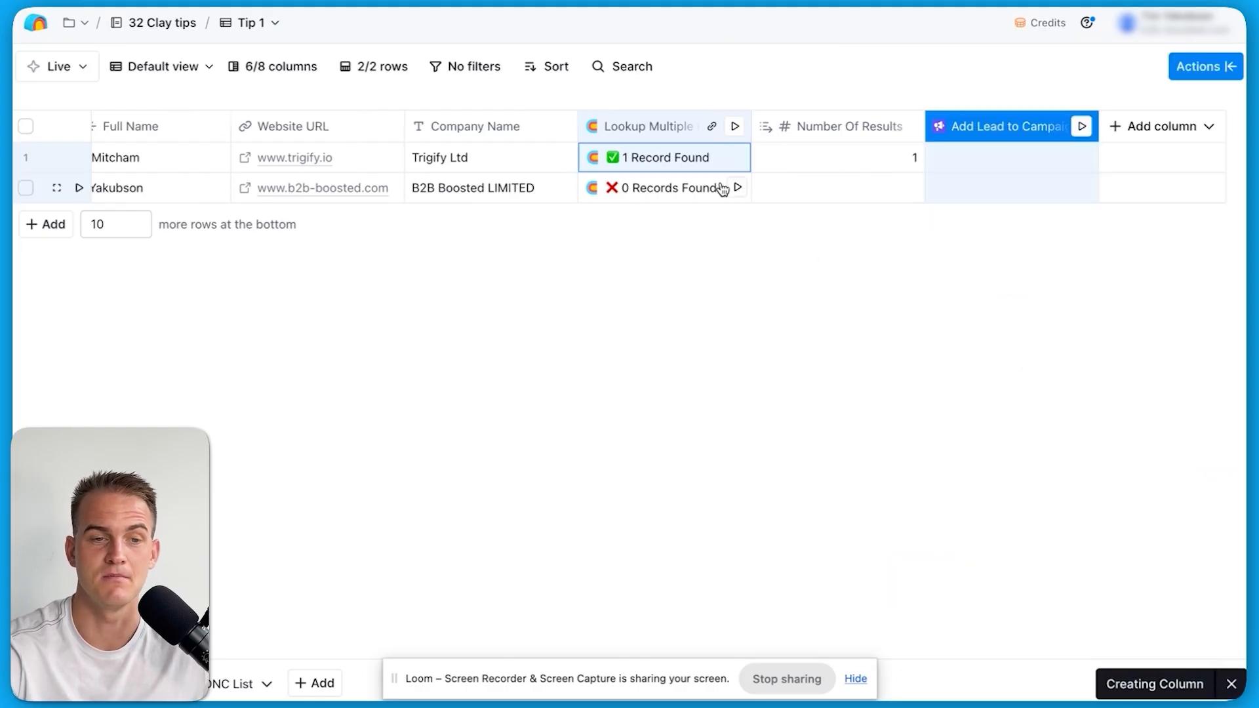
click(1085, 159)
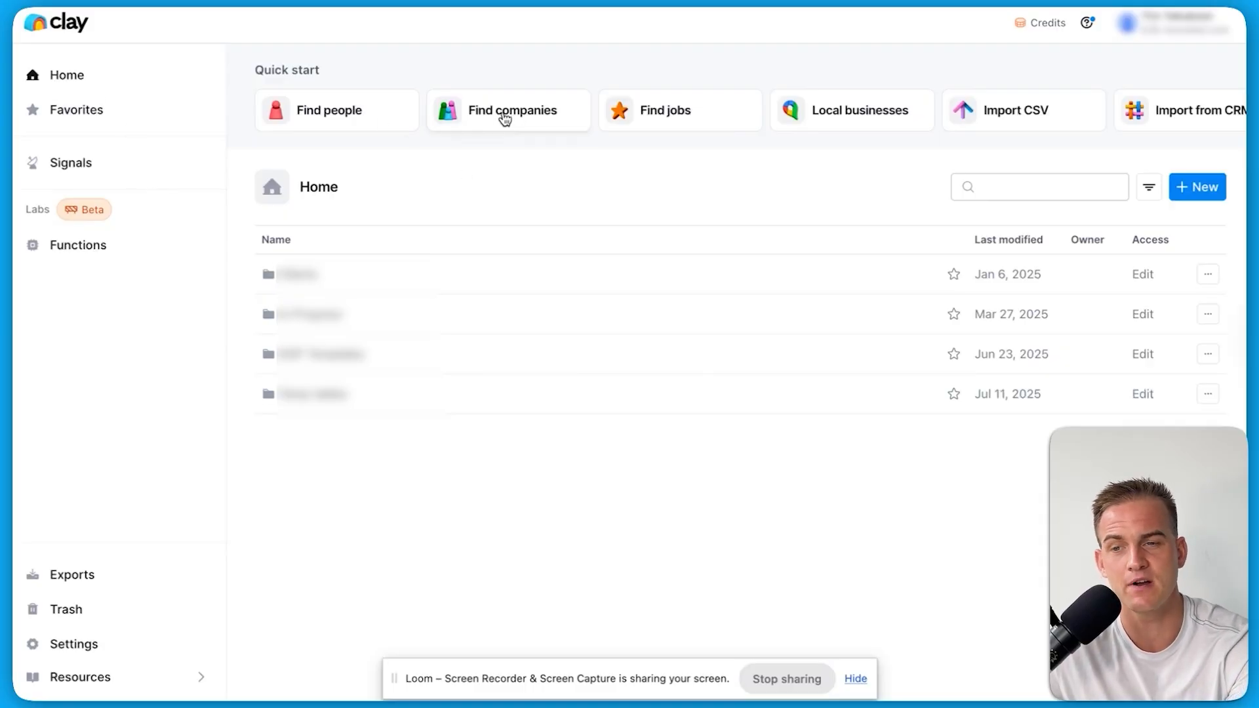
Start a Find Companies search from the home page and include the Accounting industry
click(504, 118)
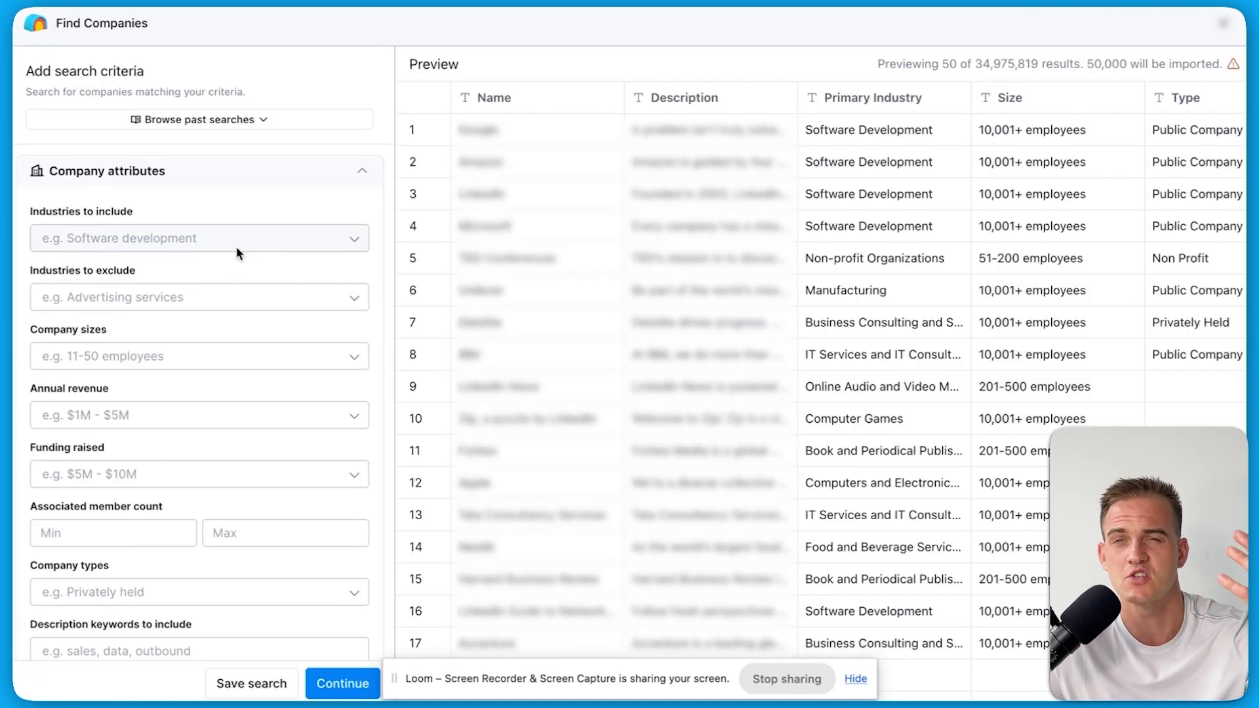
click(183, 235)
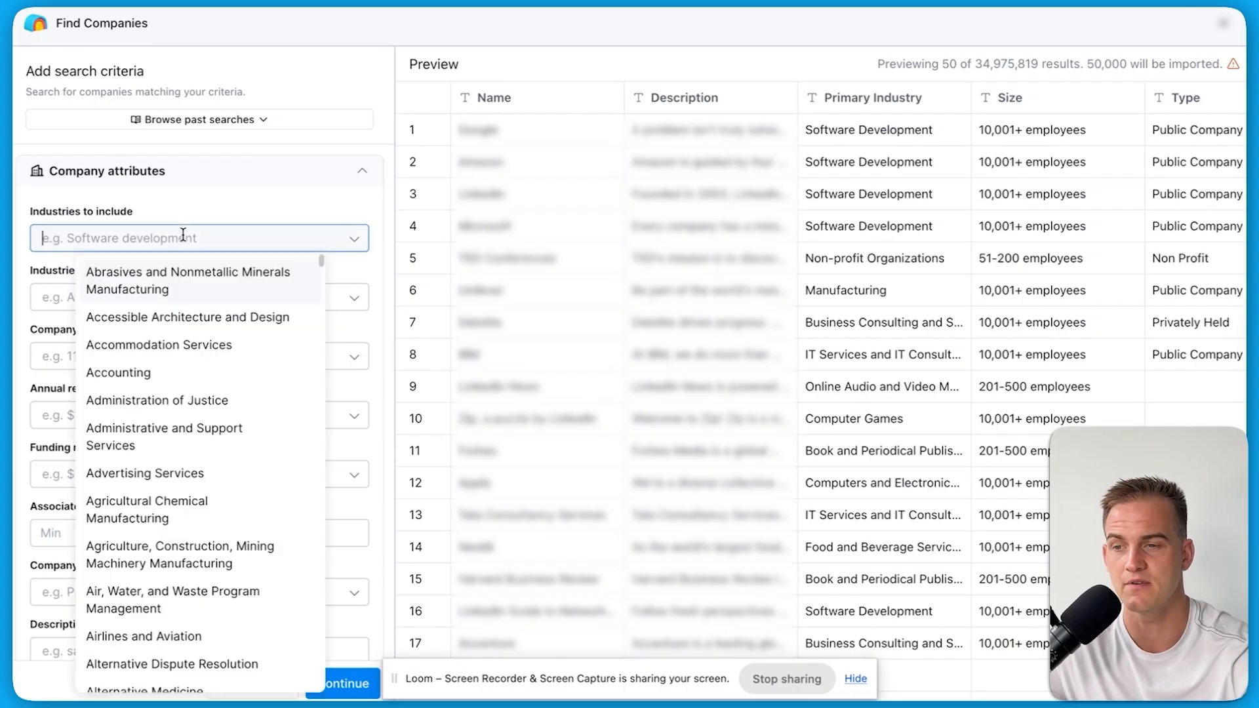
click(182, 373)
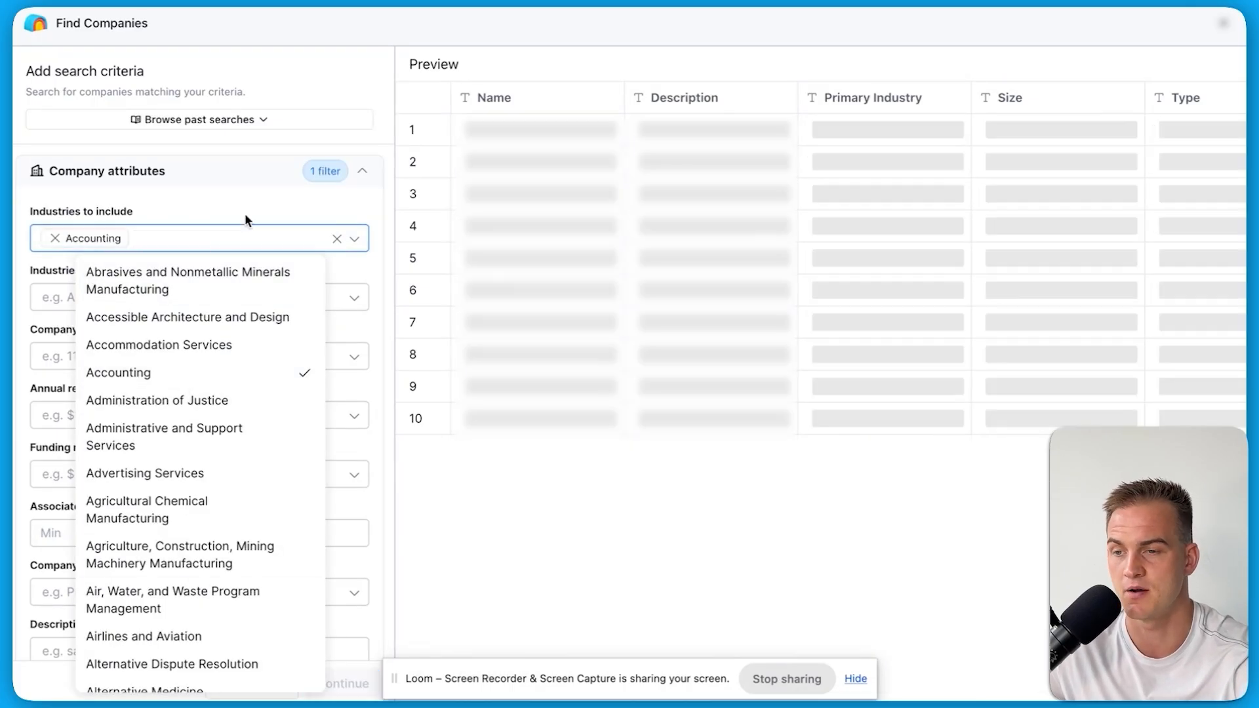
click(242, 214)
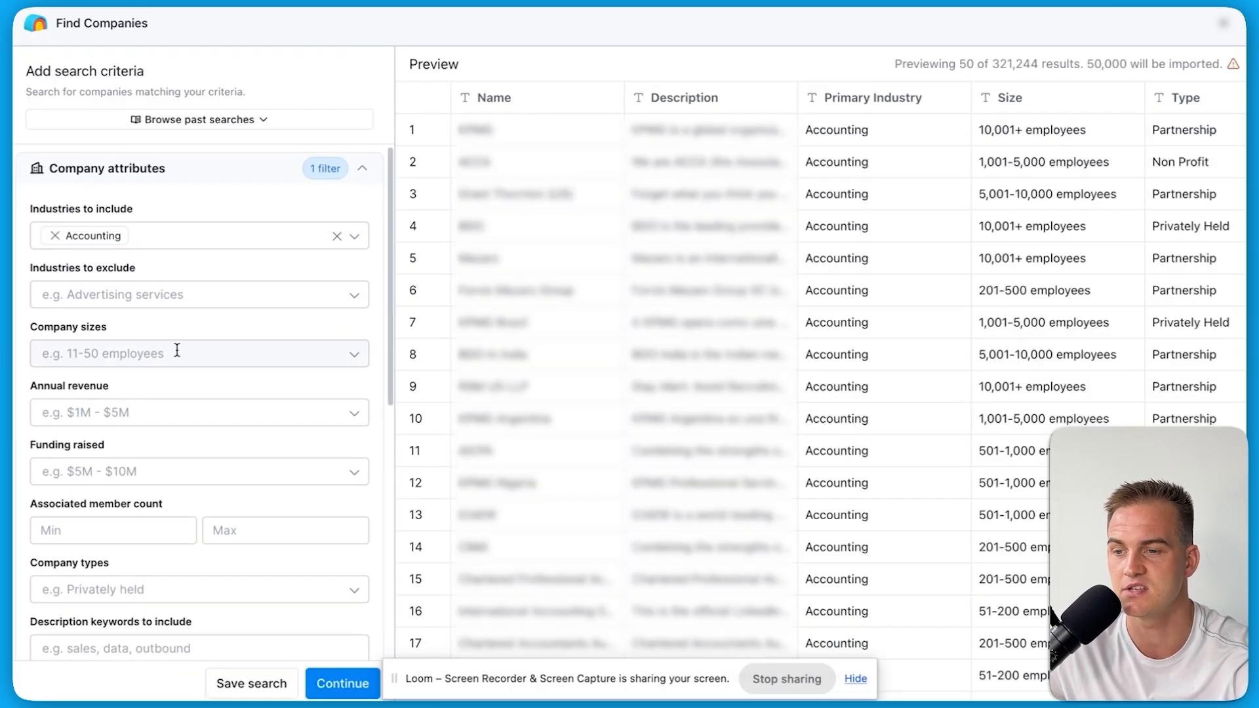
Filter the company search to sizes of 51-200 and 501-1,000 employees
click(174, 356)
click(145, 472)
click(150, 500)
click(160, 522)
click(167, 527)
click(305, 320)
Limit the company search to the United States and import the matching companies into a new table
scroll(304, 325, down, 6)
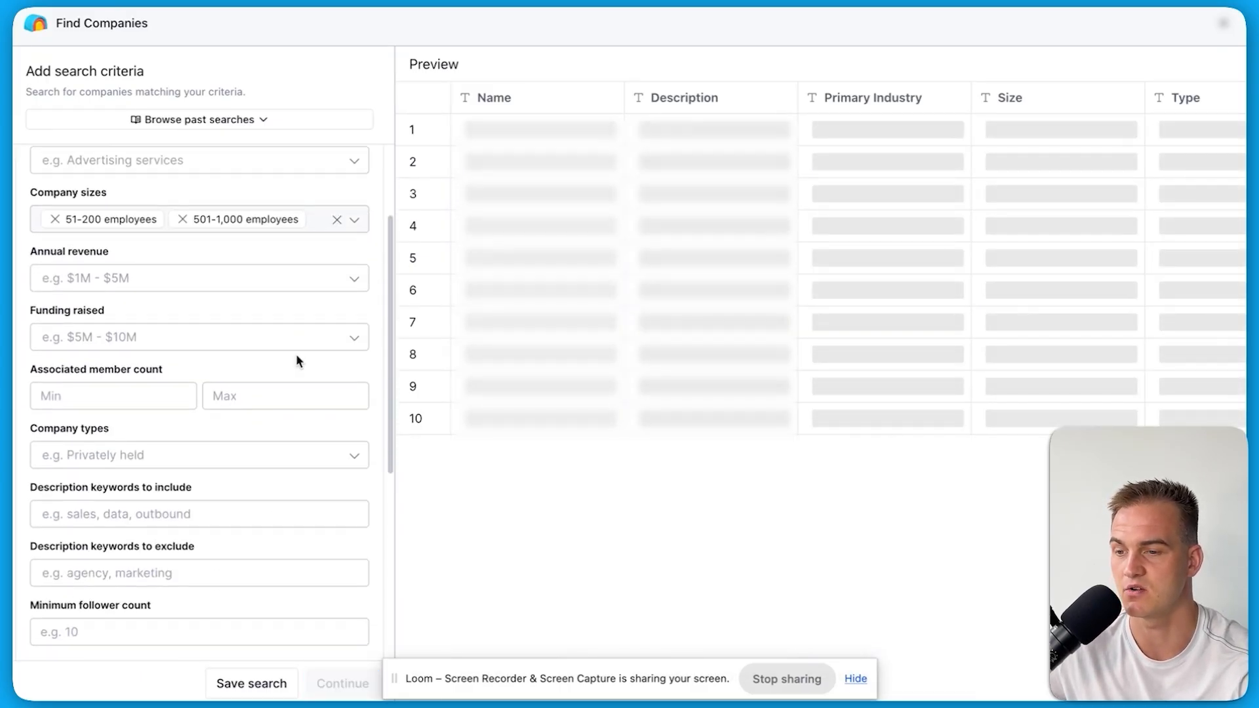
click(242, 410)
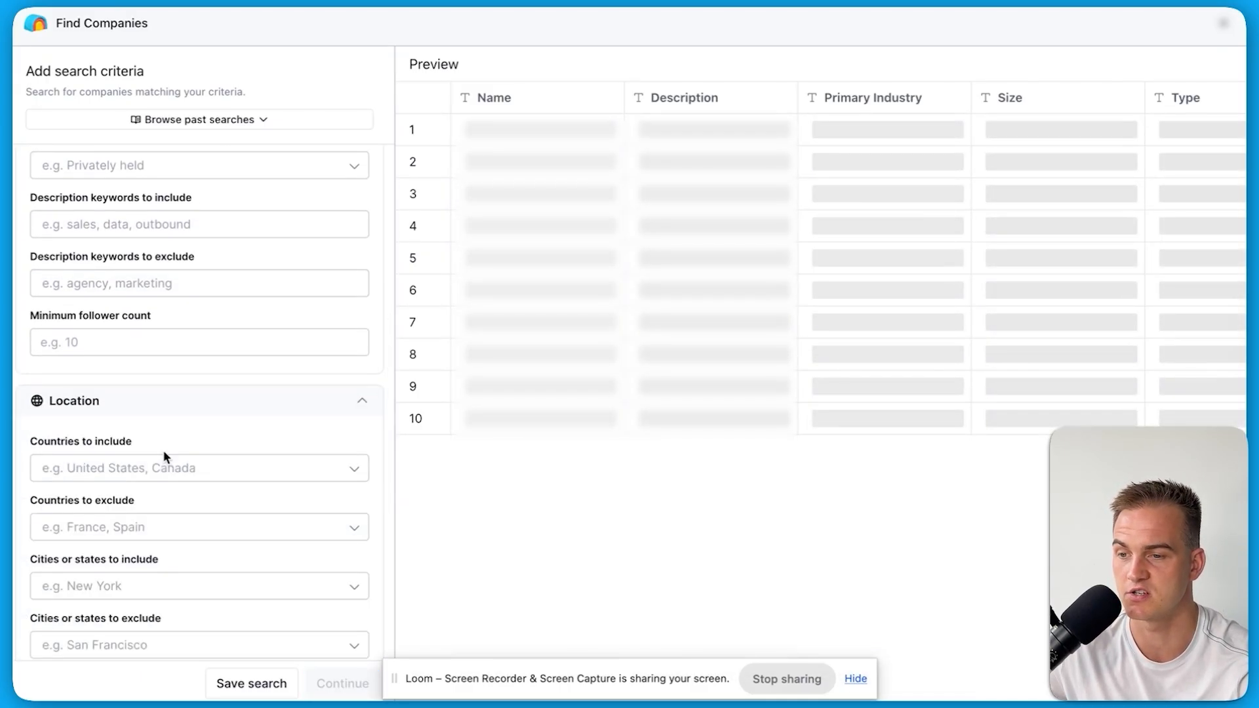
click(173, 469)
text(states)
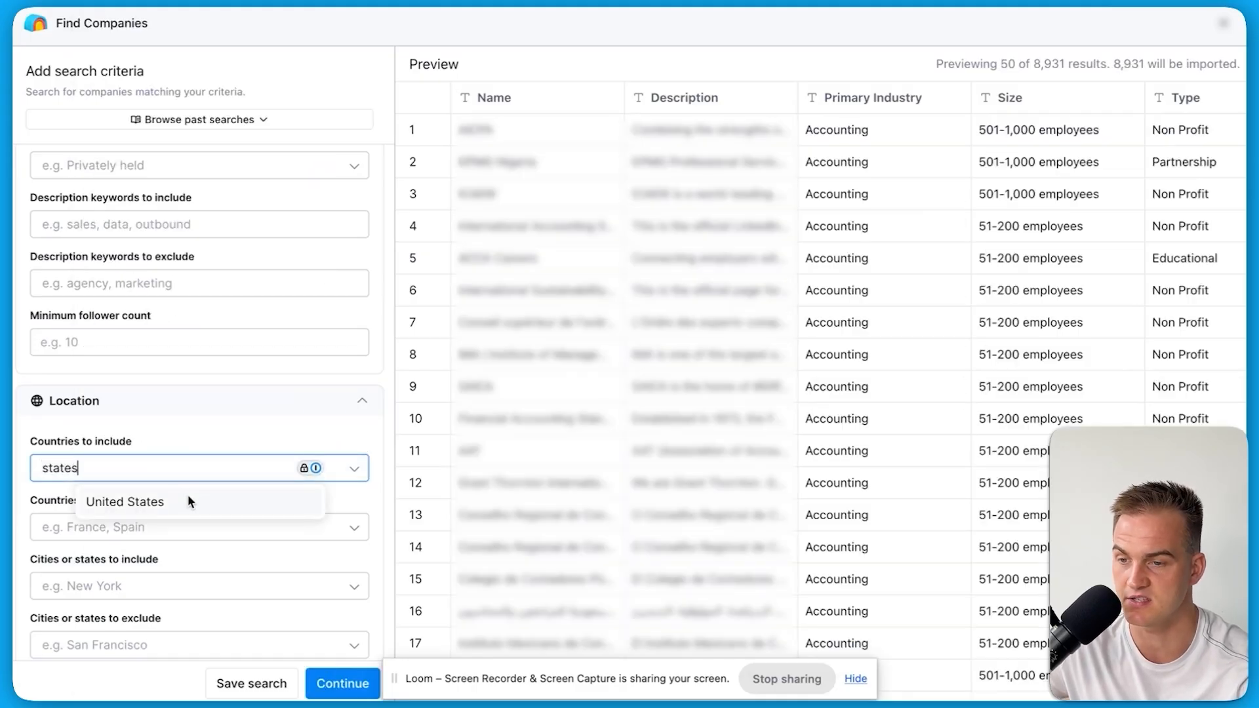
click(186, 501)
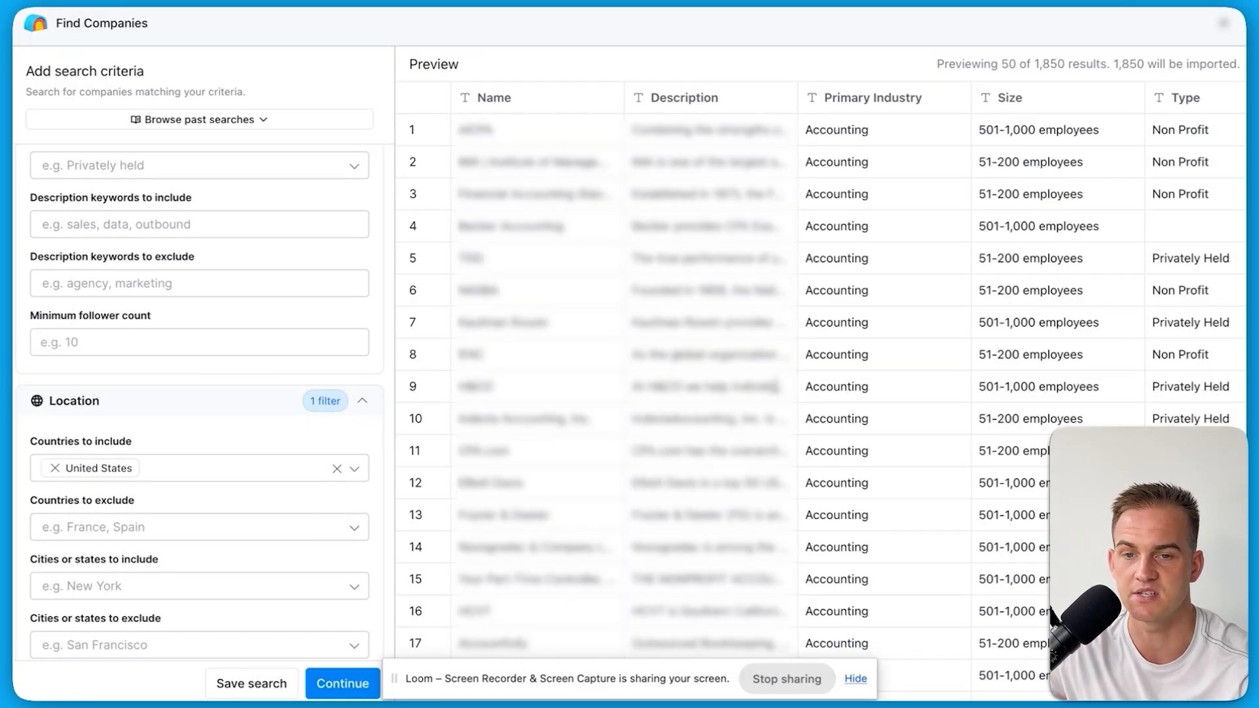
click(359, 690)
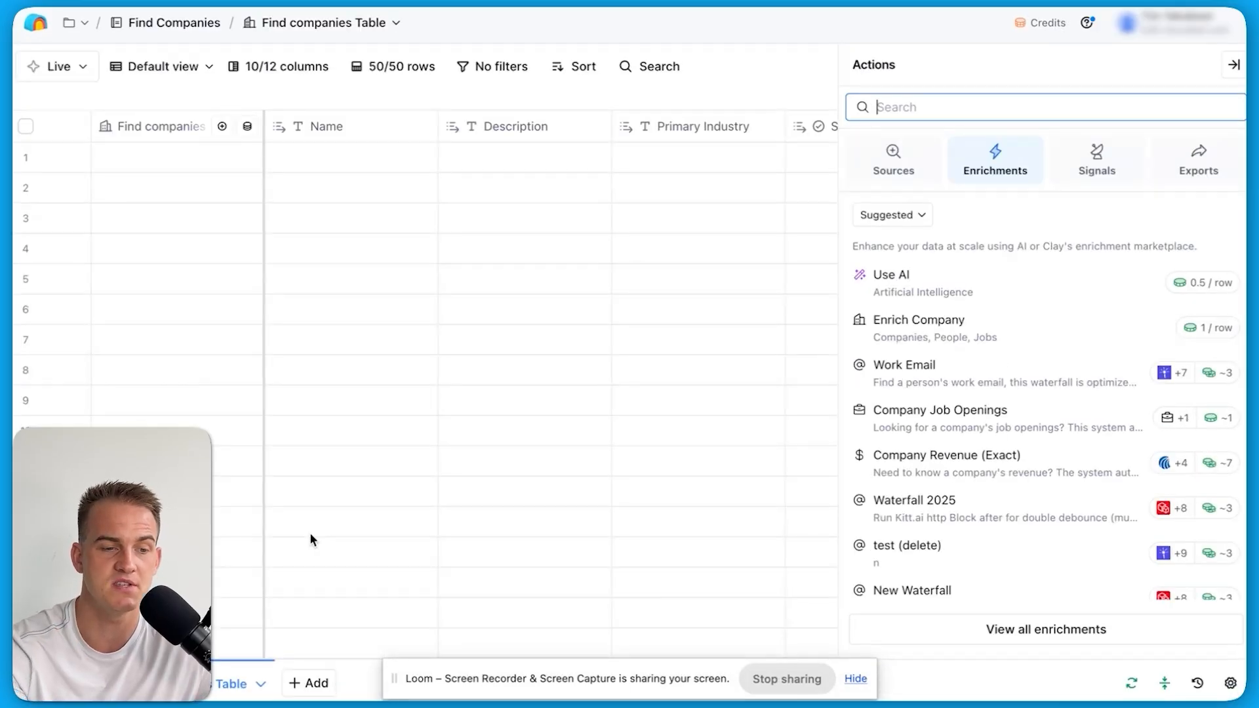
click(1235, 66)
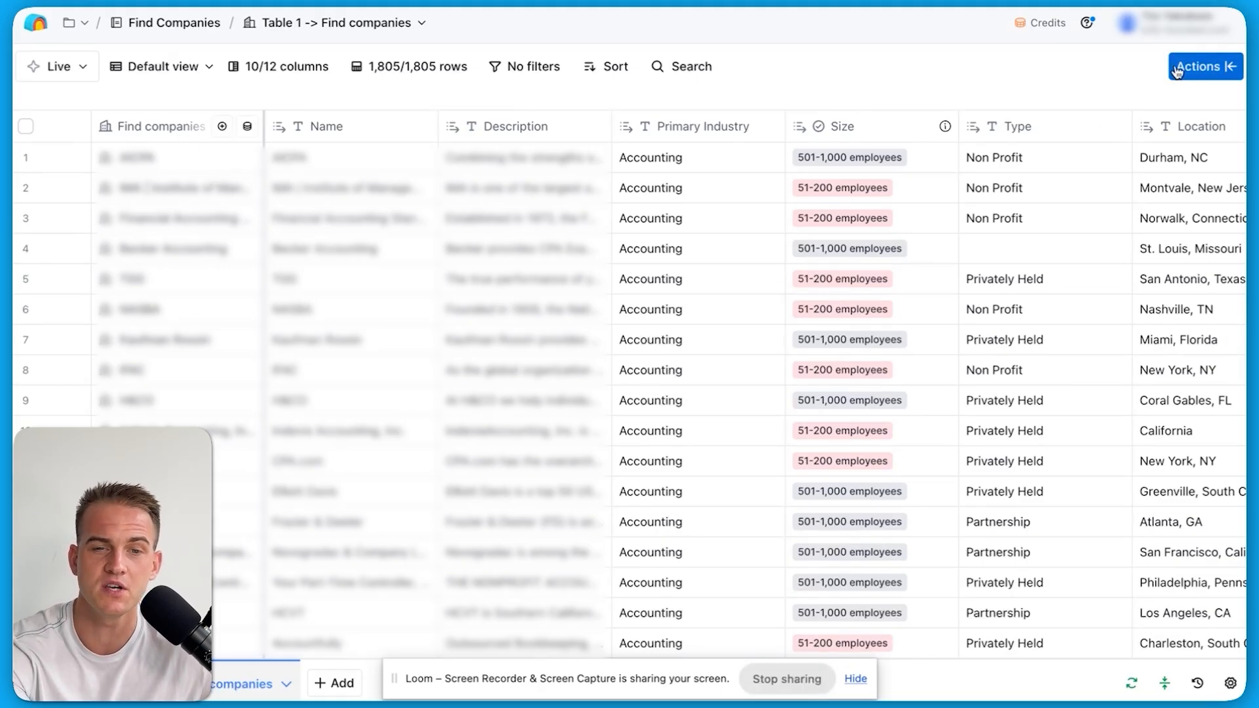
Start a Find People search based on the companies in the imported table
click(1184, 68)
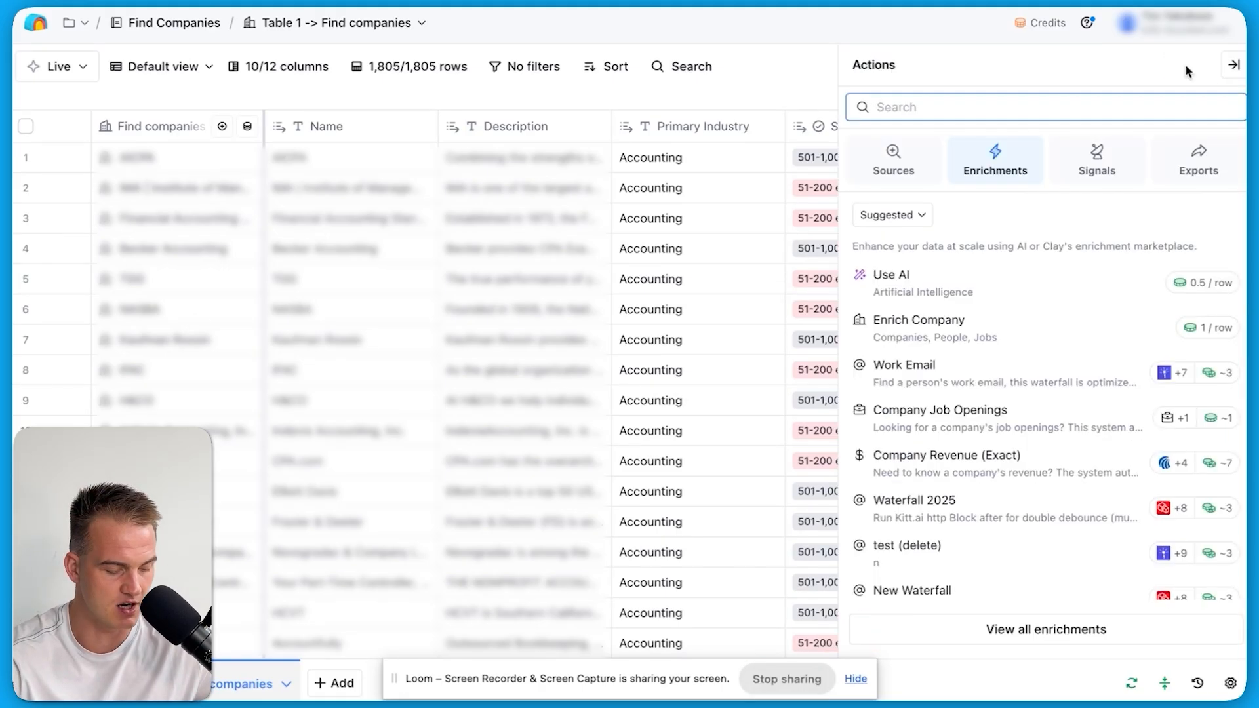
text(find people)
mouse_move(1033, 202)
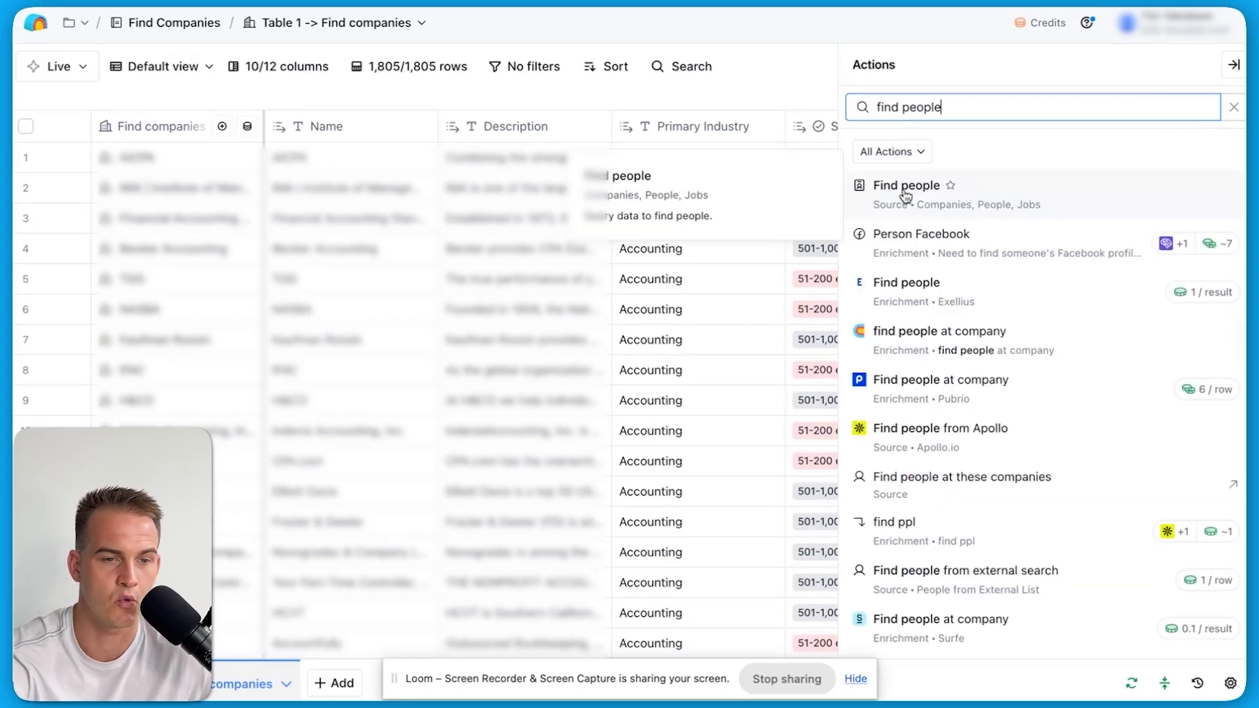
click(1023, 204)
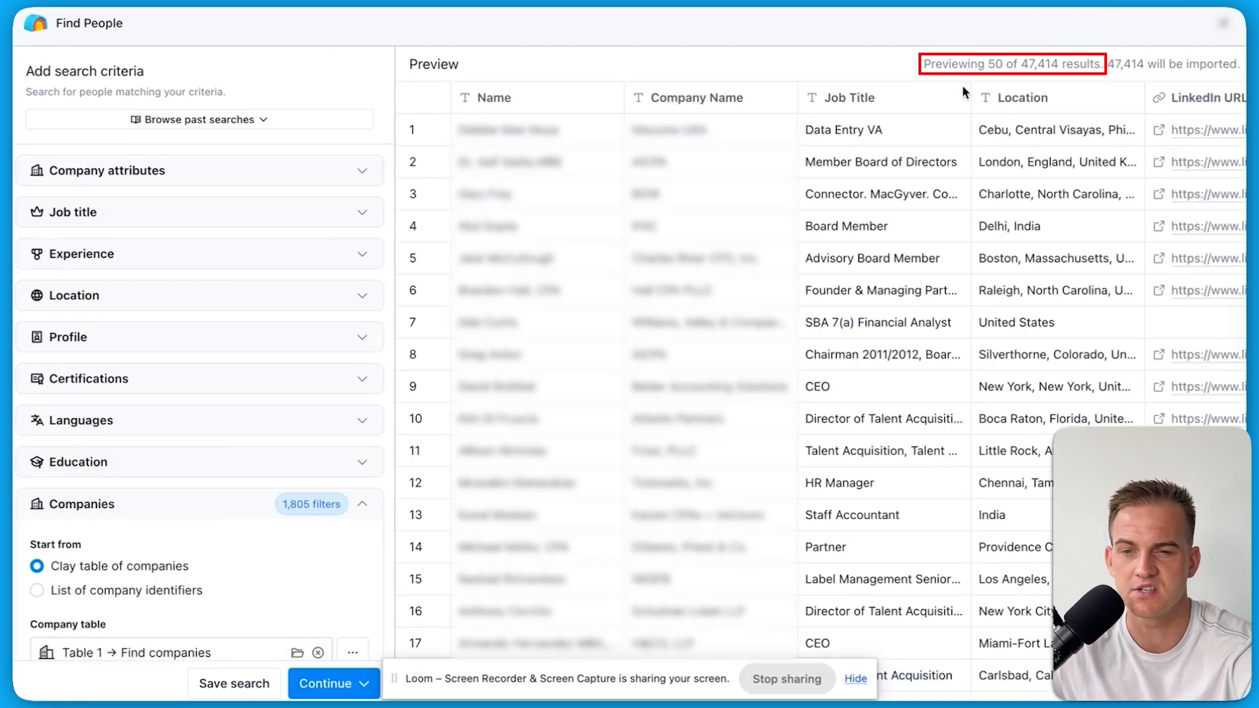
drag(1023, 66, 1064, 69)
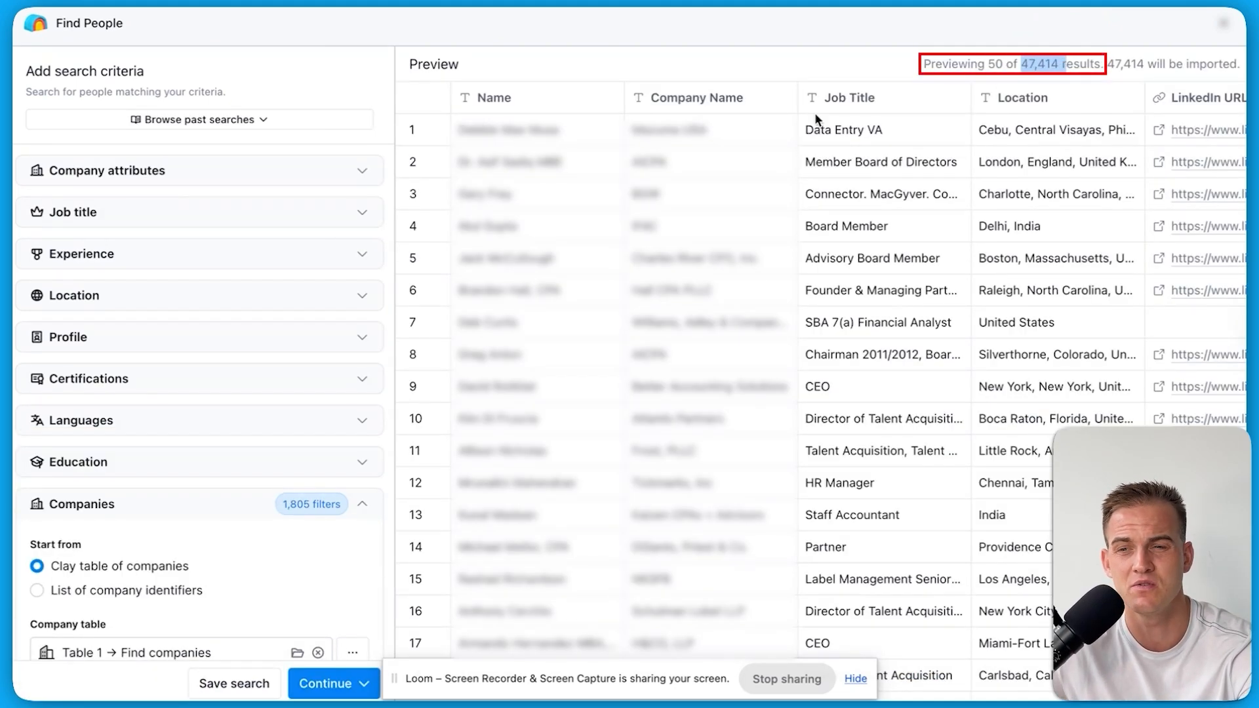
Filter the people search to include the job titles founder, owner and CEO
click(328, 224)
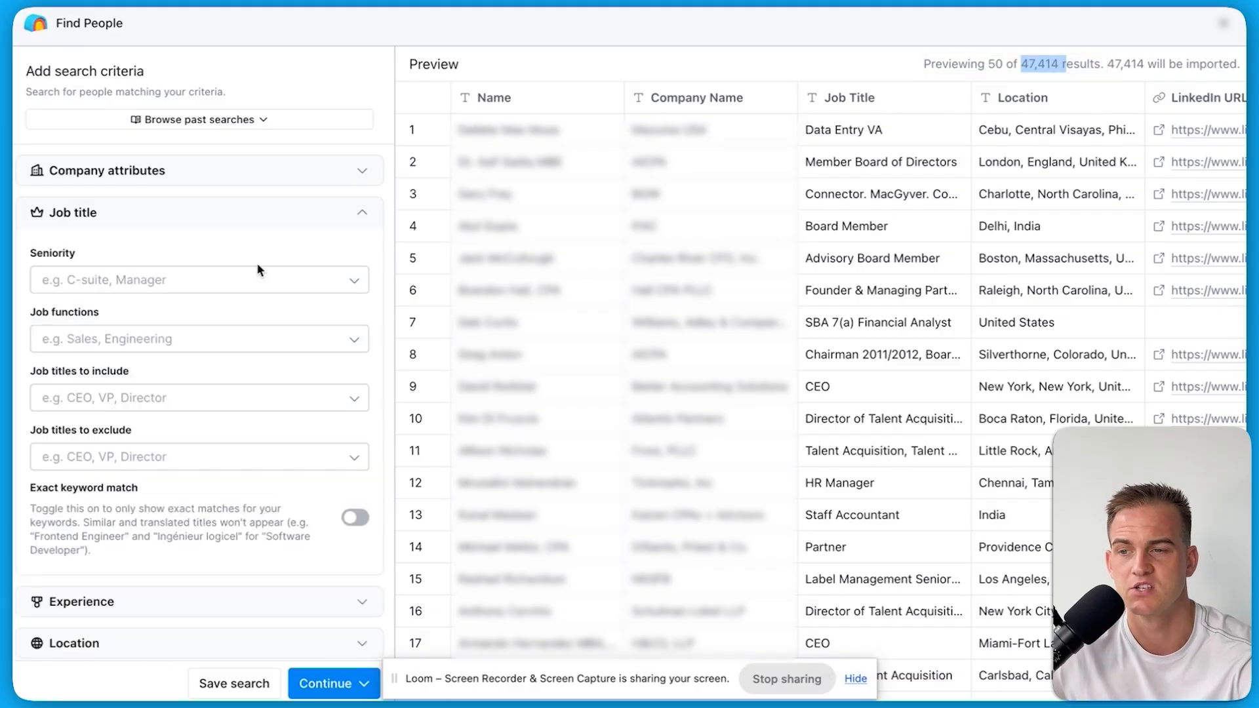
click(247, 401)
text(founder)
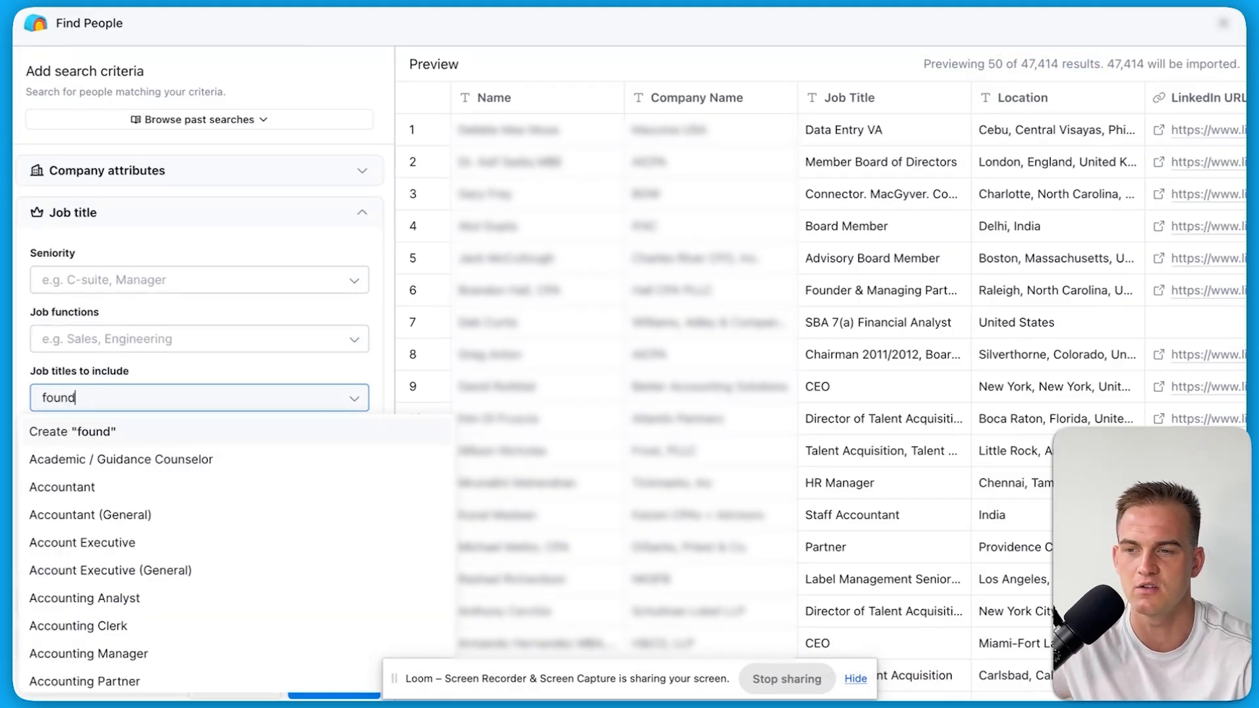
key(Return)
text(owner)
key(Return)
text(CEO)
key(Return)
click(342, 361)
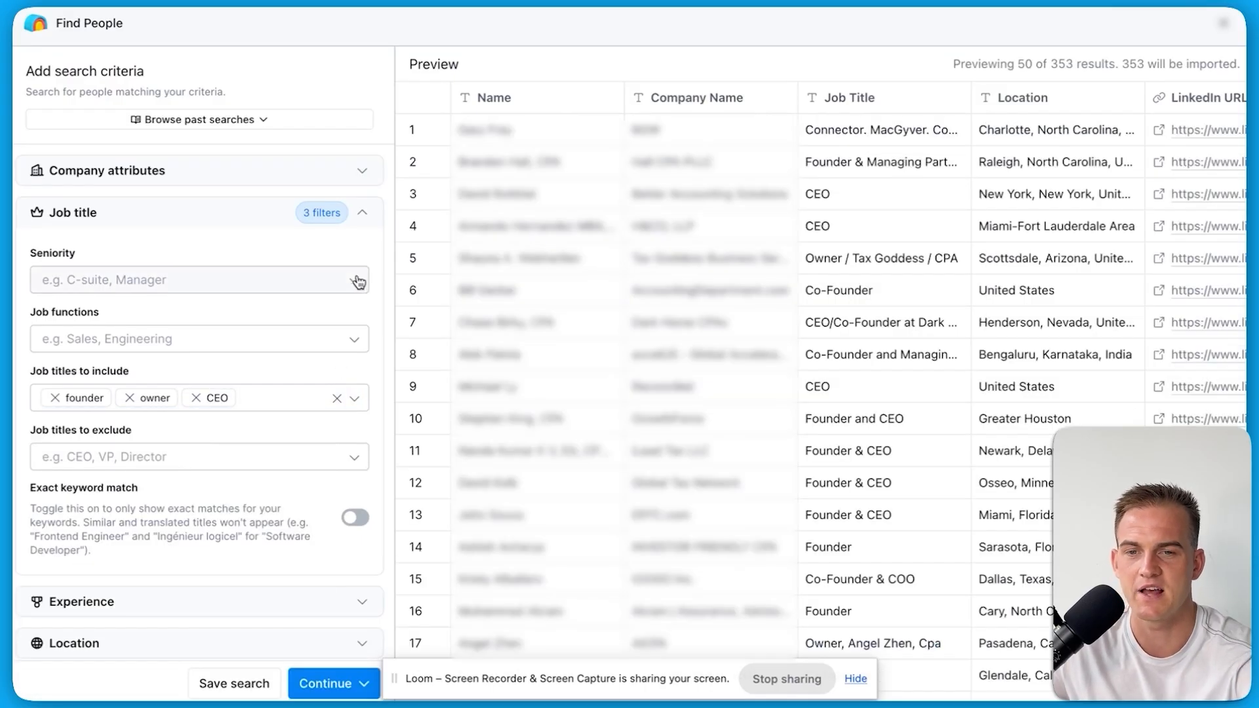
drag(1050, 64, 1074, 61)
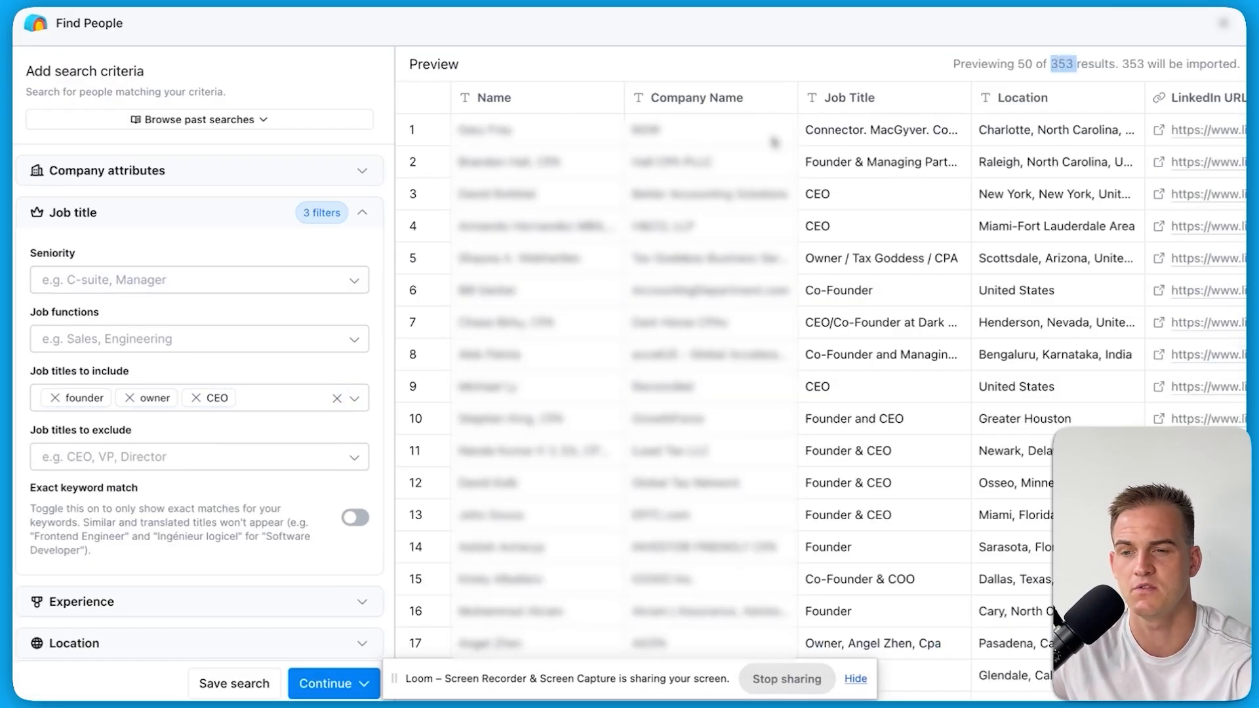
Compare the search results for LinkedIn URL and Domain as company identifiers, and set the identifier to Domain
scroll(197, 327, down, 10)
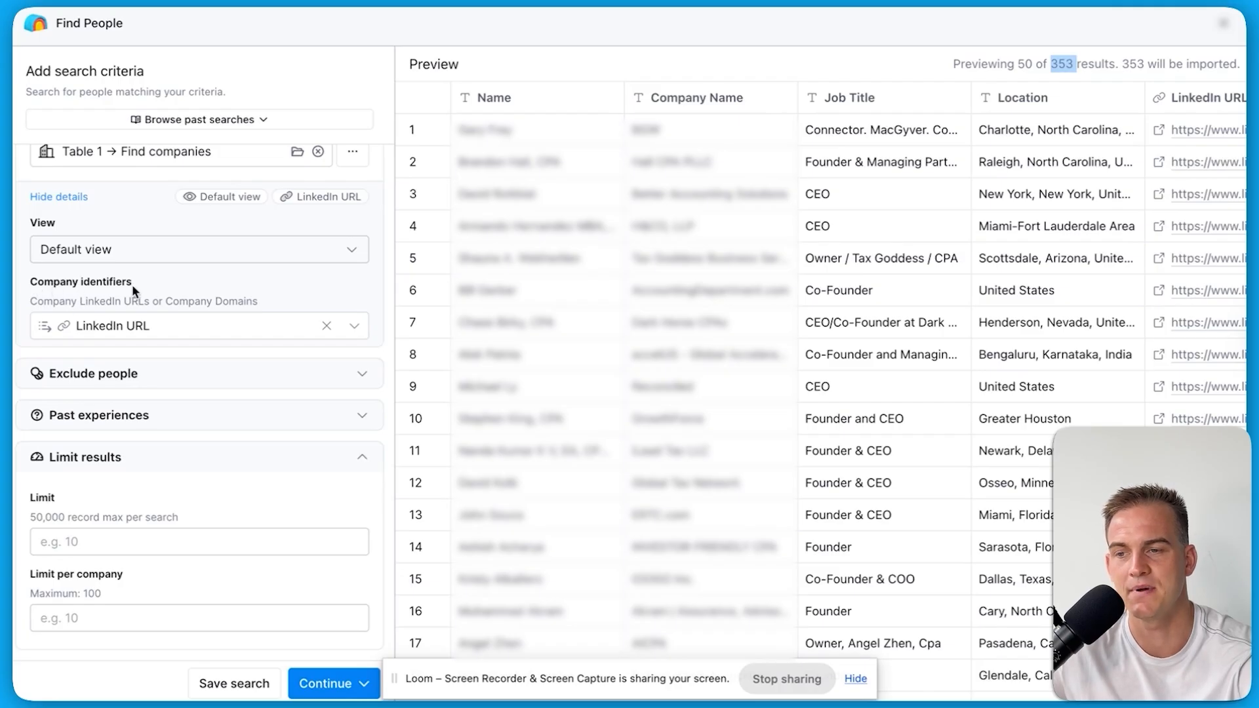
click(120, 327)
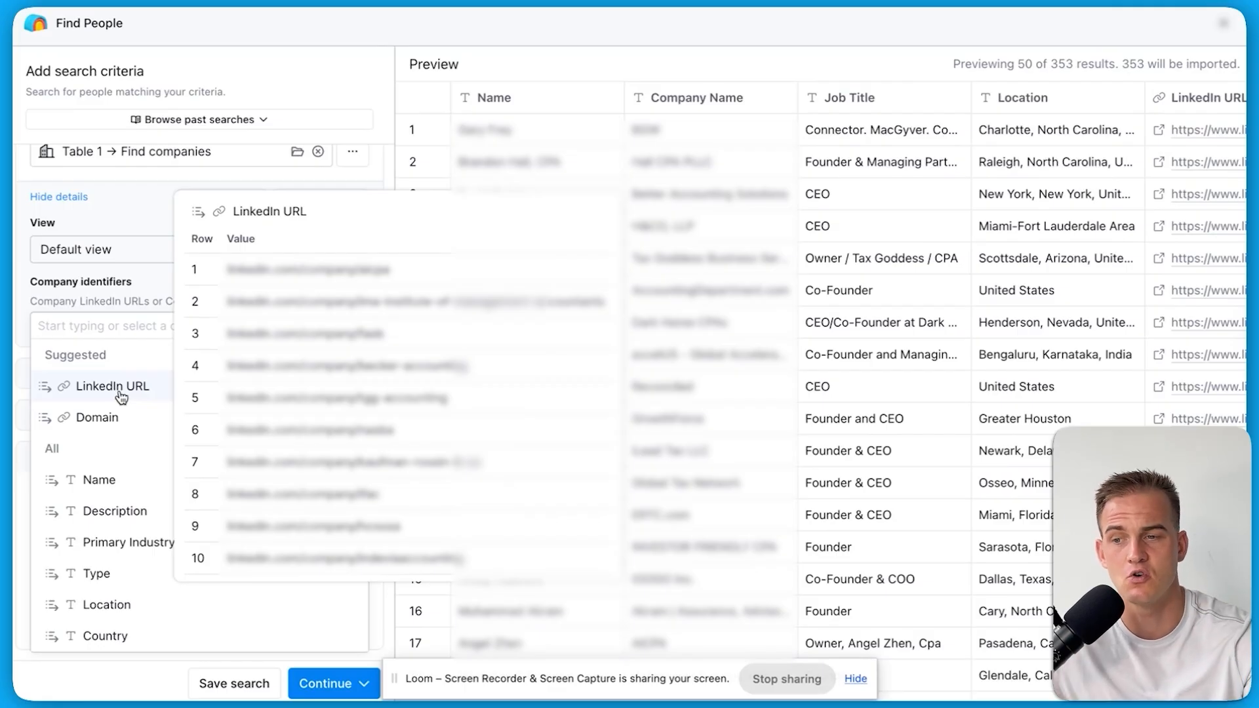
click(97, 418)
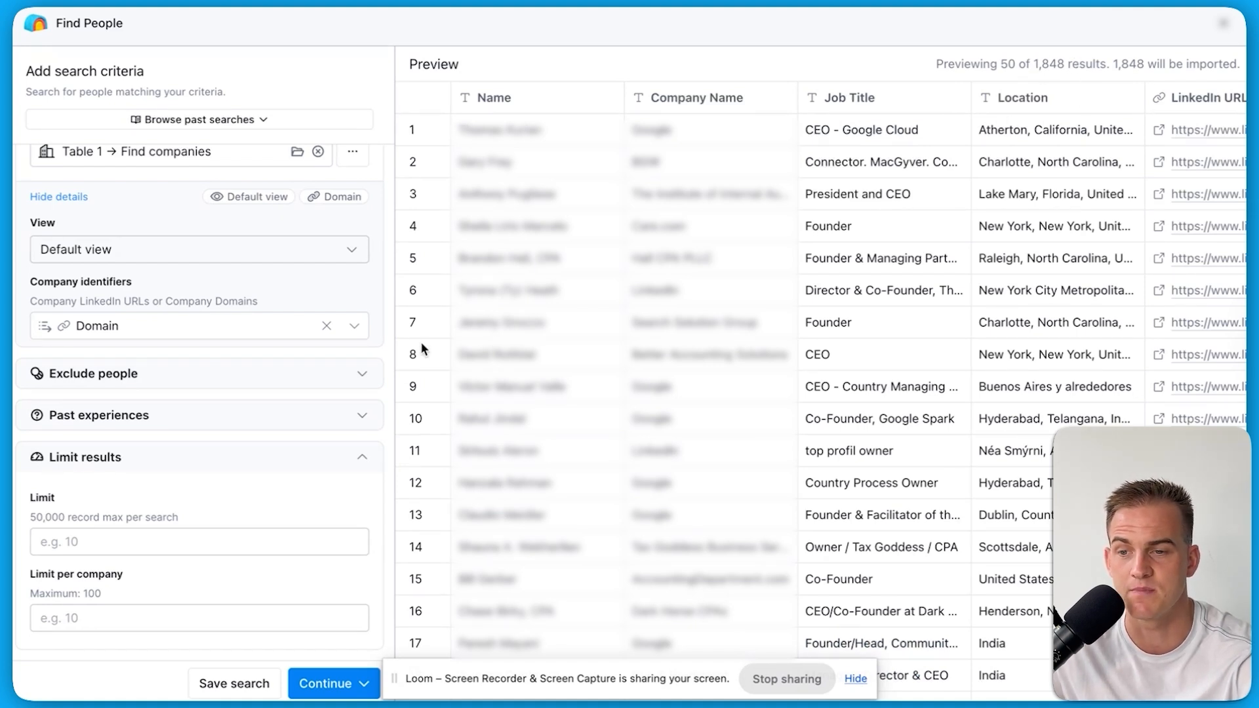
click(253, 326)
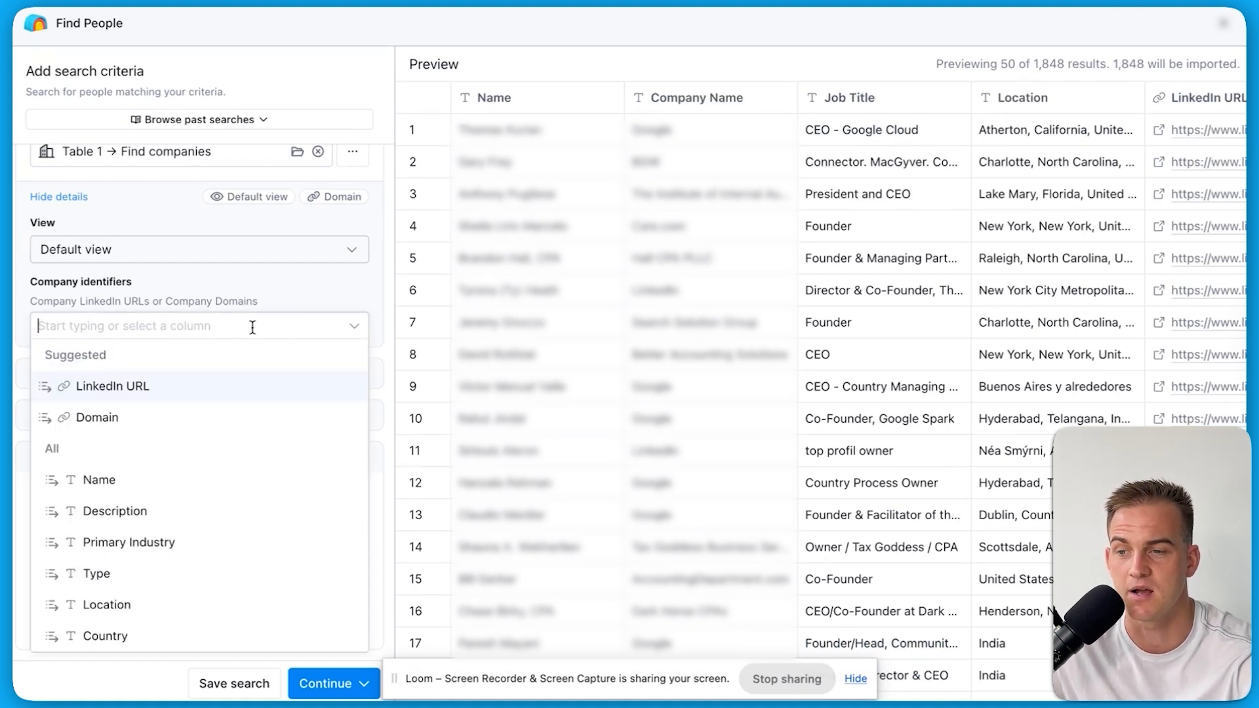
click(135, 389)
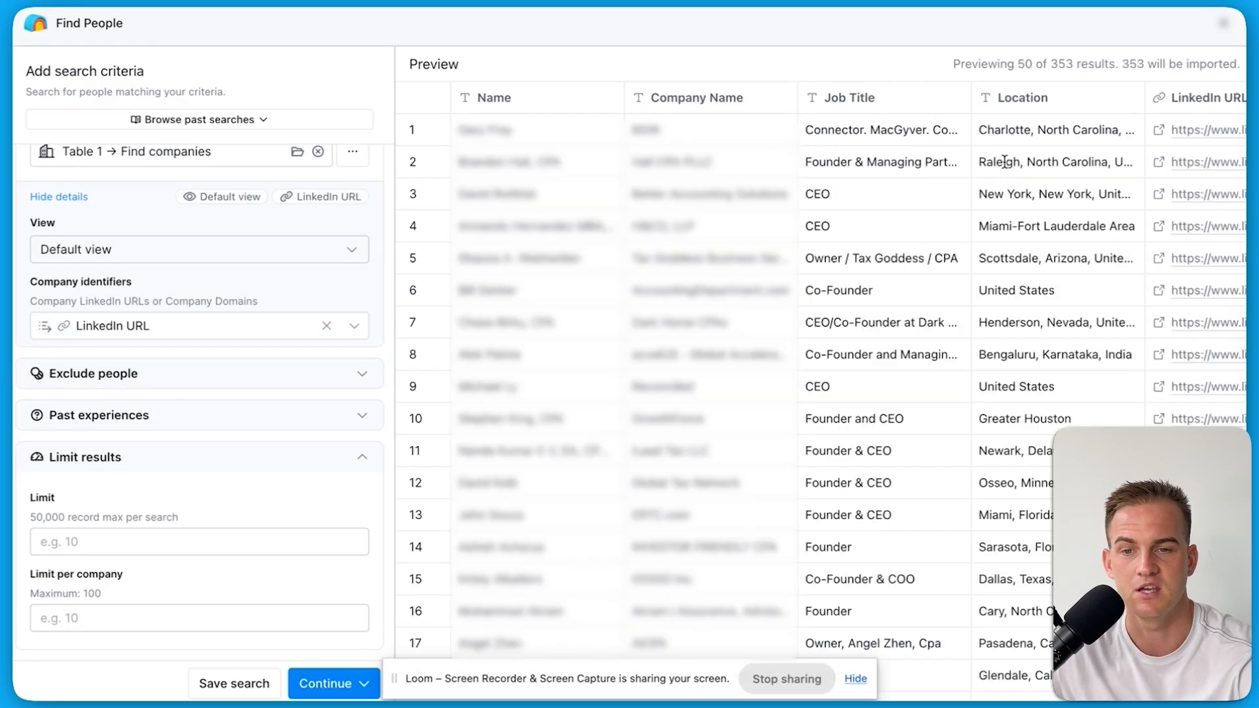
click(292, 327)
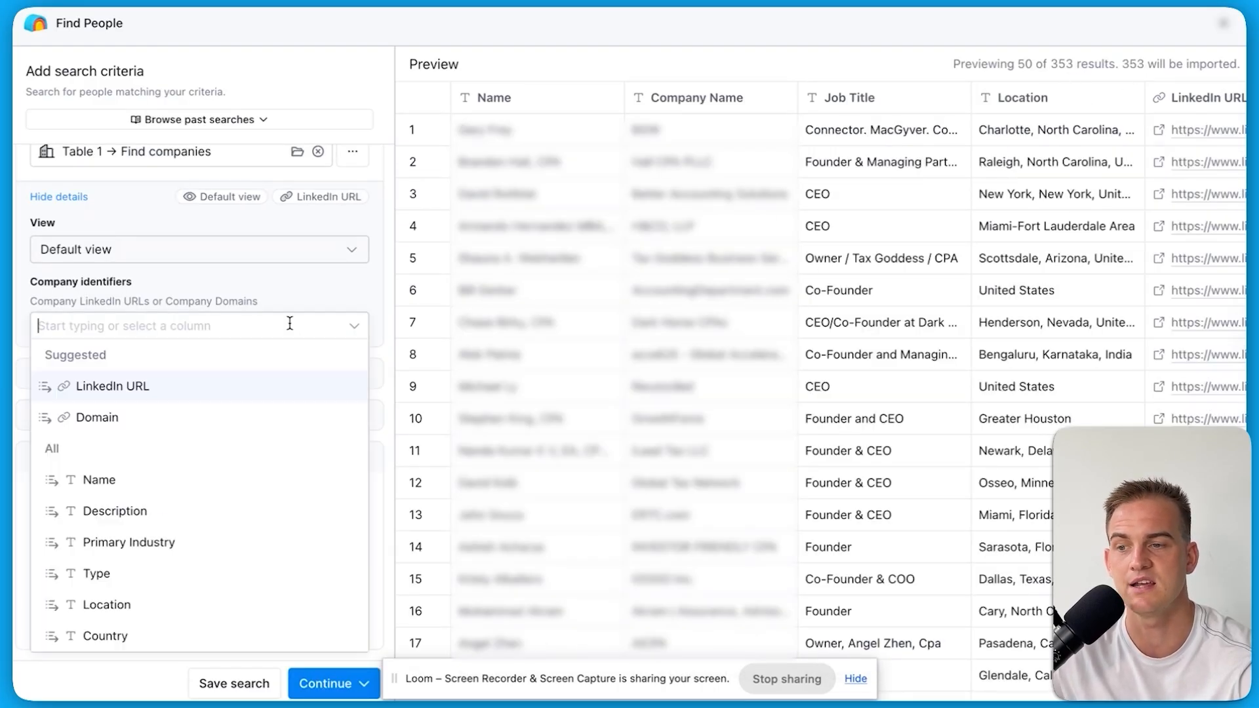
click(148, 416)
Limit the people search to 100 records with 2 per company, and import the people into a new table
click(161, 542)
click(169, 613)
text(2)
click(126, 543)
text(100)
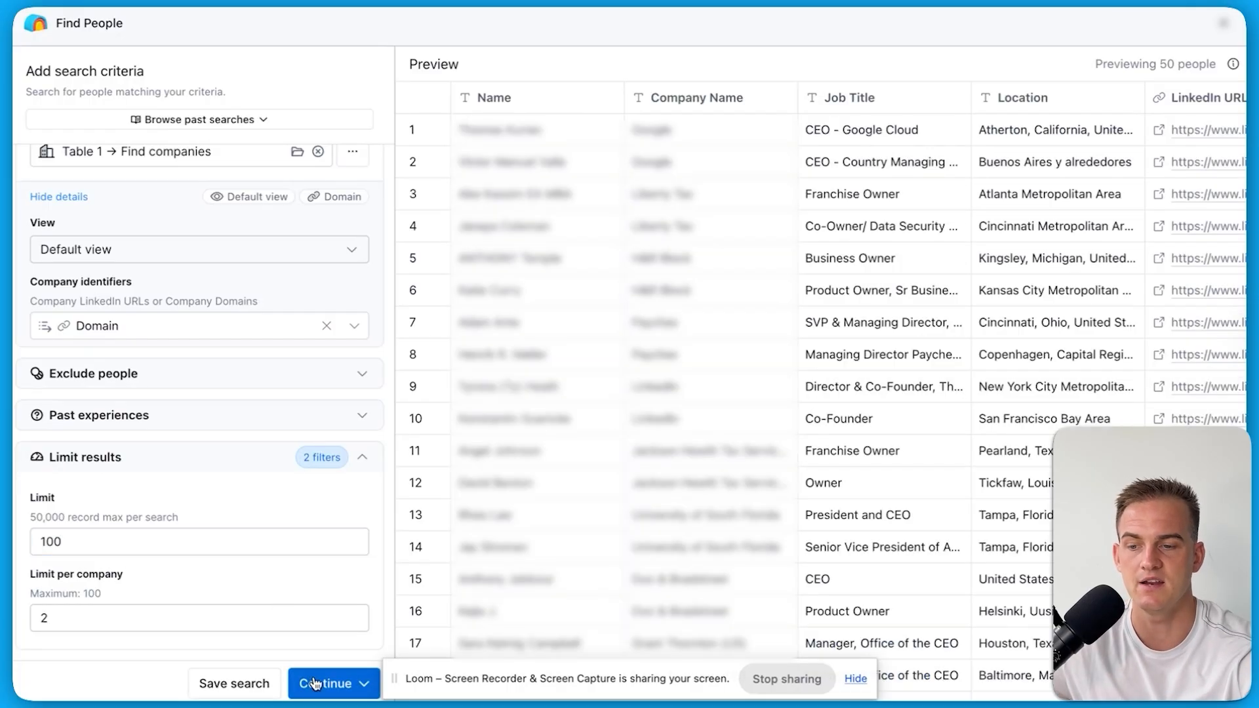
click(327, 683)
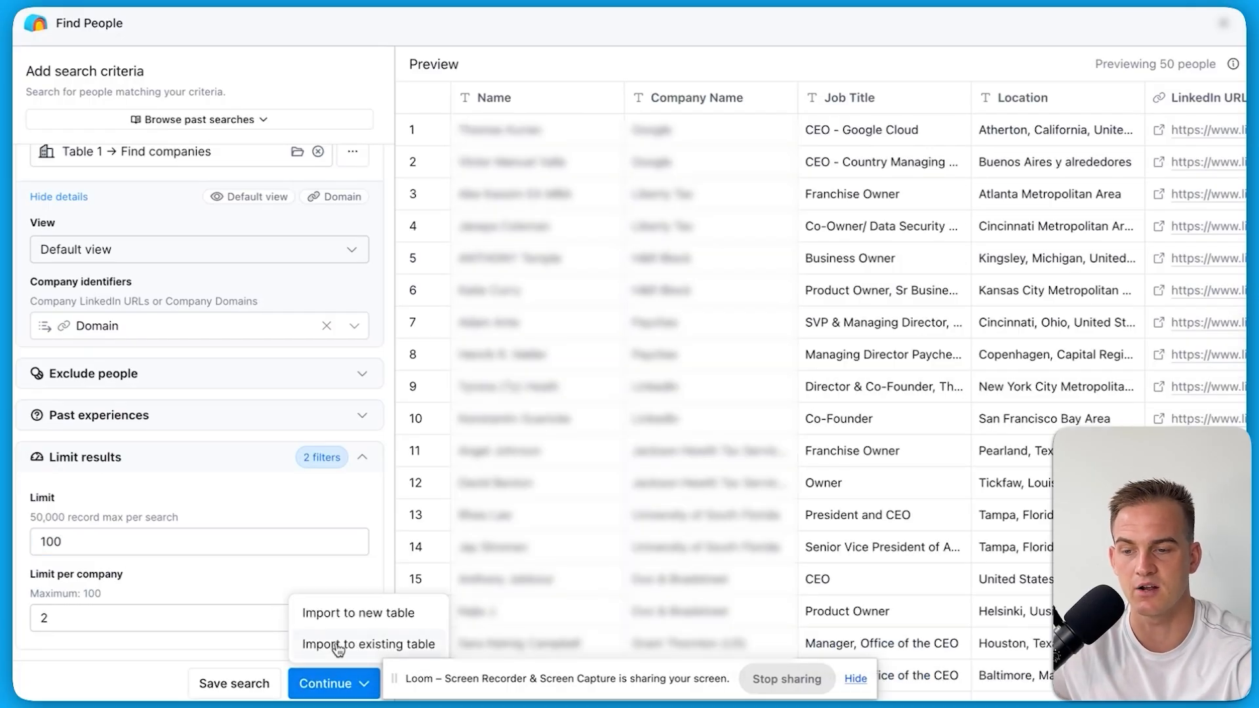
click(361, 613)
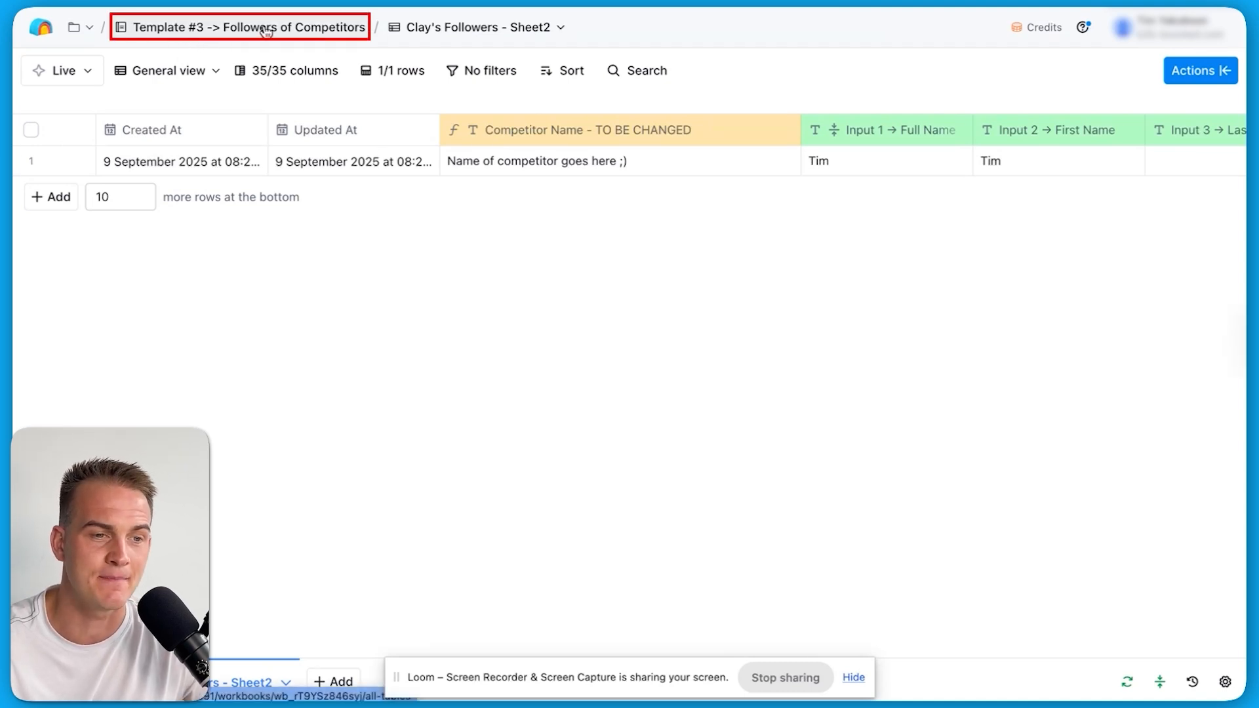
Share the Template #3 -> Followers of Competitors workbook as a template and copy its public link
scroll(491, 164, right, 5)
scroll(494, 164, right, 3)
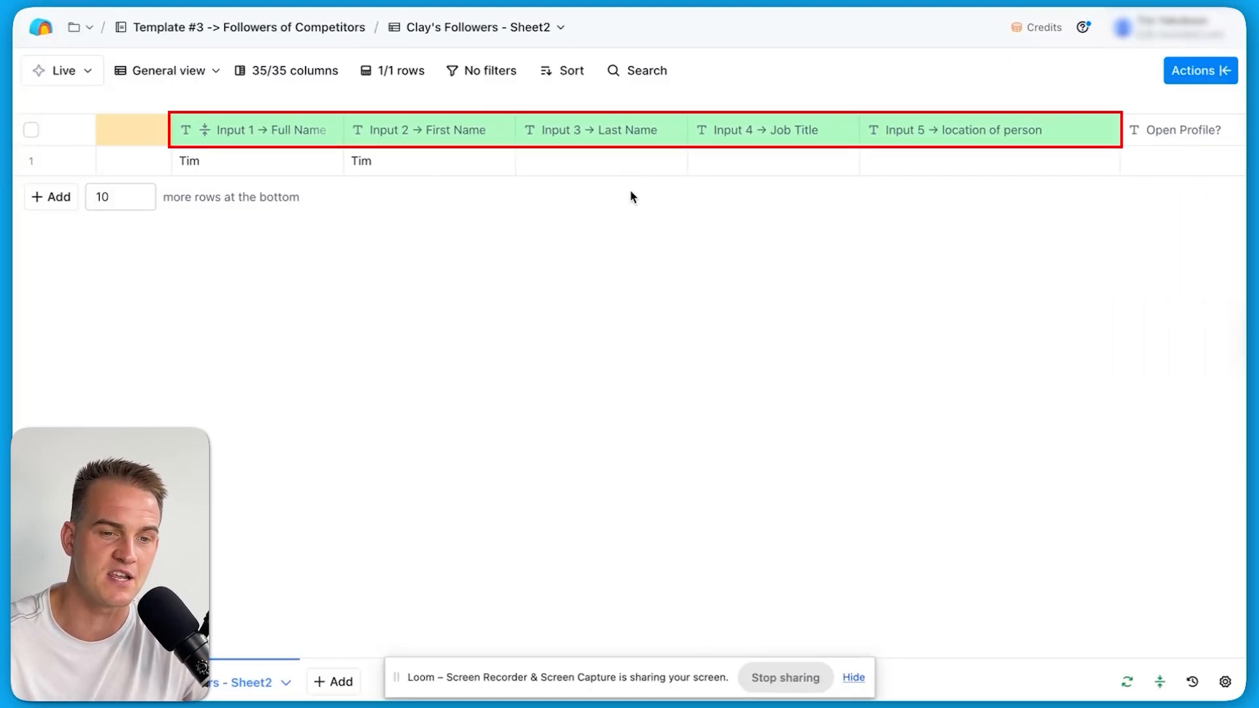
scroll(739, 180, right, 10)
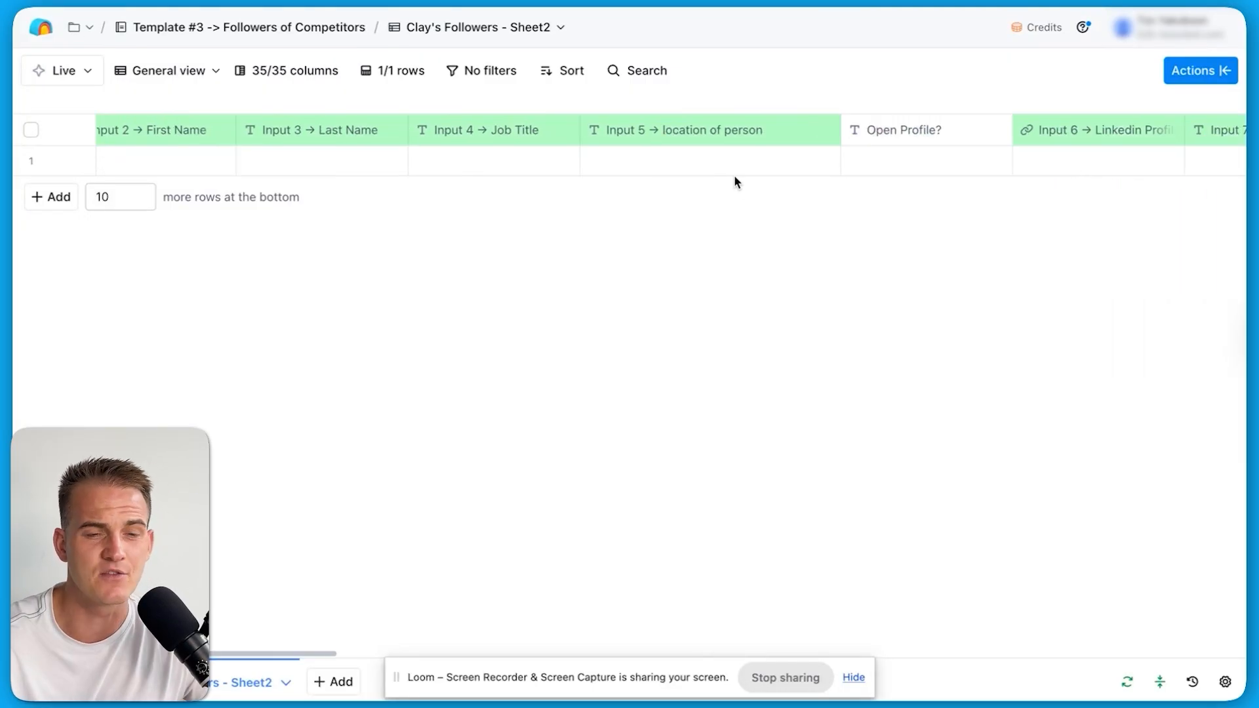
scroll(725, 175, right, 3)
scroll(721, 174, left, 15)
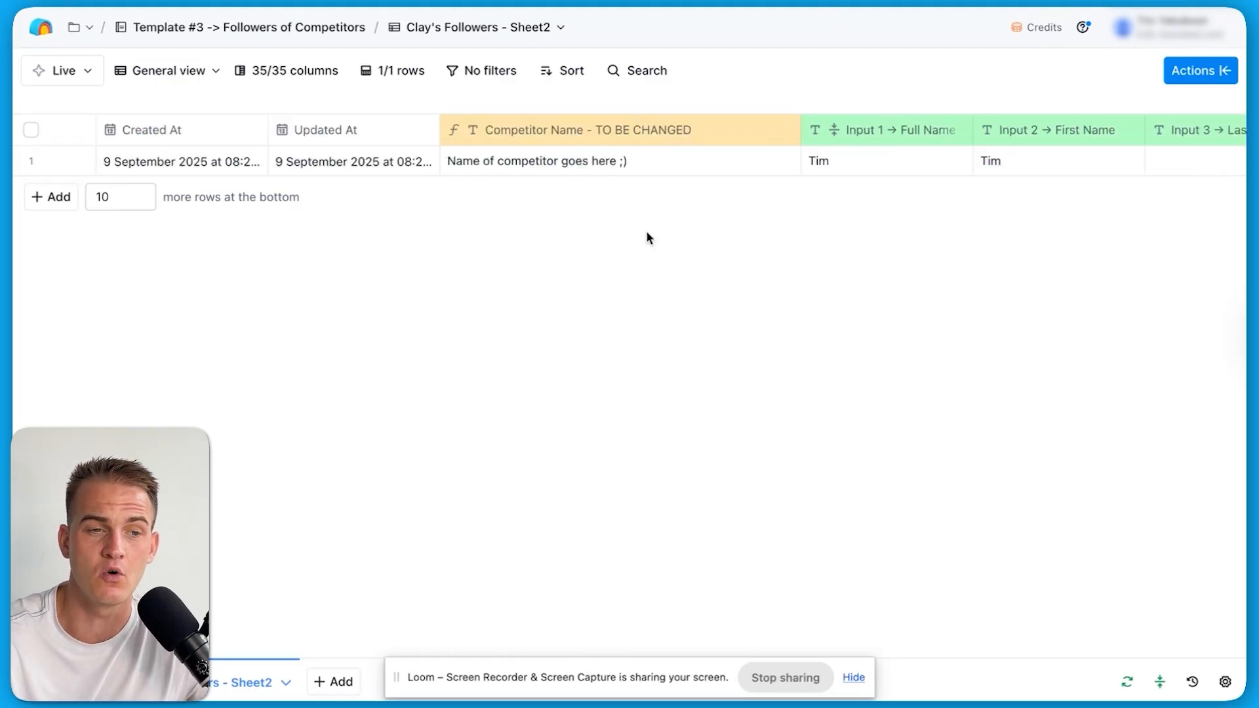
click(281, 31)
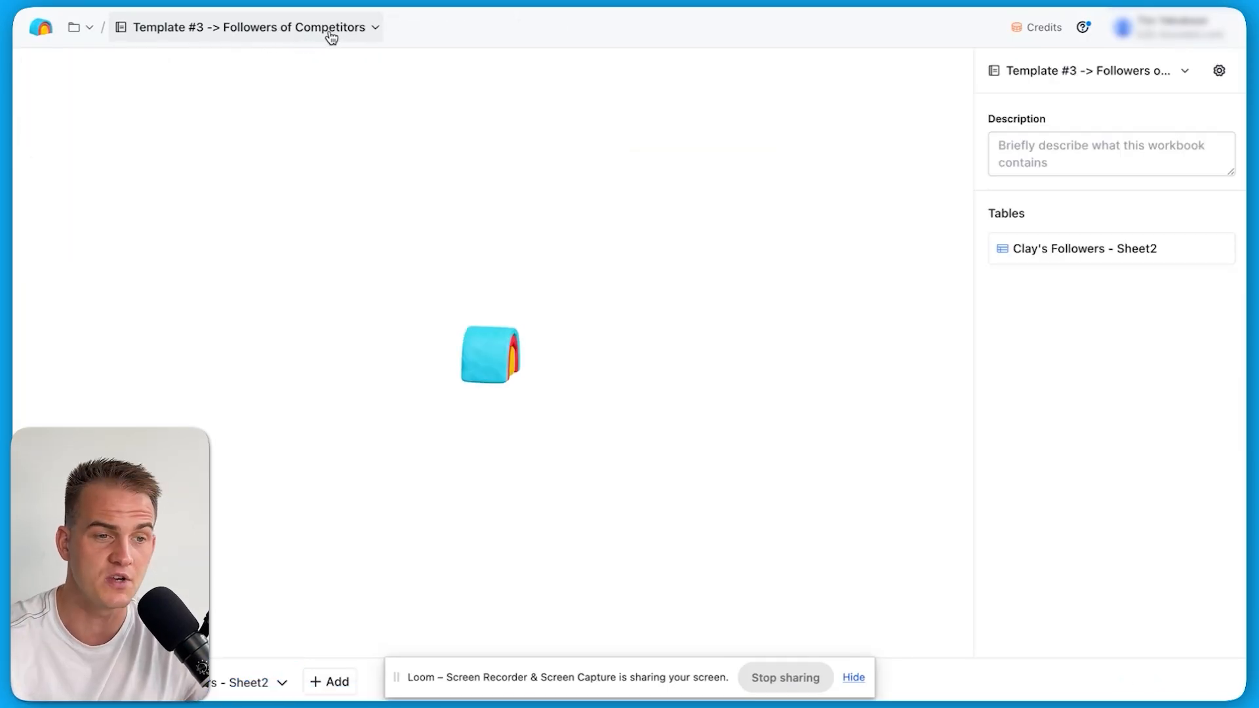
click(267, 33)
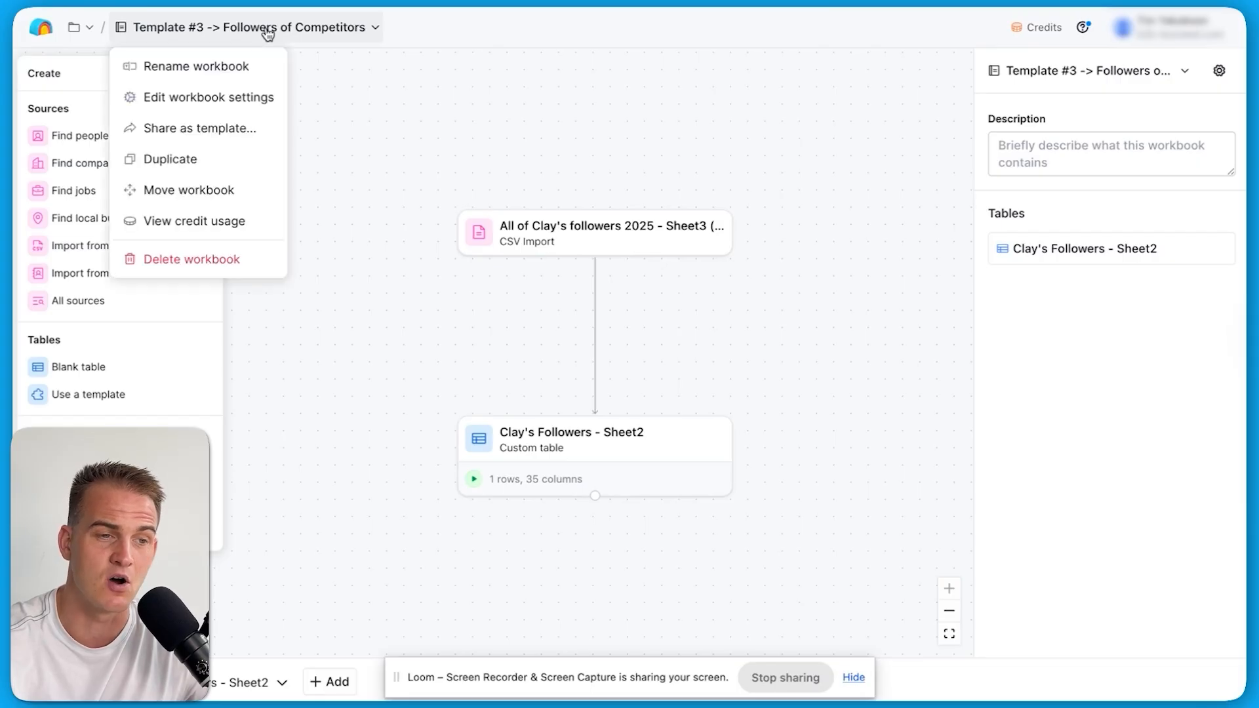
click(200, 129)
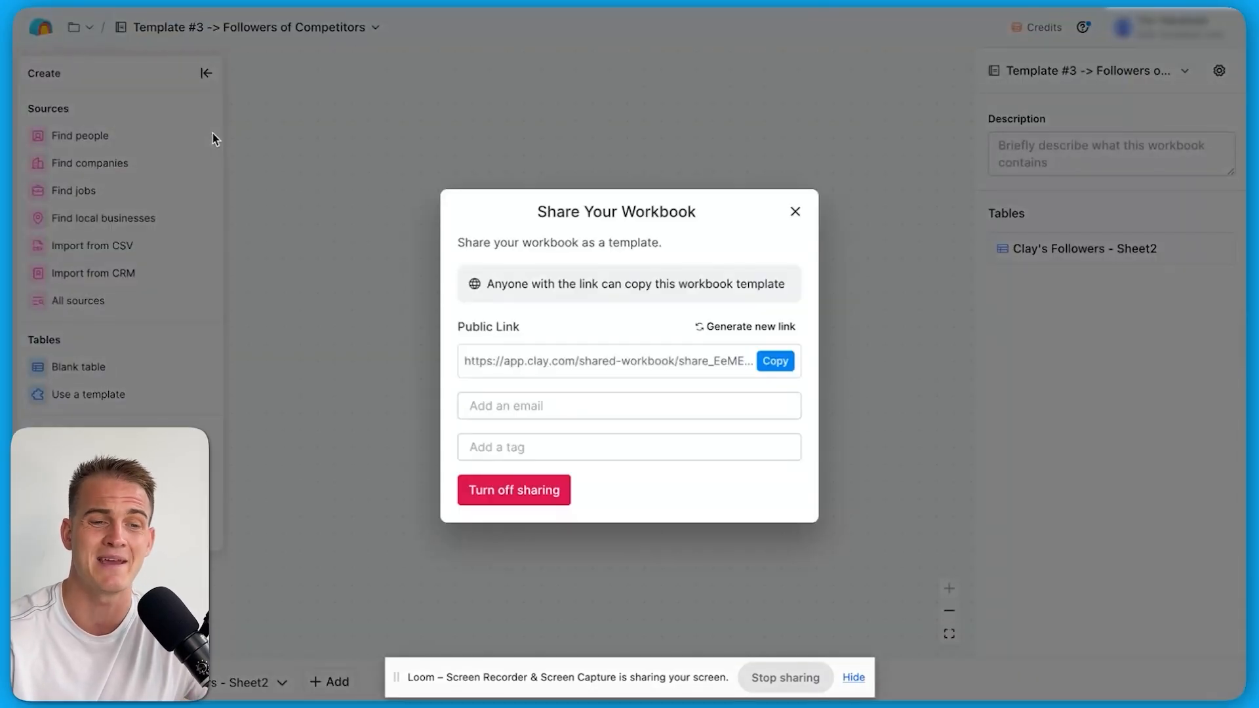
click(775, 360)
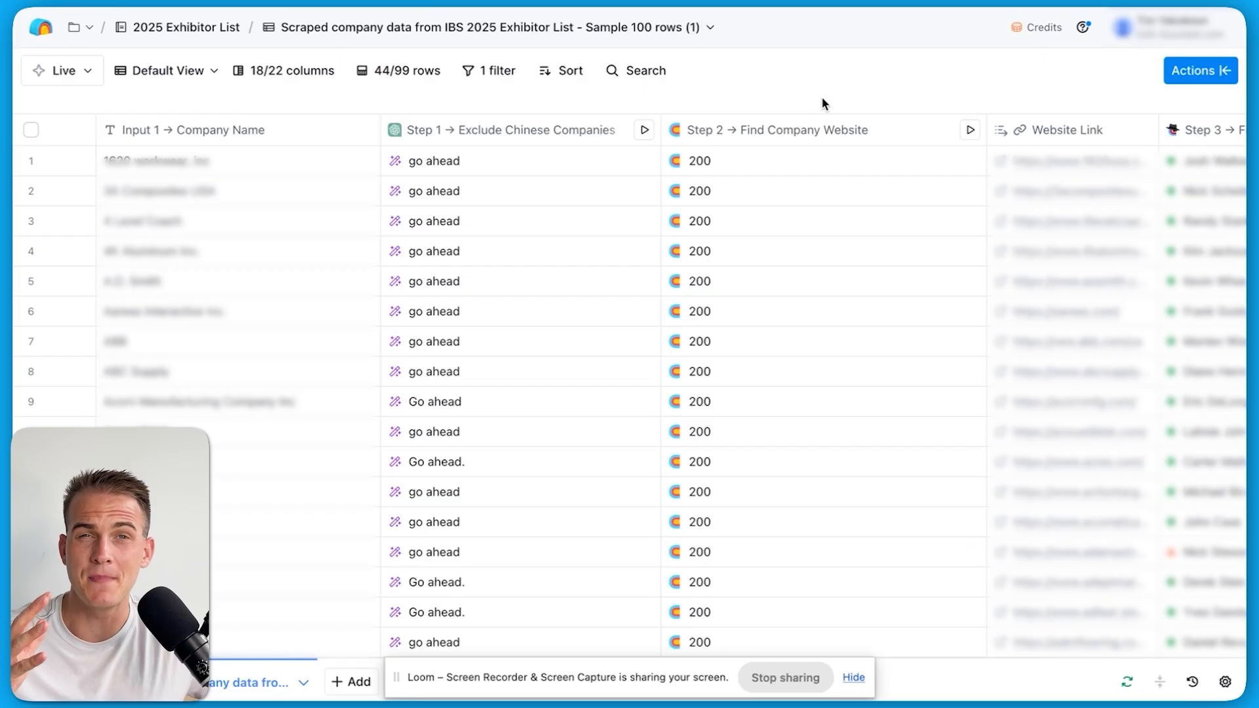
Turn off auto-update in the run settings of the Step 2 → Find Company Website column and save the column
click(801, 135)
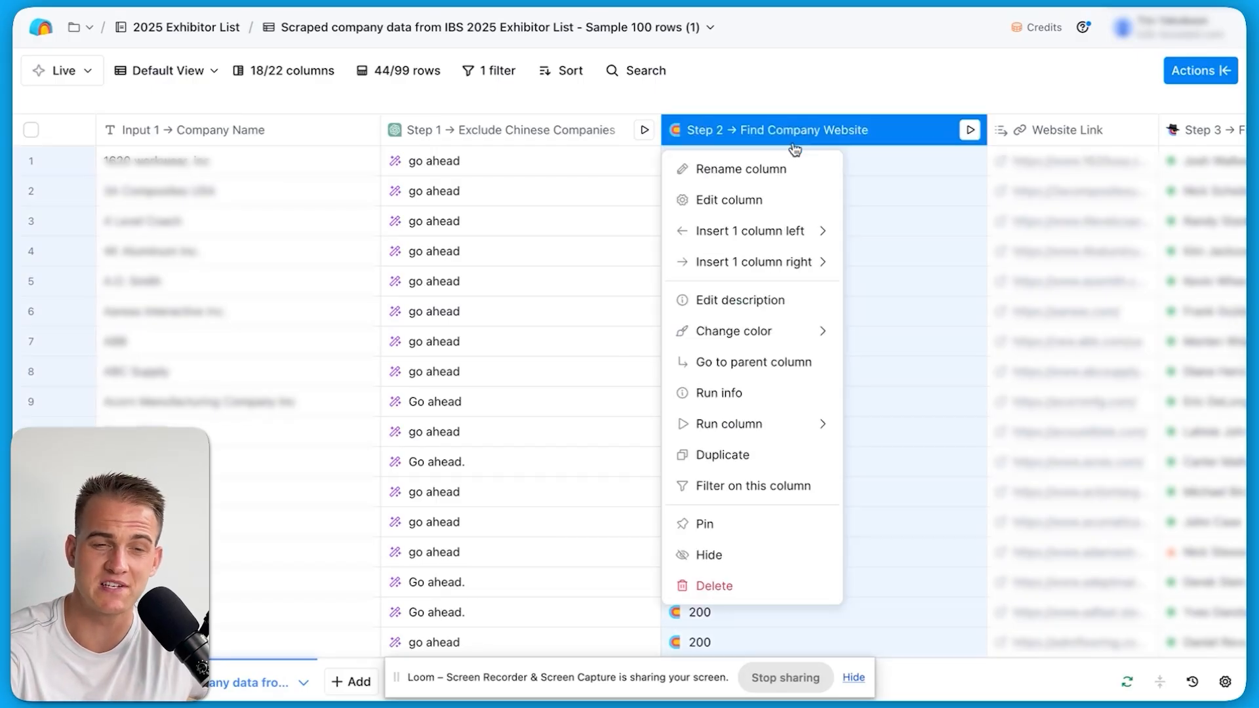
click(742, 201)
scroll(993, 296, down, 10)
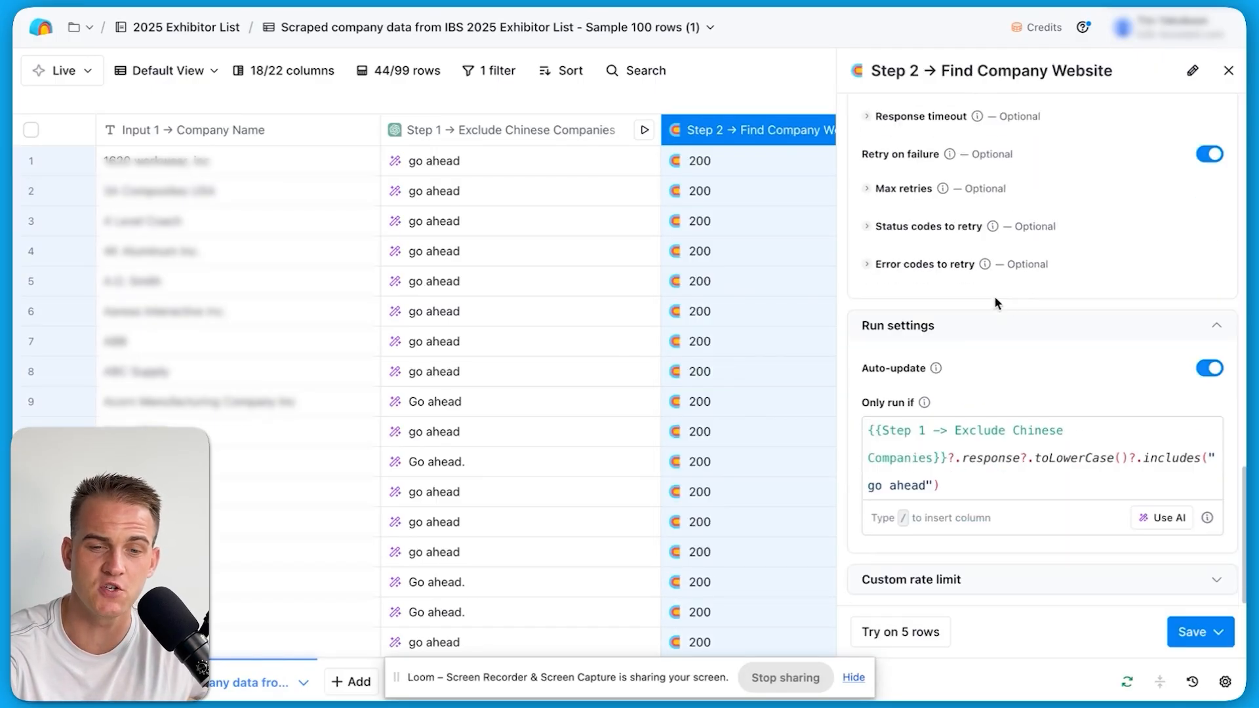
drag(862, 369, 906, 371)
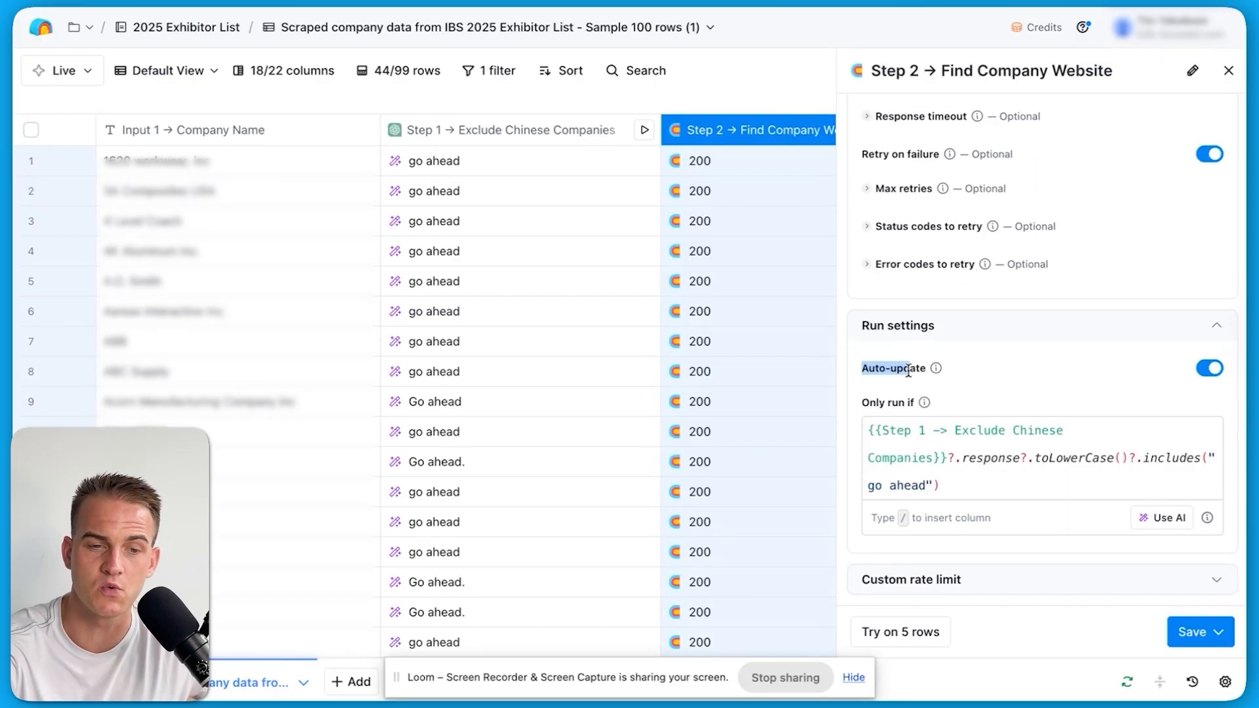
click(1209, 368)
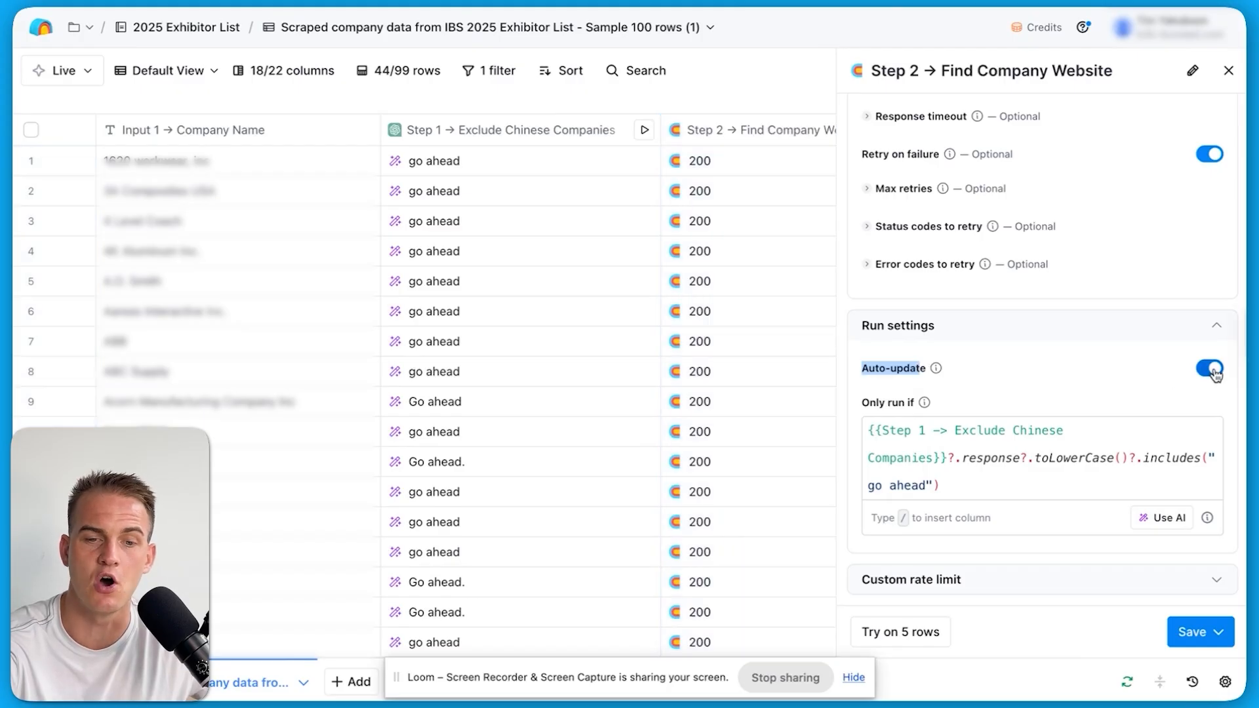
click(1199, 632)
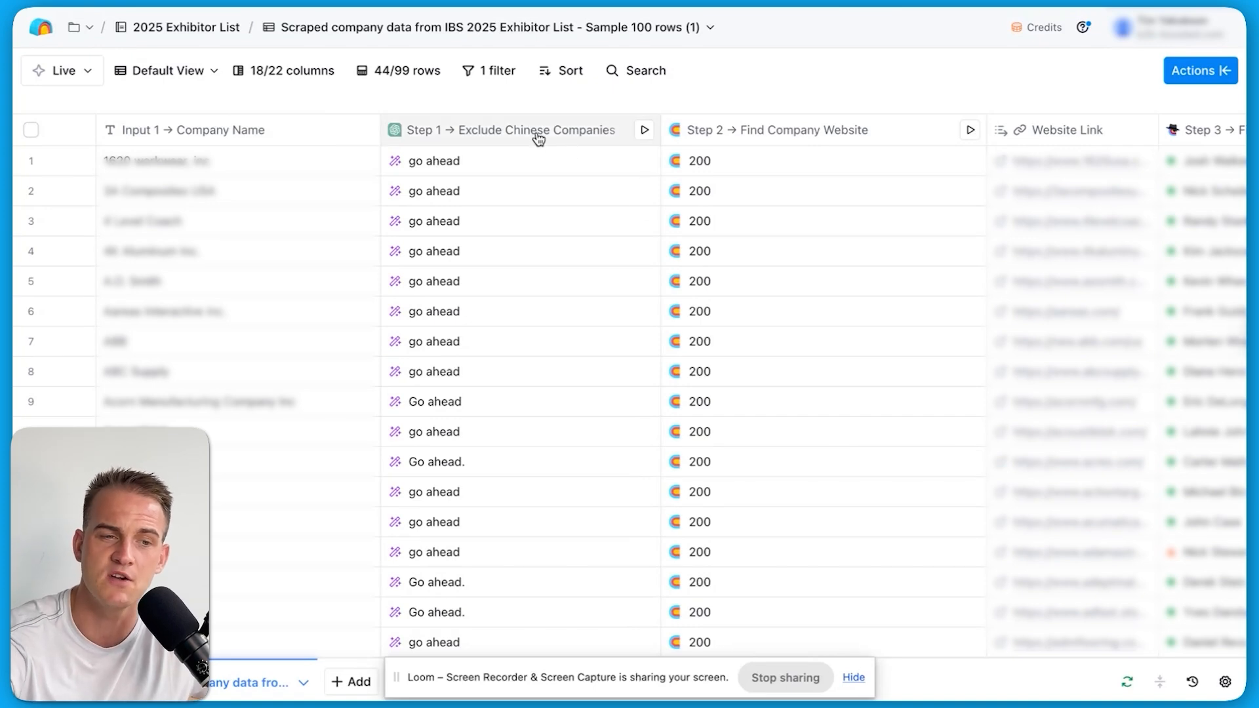
Turn off auto-update in the run settings of the Step 1 → Exclude Chinese Companies column and save the column
scroll(533, 179, right, 15)
scroll(532, 179, left, 15)
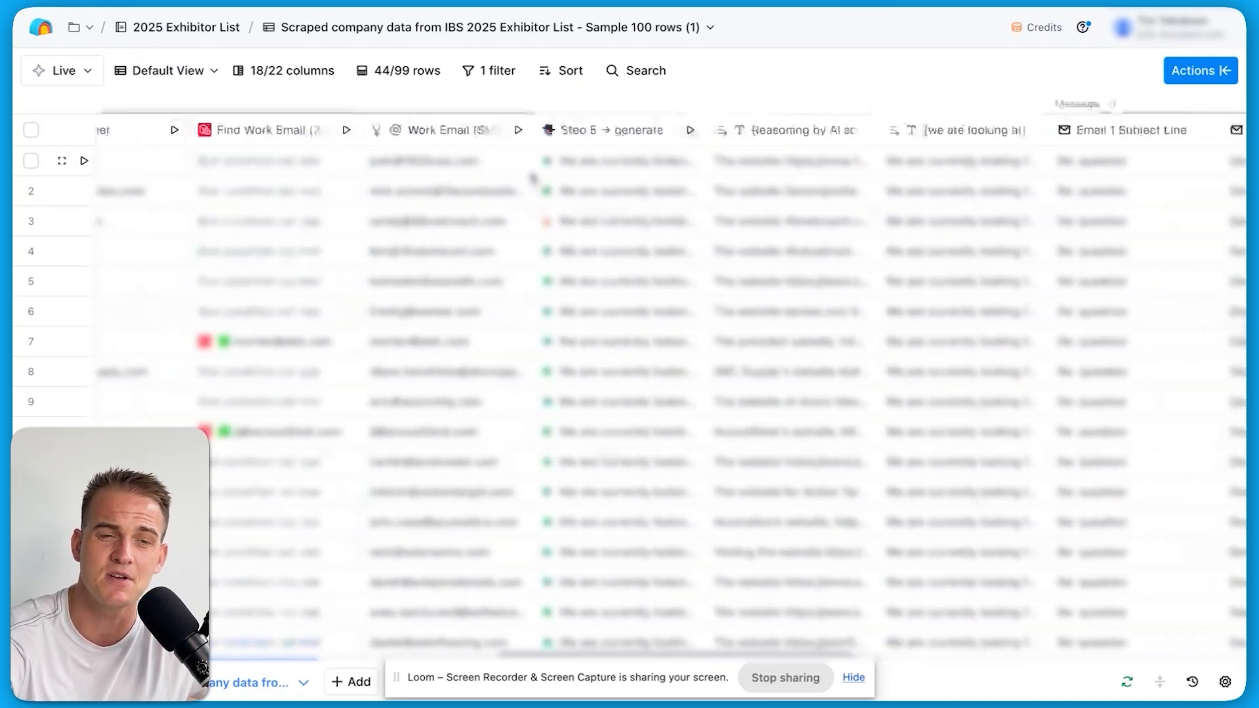
scroll(533, 178, left, 2)
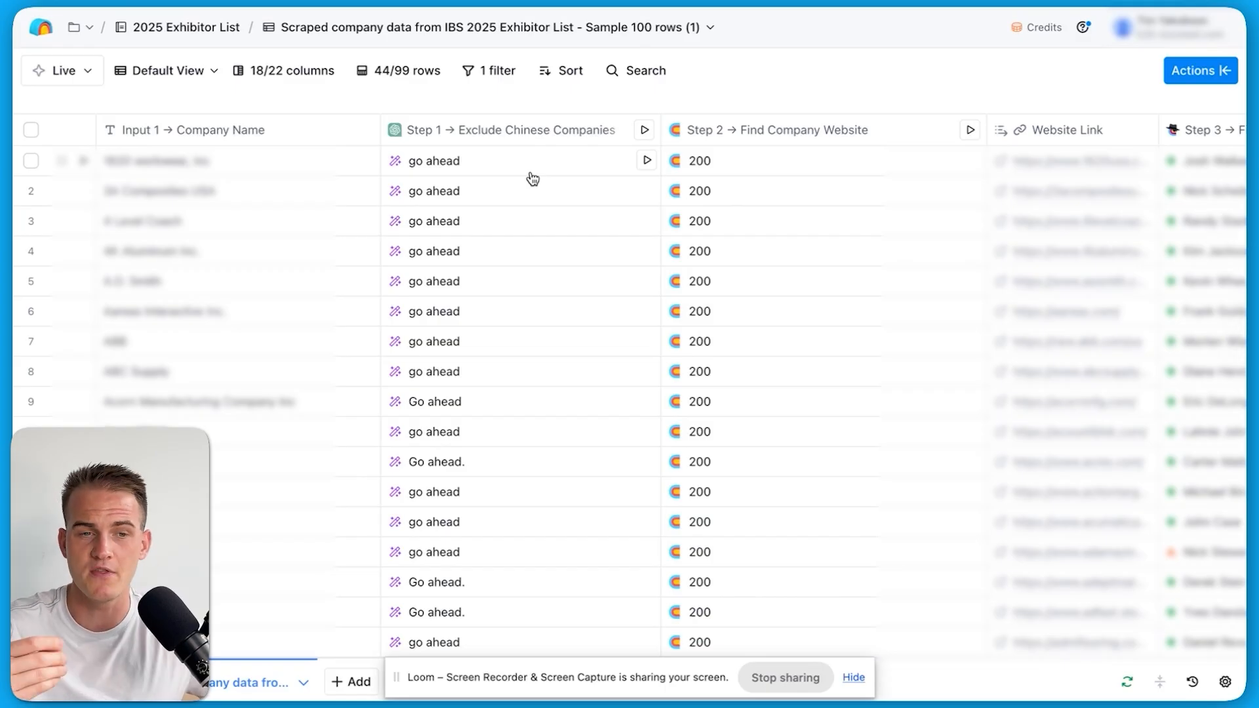
click(518, 131)
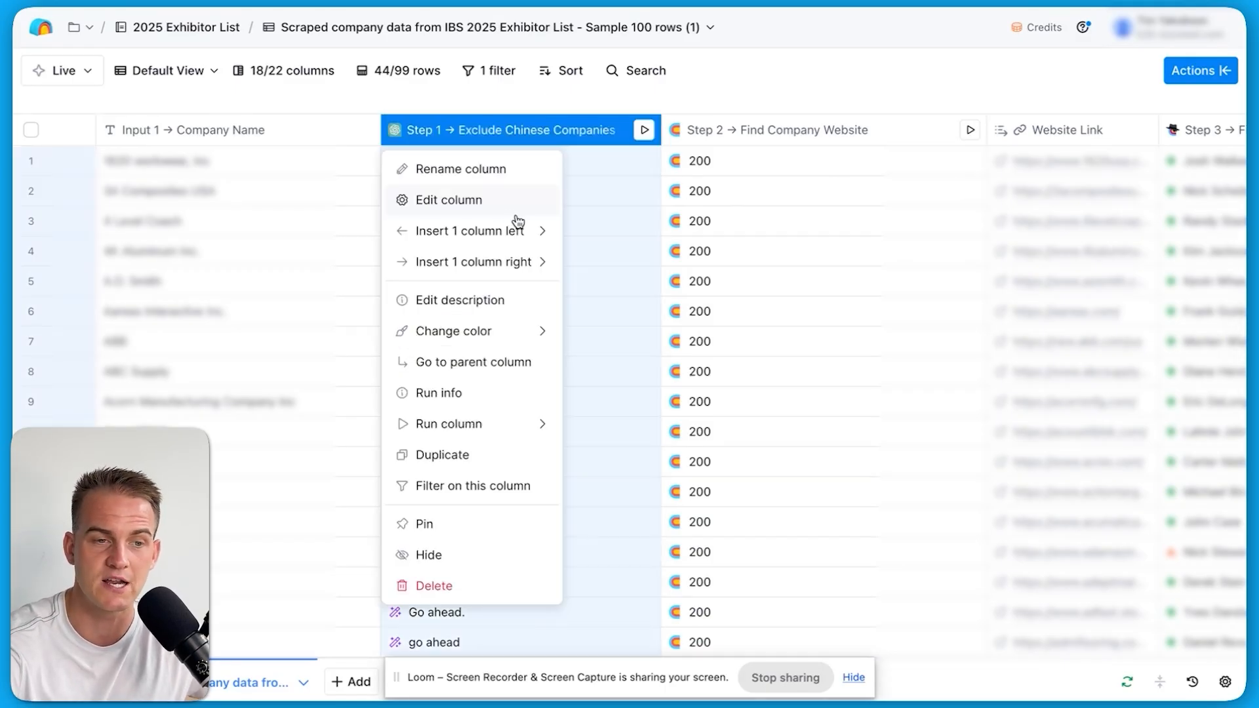
click(516, 215)
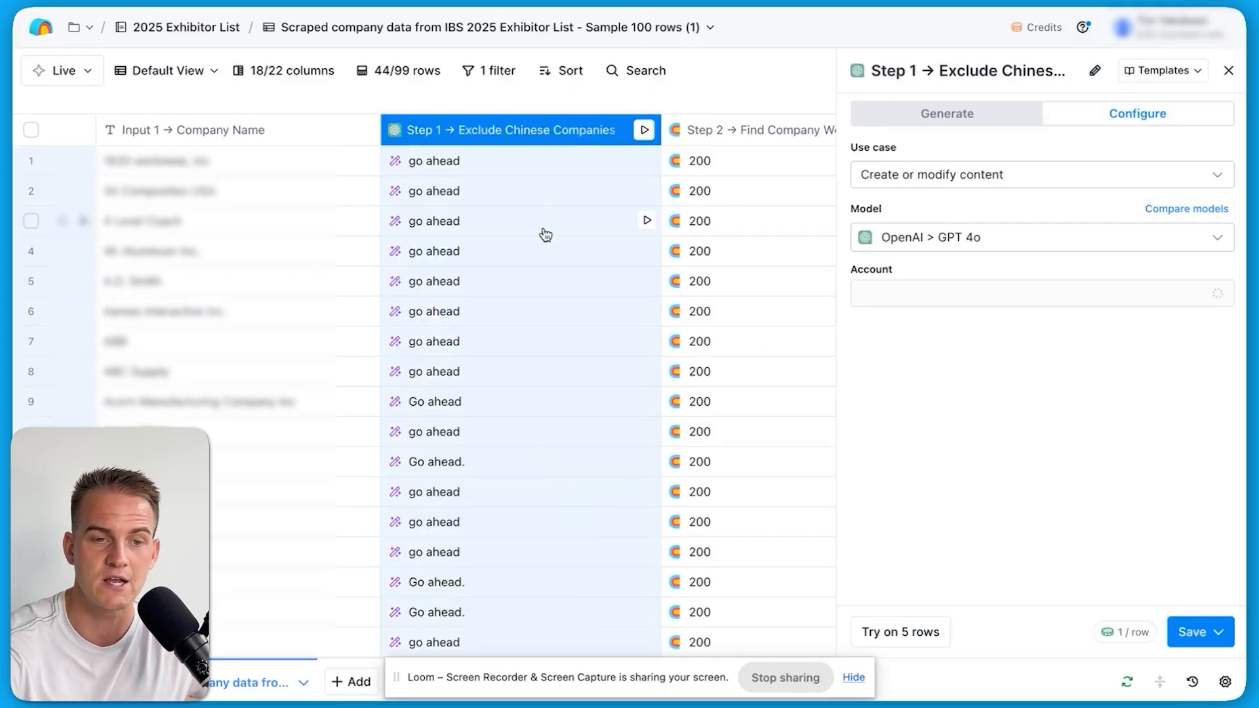
scroll(941, 380, down, 10)
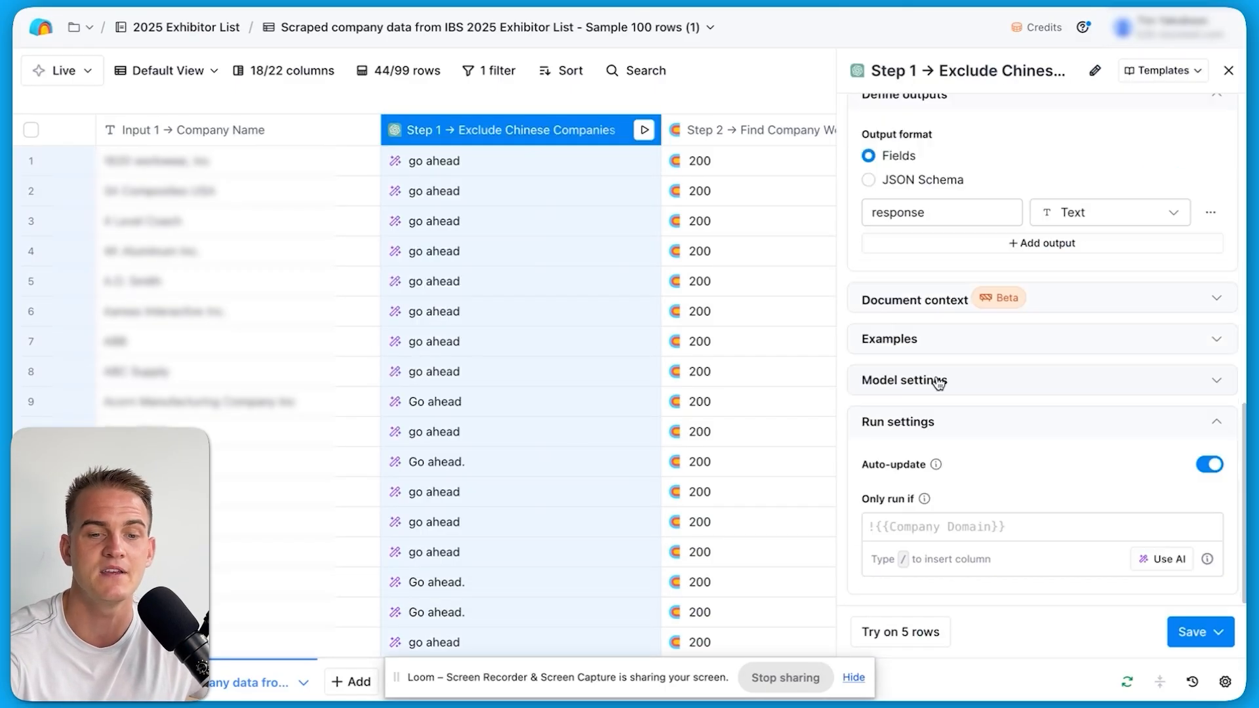
click(1209, 467)
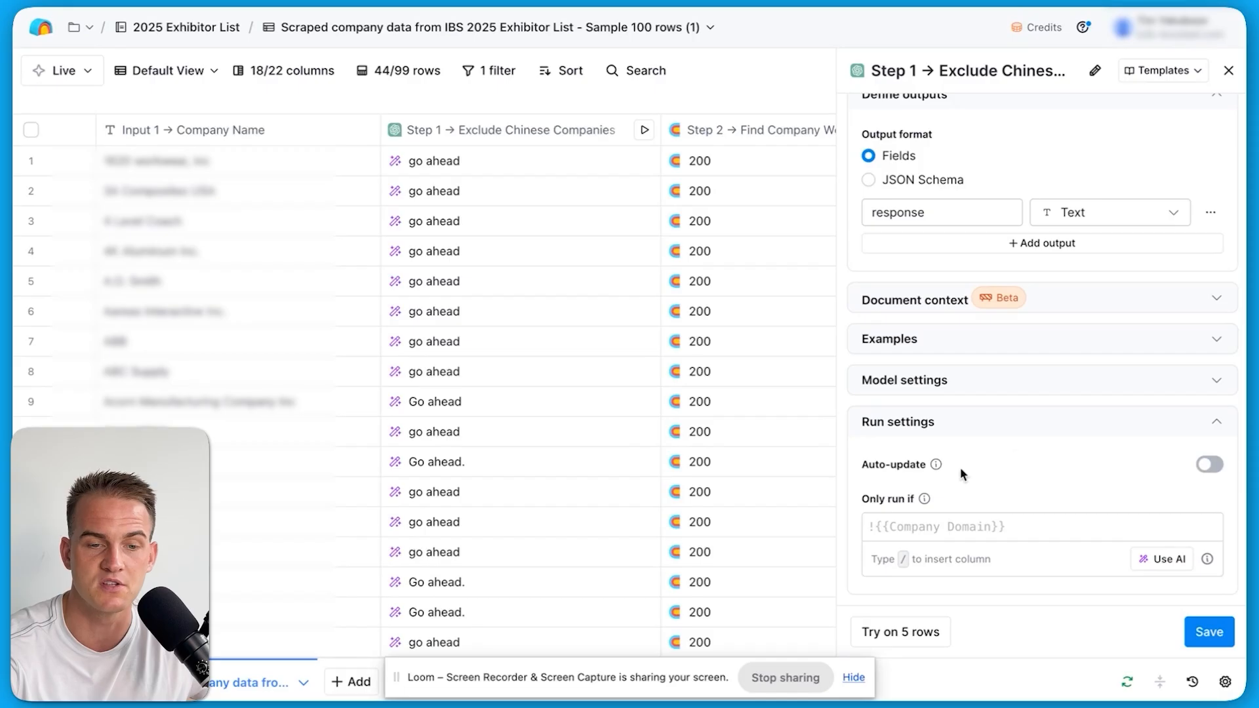
click(1210, 633)
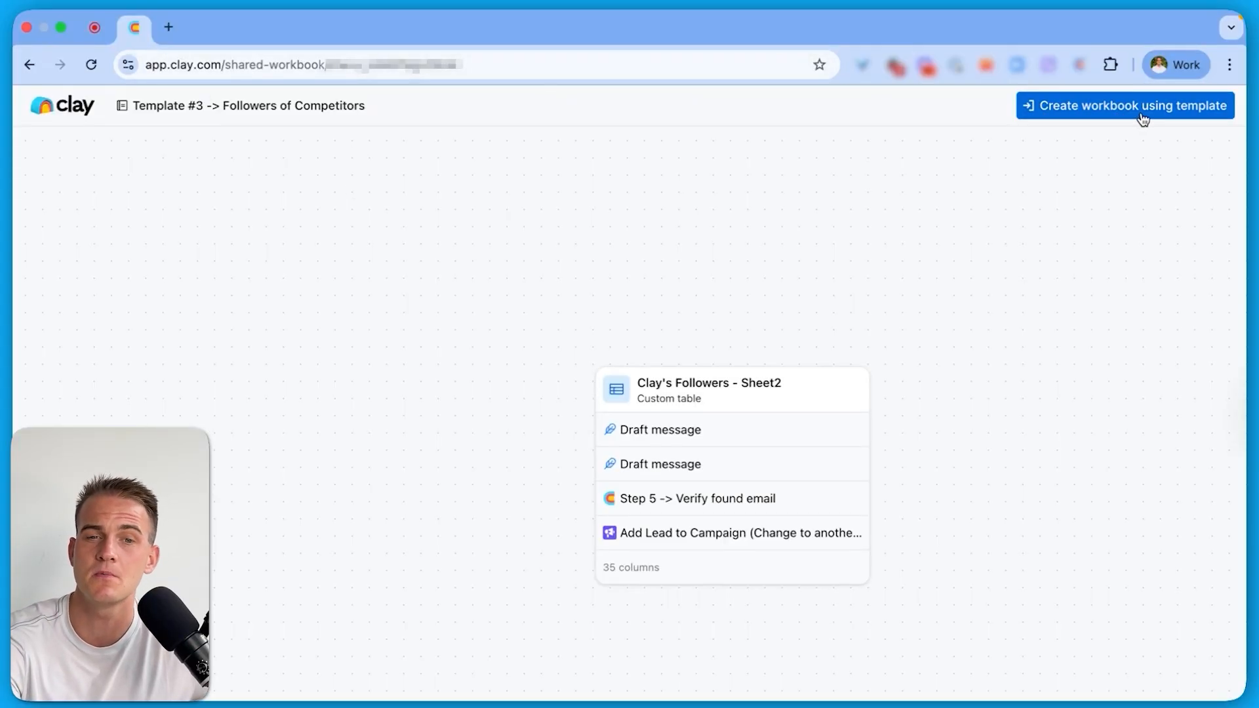
Create a workbook from the shared Followers of Competitors template in the b2b-boosted.com workspace and add 10 rows to its table
click(1142, 107)
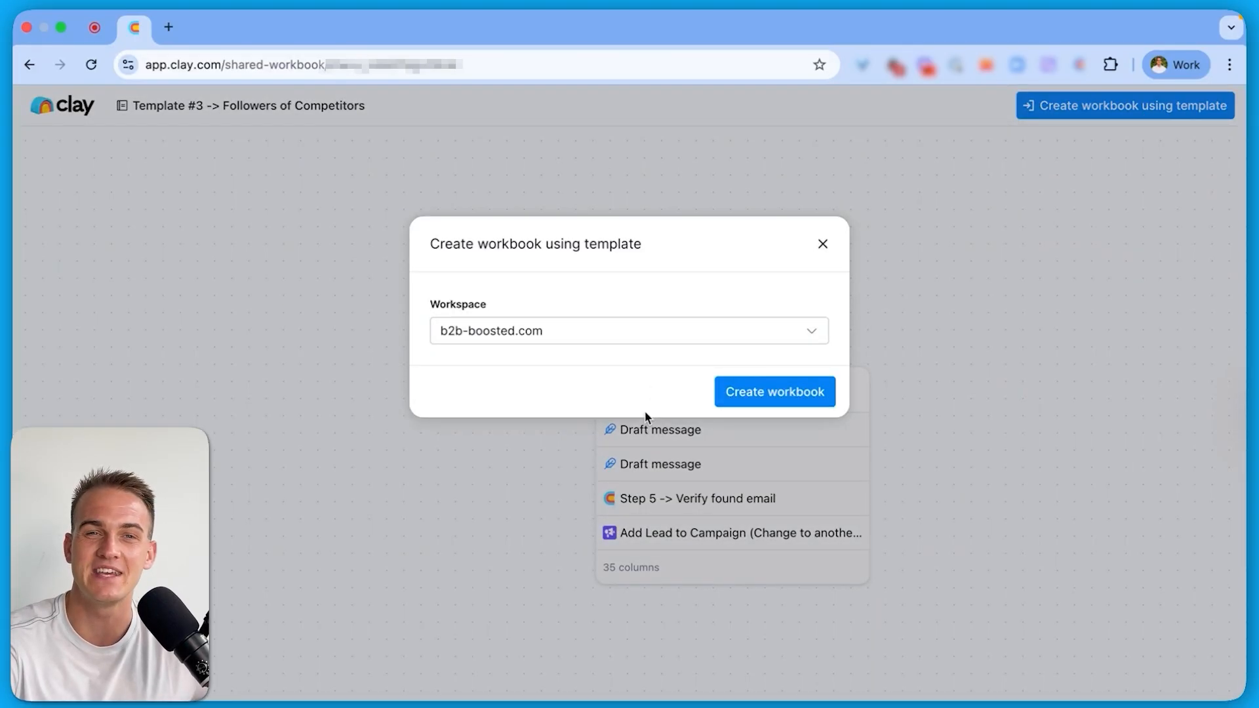
click(773, 401)
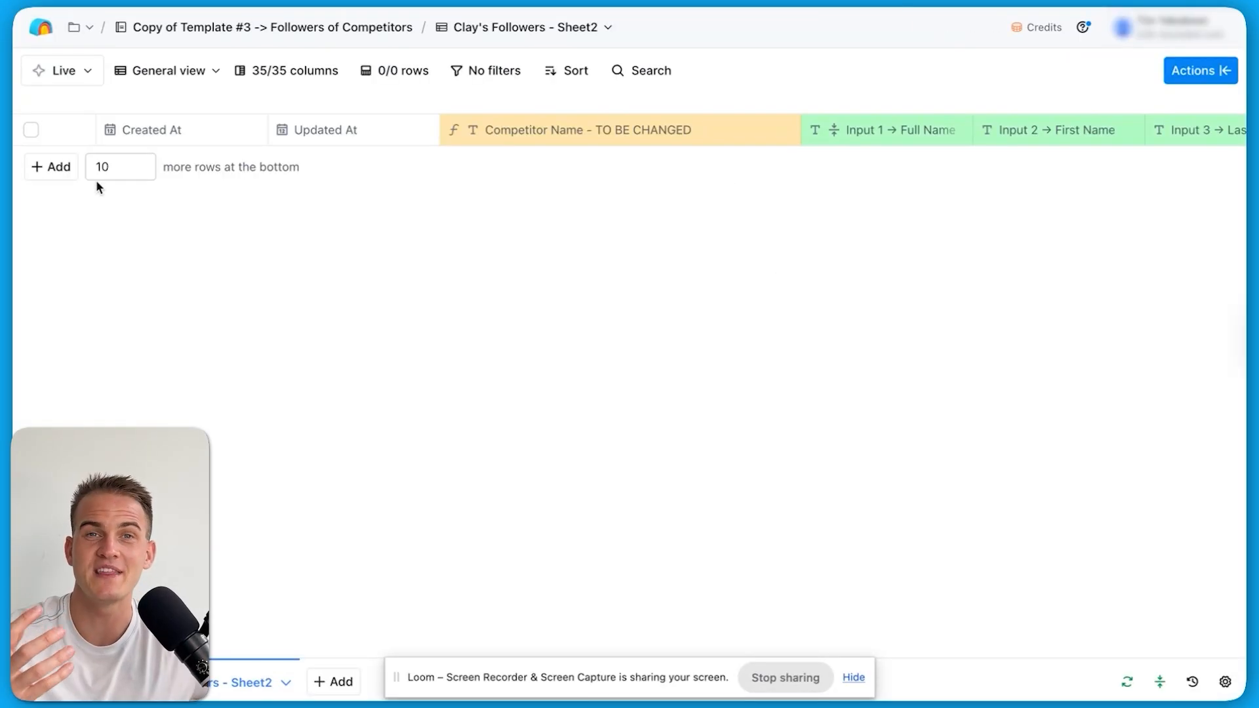
click(47, 169)
Examine the copied table's columns, from the competitor name and input fields through to the campaign and email message columns
scroll(557, 239, right, 5)
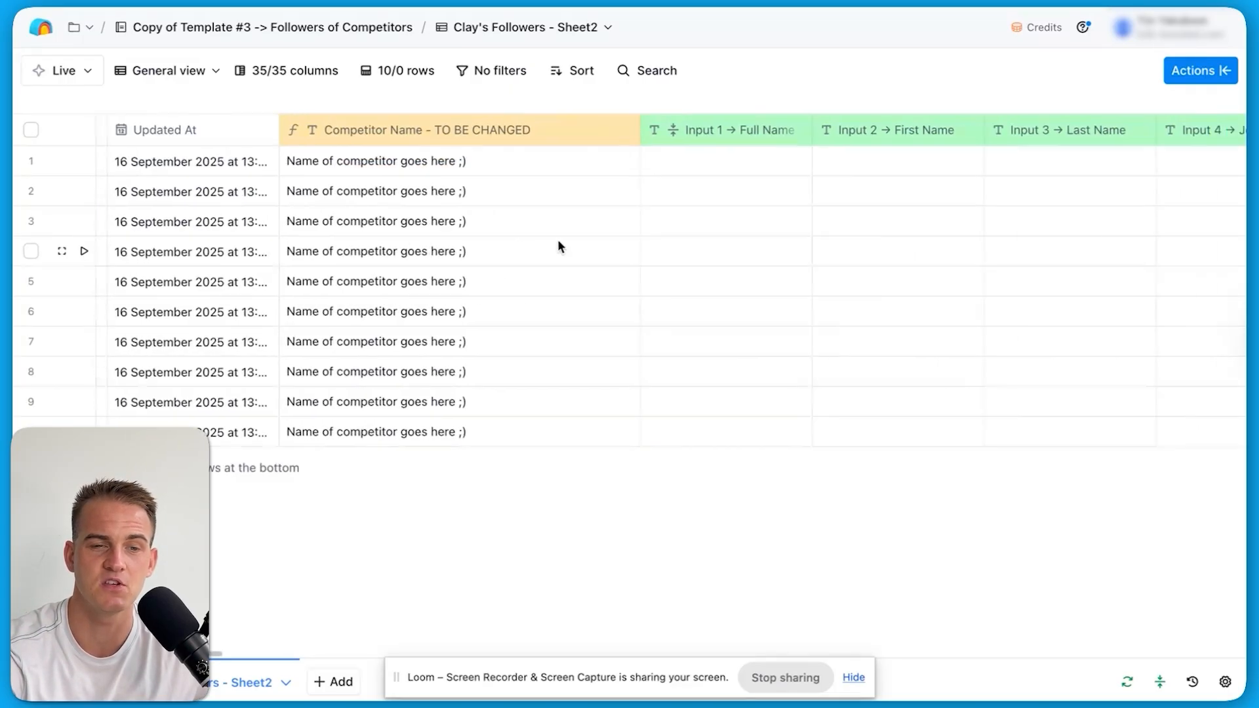
scroll(562, 197, right, 1)
double_click(562, 156)
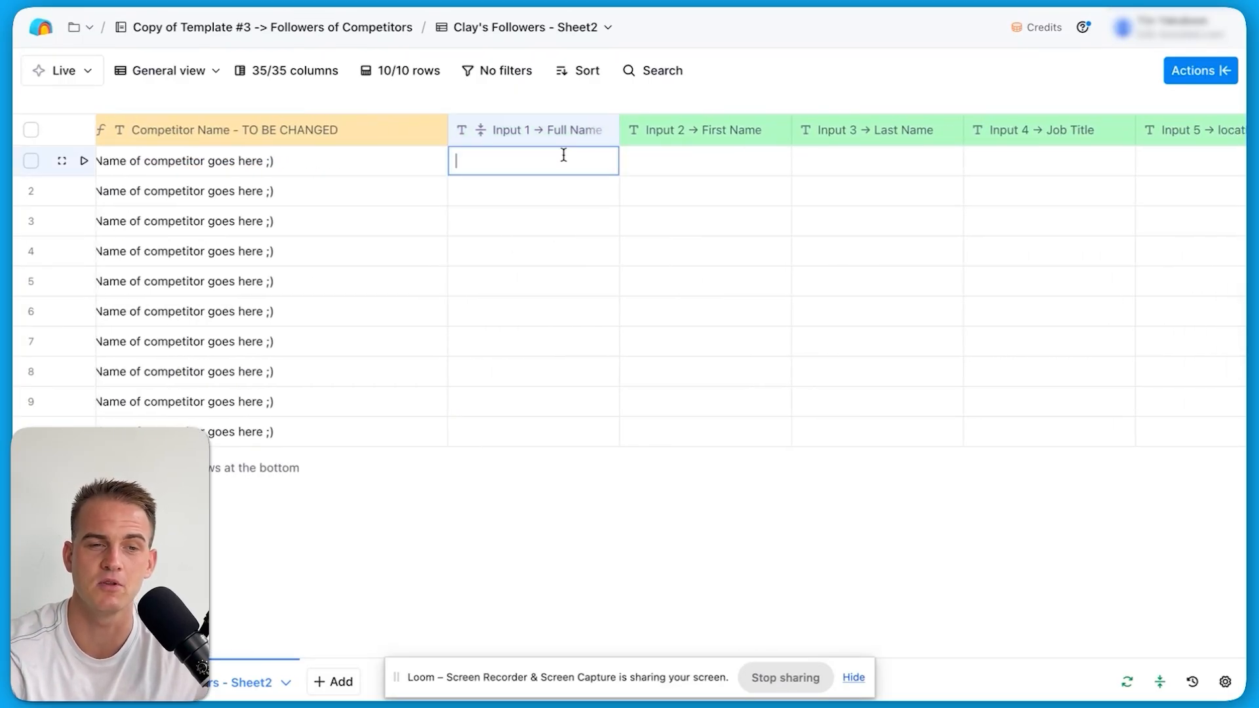
scroll(717, 283, right, 10)
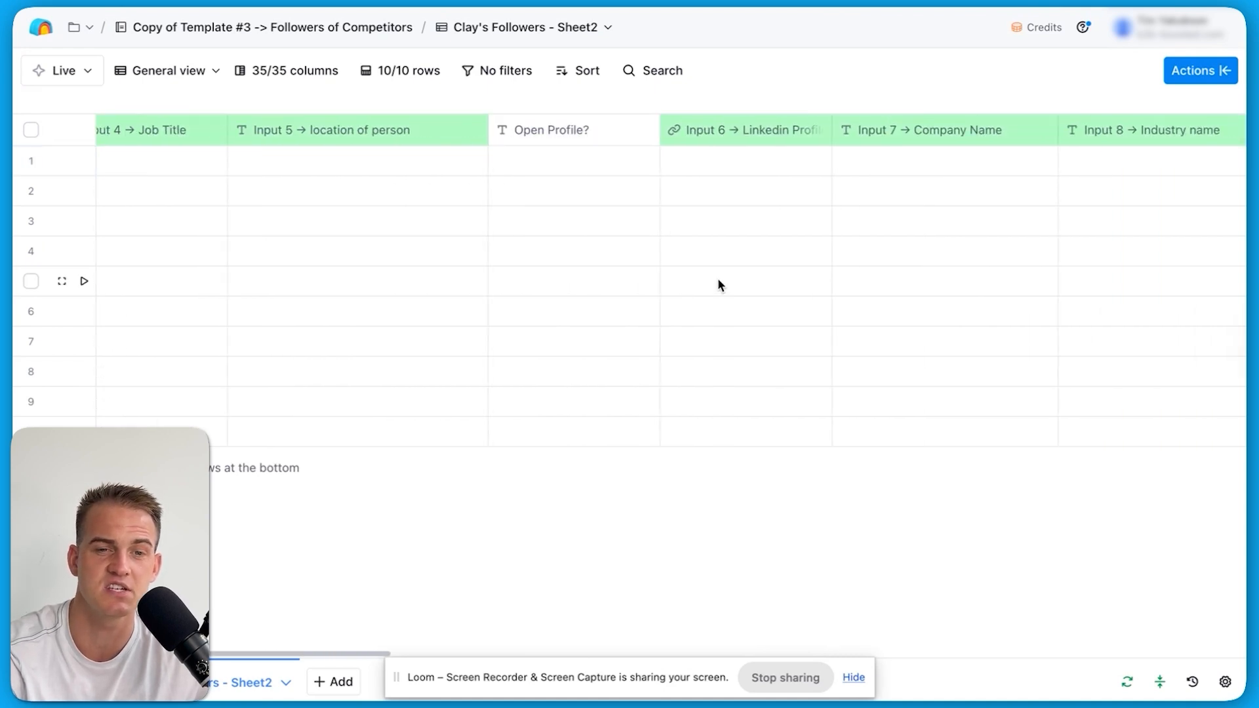
scroll(719, 286, right, 15)
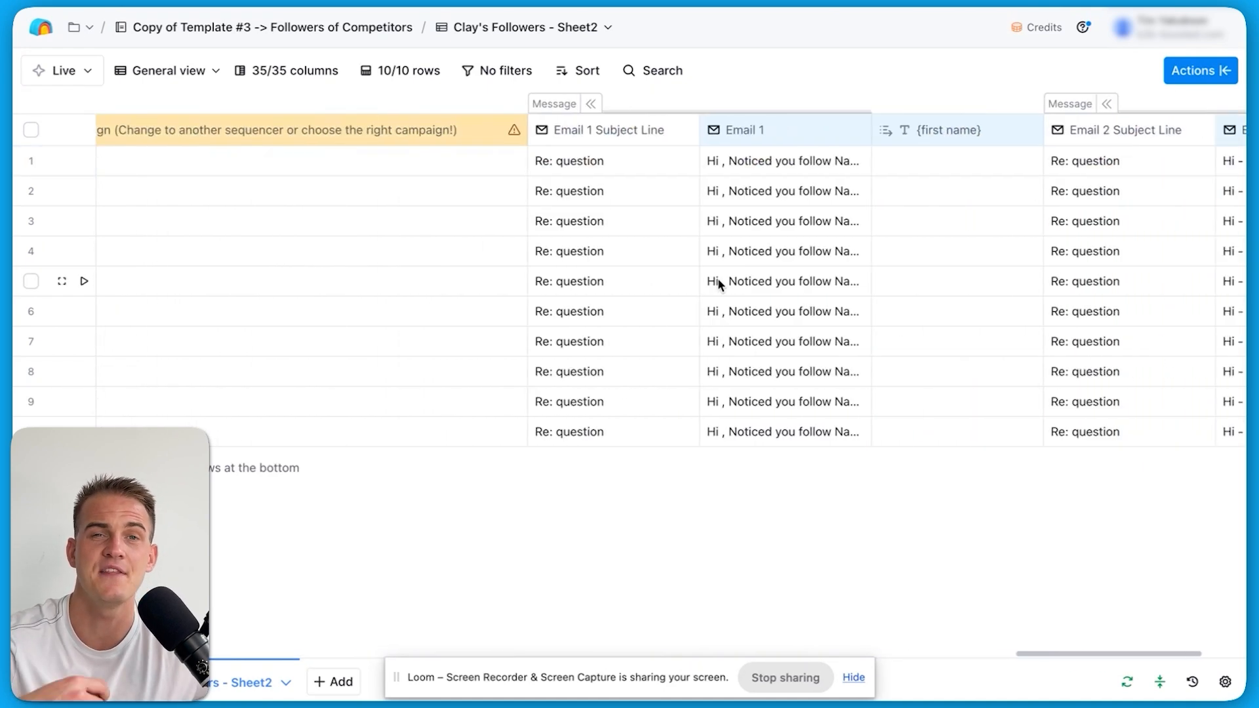
scroll(719, 283, right, 1)
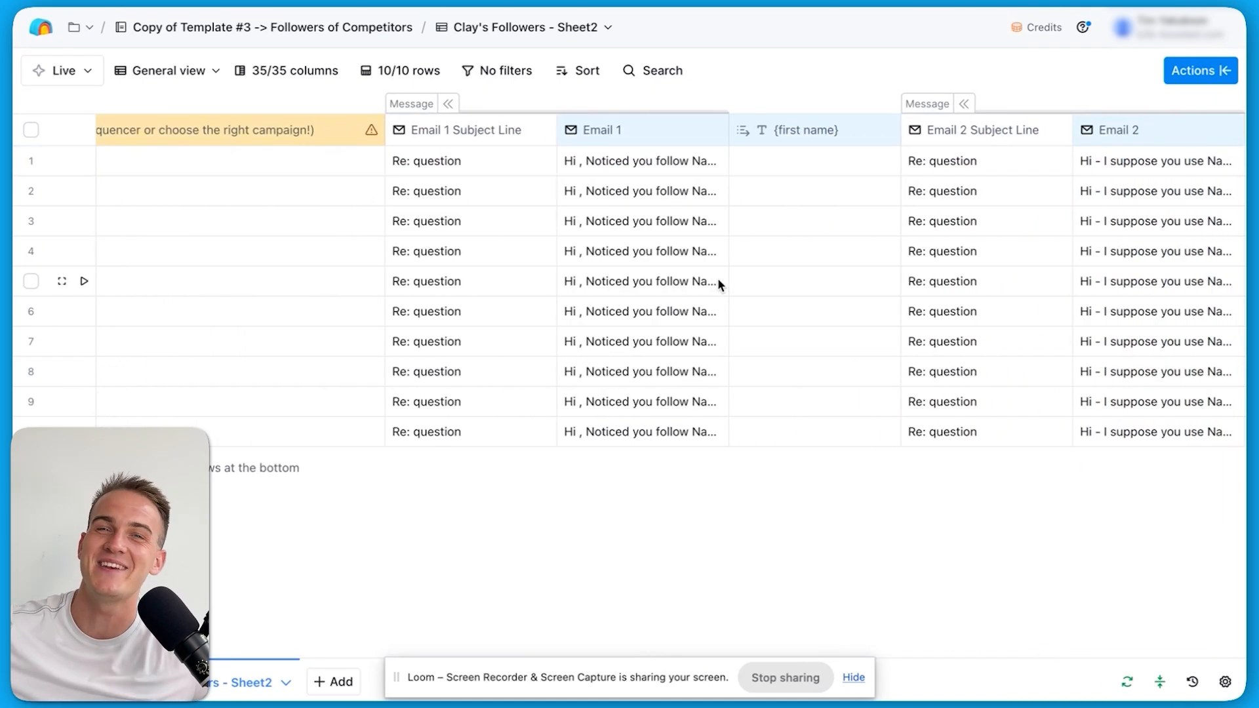
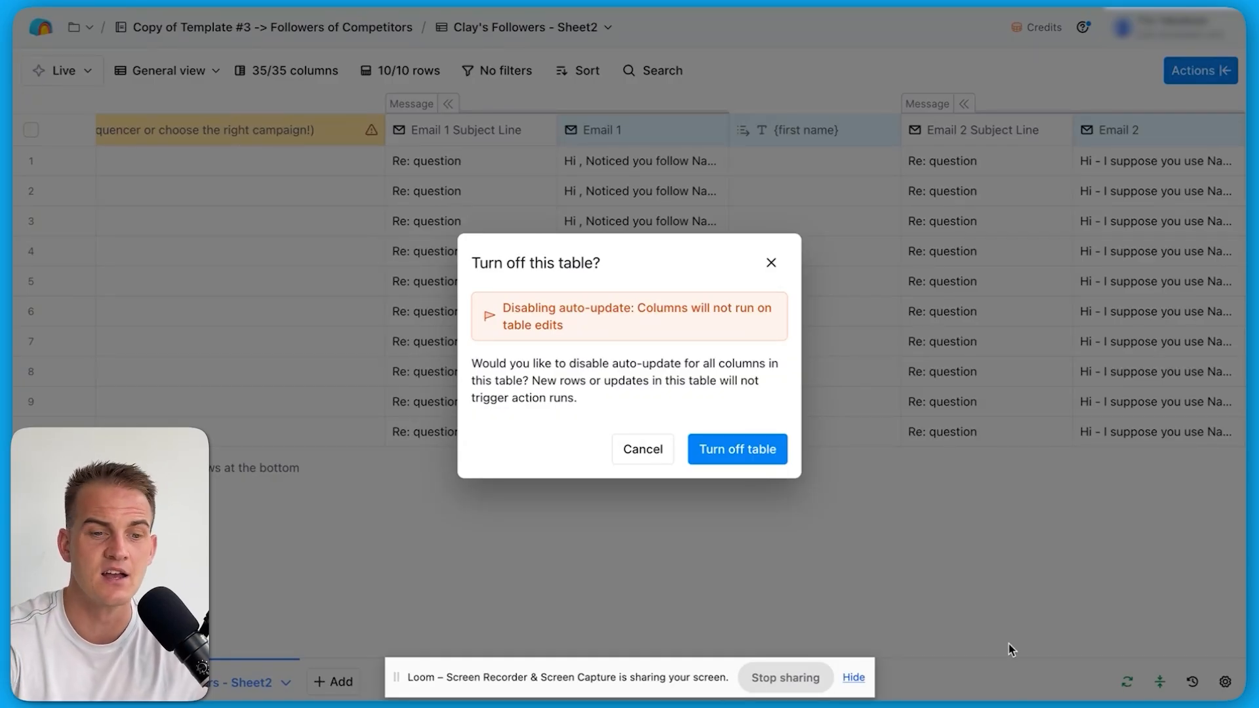
Turn off the Clay's Followers - Sheet2 table so auto-update is disabled for all its columns
click(723, 448)
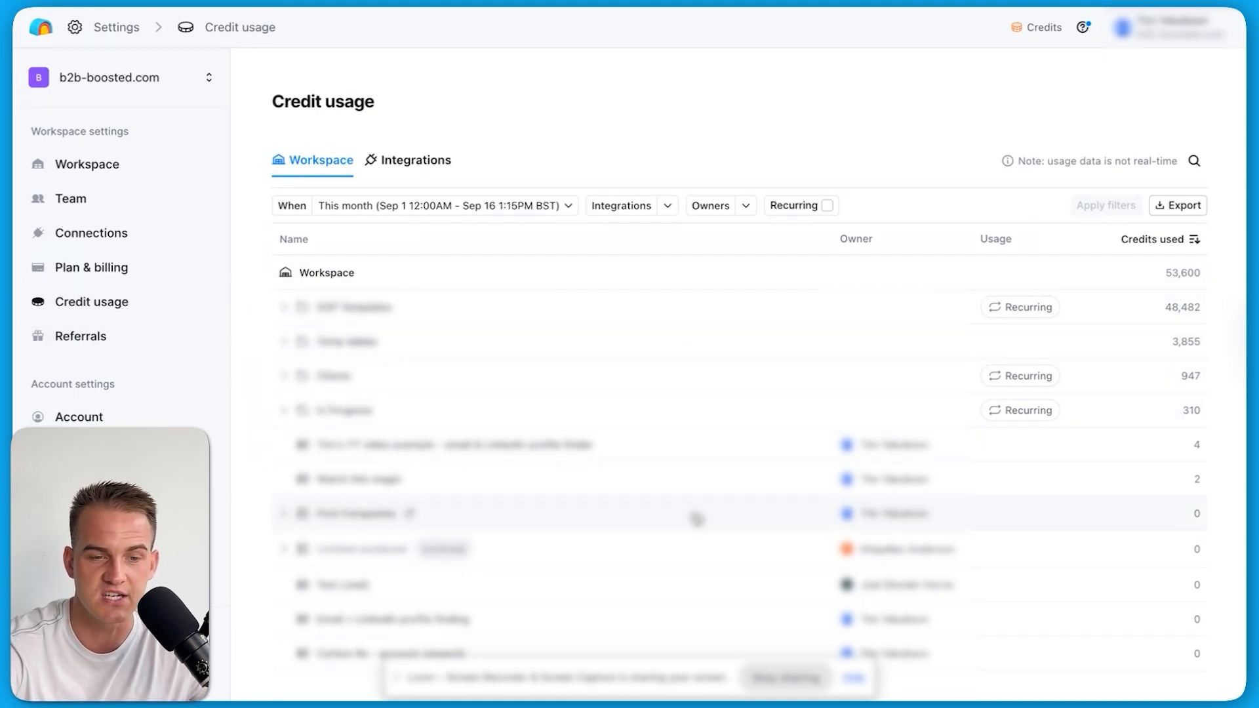
Expand the folder with the highest credit usage this month and its first subfolder to examine where credits are spent
scroll(694, 518, down, 1)
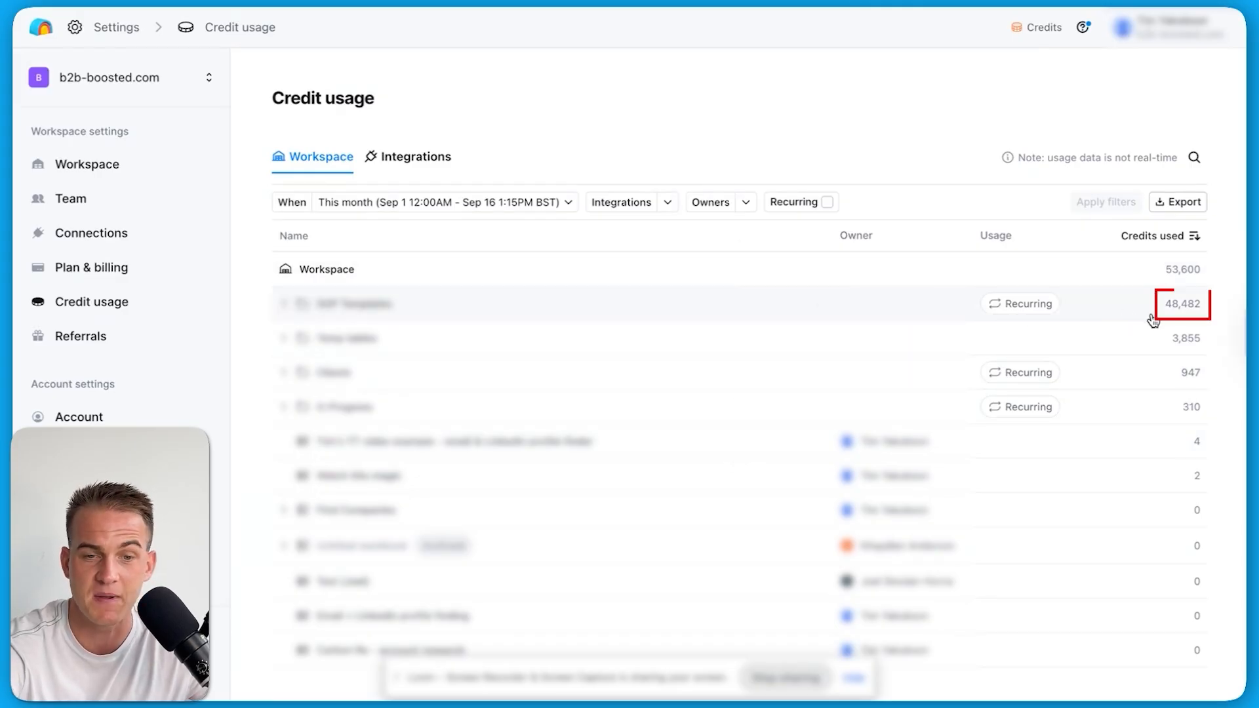
click(875, 313)
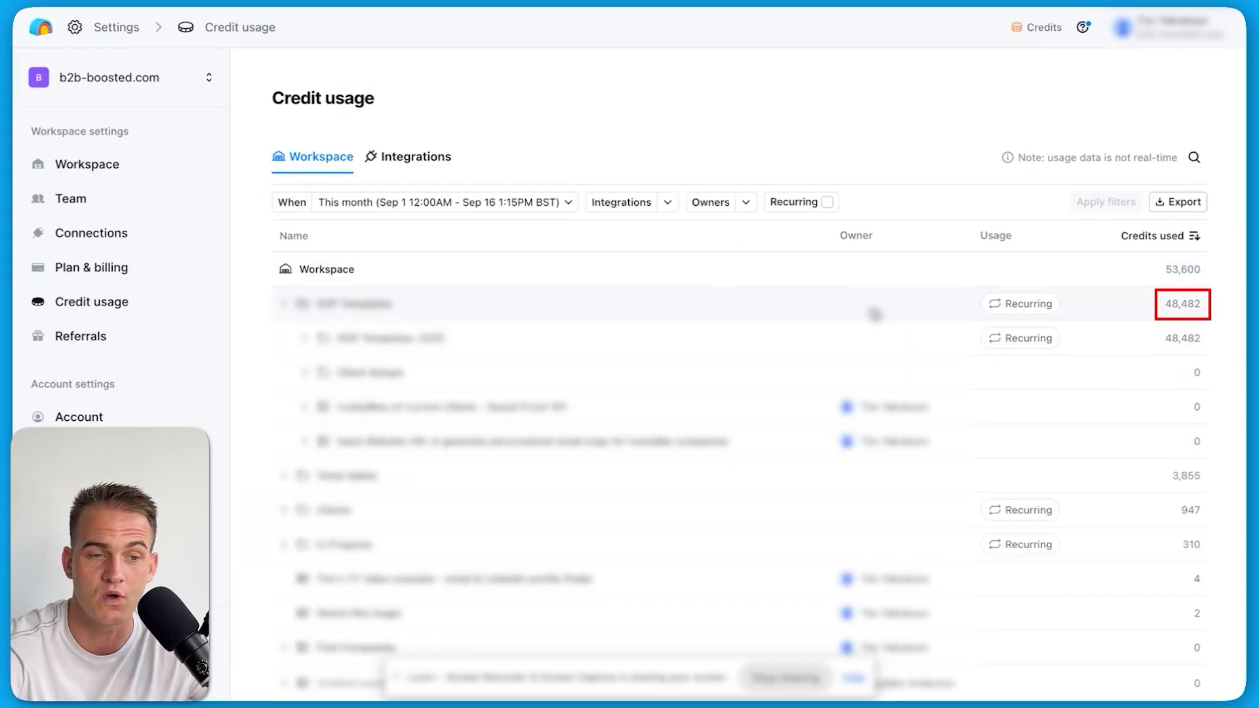
click(902, 354)
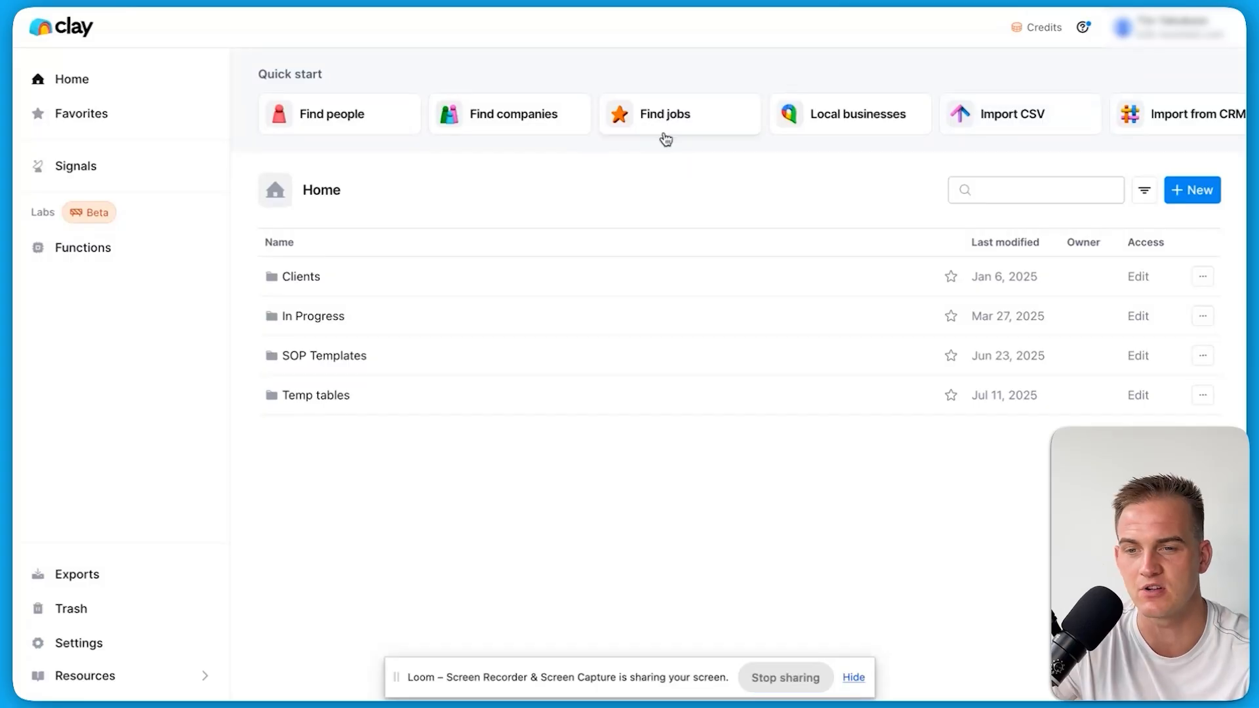
Start a Find Jobs search that includes the job titles sales and growth
click(665, 126)
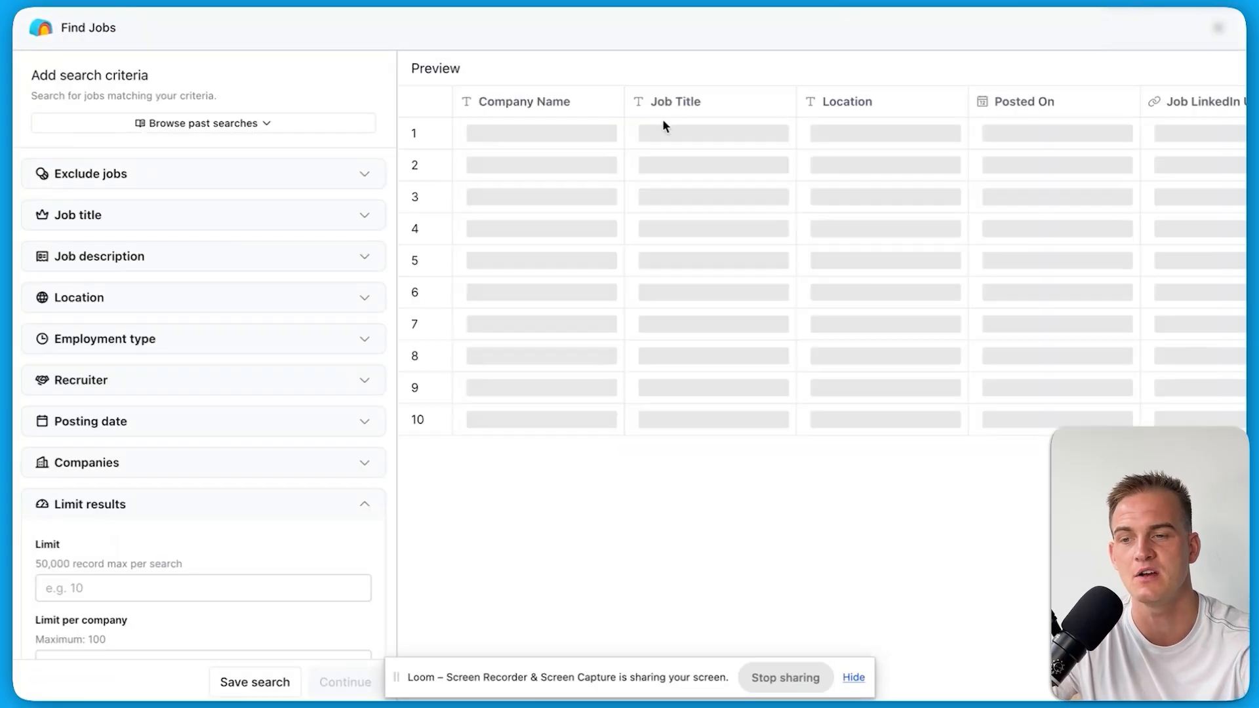
click(216, 228)
click(203, 281)
text(sa)
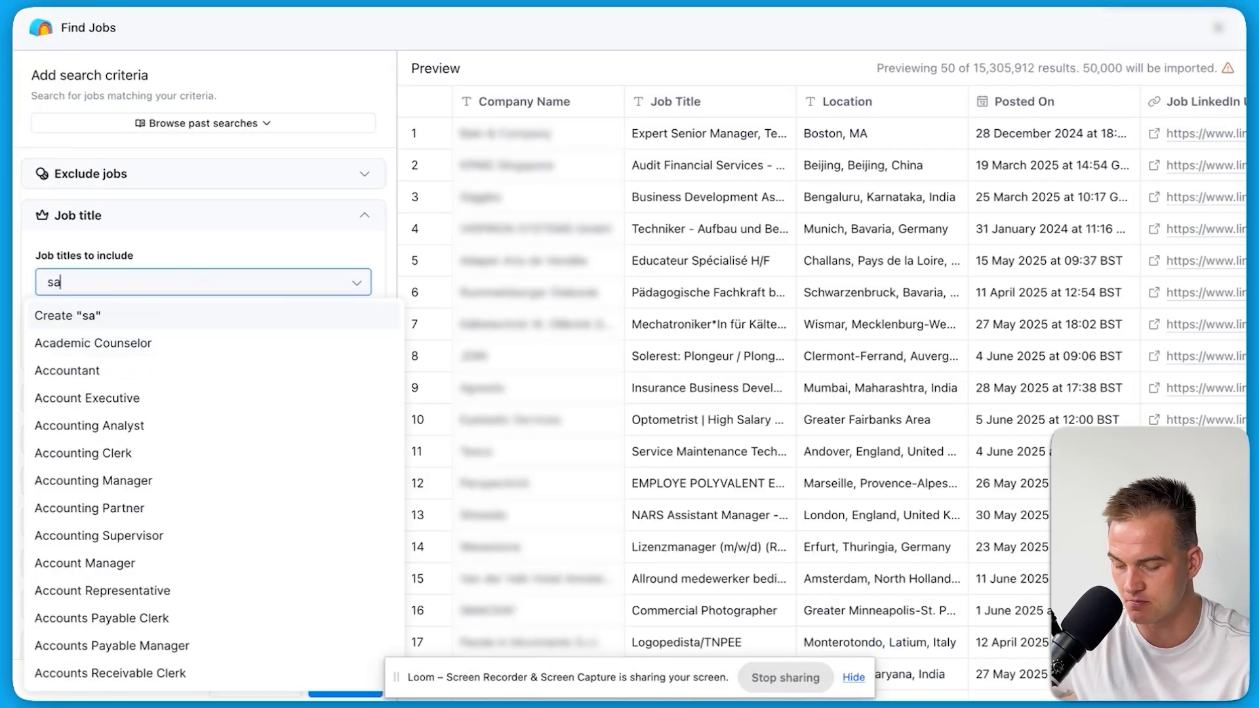
text(les)
key(Return)
text(growth])
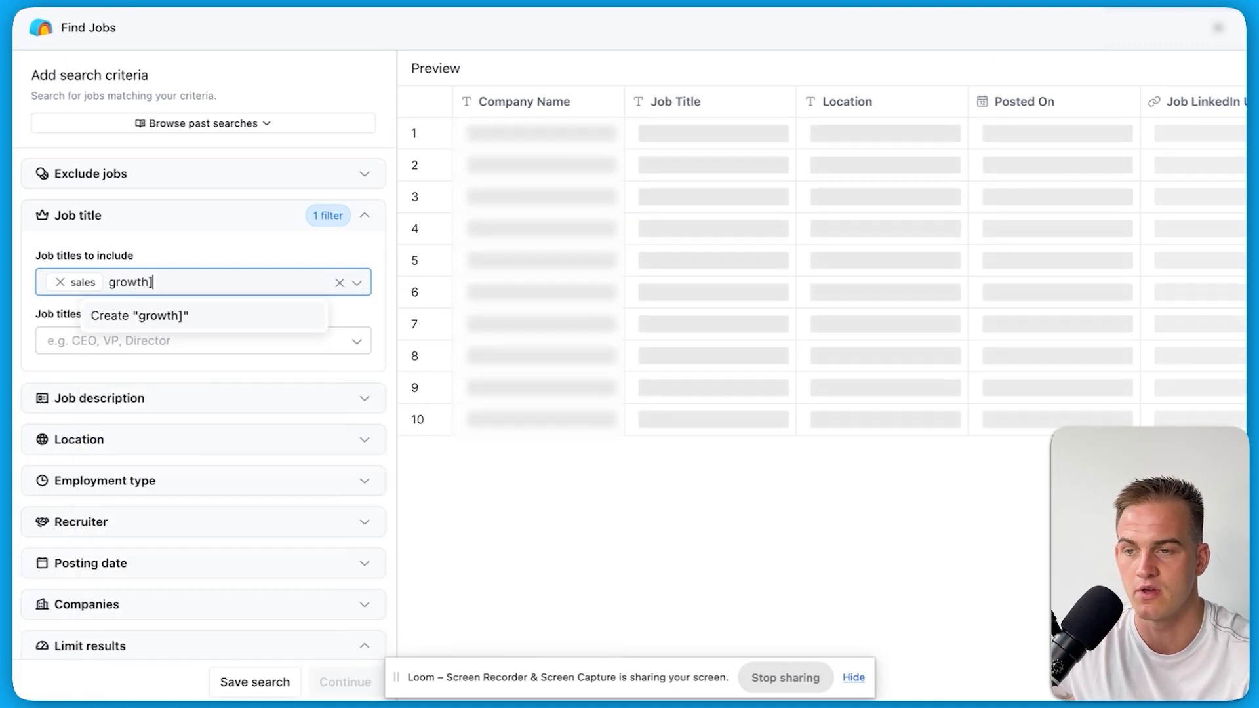
key(BackSpace)
key(Return)
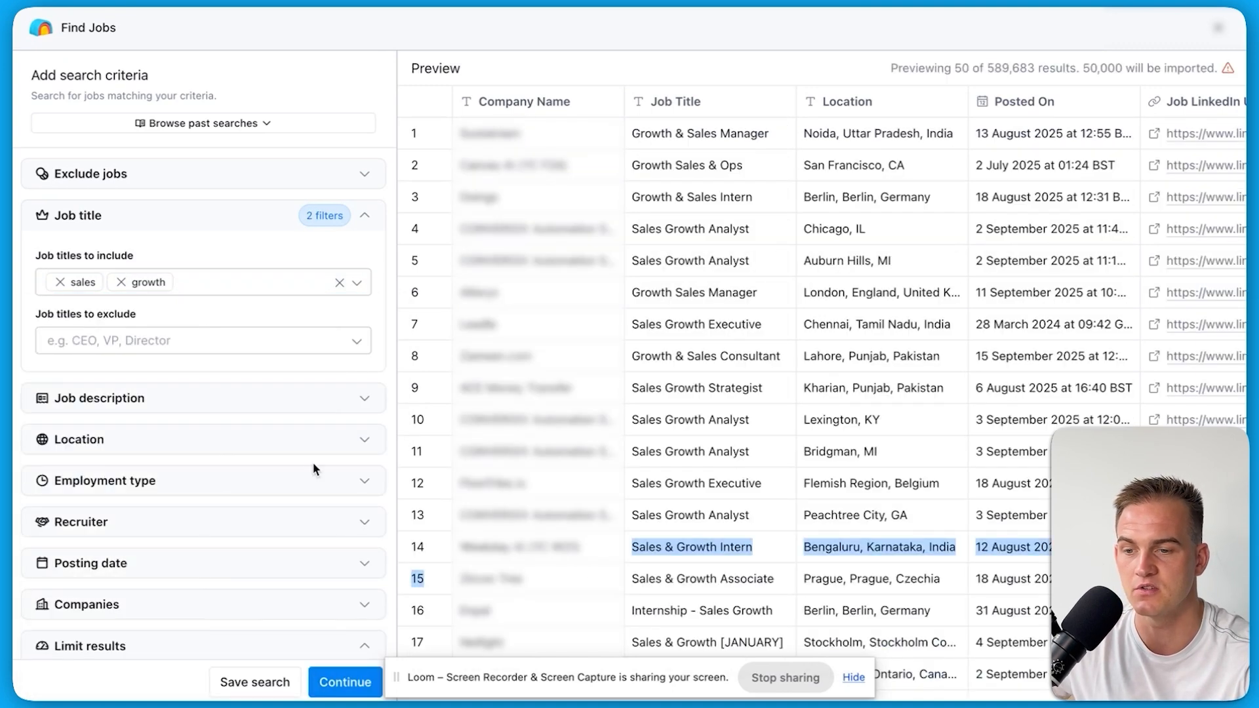
Restrict the job search to Colorado and continue to import the matching jobs into a table
click(310, 451)
click(267, 505)
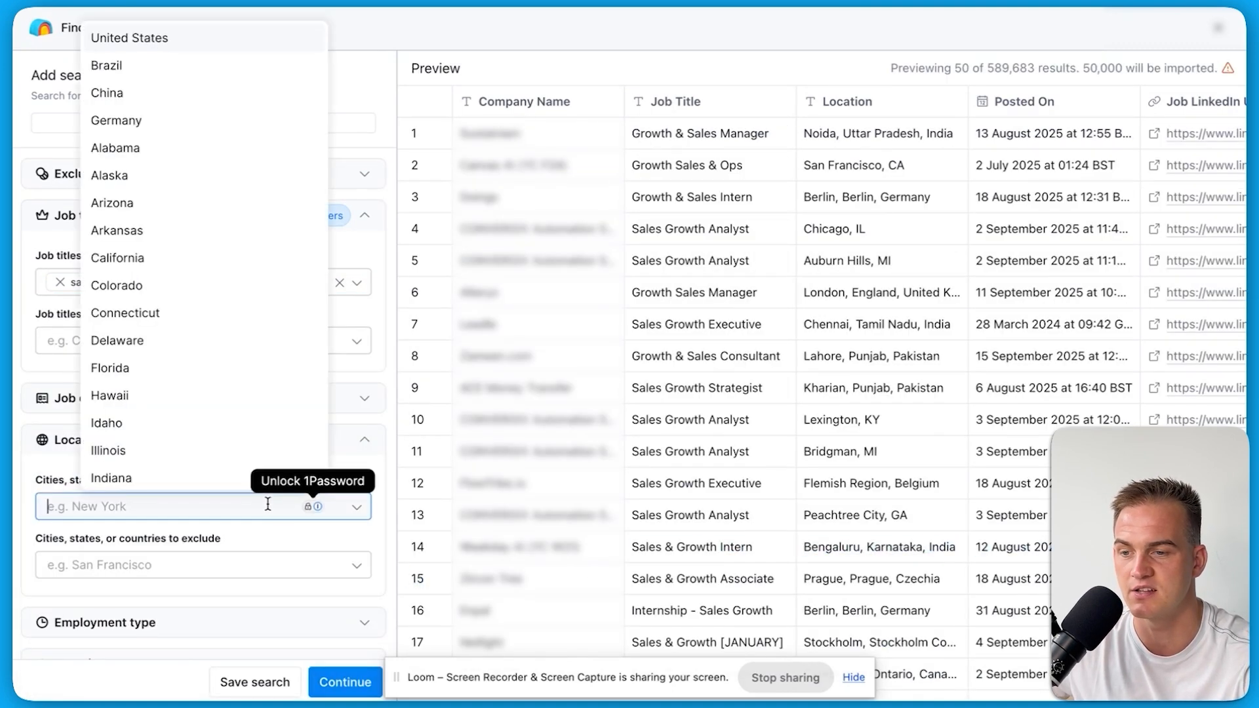
click(226, 285)
click(365, 426)
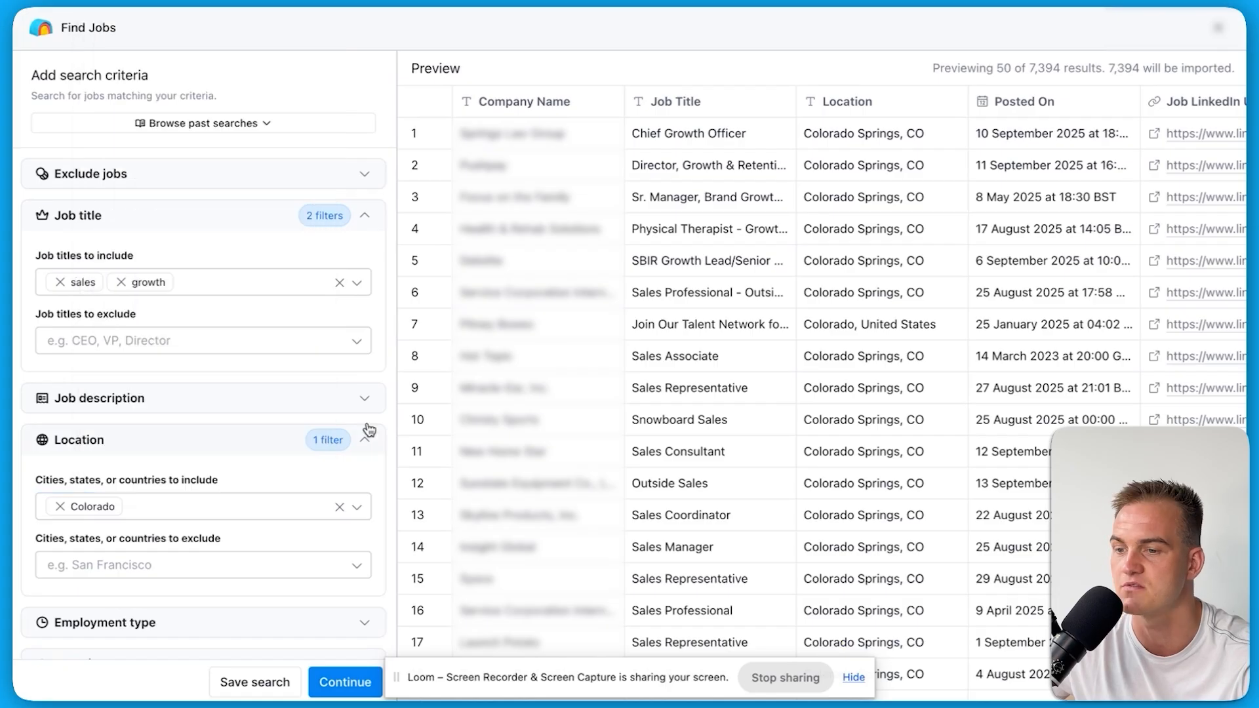
click(350, 682)
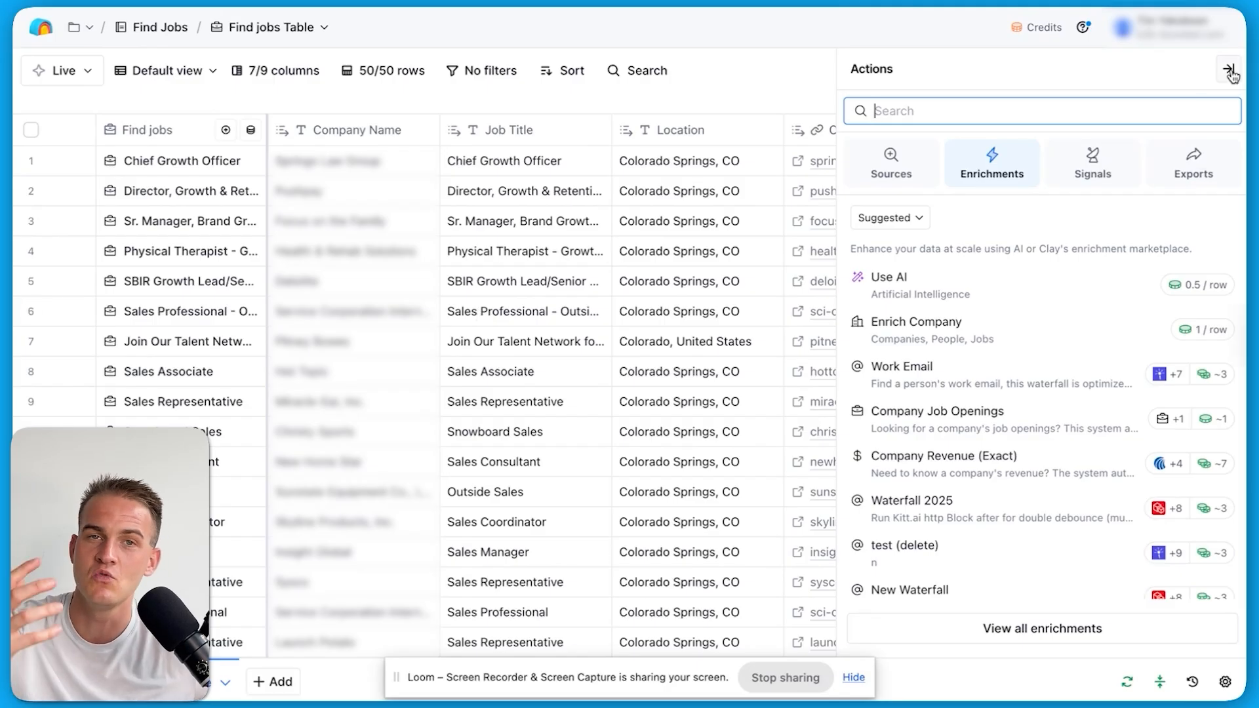
Add the Enrich Job enrichment to the jobs table and map its Job ID input to job_id from Find jobs
text(enrich job)
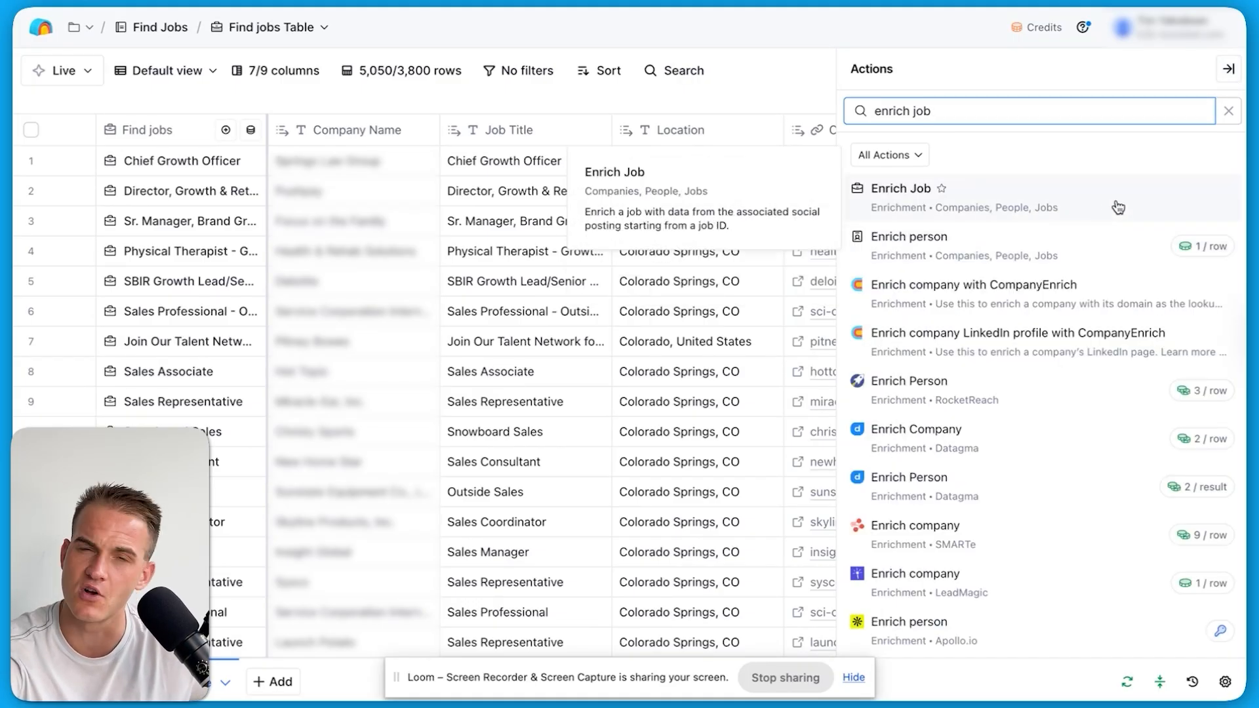
click(1119, 208)
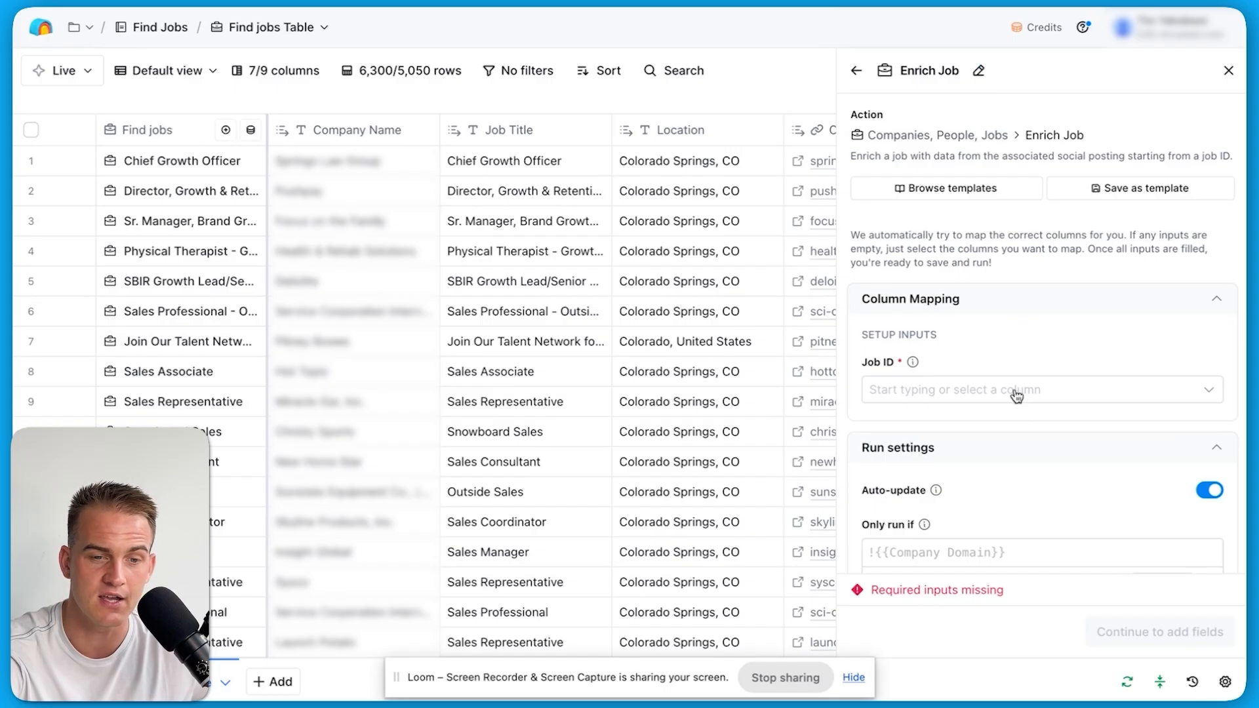
scroll(1016, 395, down, 1)
click(955, 337)
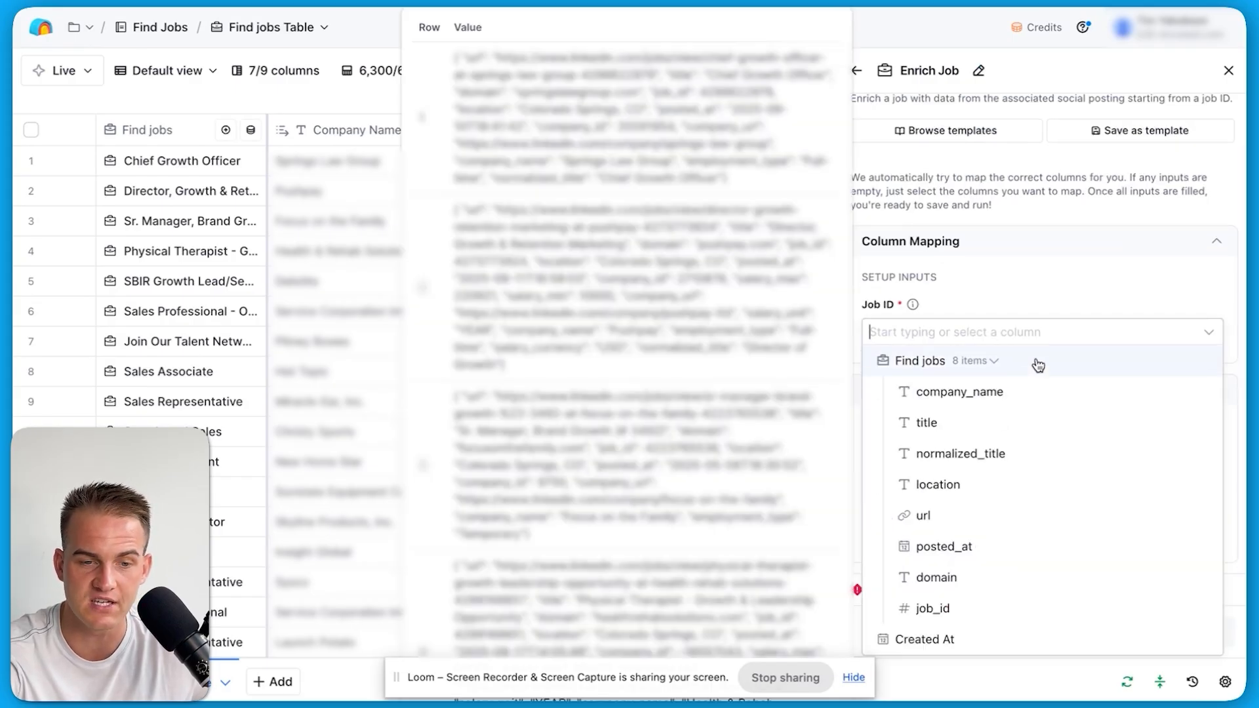
scroll(1017, 509, down, 2)
click(1014, 512)
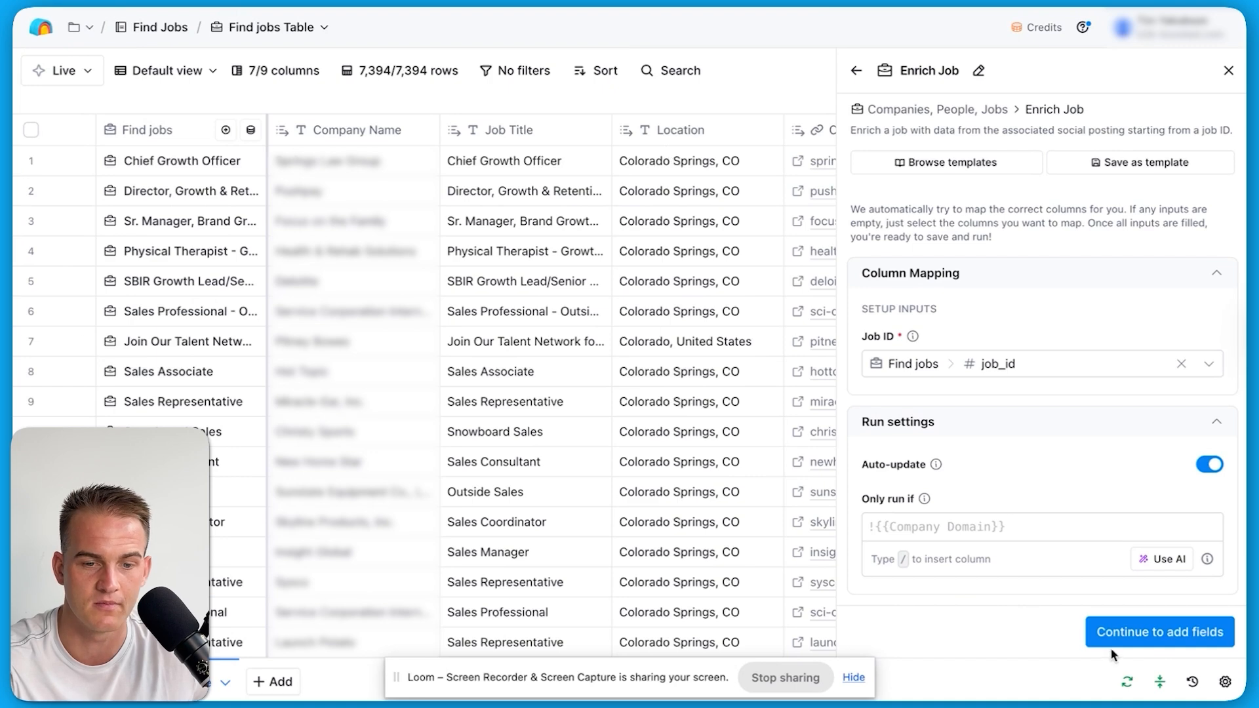
Add Title, Normalized Title and Description as output columns, run Enrich Job on 10 rows, and inspect the first job's description
click(1132, 632)
click(1193, 632)
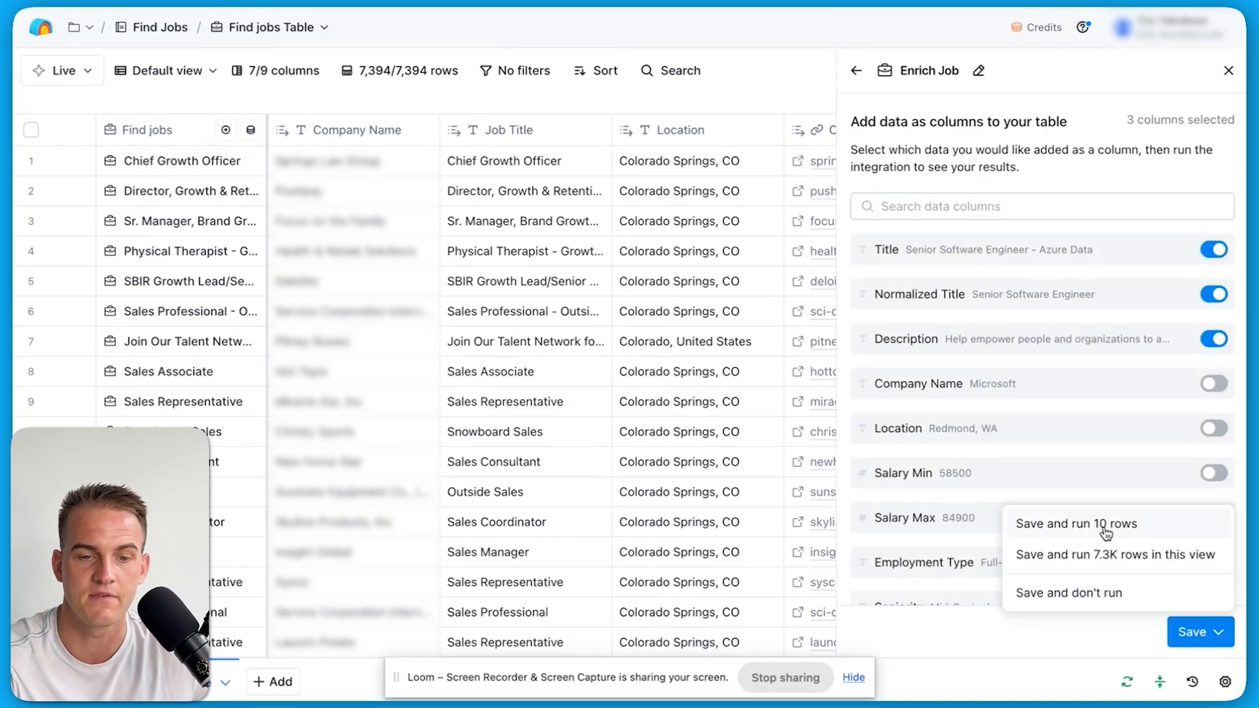
click(1103, 527)
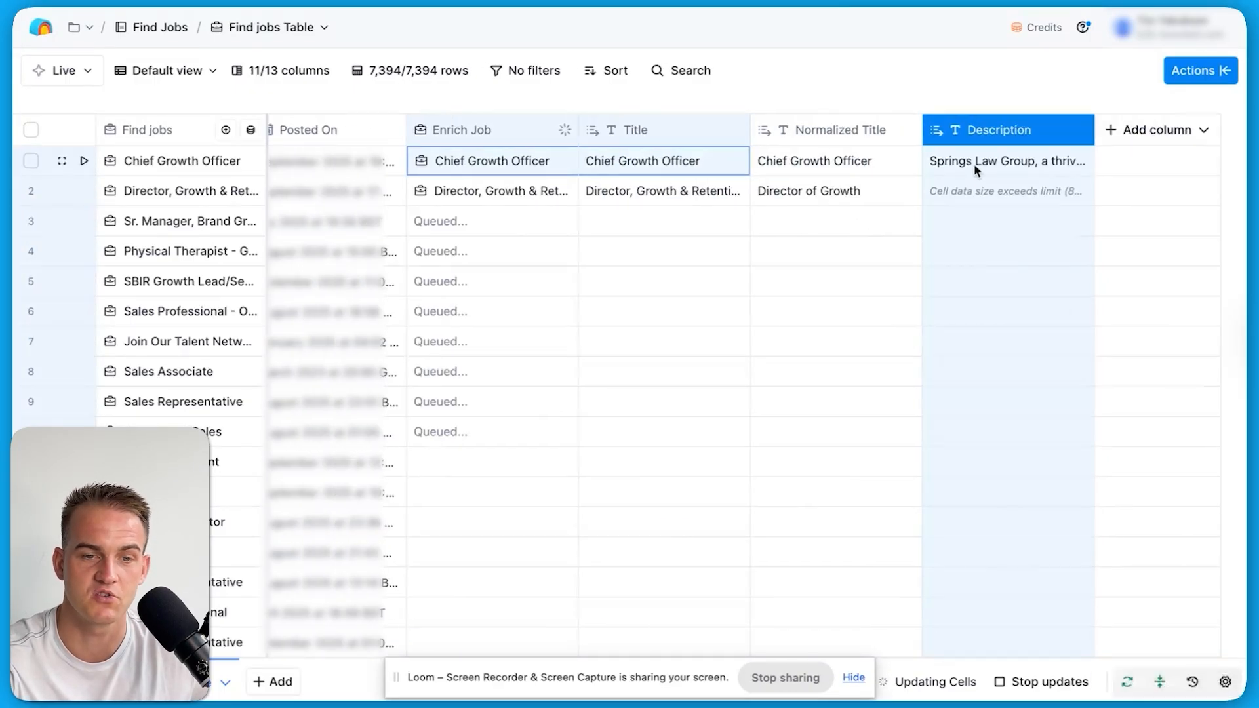
click(974, 171)
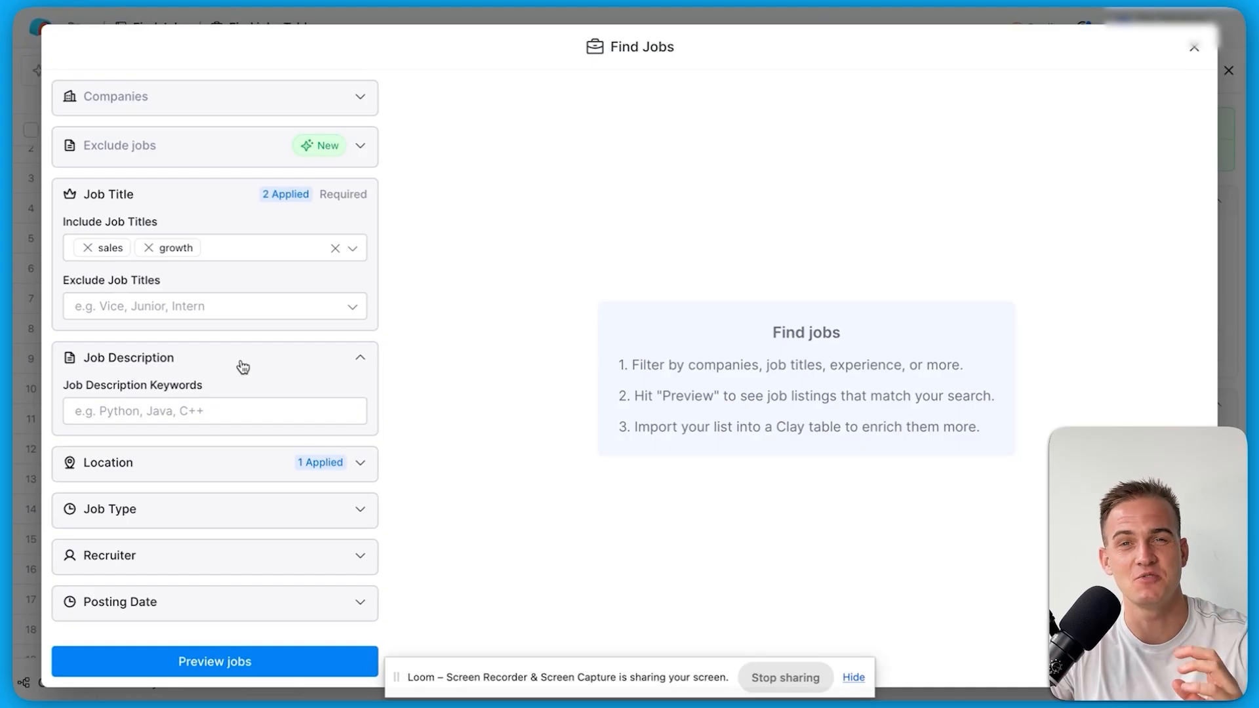
Filter the job search by the description keyword Hubspot, preview and browse the matching jobs, and close the Find Jobs search
click(191, 414)
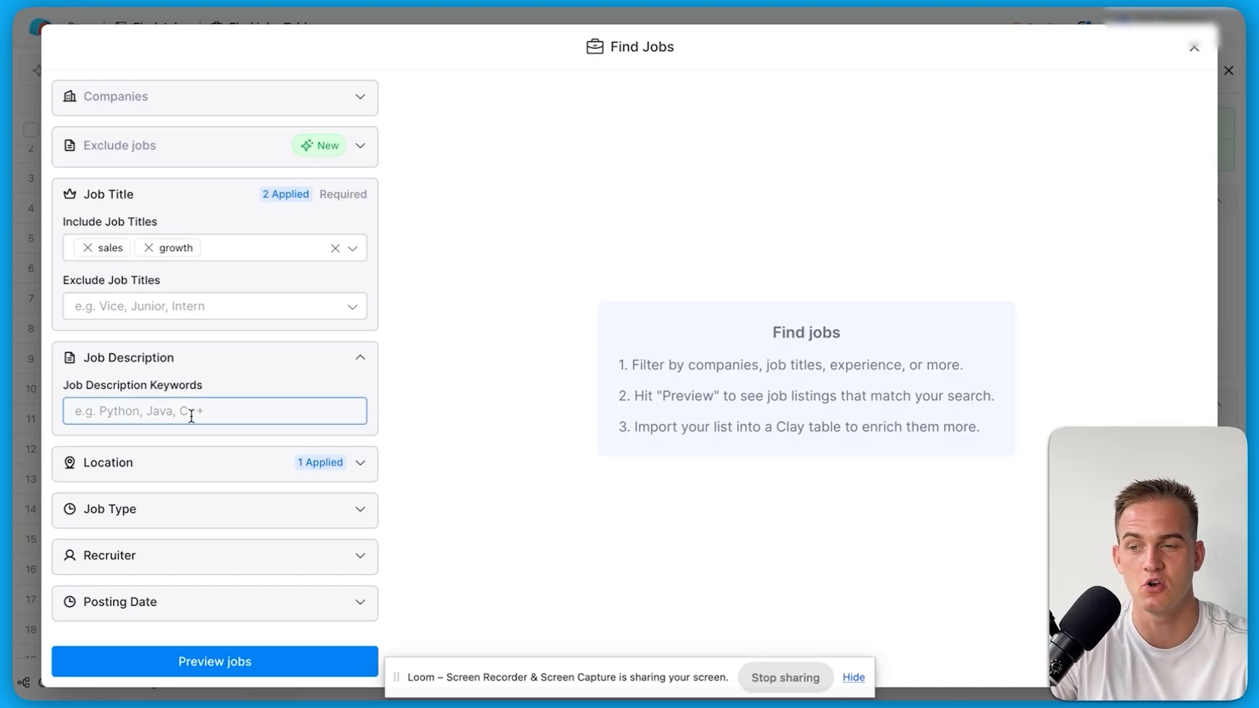
text(Hubspot)
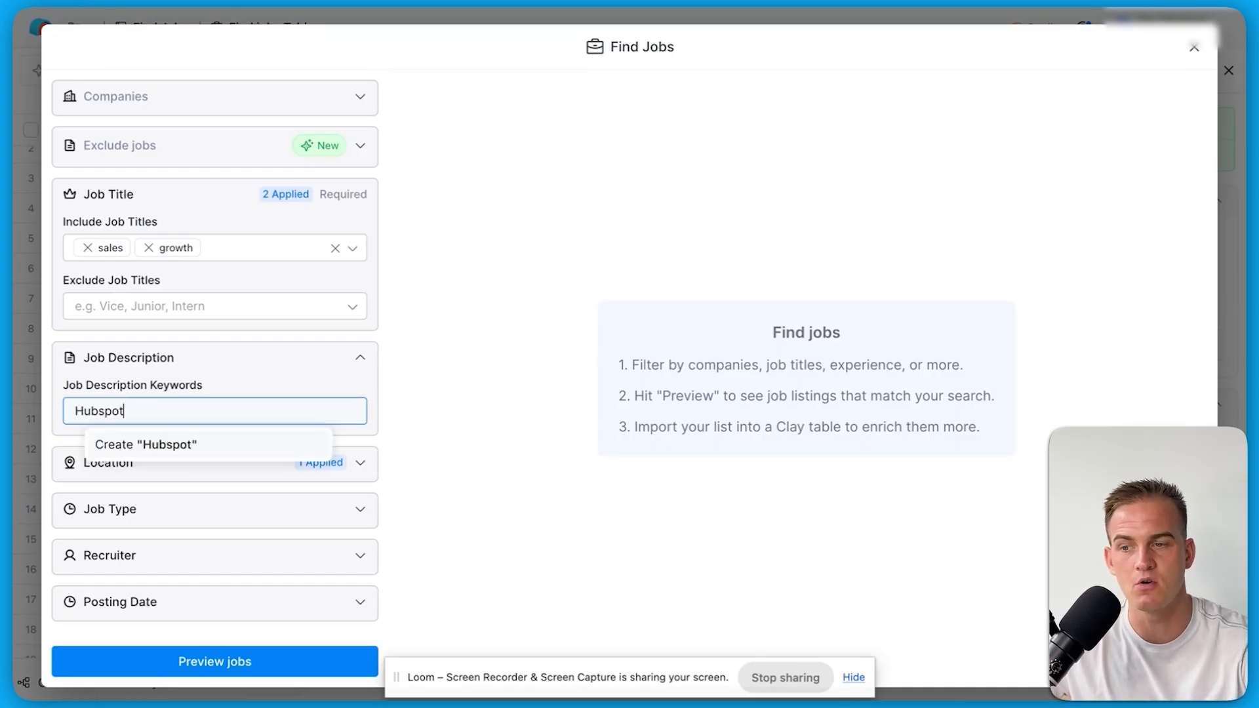
key(Return)
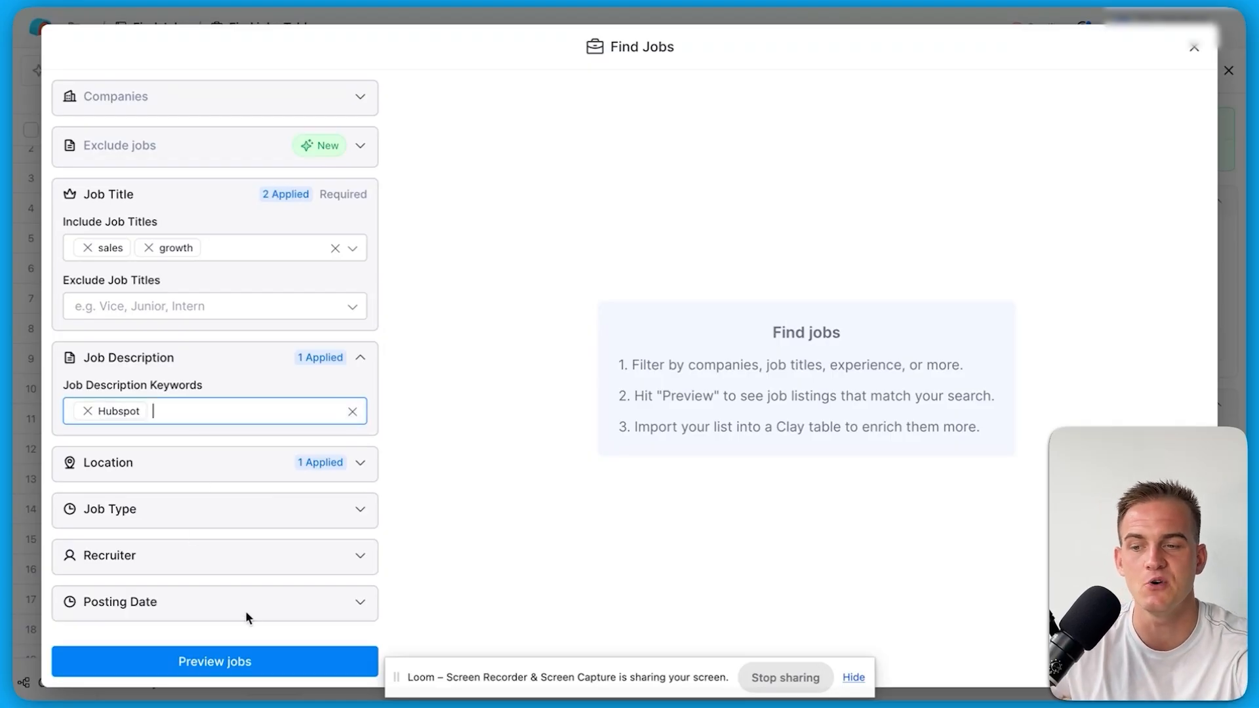
click(260, 663)
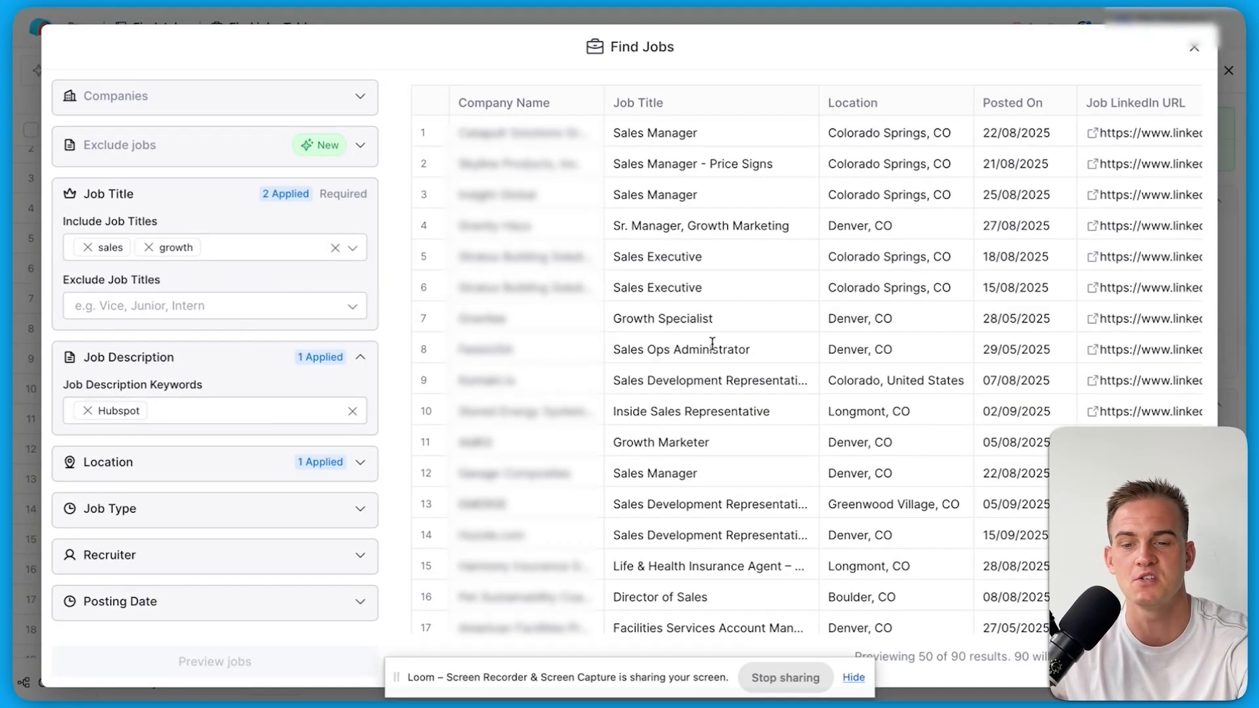
scroll(705, 346, down, 8)
click(1193, 47)
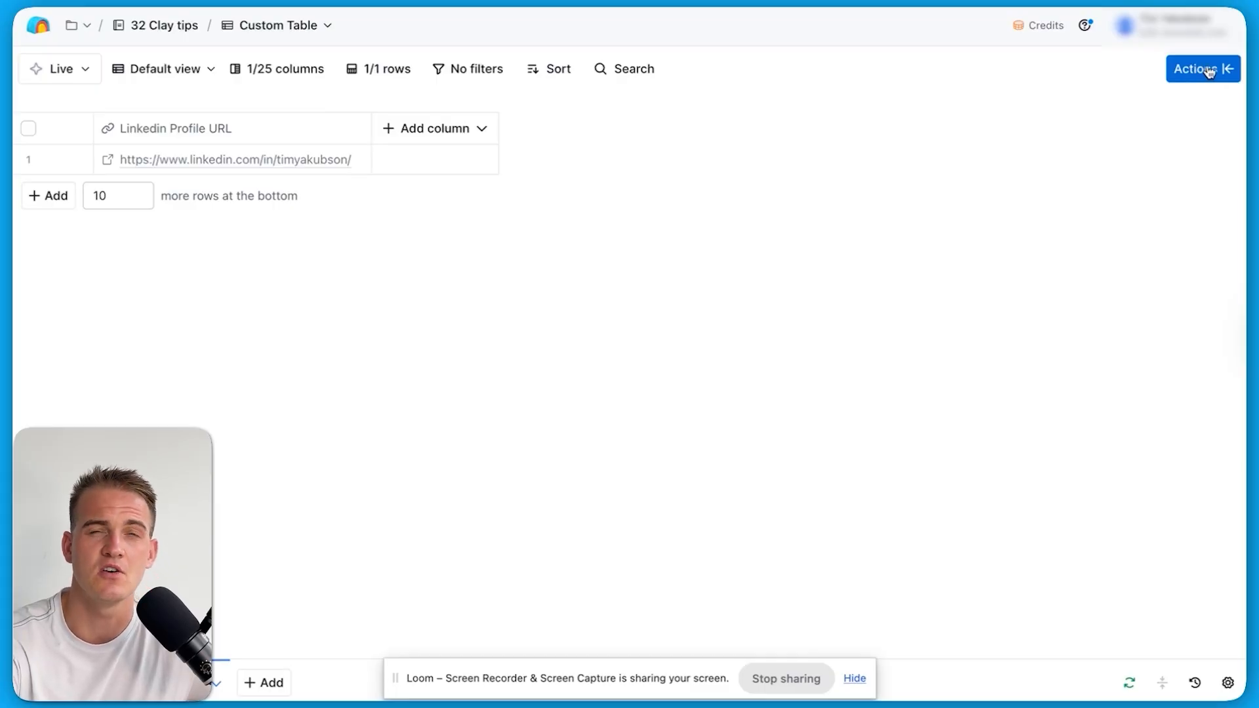
Add Prospeo's Find Work Email and Enrich Person from LinkedIn URL enrichment using the Linkedin Profile URL column, and run it without extra output columns
click(1208, 69)
text(prospeo)
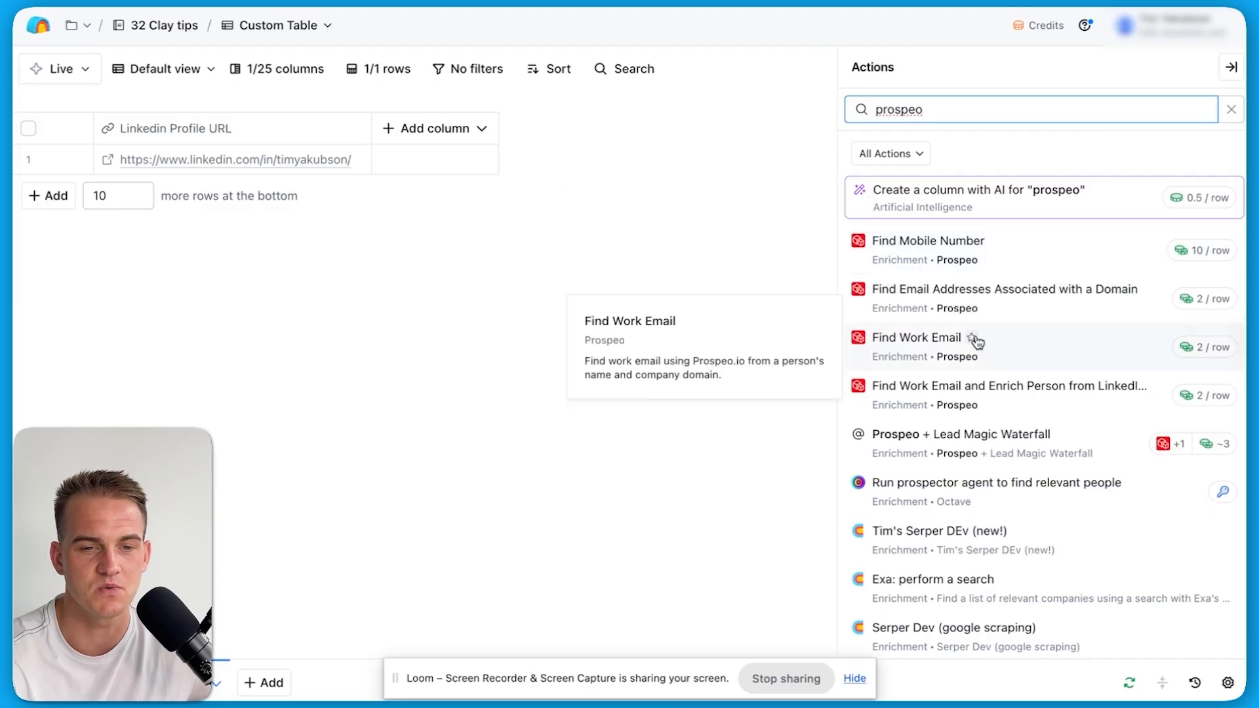
click(1026, 402)
scroll(1019, 485, down, 1)
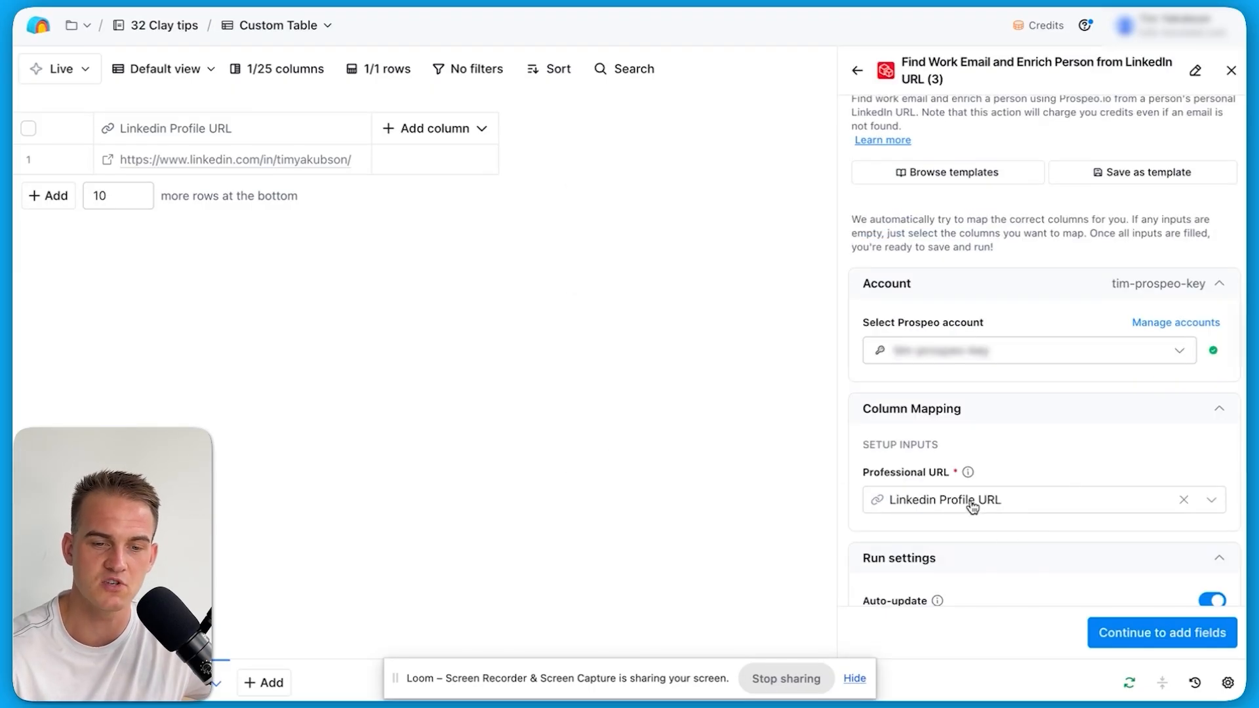
click(1129, 631)
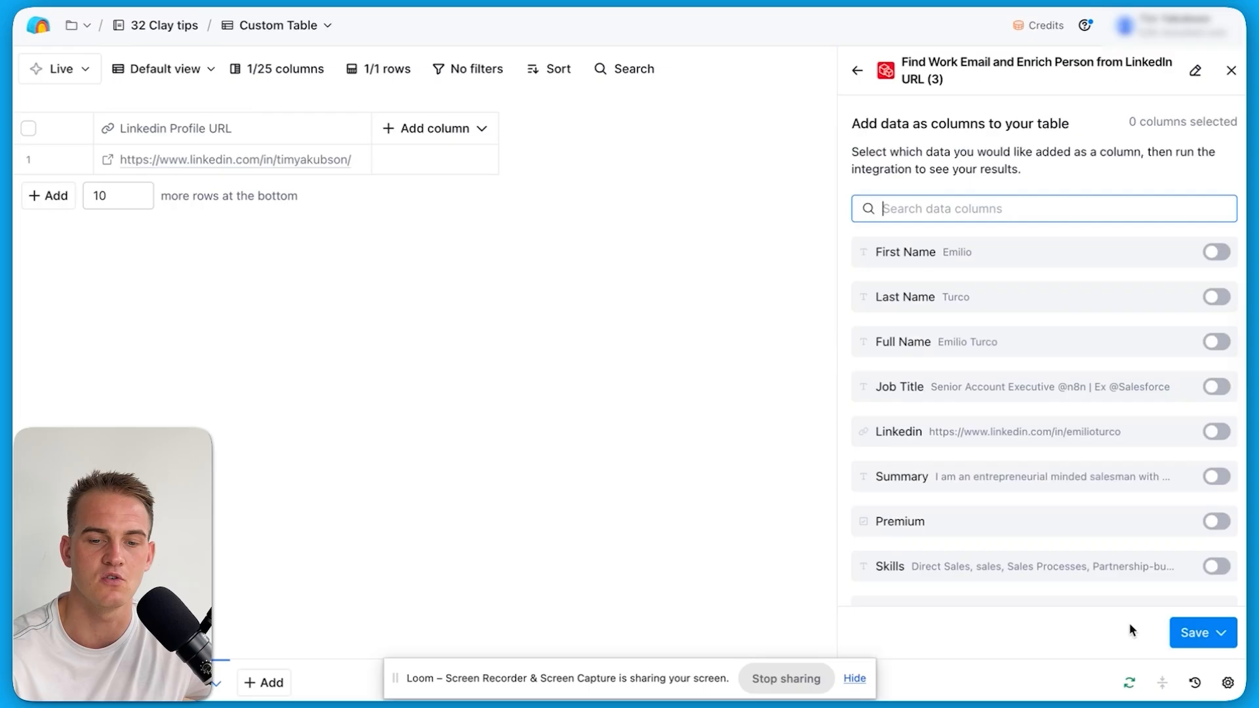
click(1203, 637)
click(1140, 553)
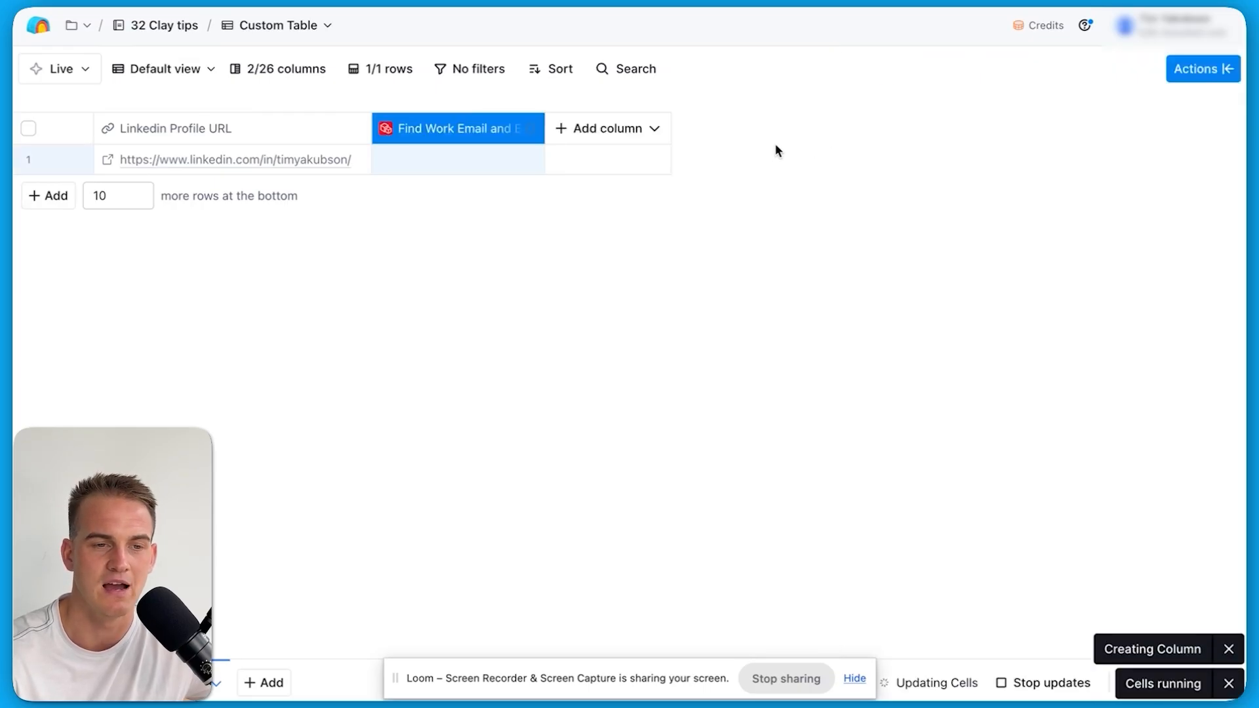
Widen the Prospeo enrichment column and examine the returned profile data in the first row's cell details
drag(546, 131, 618, 136)
click(508, 165)
mouse_move(907, 217)
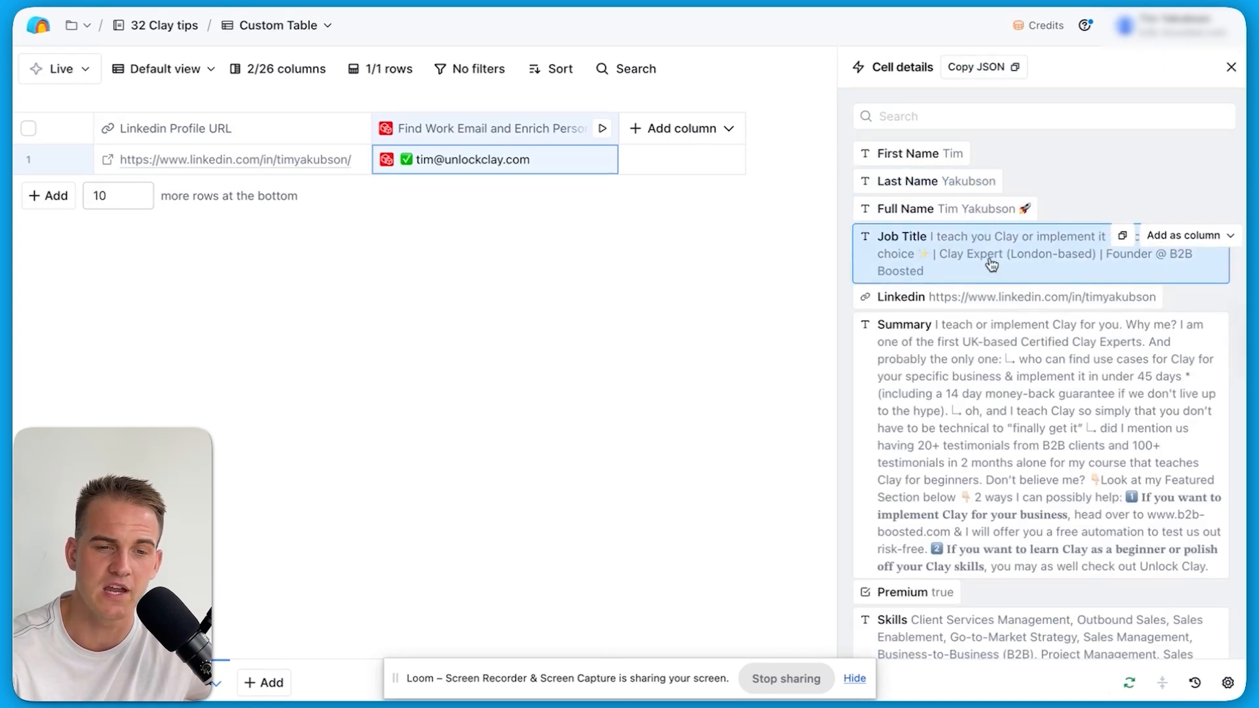
mouse_move(958, 360)
scroll(970, 367, down, 2)
scroll(972, 367, down, 8)
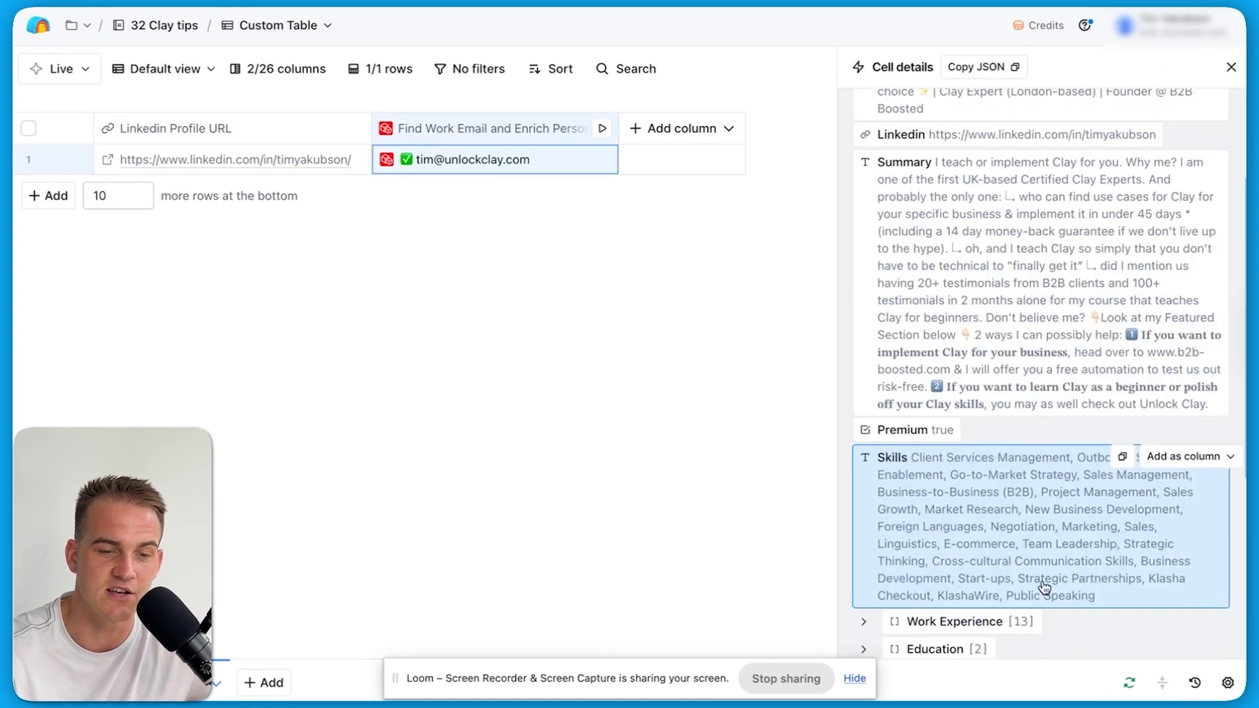
scroll(992, 408, down, 1)
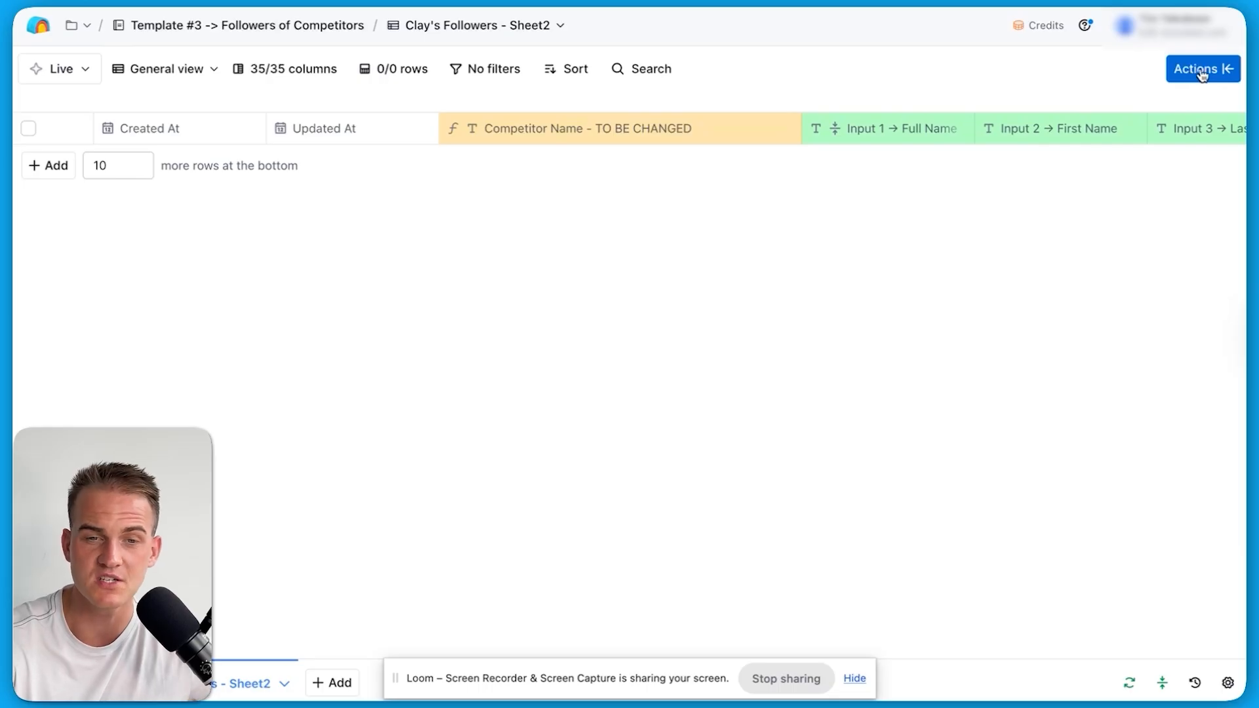
Start a CSV import into the Clay's Followers - Sheet2 template table
click(1200, 72)
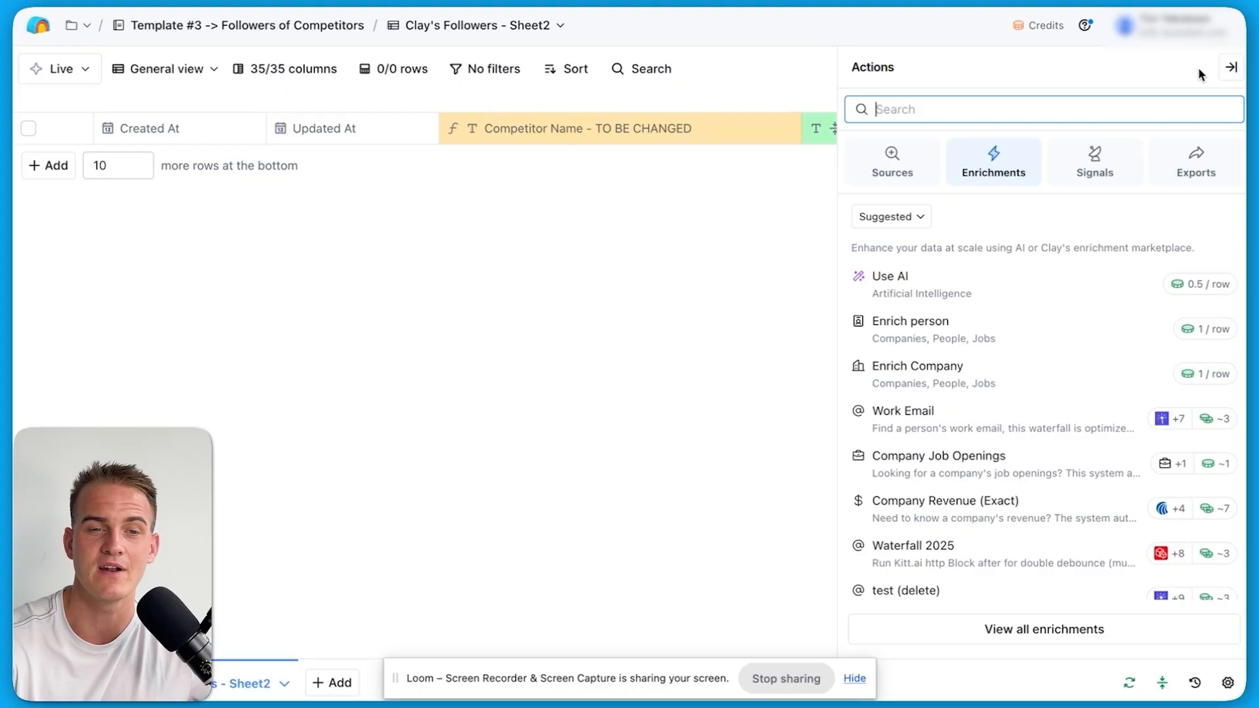
click(915, 171)
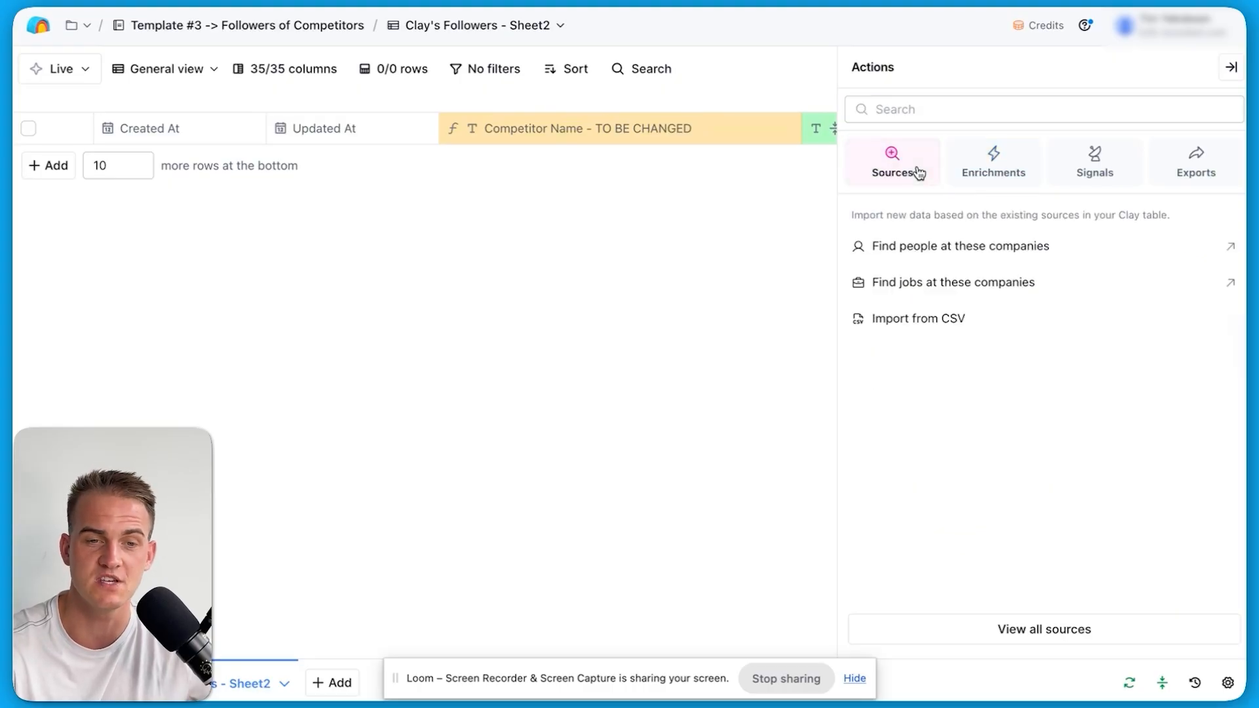
click(910, 319)
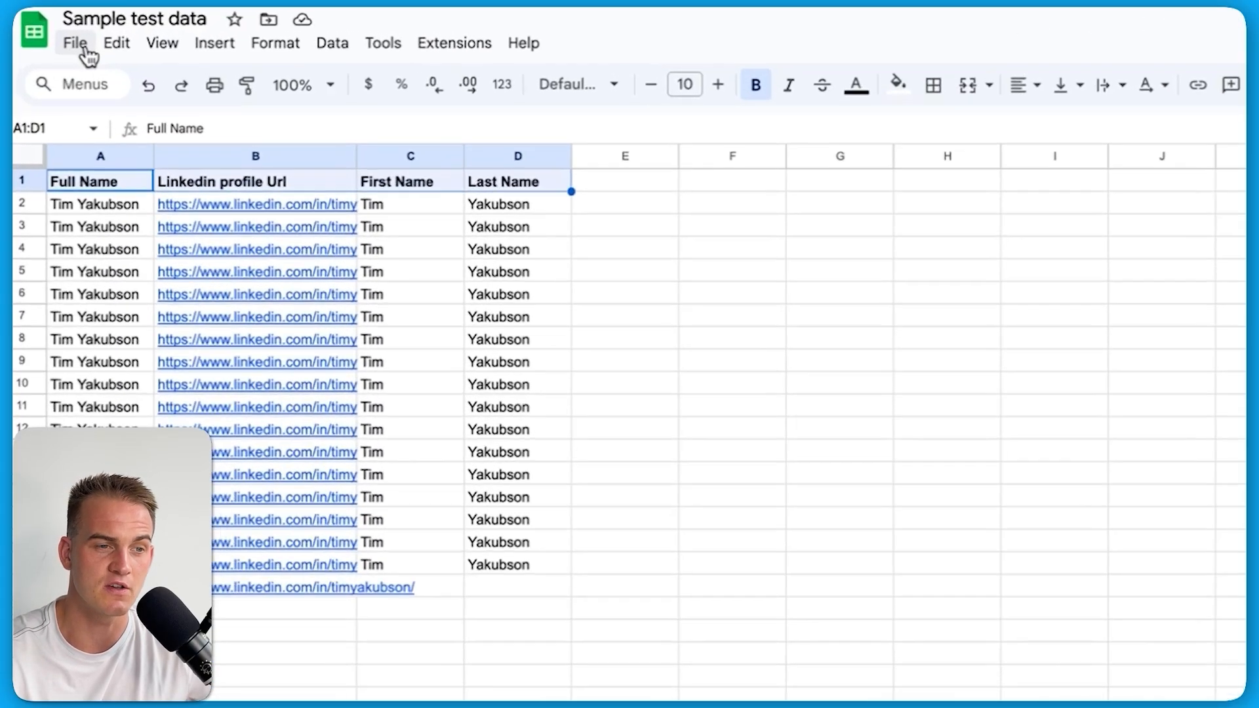
Switch to Google Sheets and download the Sample test data sheet as a CSV file
click(84, 33)
click(84, 43)
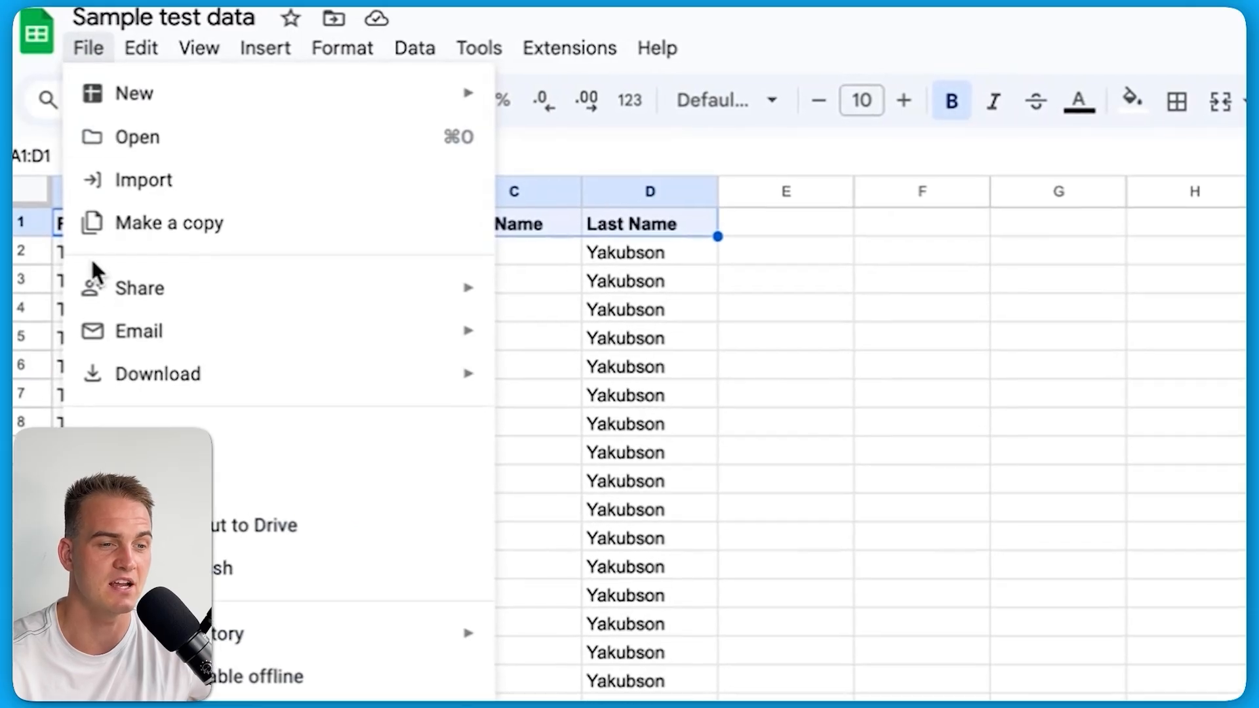
mouse_move(111, 363)
click(556, 557)
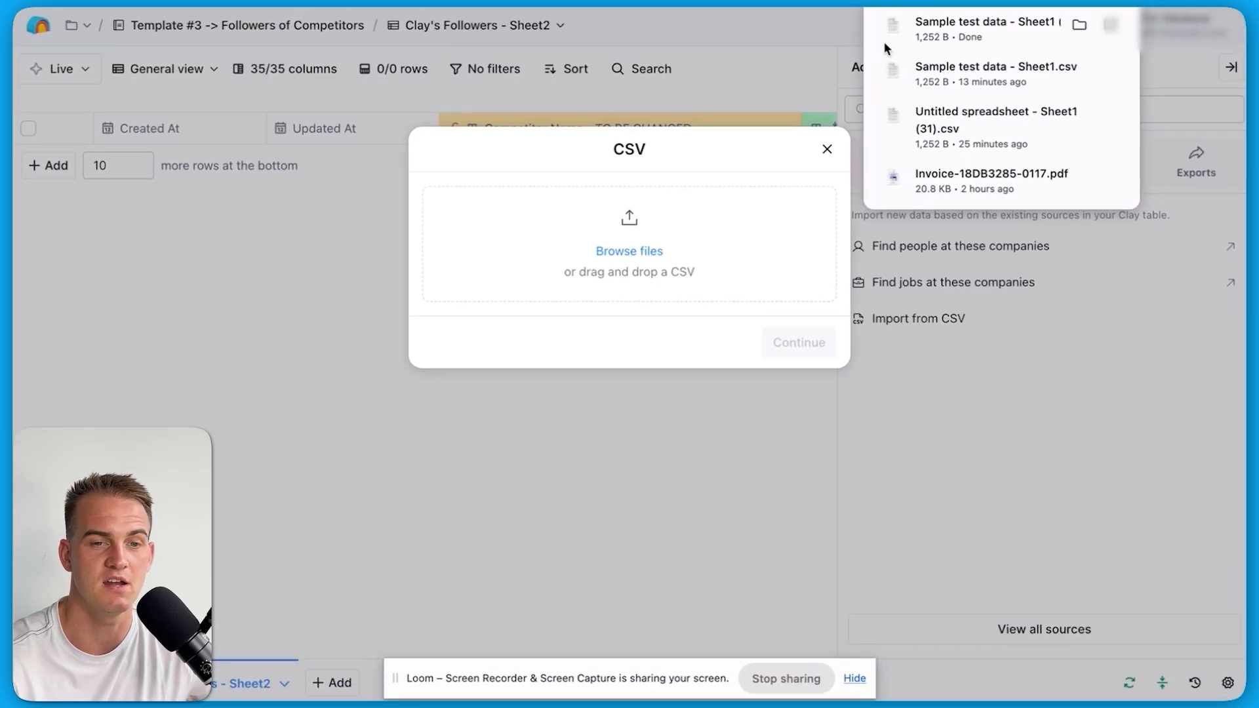
Load Sample test data - Sheet1 (1).csv into Clay's import for the current table and include all four CSV columns
drag(955, 45, 666, 264)
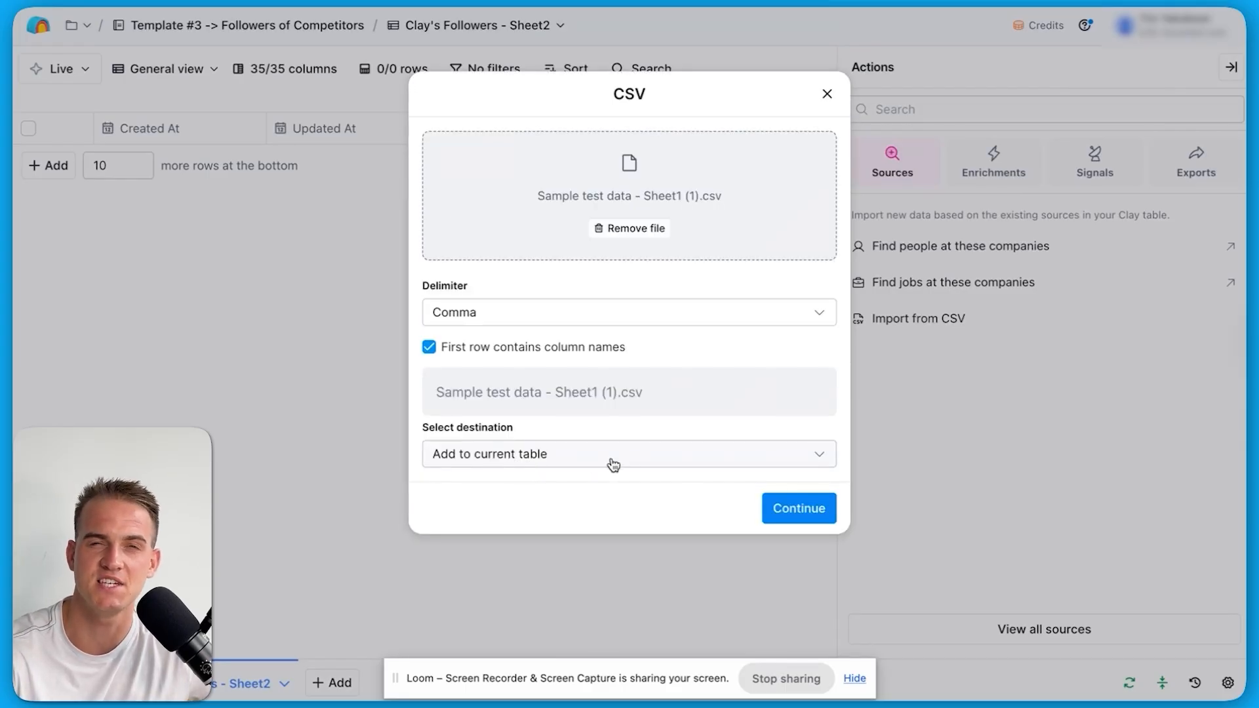
click(791, 509)
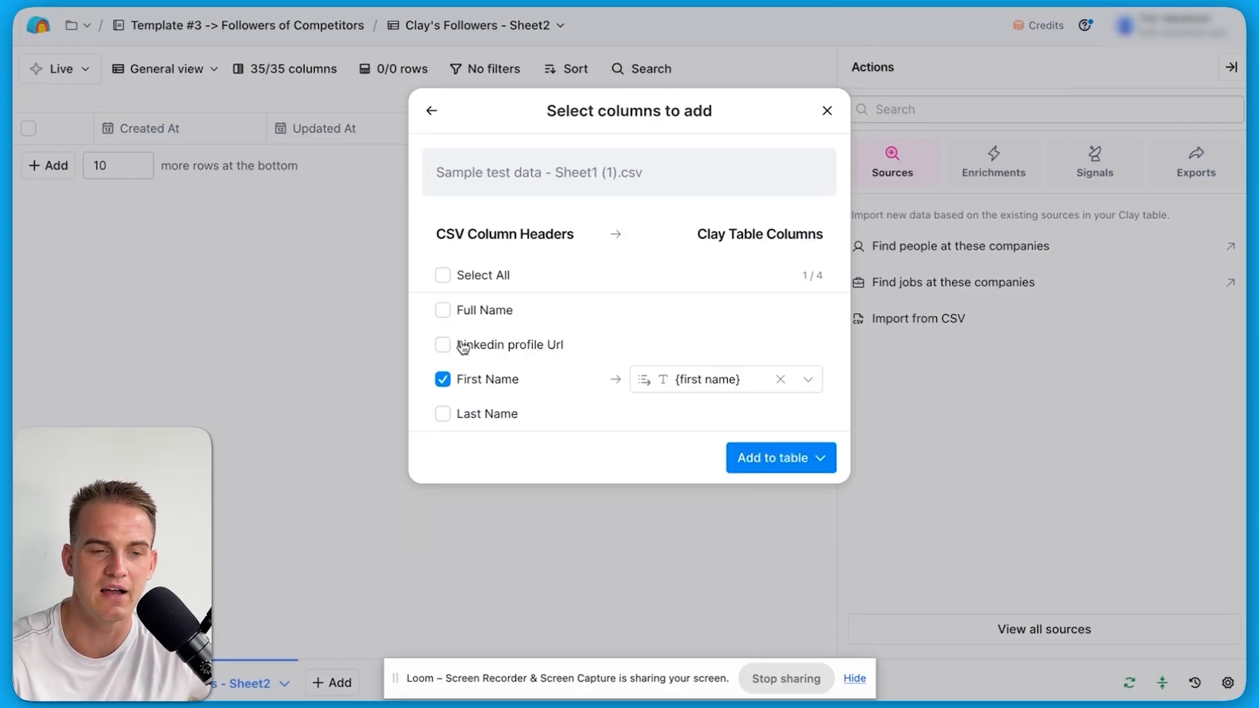
click(443, 310)
click(443, 345)
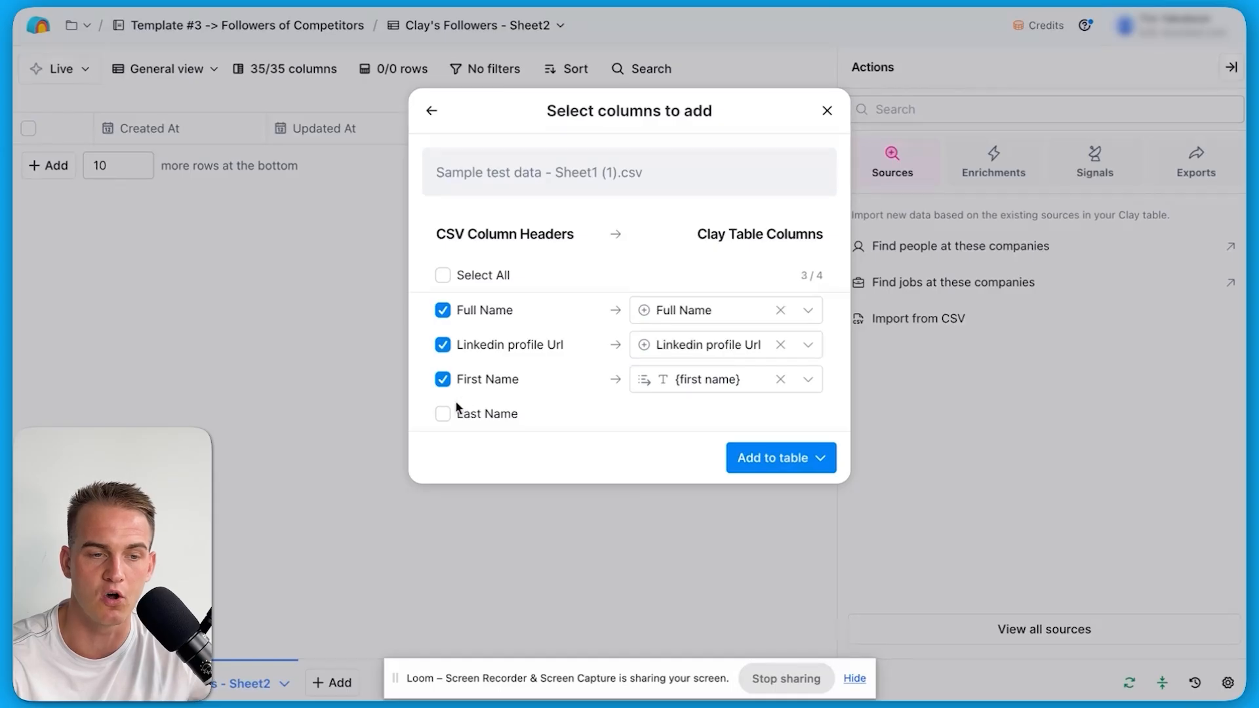
click(443, 413)
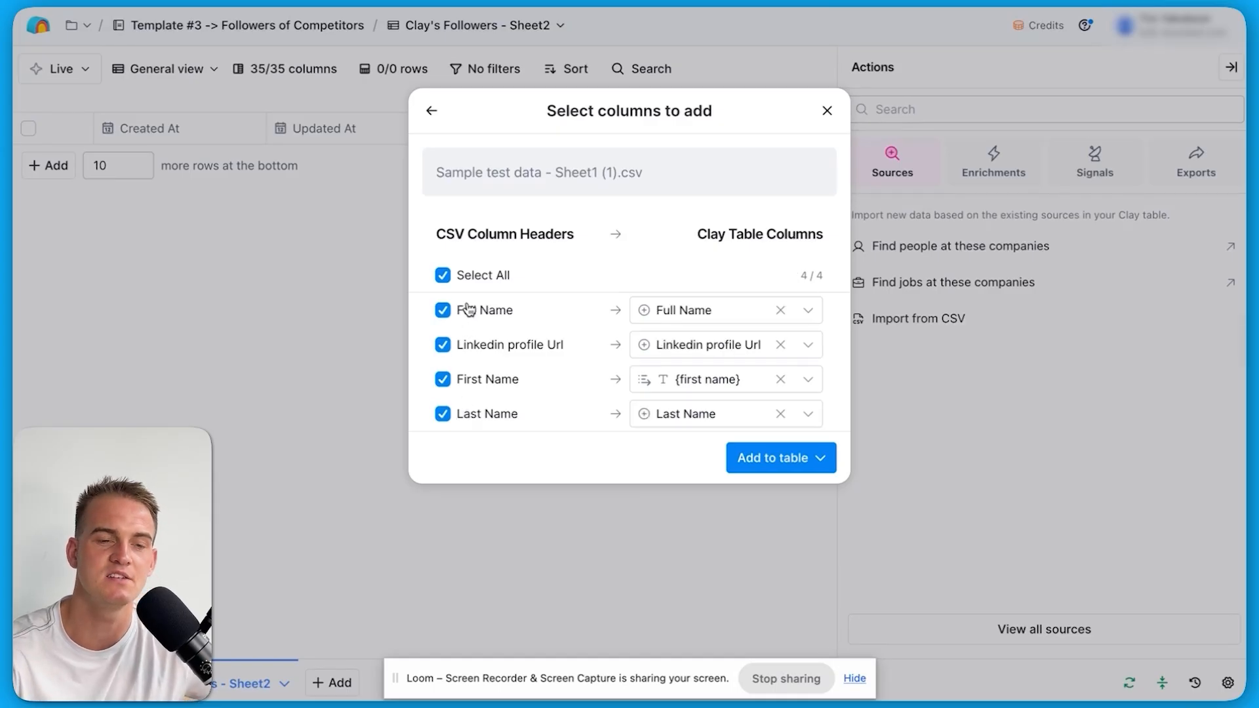
Map Full Name, Linkedin profile Url, First Name and Last Name to Inputs 1, 6, 2 and 3, and save to the table without running
click(705, 315)
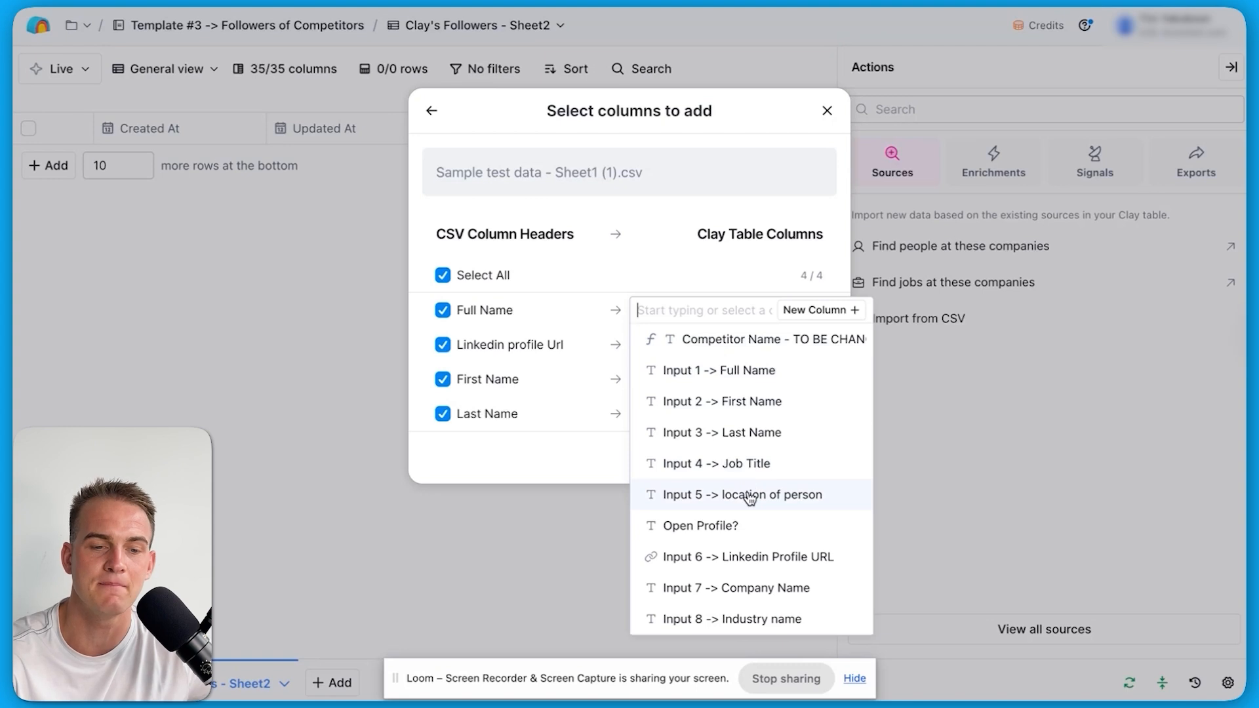
scroll(763, 485, down, 1)
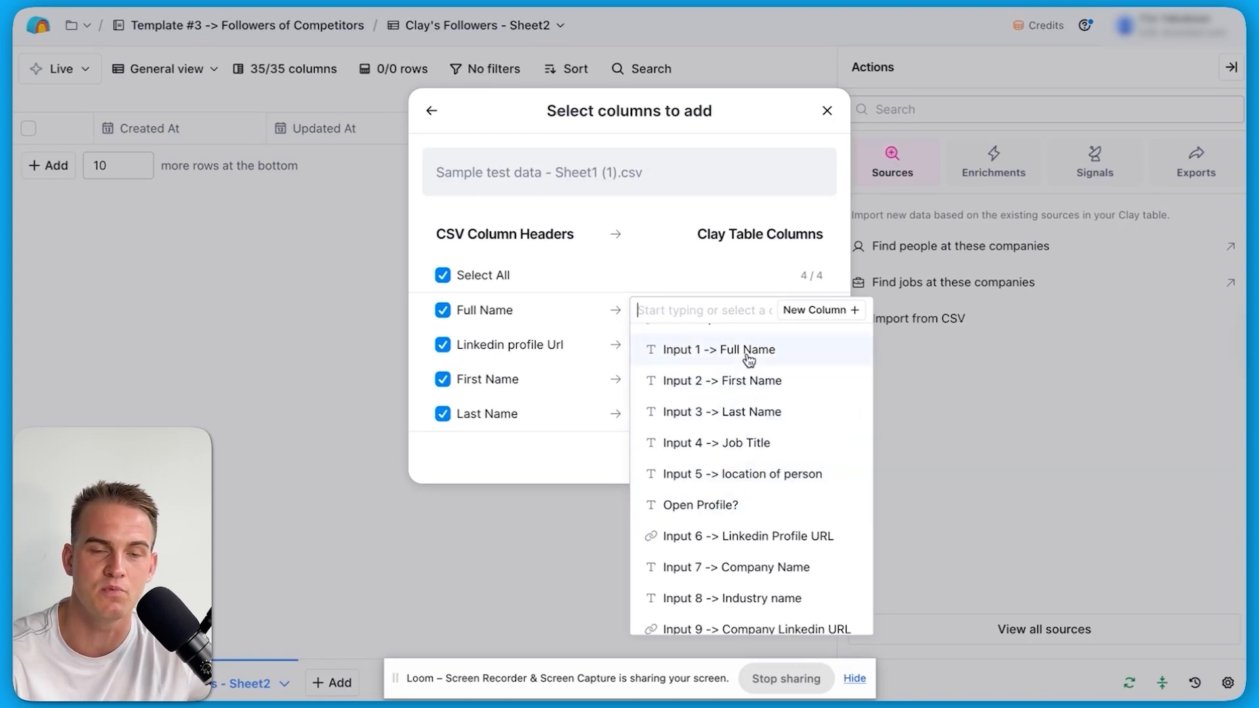
click(682, 351)
click(711, 345)
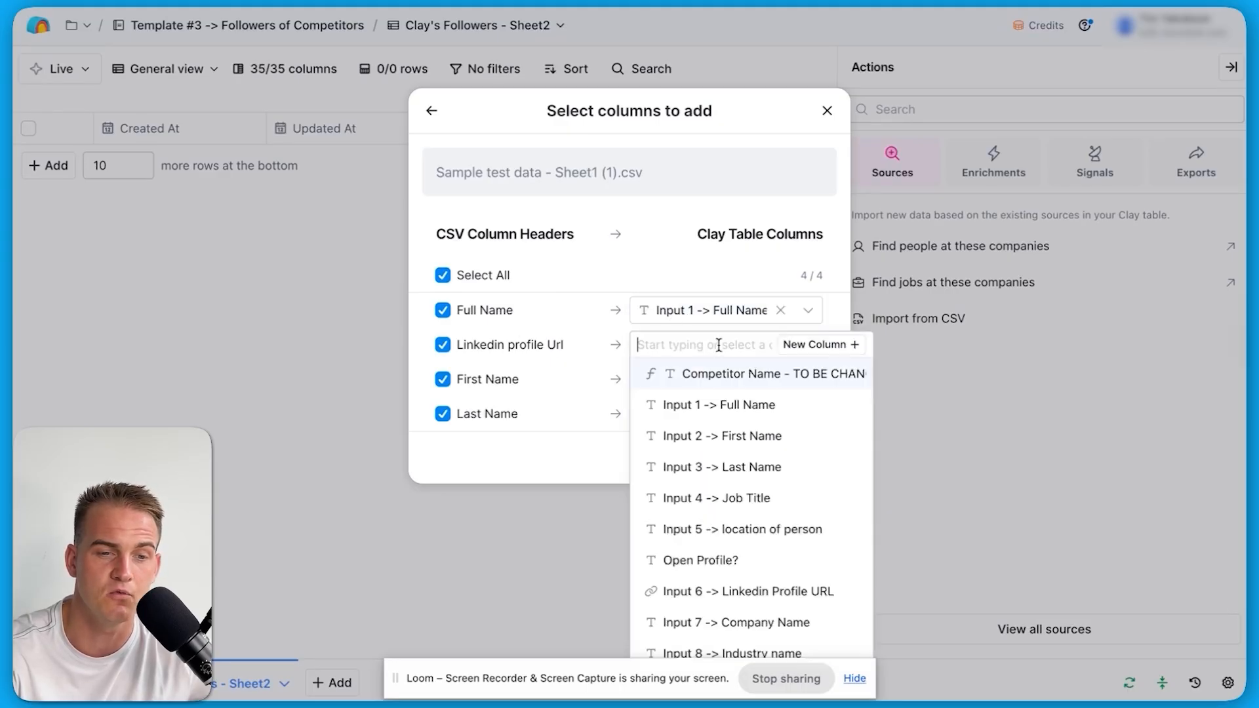
scroll(790, 524, down, 1)
click(778, 539)
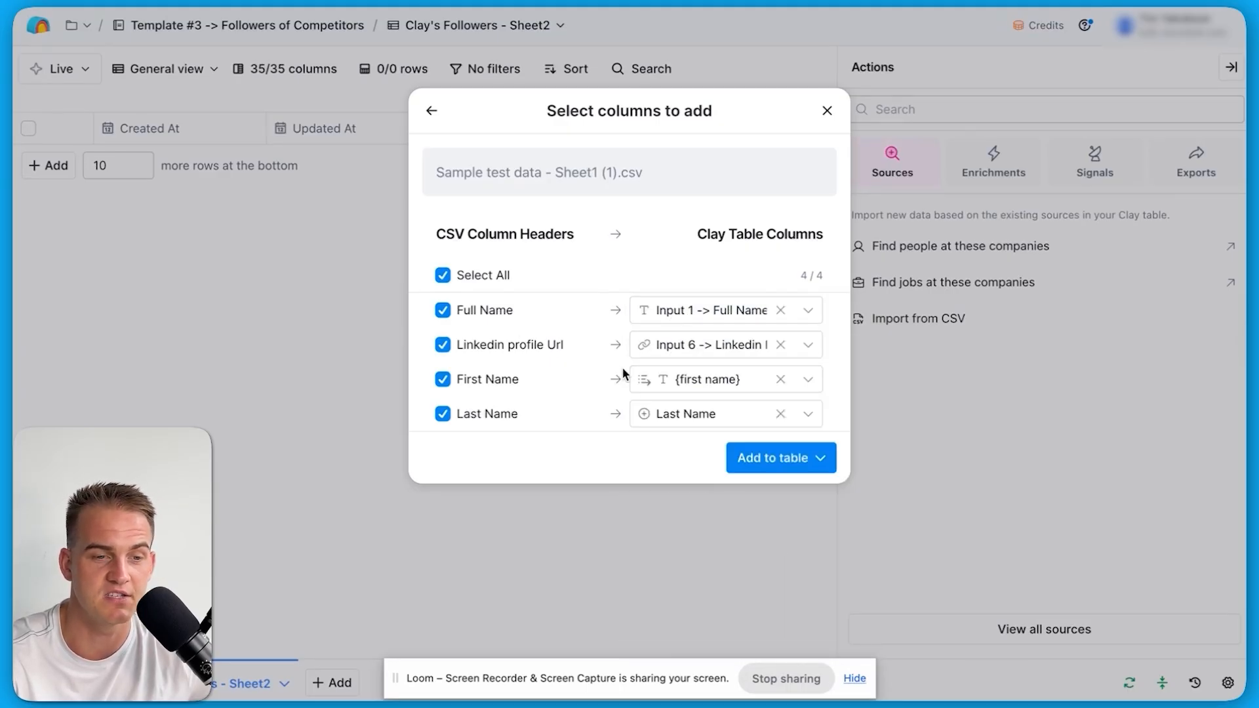
click(727, 377)
click(771, 474)
click(741, 416)
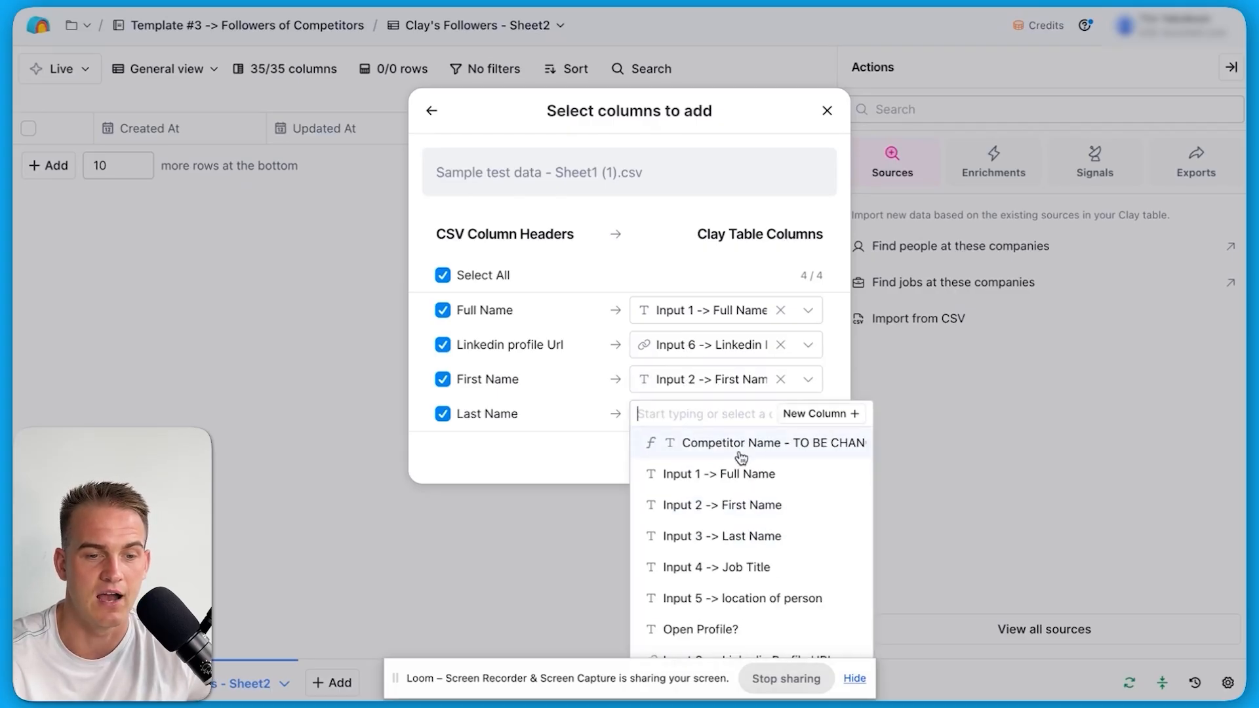
click(800, 541)
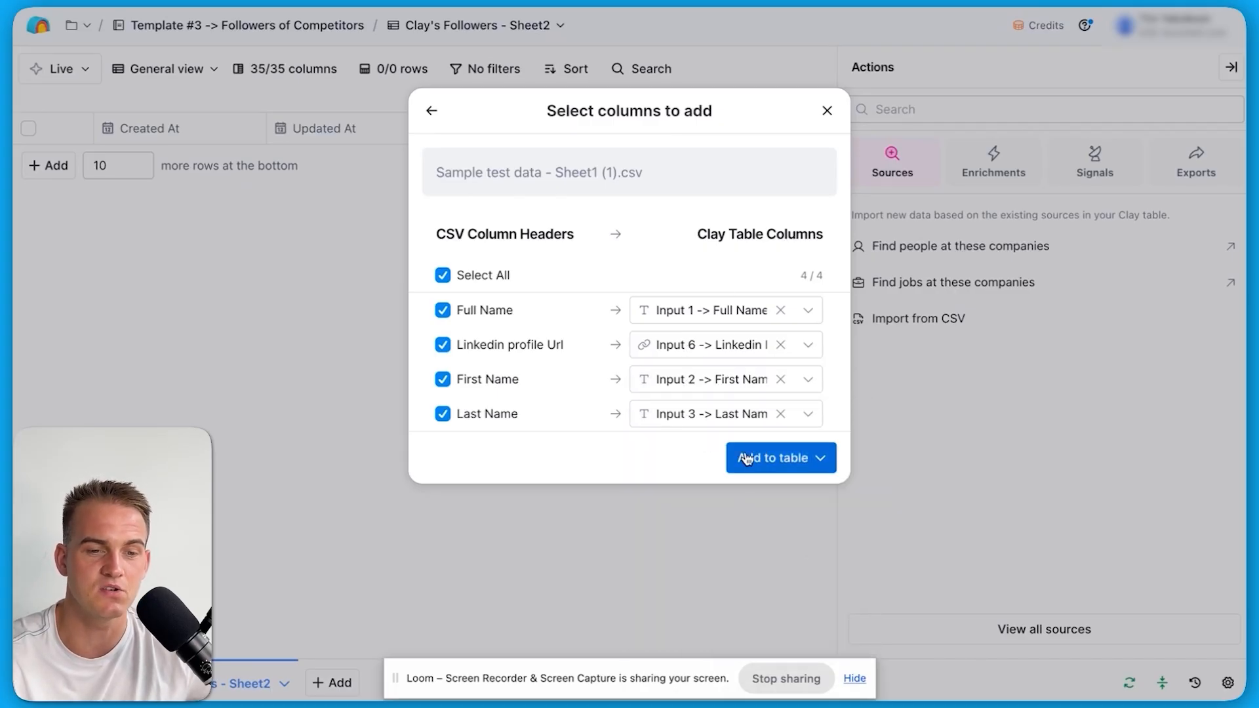
click(773, 456)
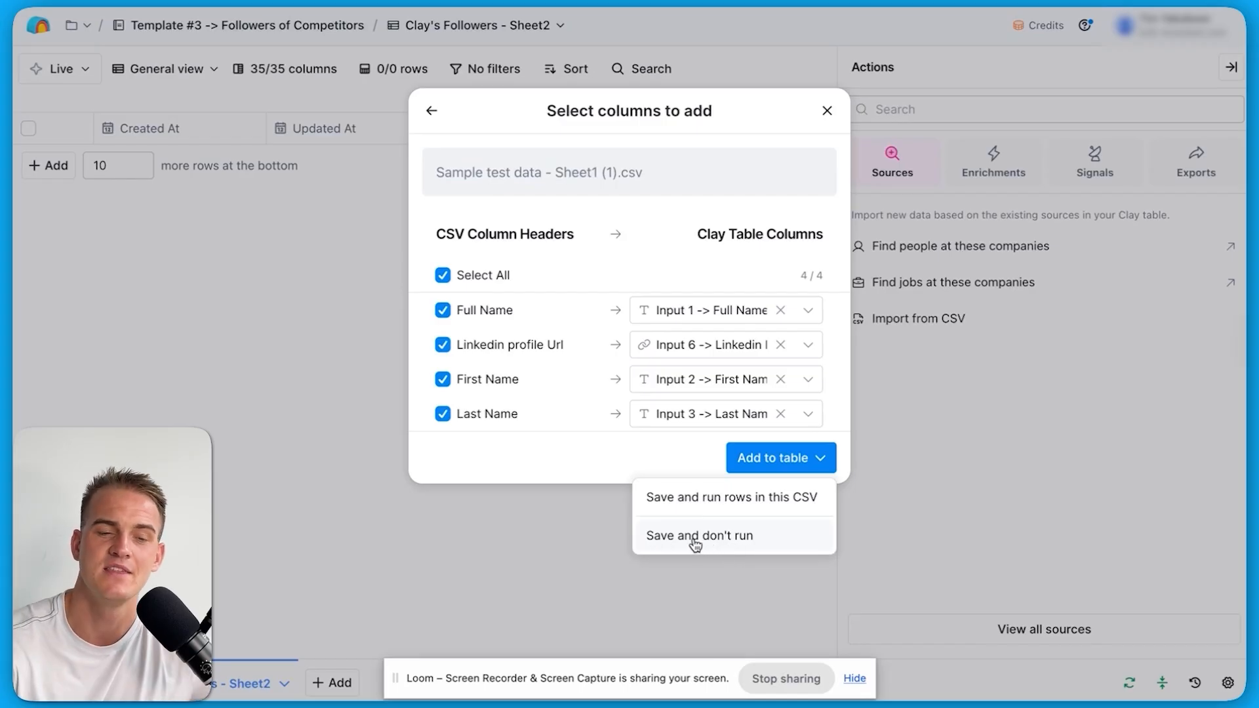
click(748, 548)
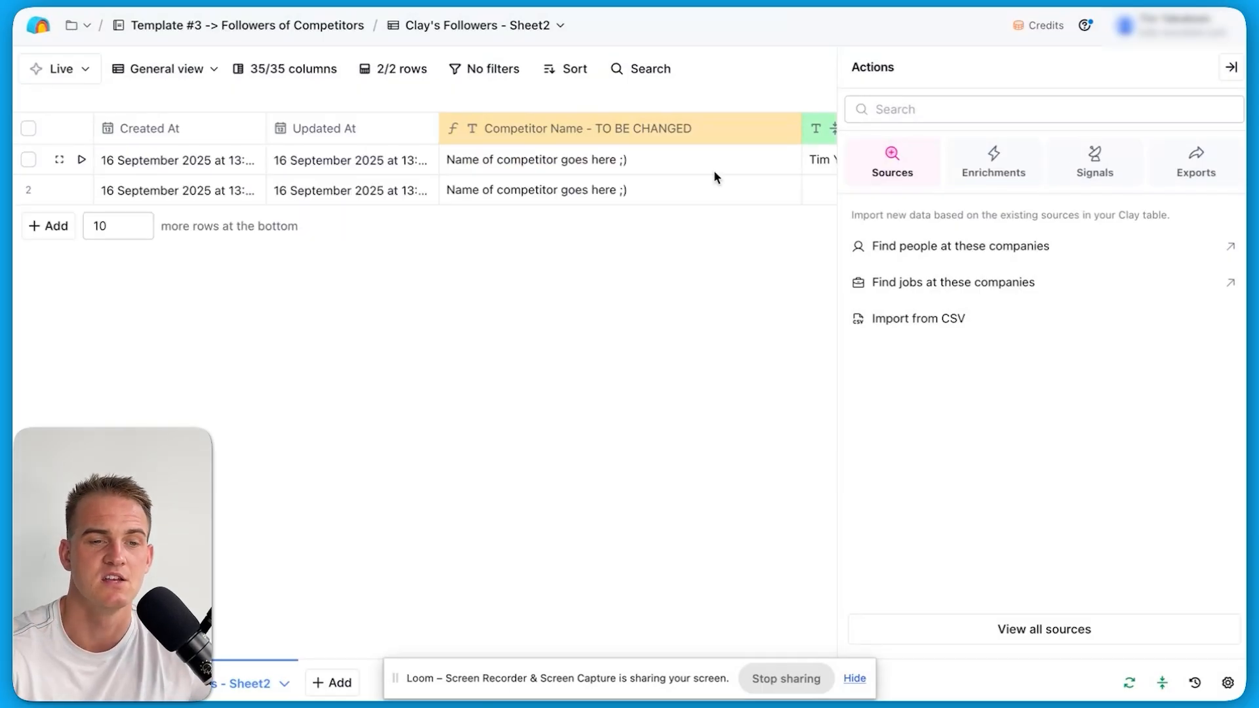
Check the imported rows across the name and Linkedin Profile URL input columns, and close the Actions pane
scroll(715, 172, right, 10)
scroll(713, 170, left, 10)
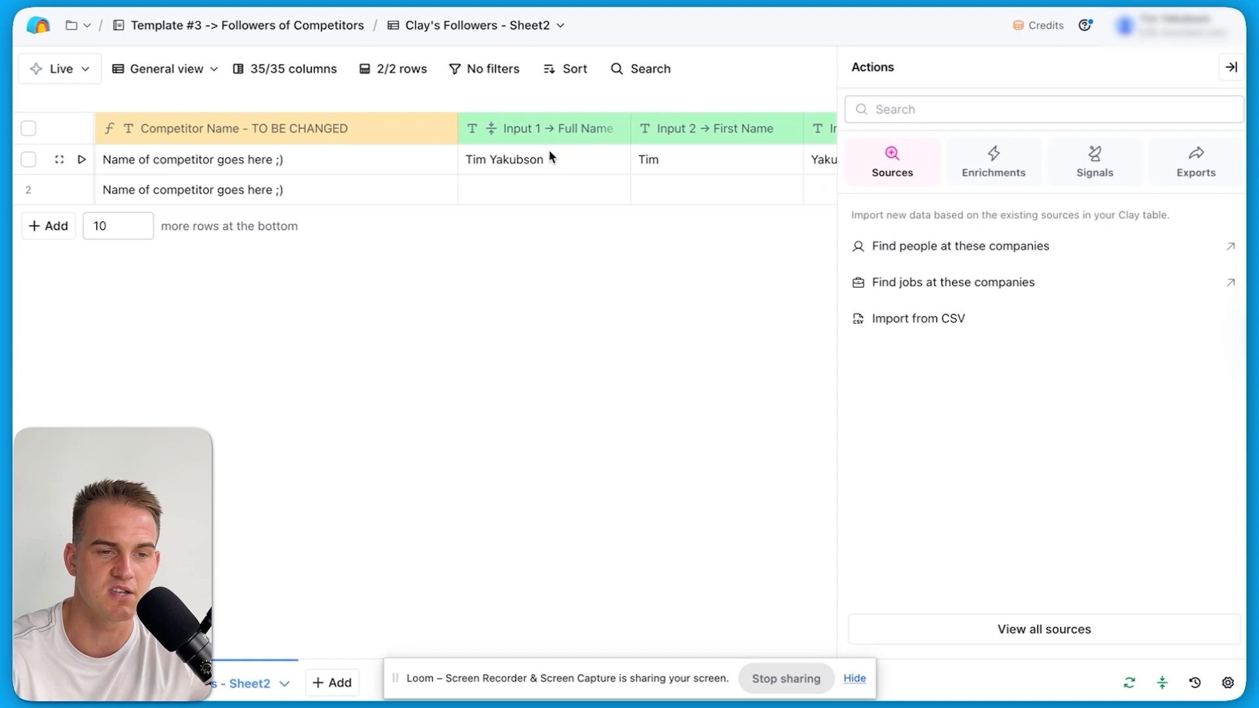
scroll(549, 154, right, 5)
scroll(548, 152, right, 10)
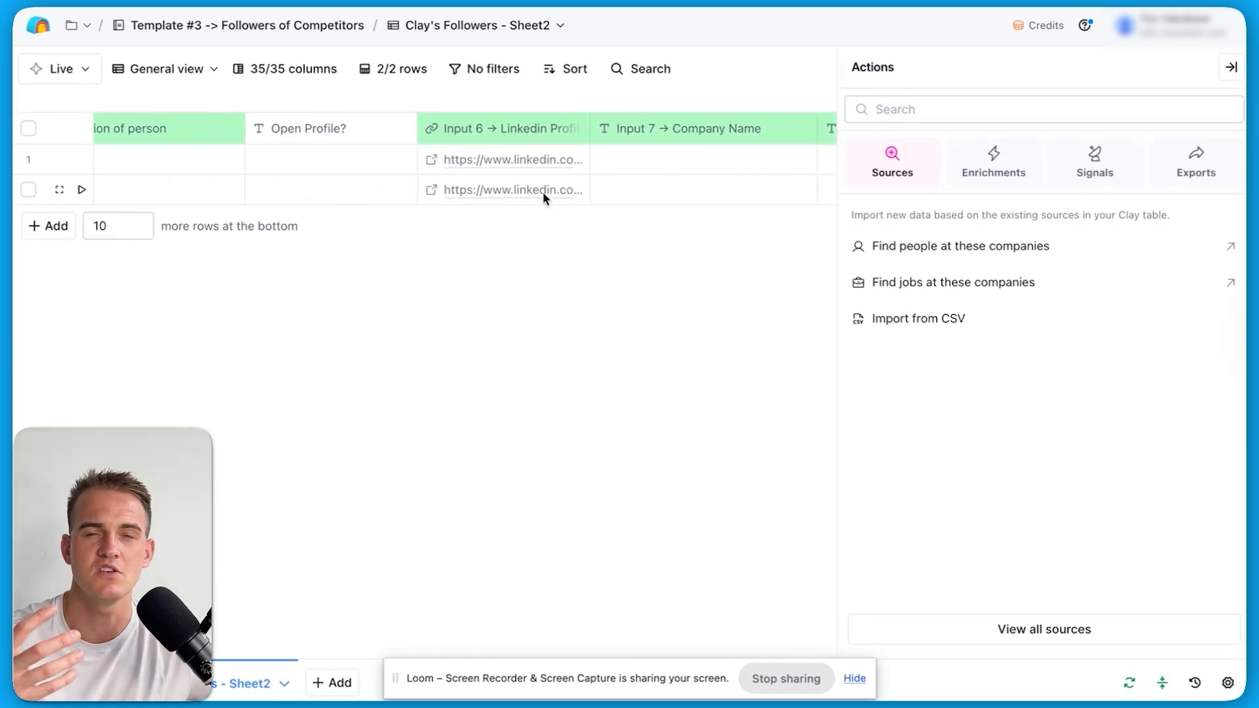
click(1231, 69)
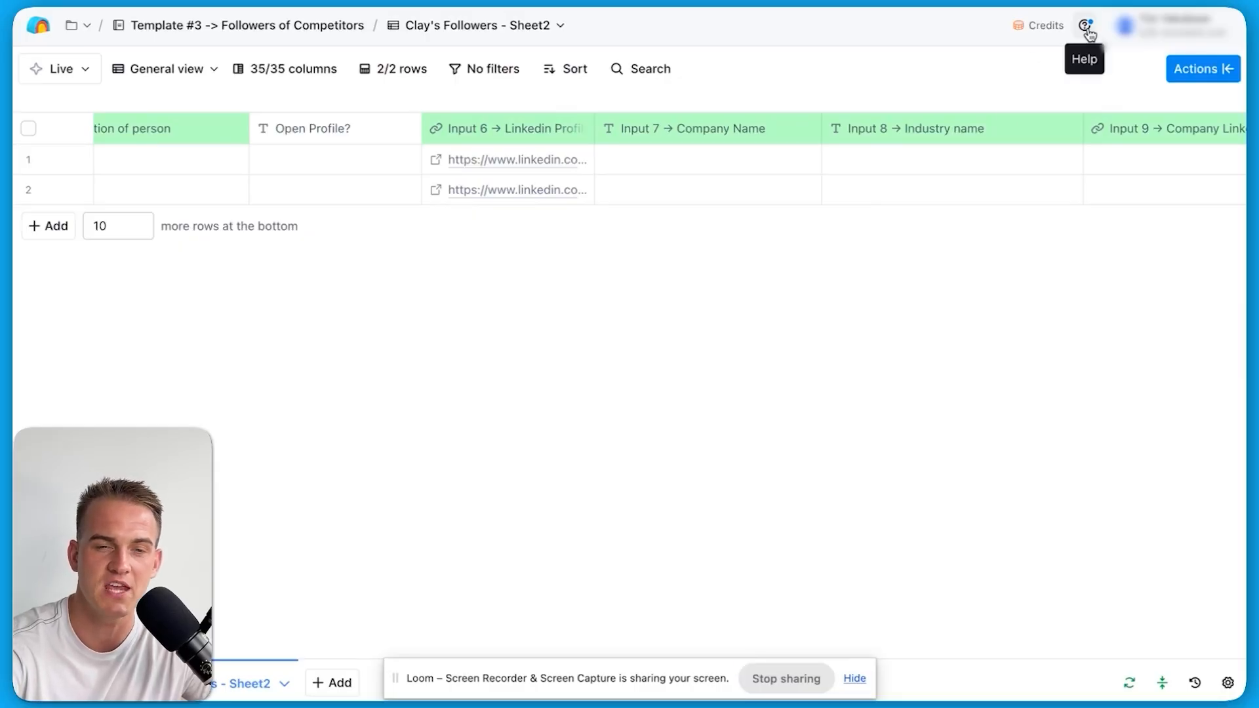
Open a new question to Clay Support in the help chat and paste the current table's URL into the message
click(1087, 29)
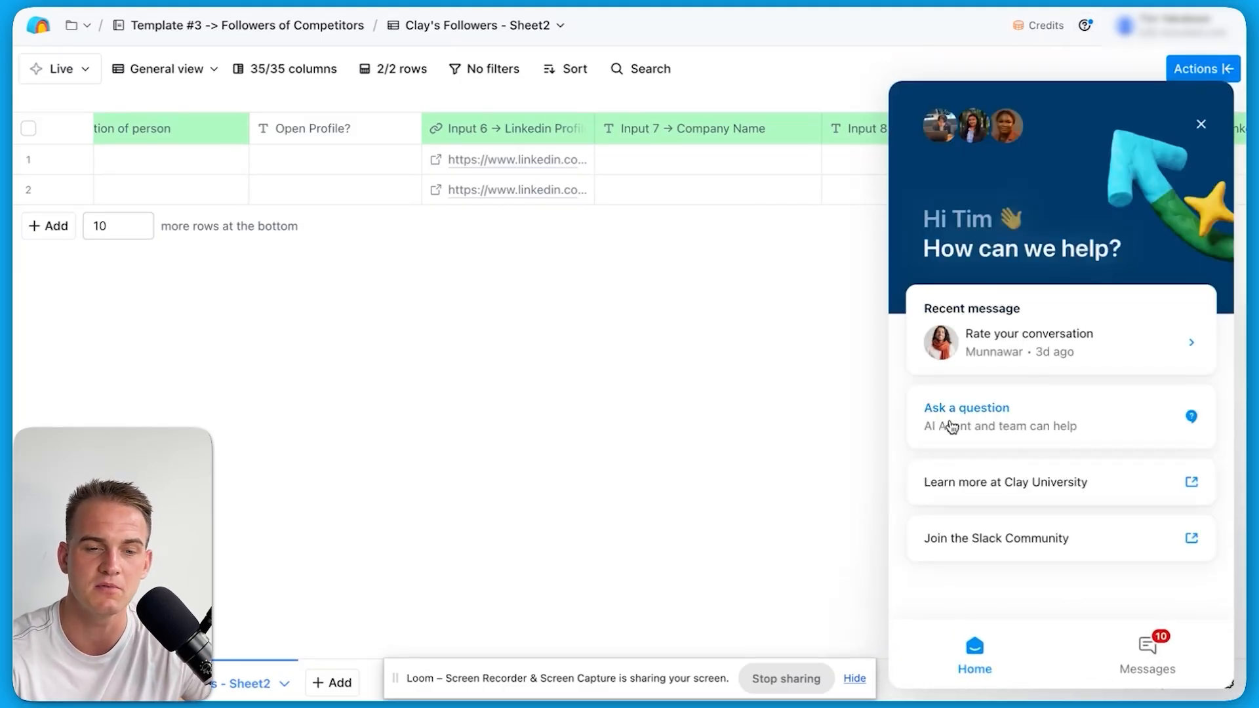
click(997, 429)
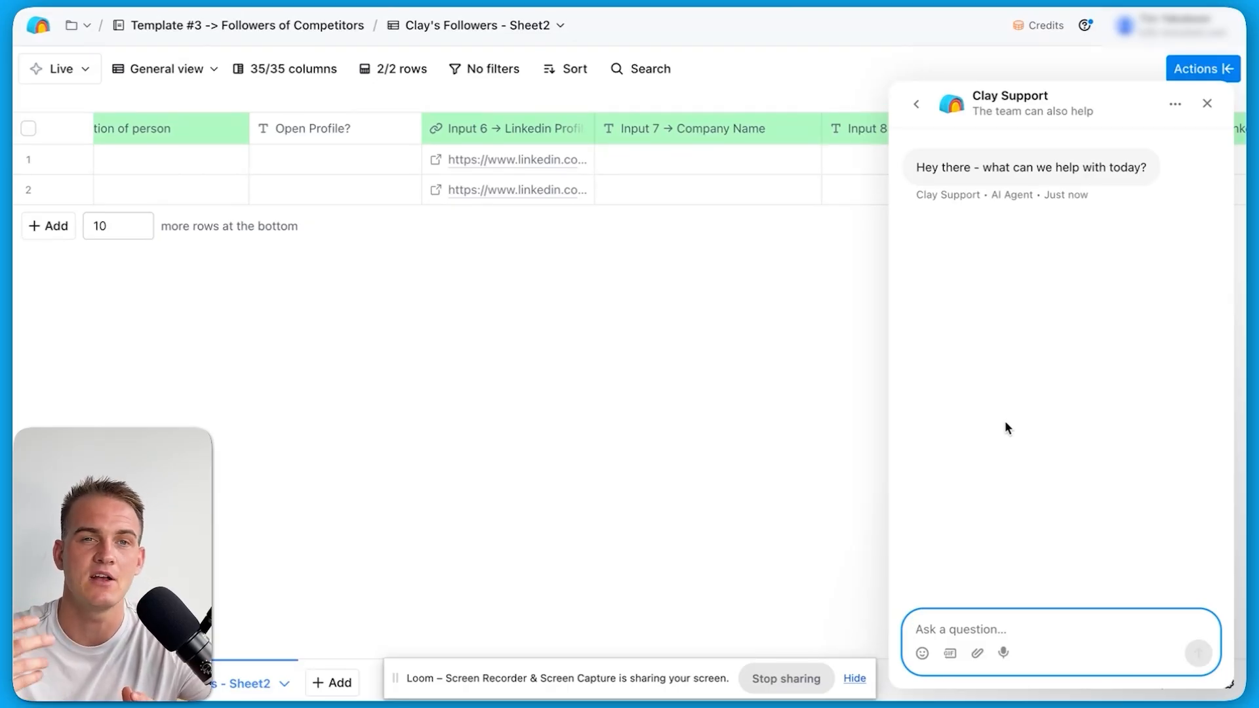
click(603, 74)
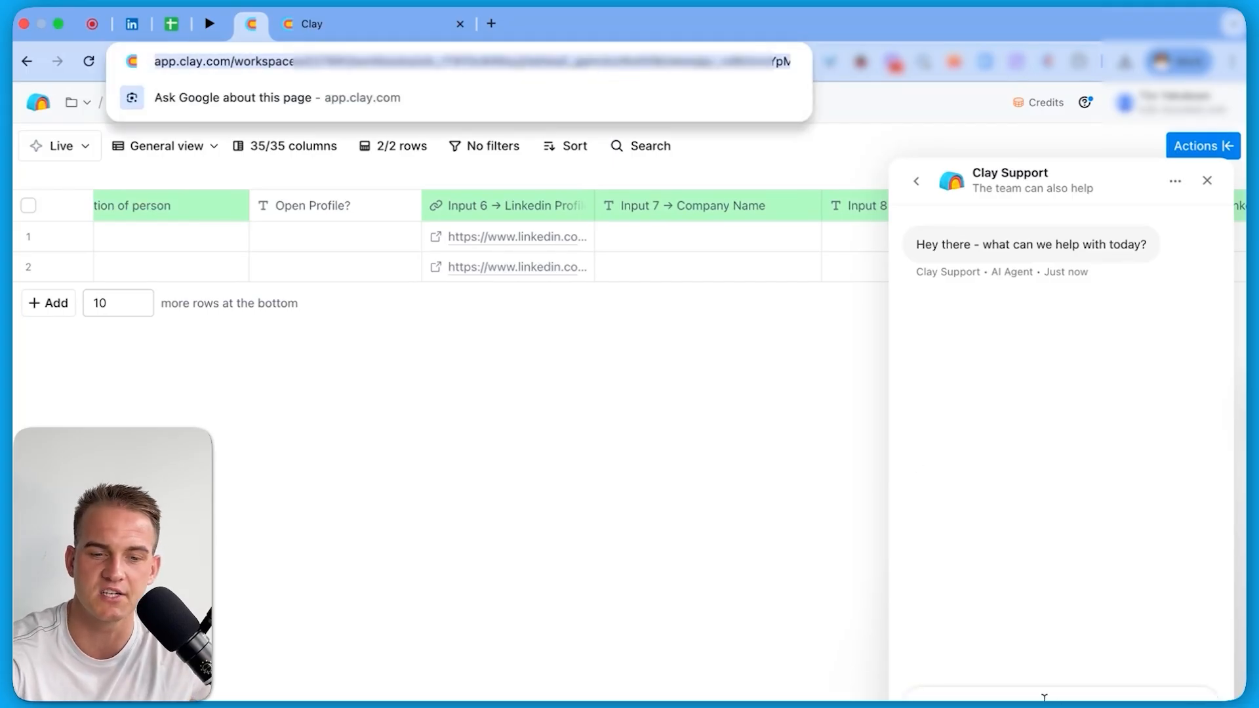
click(1046, 698)
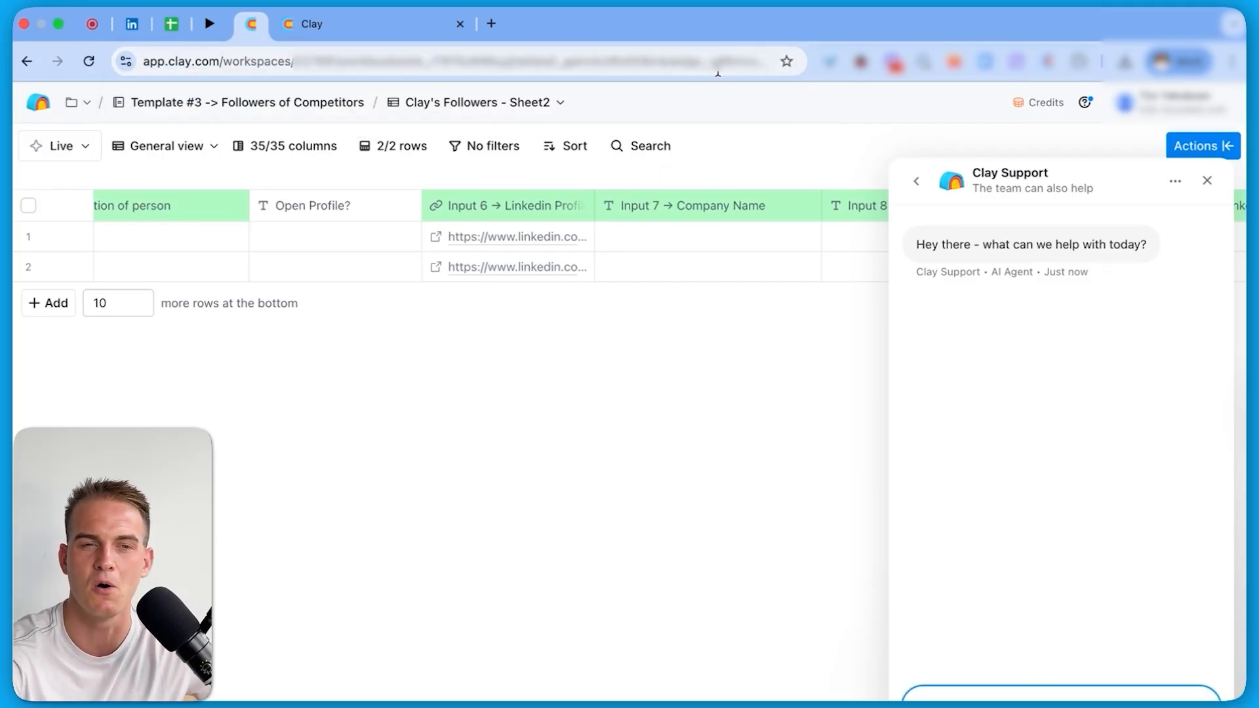
key(super+v)
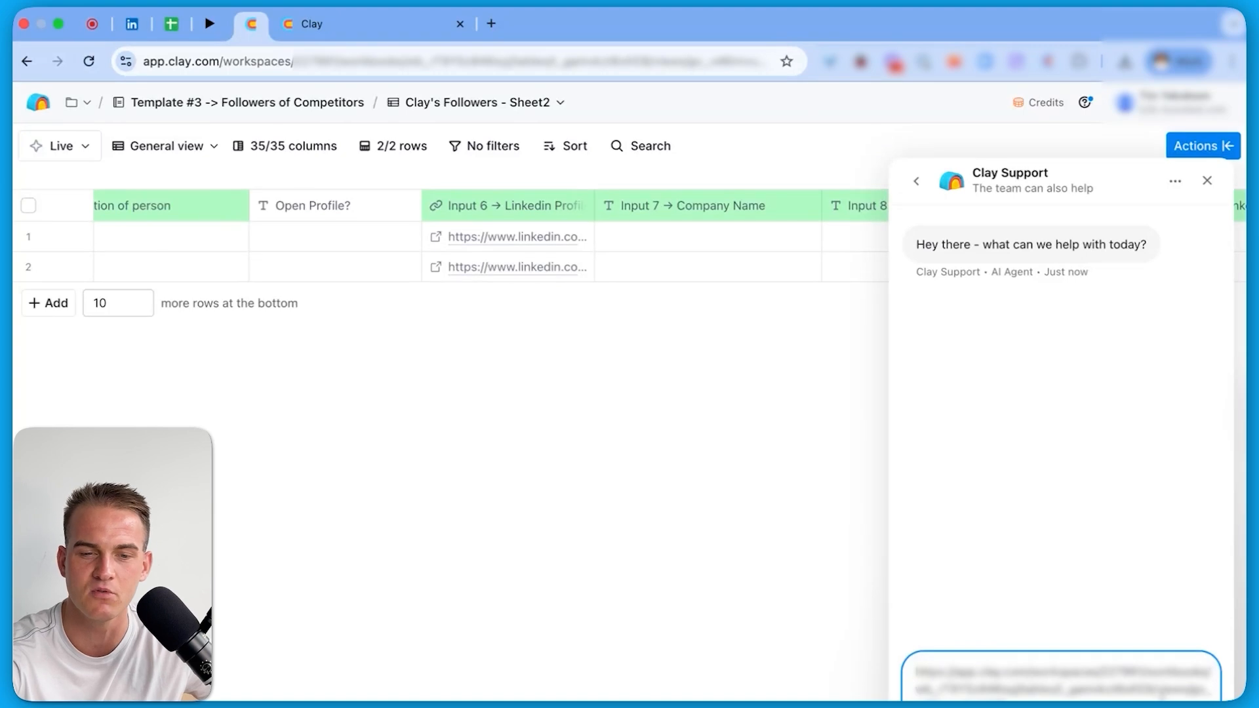